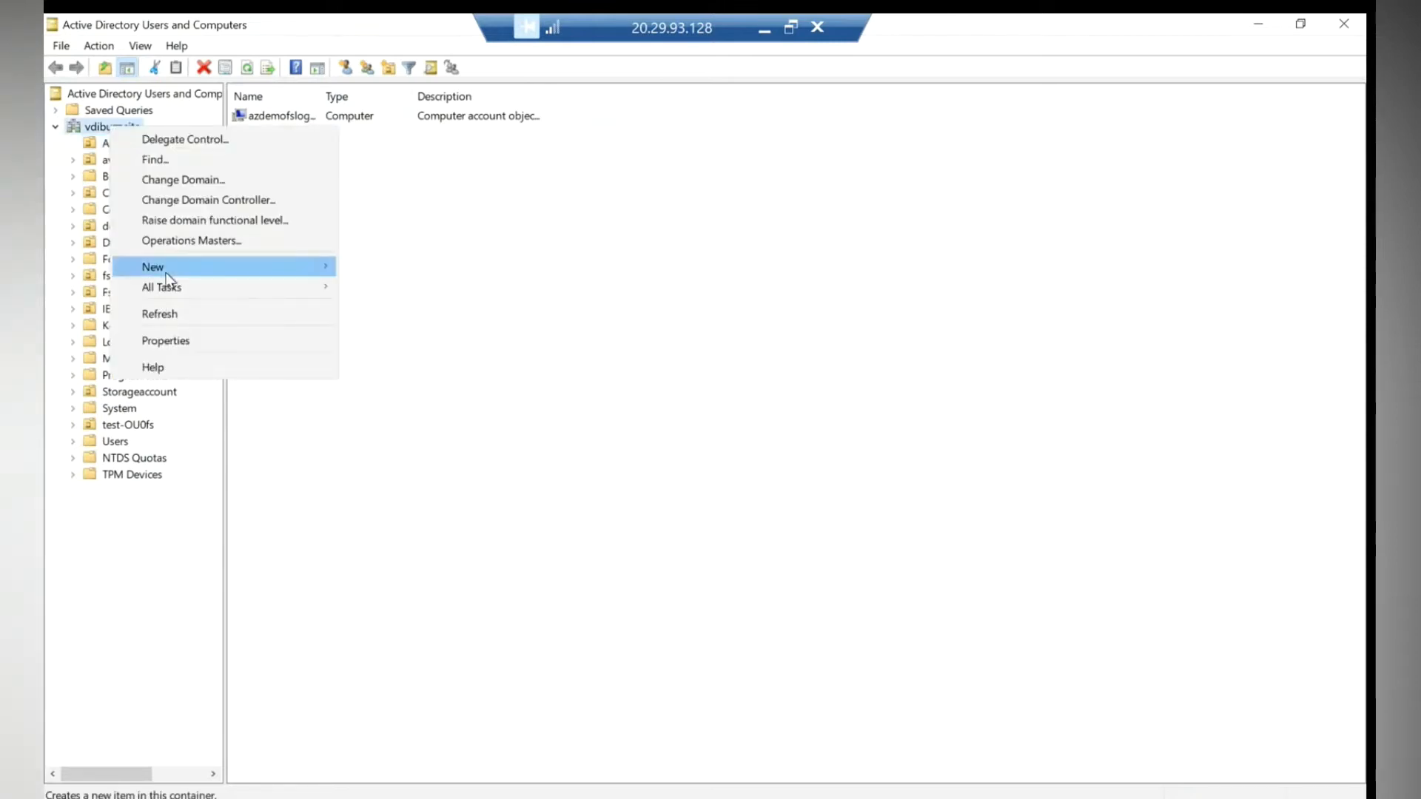
- Add a new organizational unit named demo-fslogix-test to the vdibuzz.site domain
mouse_move(166, 272)
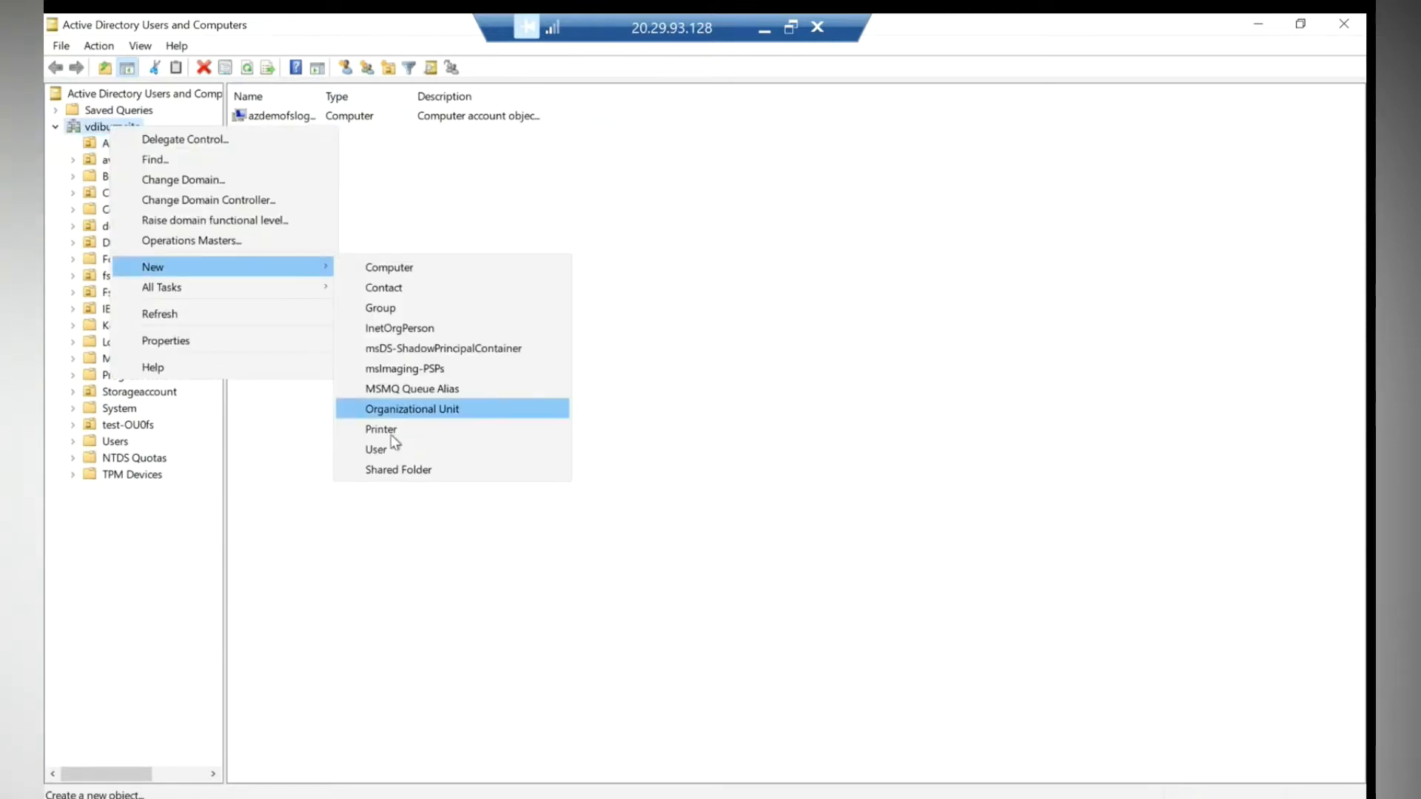
click(413, 410)
text(demo-fslogix-test)
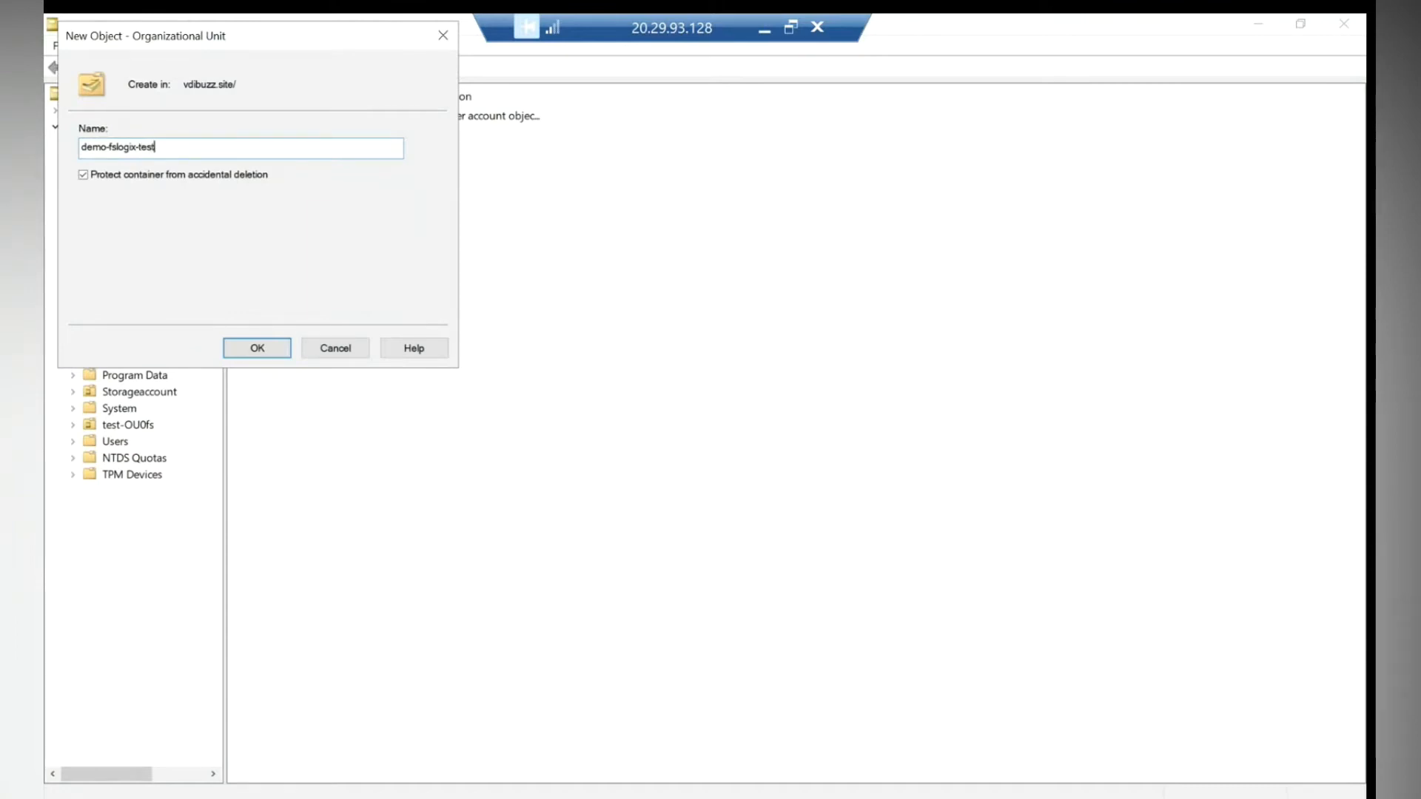
click(281, 348)
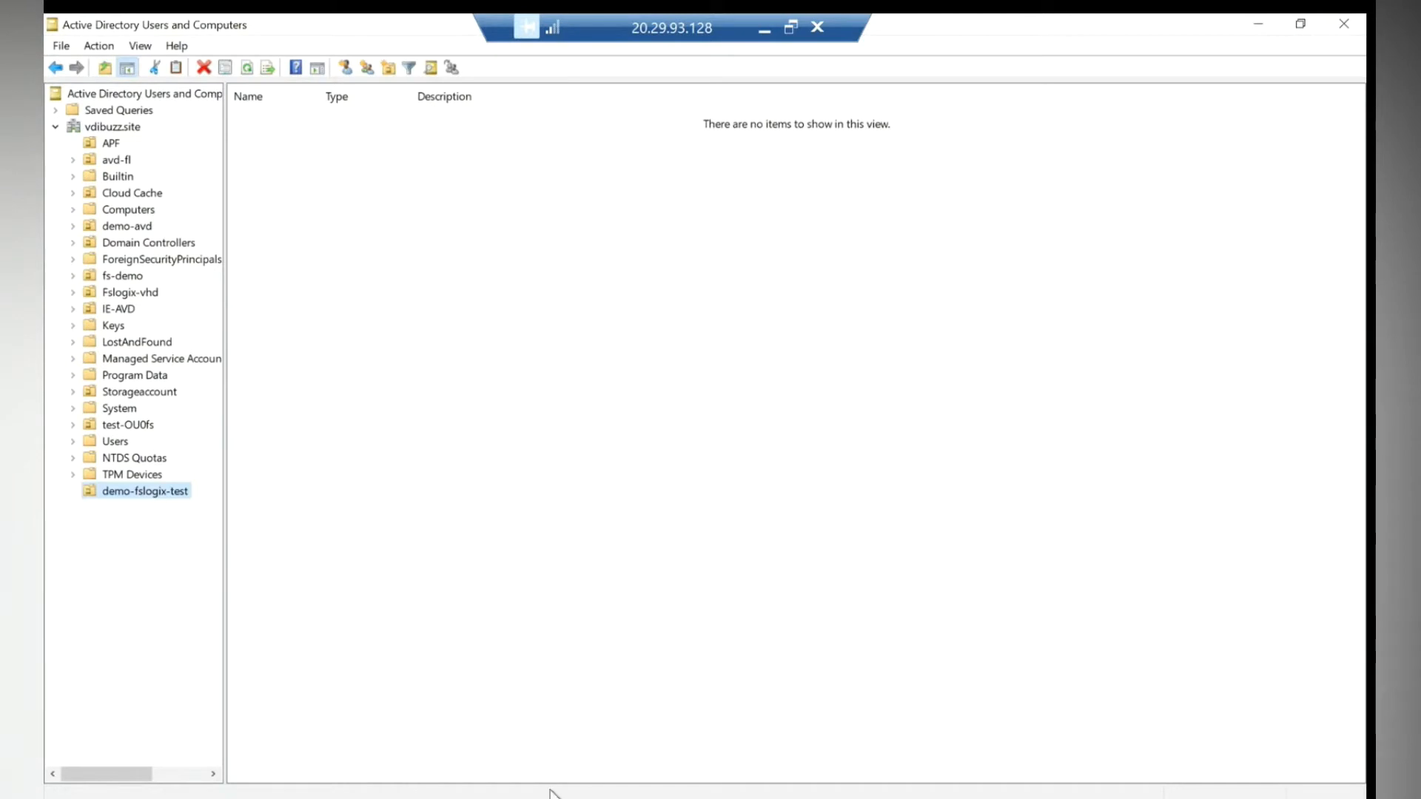
- Launch Group Policy Management from a Start search for 'group', then minimize it and ADUC
click(65, 798)
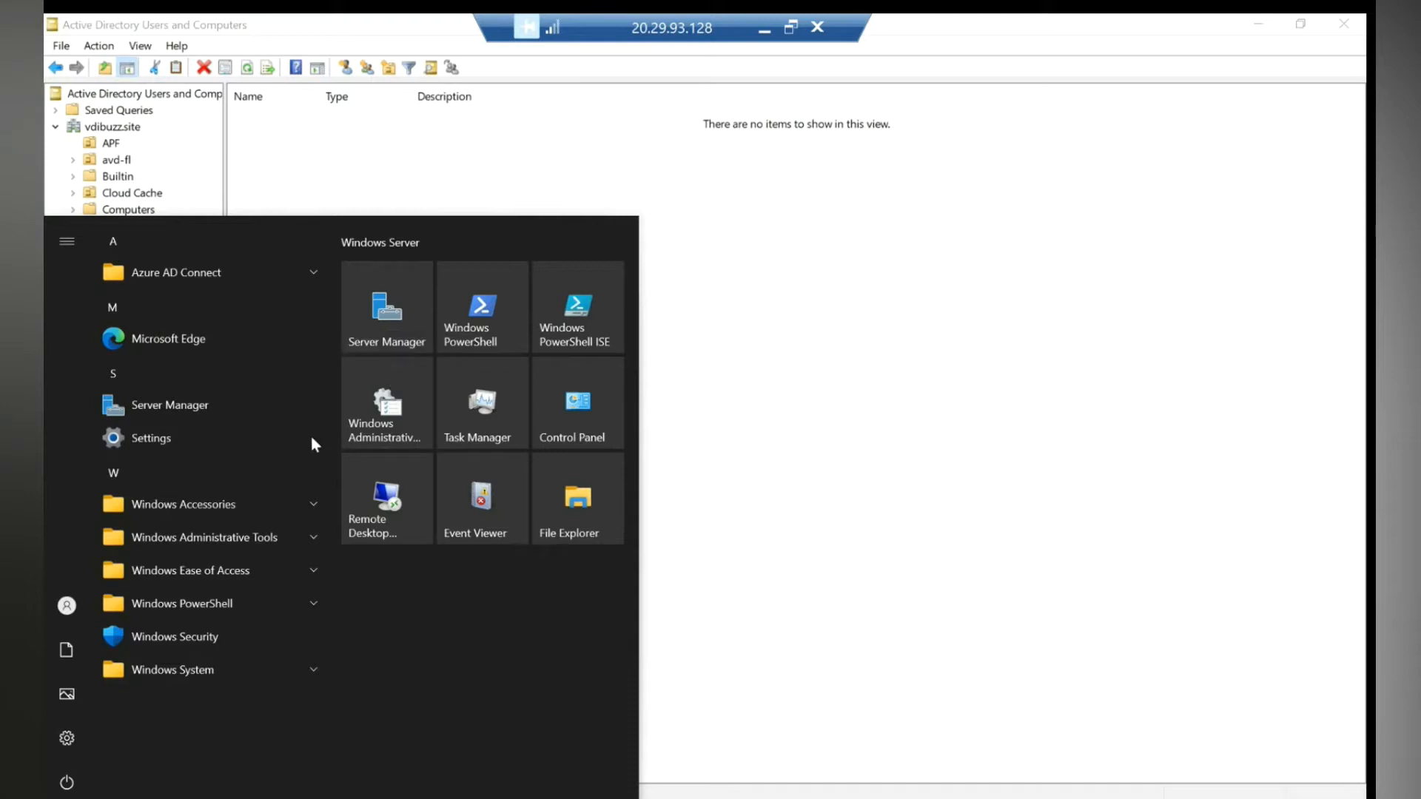
click(348, 404)
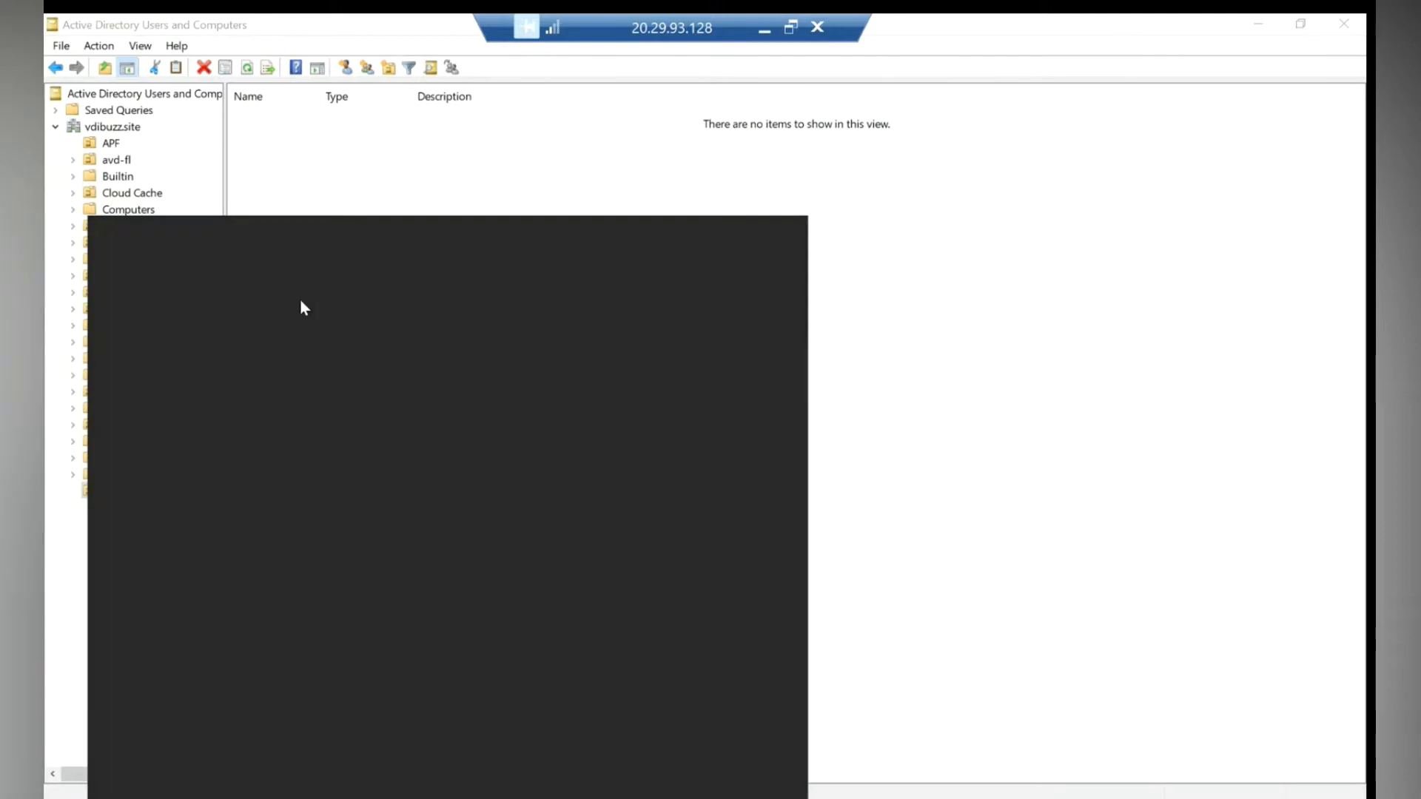
text(group)
click(206, 320)
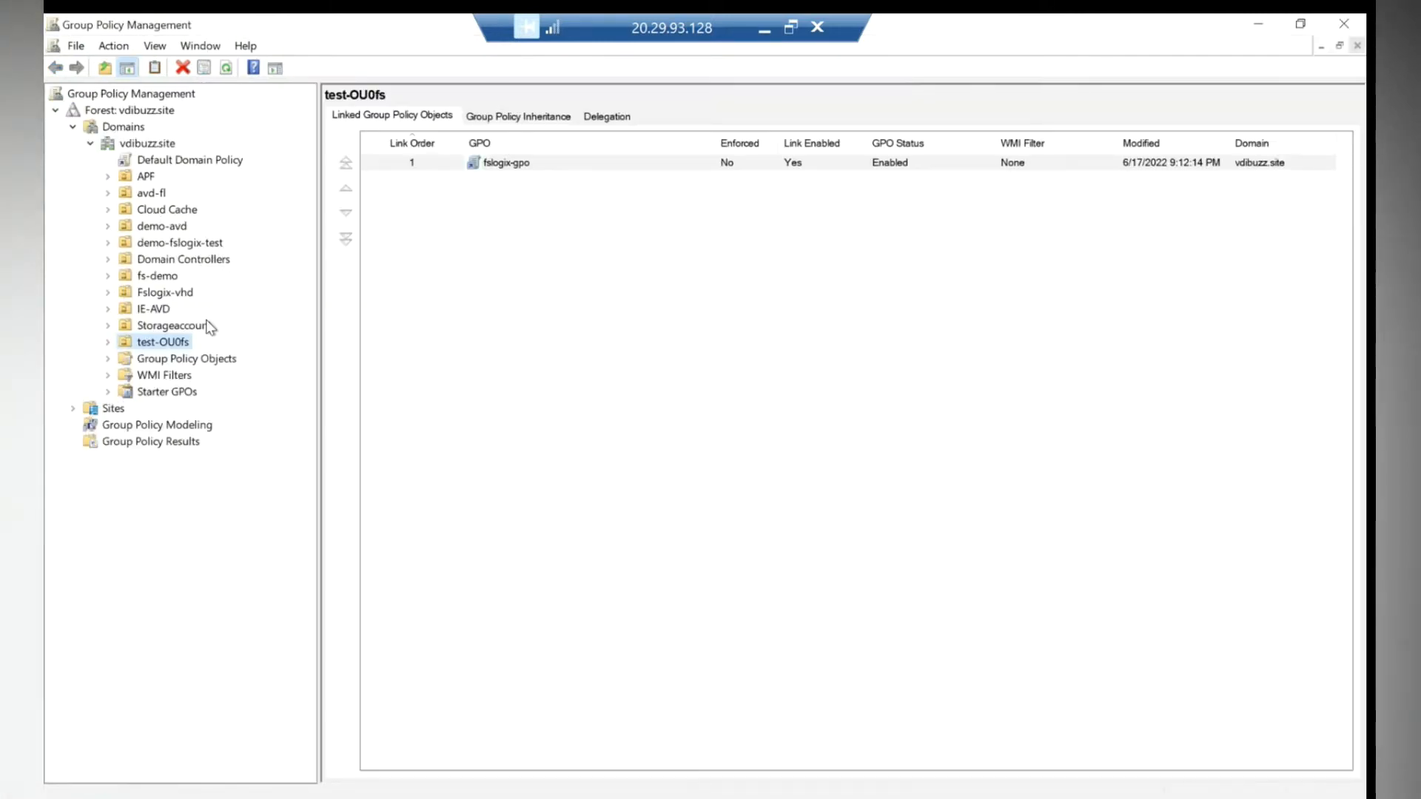
click(1259, 24)
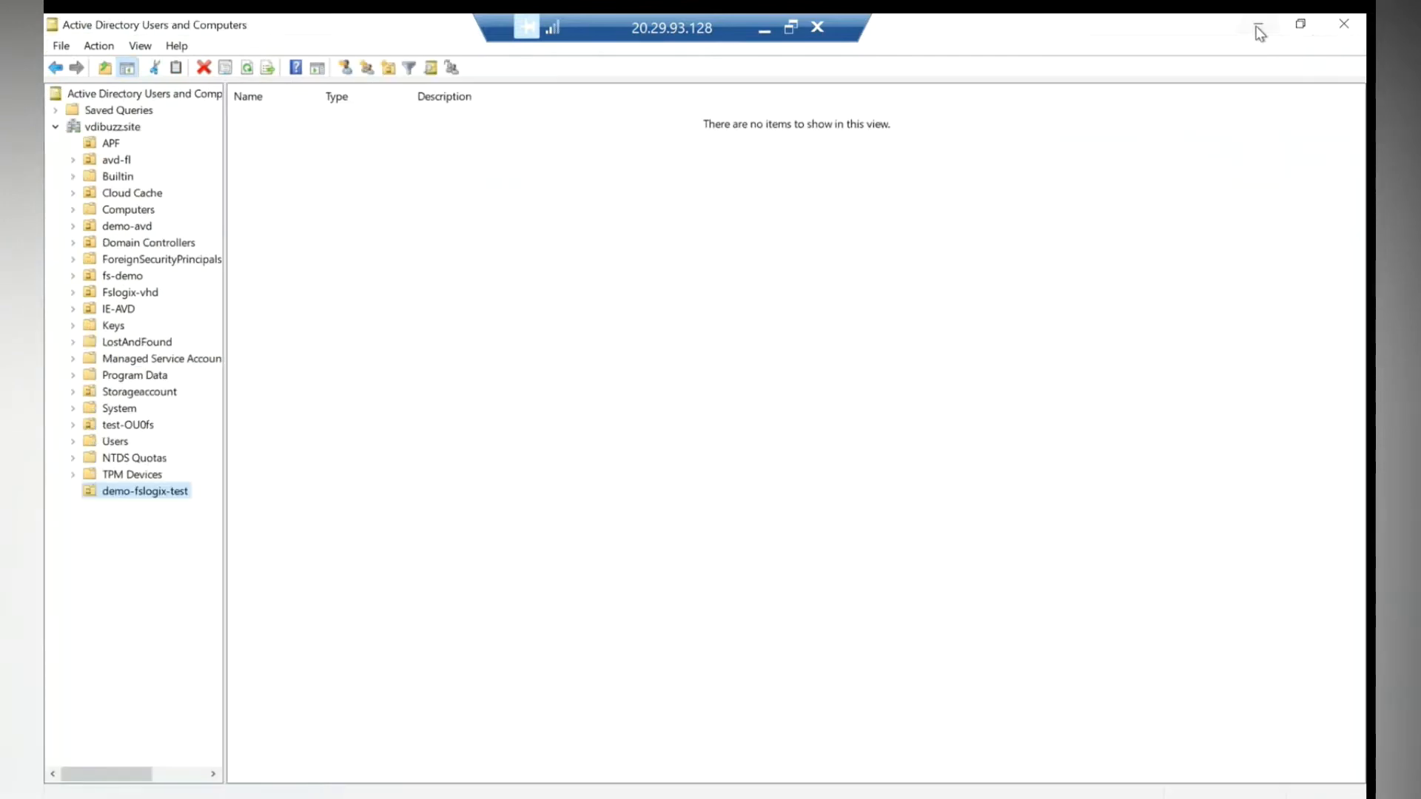
click(1258, 25)
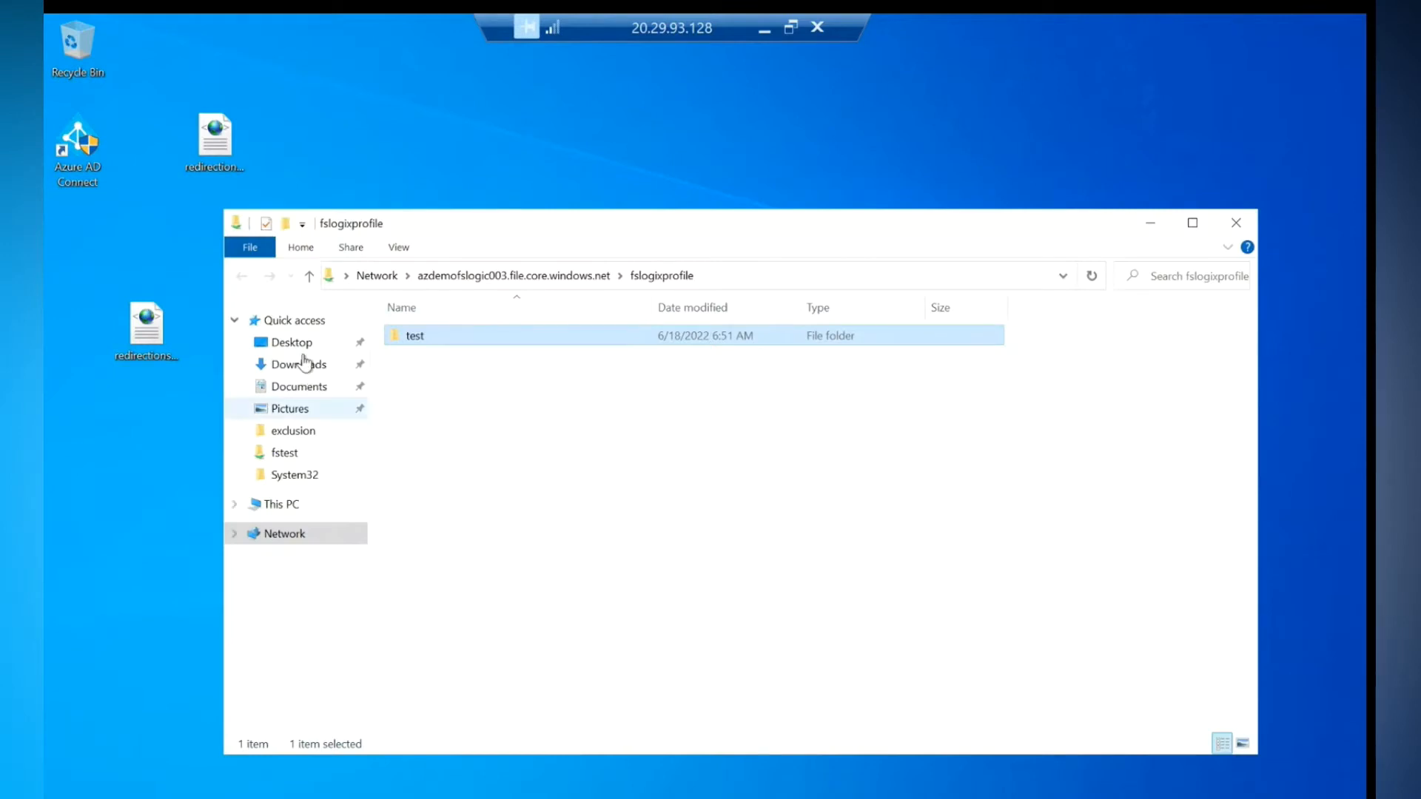
- Open the FSLogix_Apps_2.9.8171.14983 folder in Downloads, containing fslogix.admx and fslogix.adml
click(300, 364)
double_click(476, 380)
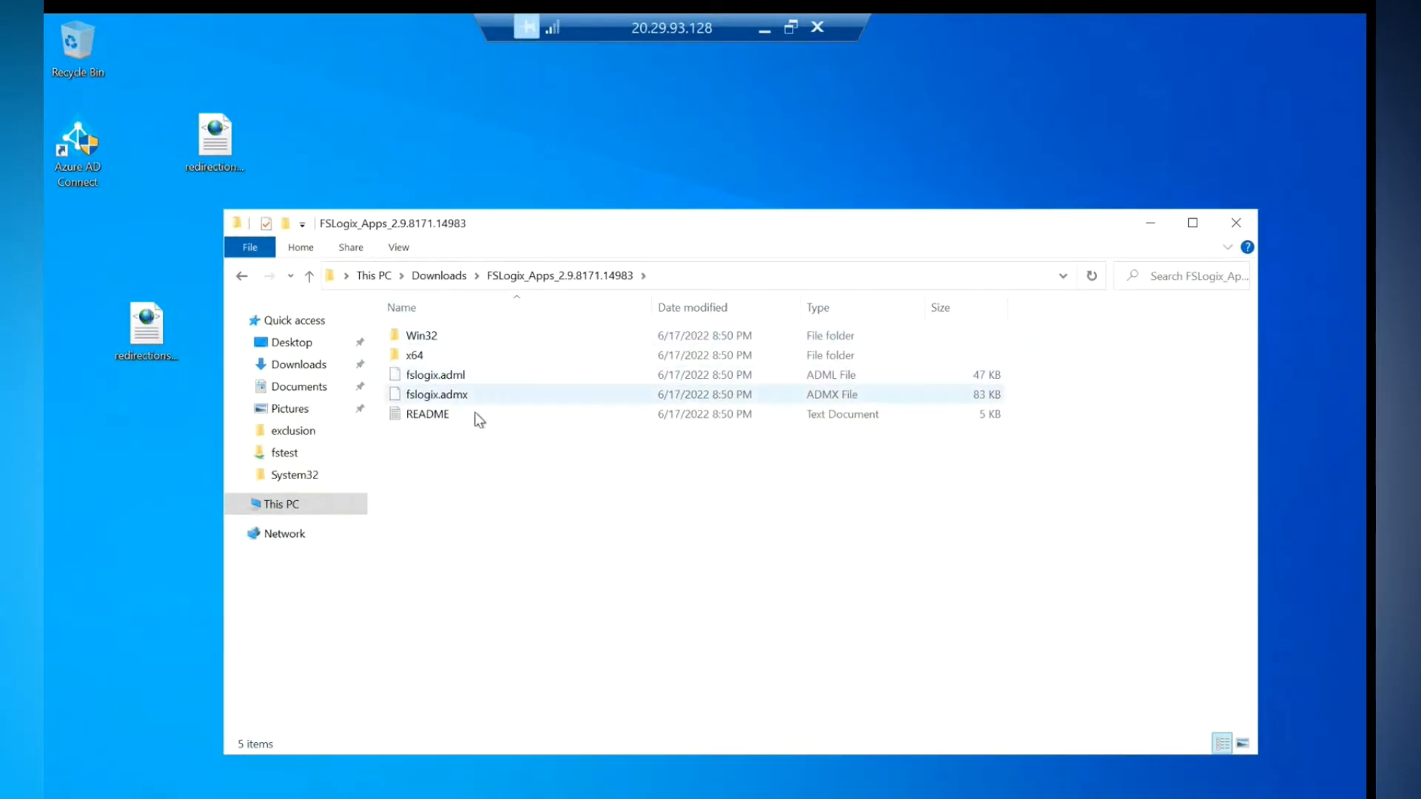
click(241, 275)
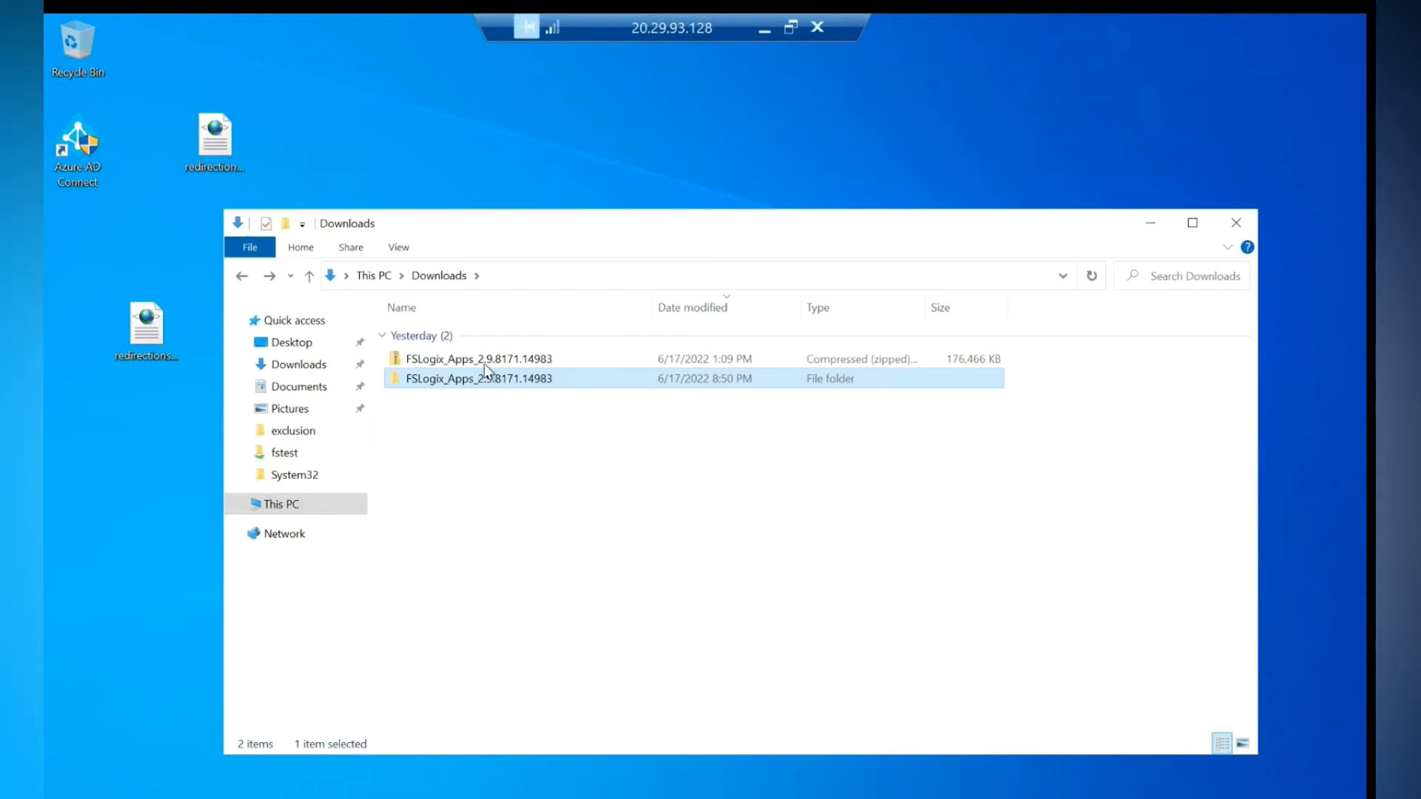
double_click(469, 386)
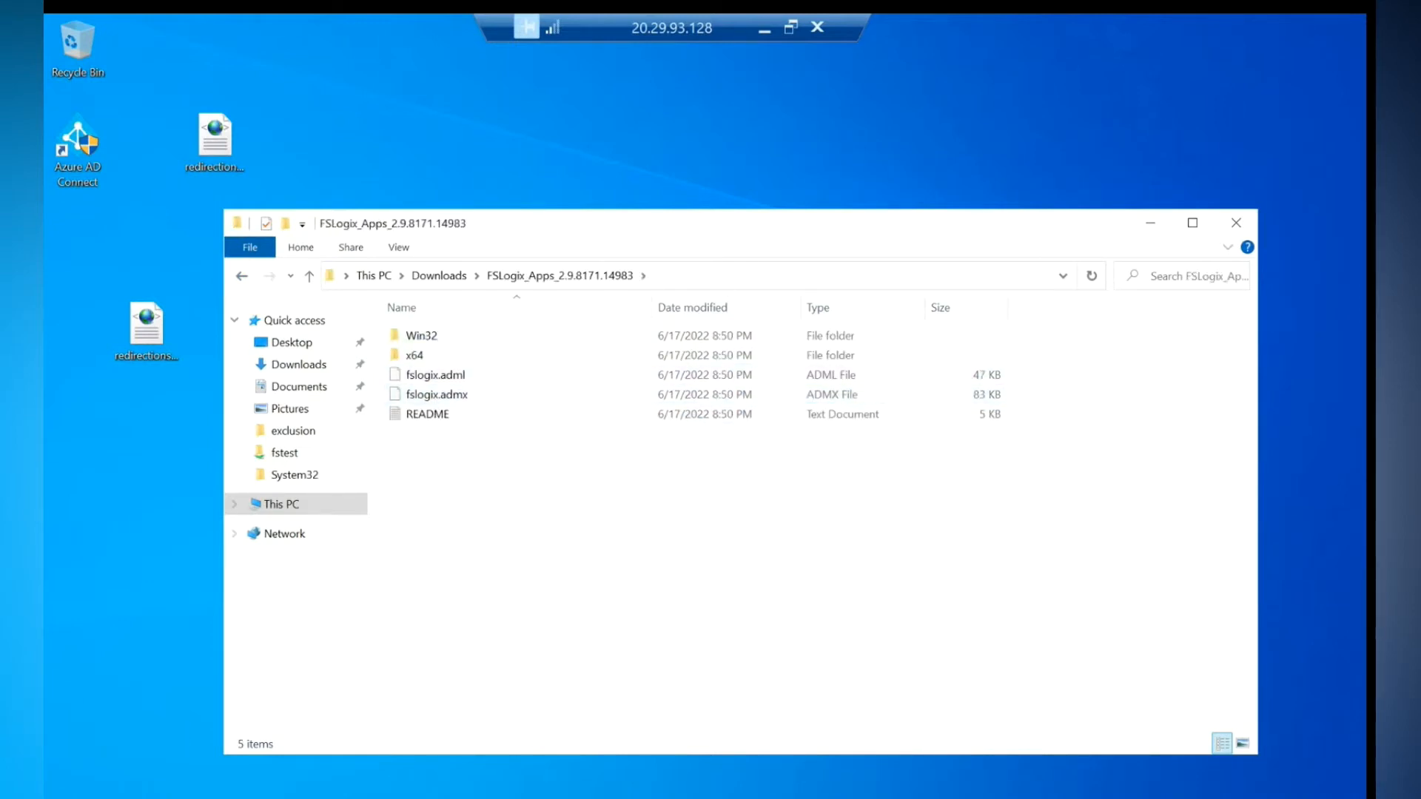
right_click(66, 793)
- Run %systemroot% and open the C:\Windows\PolicyDefinitions folder
click(108, 738)
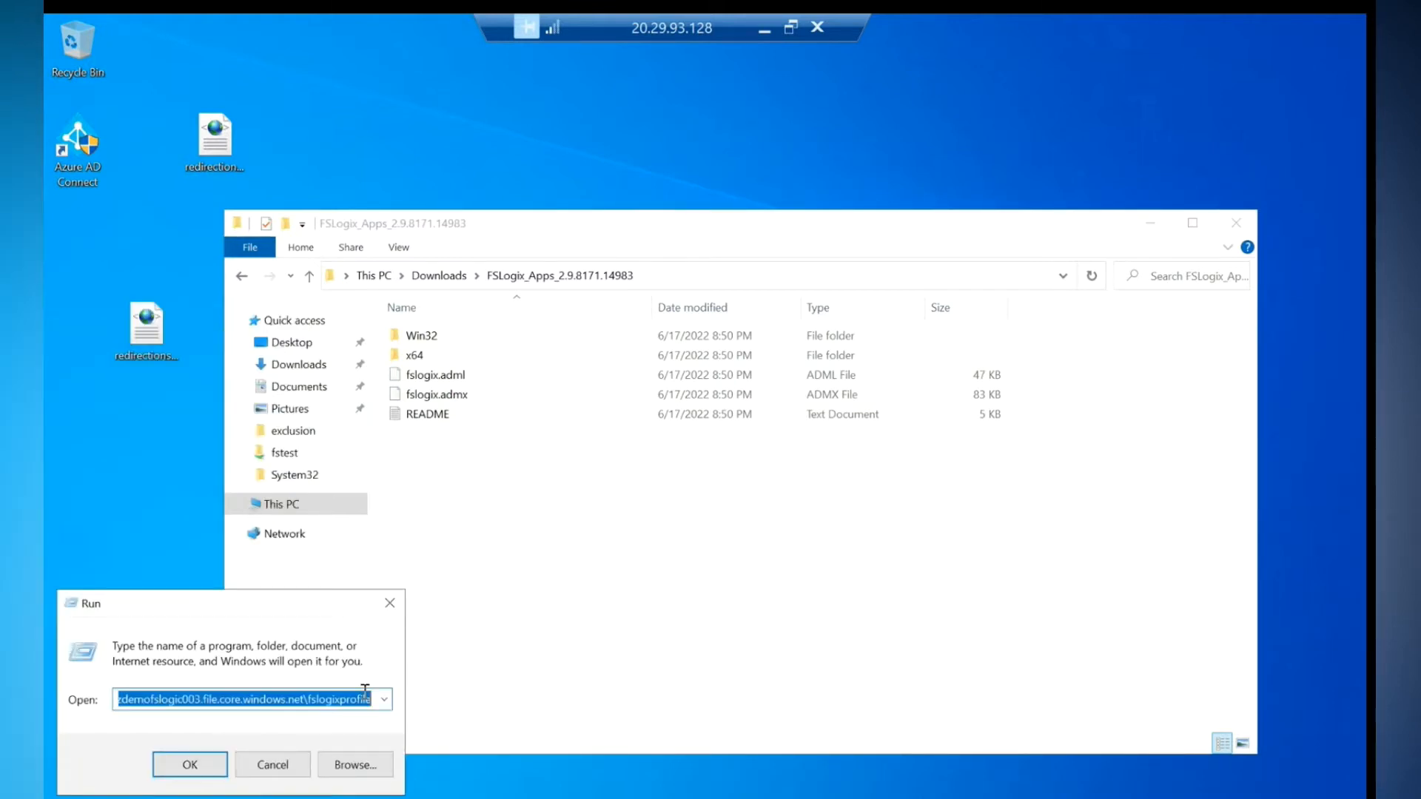
text(%systemroot%)
key(Return)
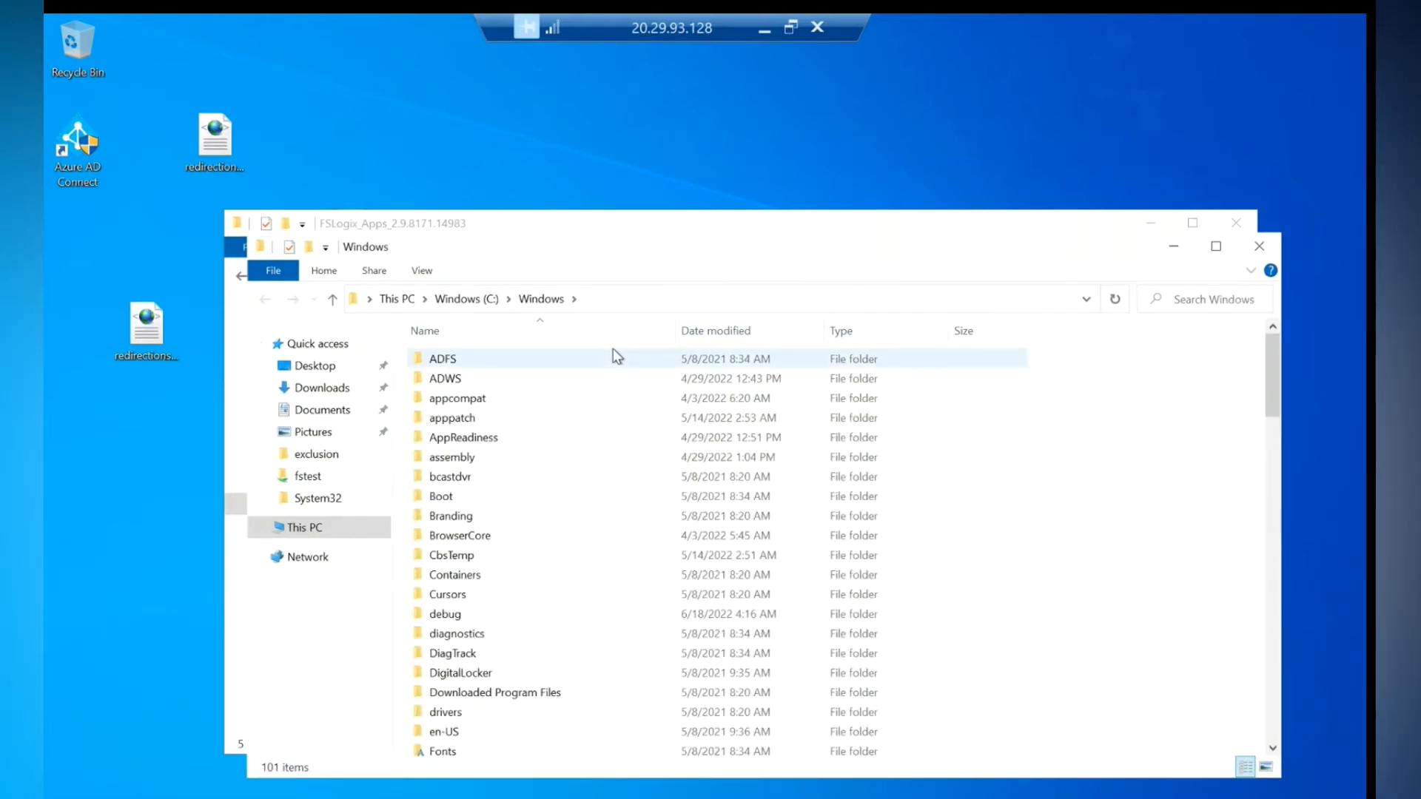
click(466, 435)
scroll(466, 435, down, 13)
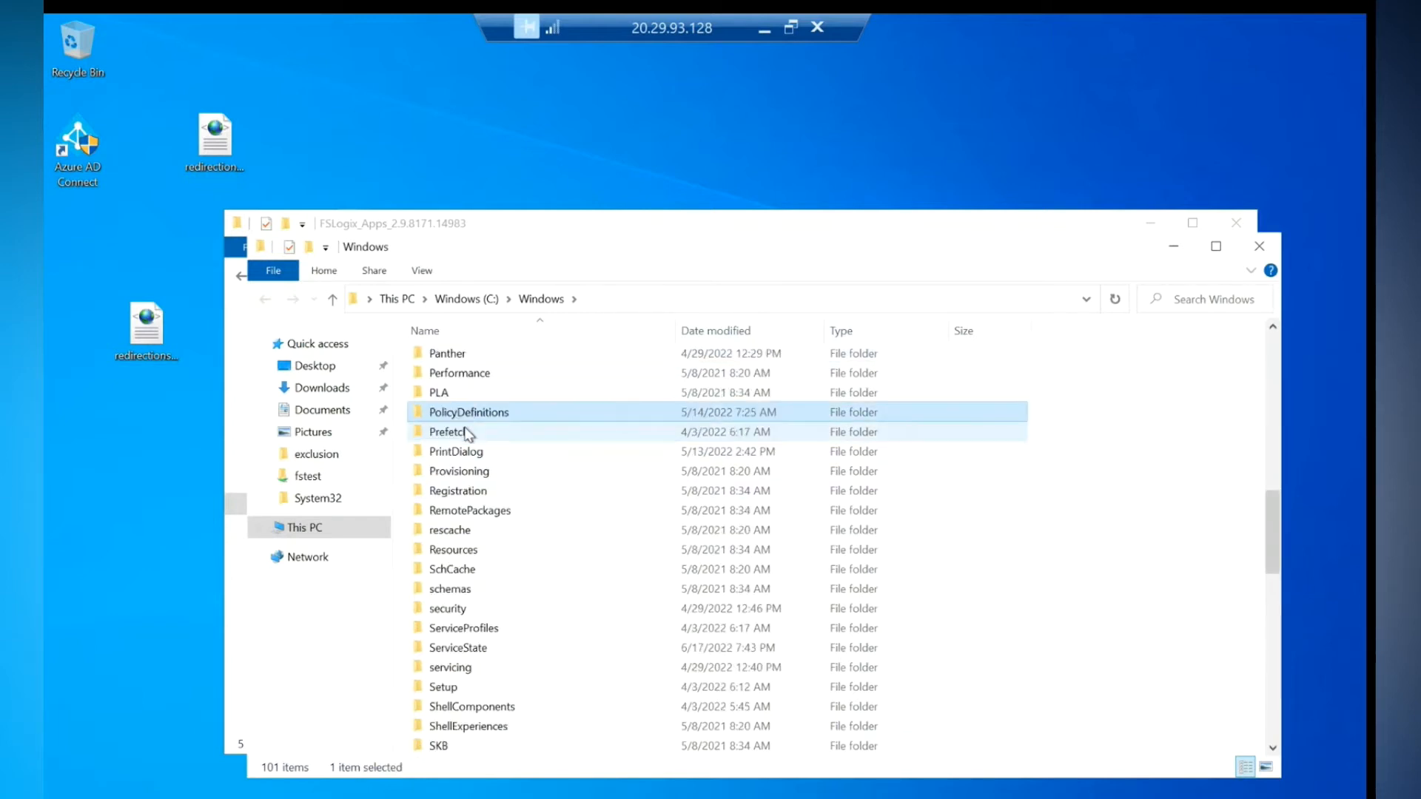
double_click(467, 436)
- Find fslogix.admx in PolicyDefinitions, check the en-US folder, then close it
drag(524, 225, 929, 305)
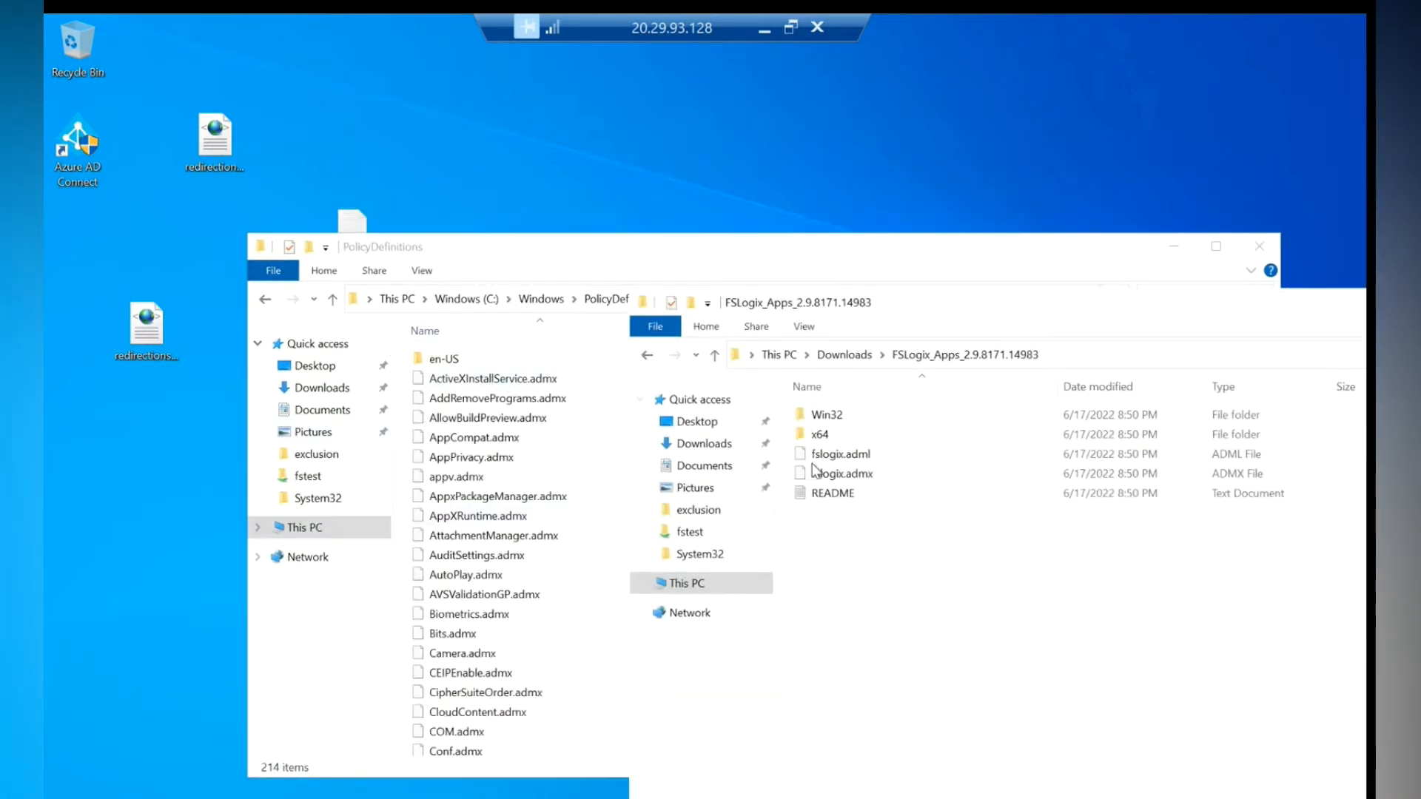
click(481, 500)
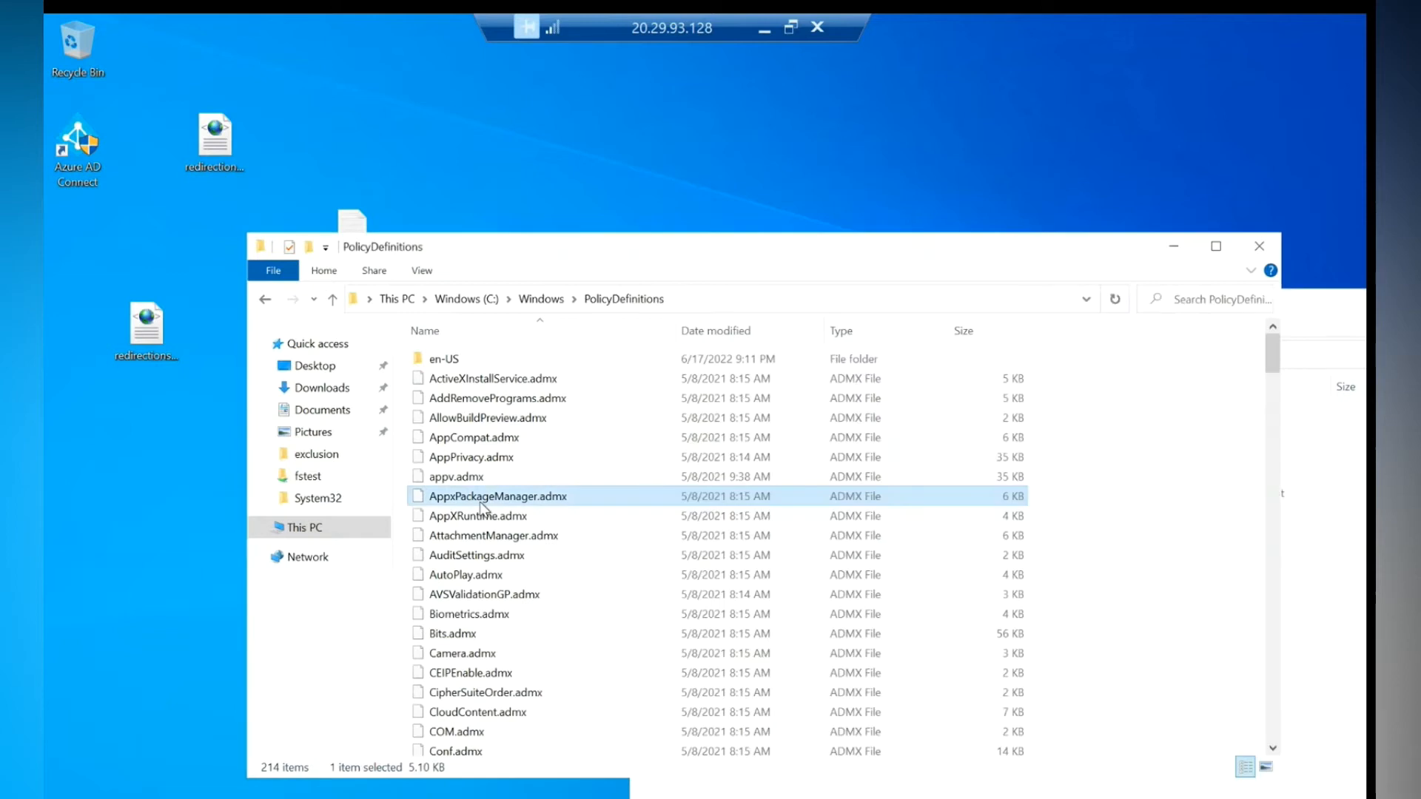
text(fs)
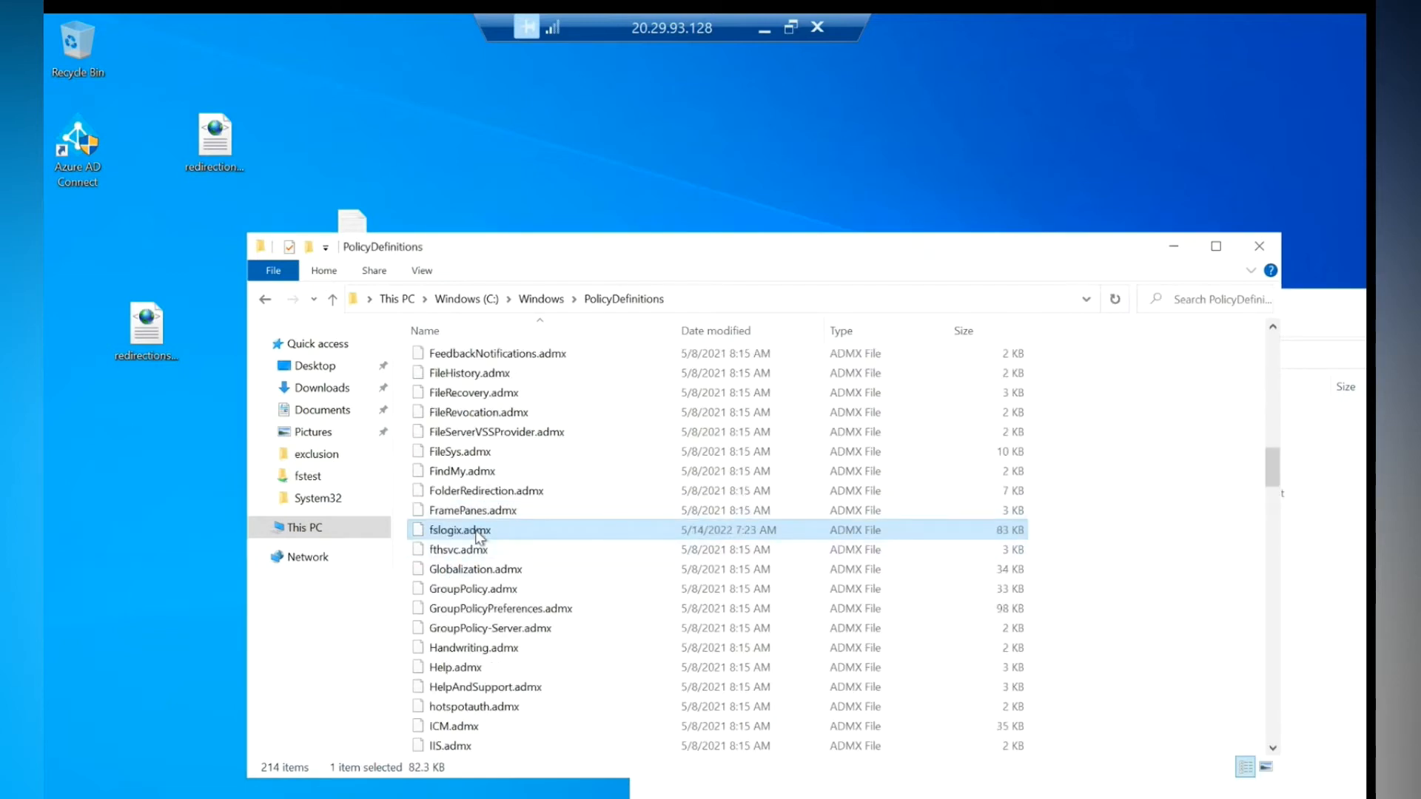
scroll(477, 535, up, 20)
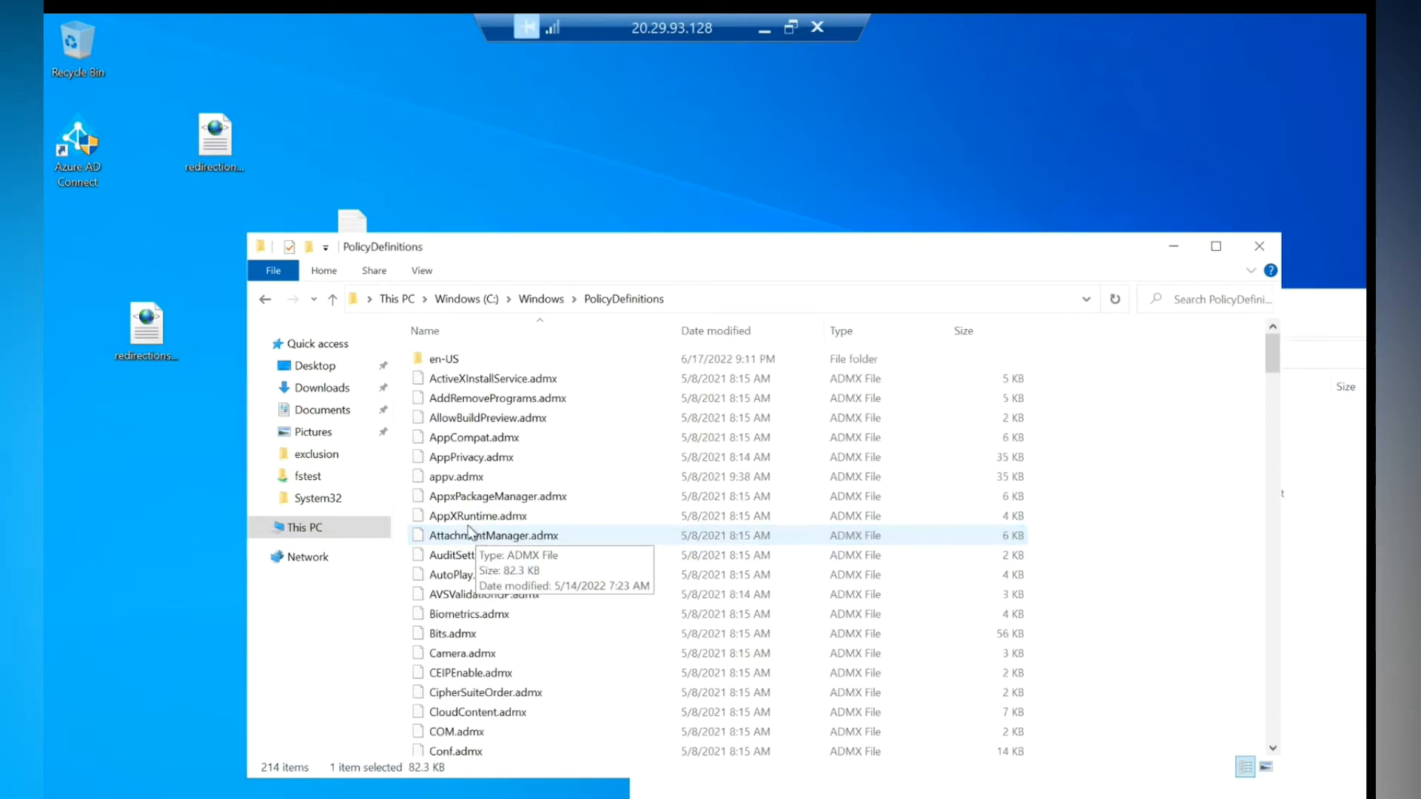
double_click(443, 360)
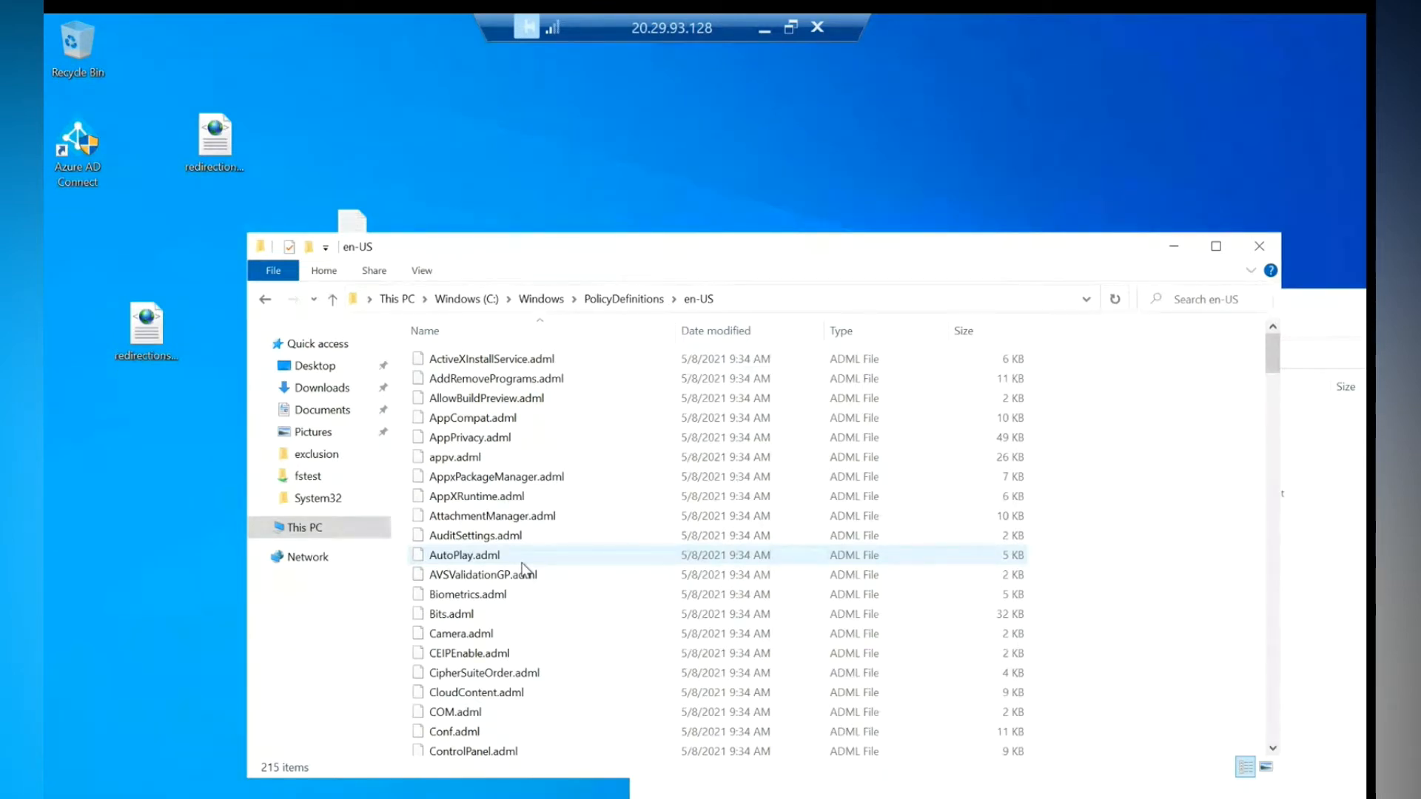
click(1251, 250)
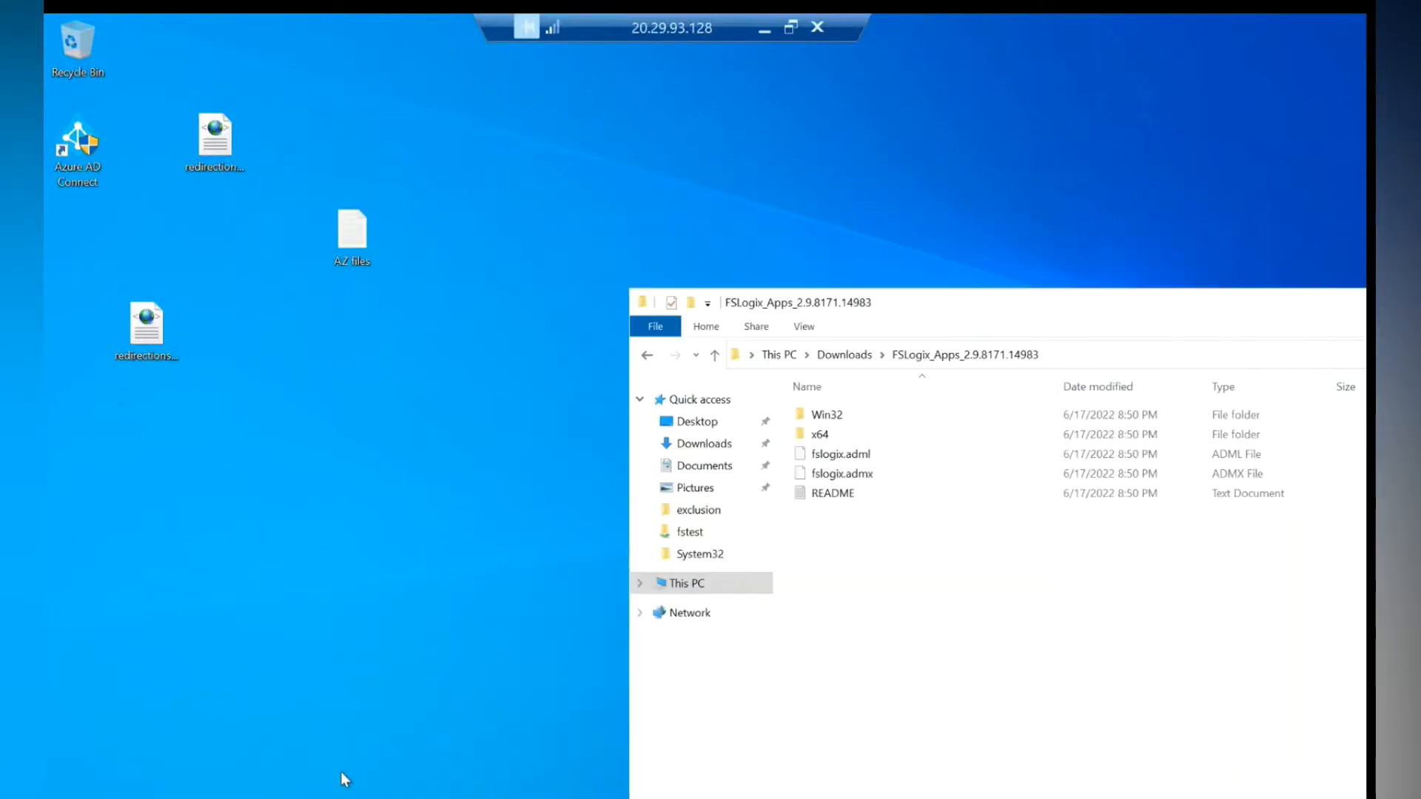
key(alt+Tab)
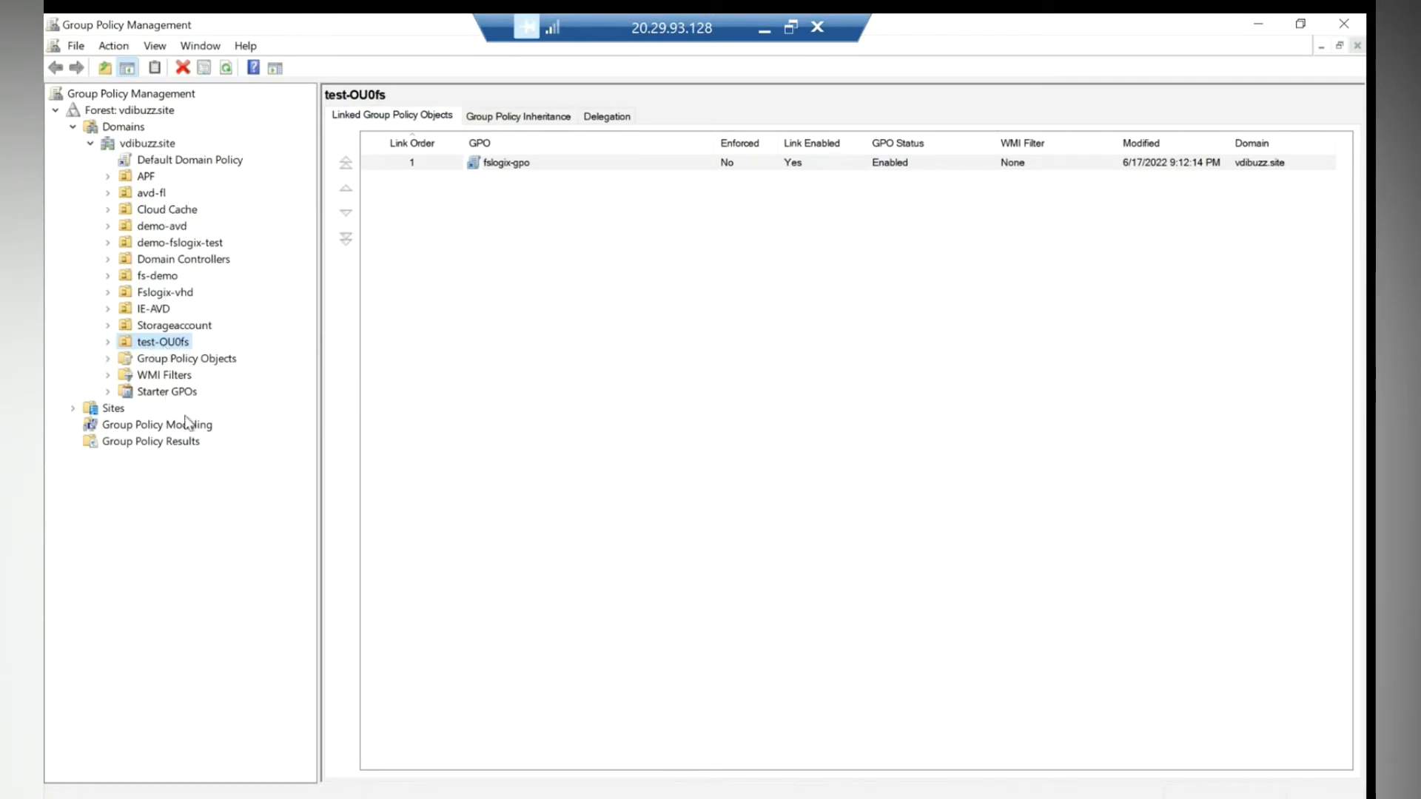
- Refresh vdibuzz.site and create fslogix-demo-test-gpo linked to the demo-fslogix-test OU
right_click(146, 141)
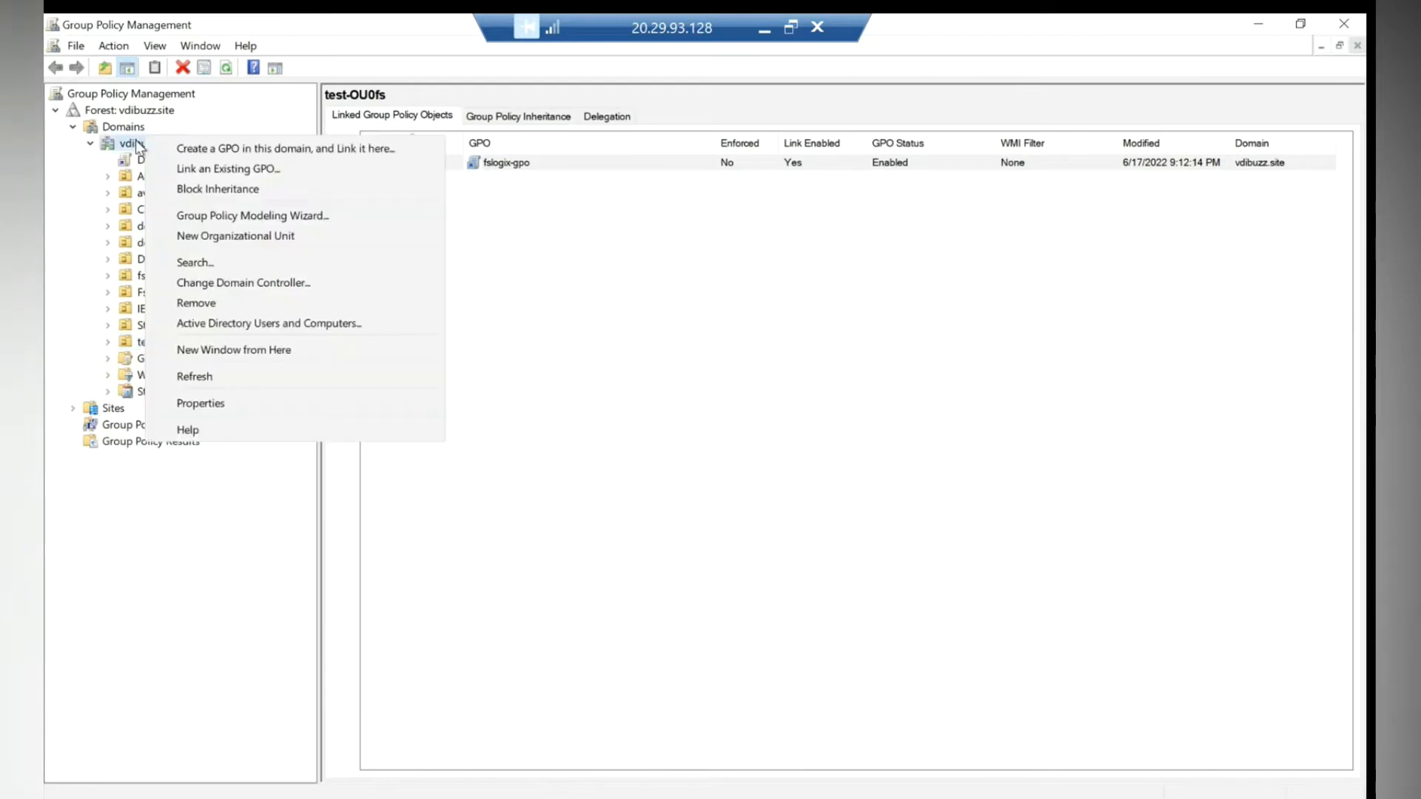
click(187, 381)
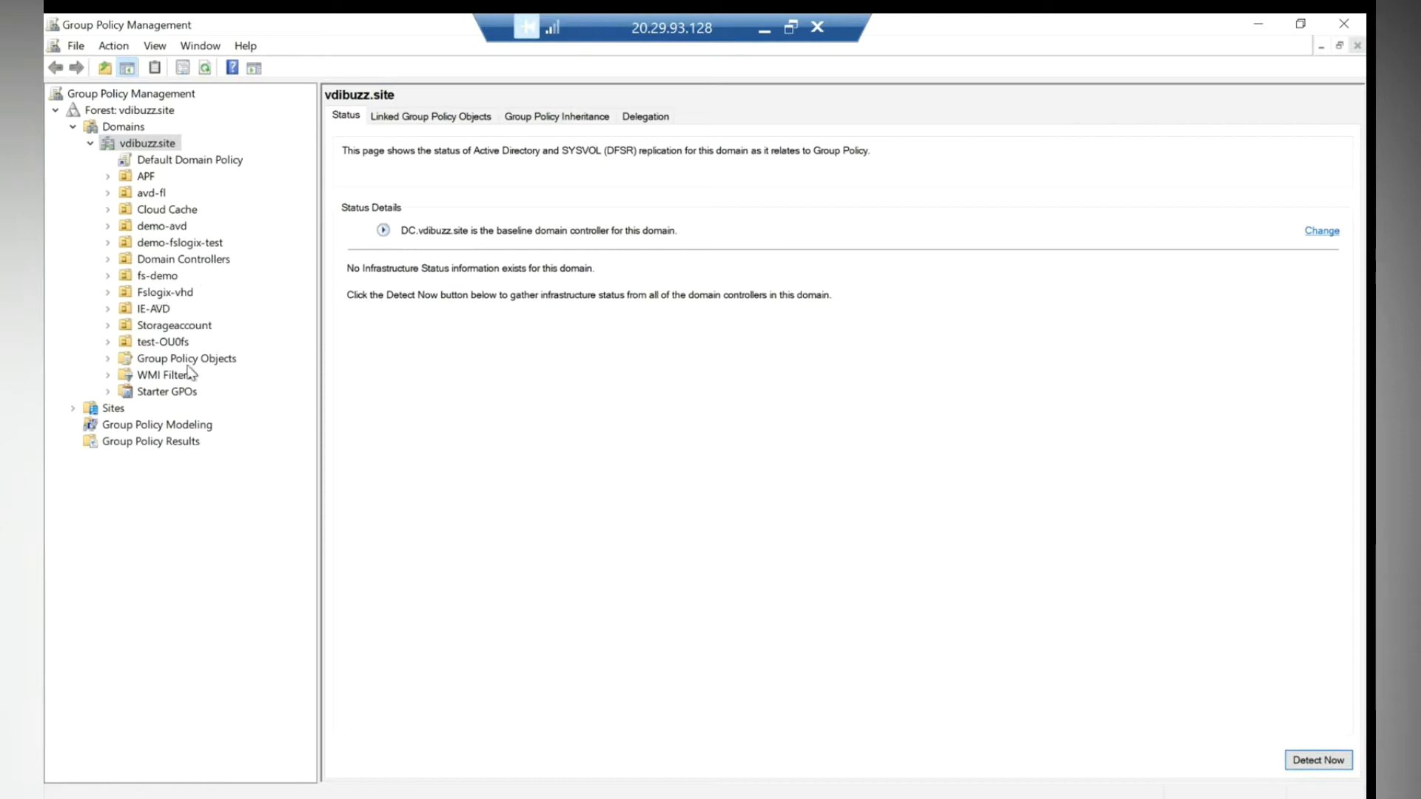
click(167, 243)
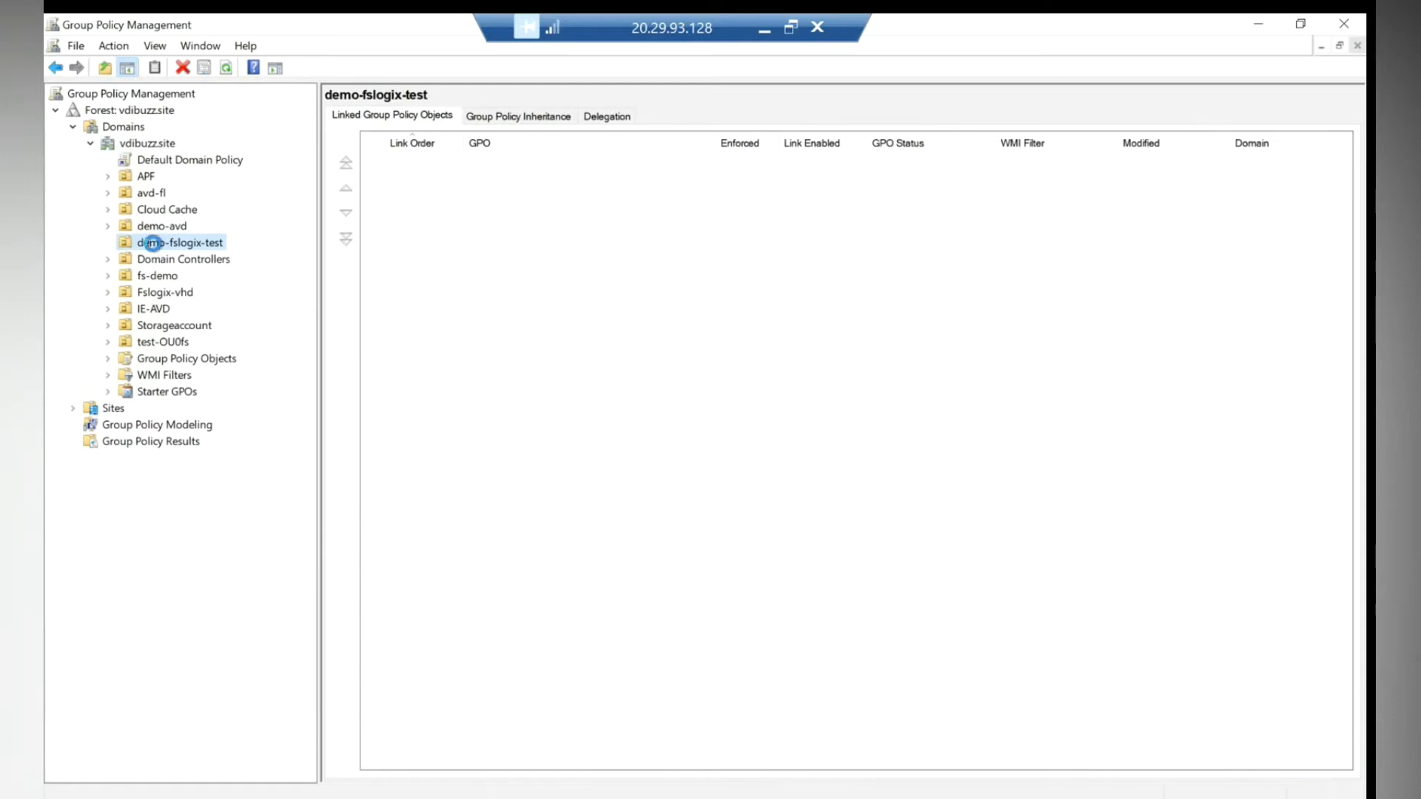
right_click(160, 246)
click(222, 257)
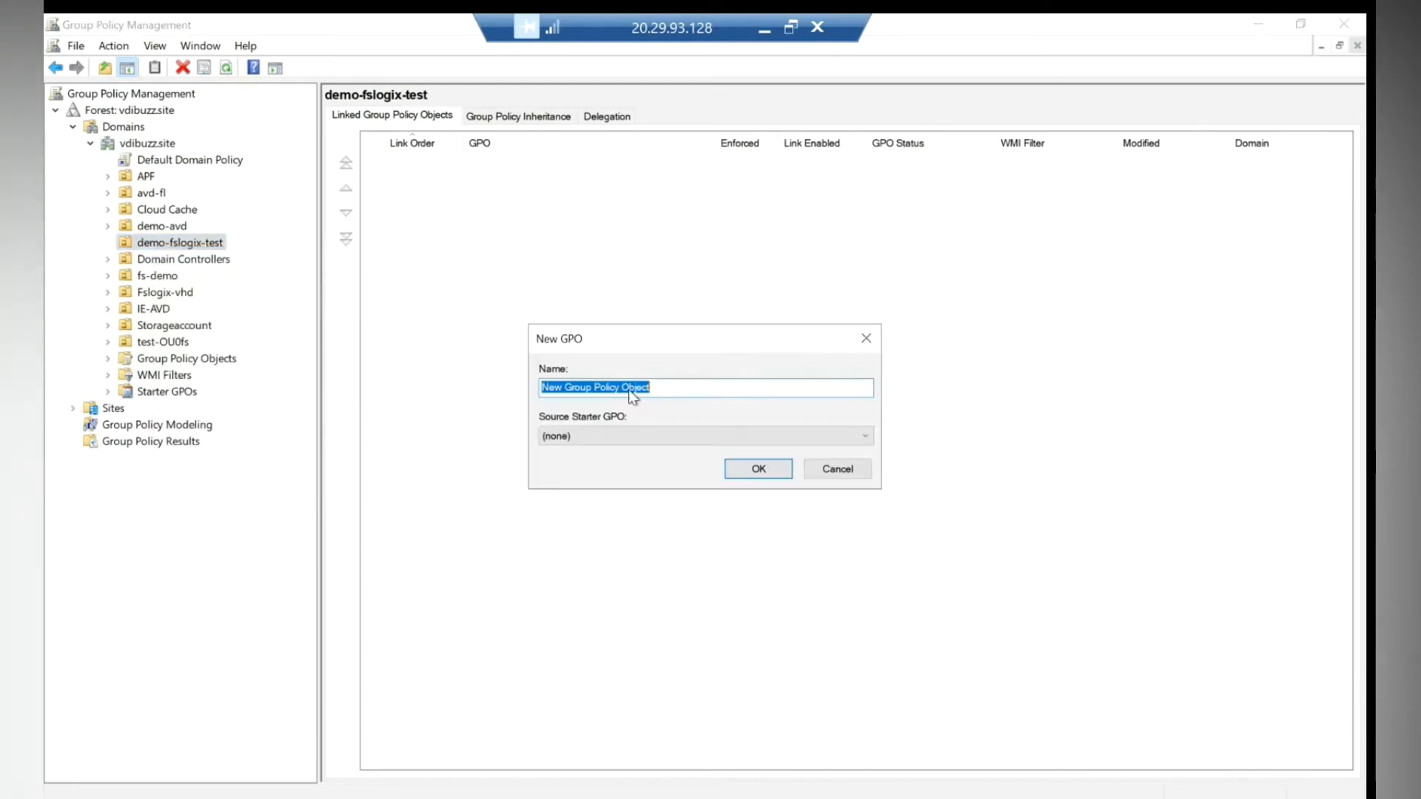
text(fslogix-demo)
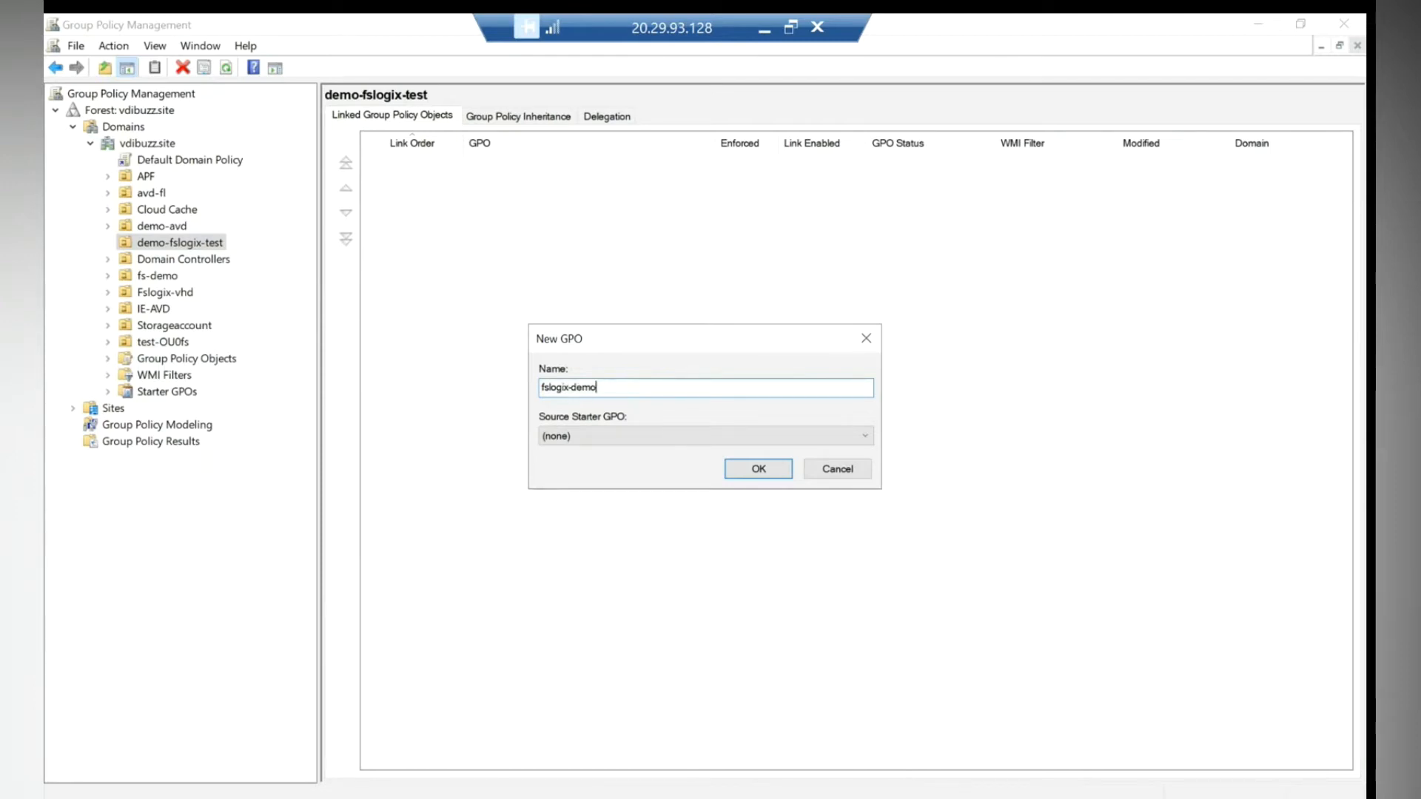
text(-test-gpo)
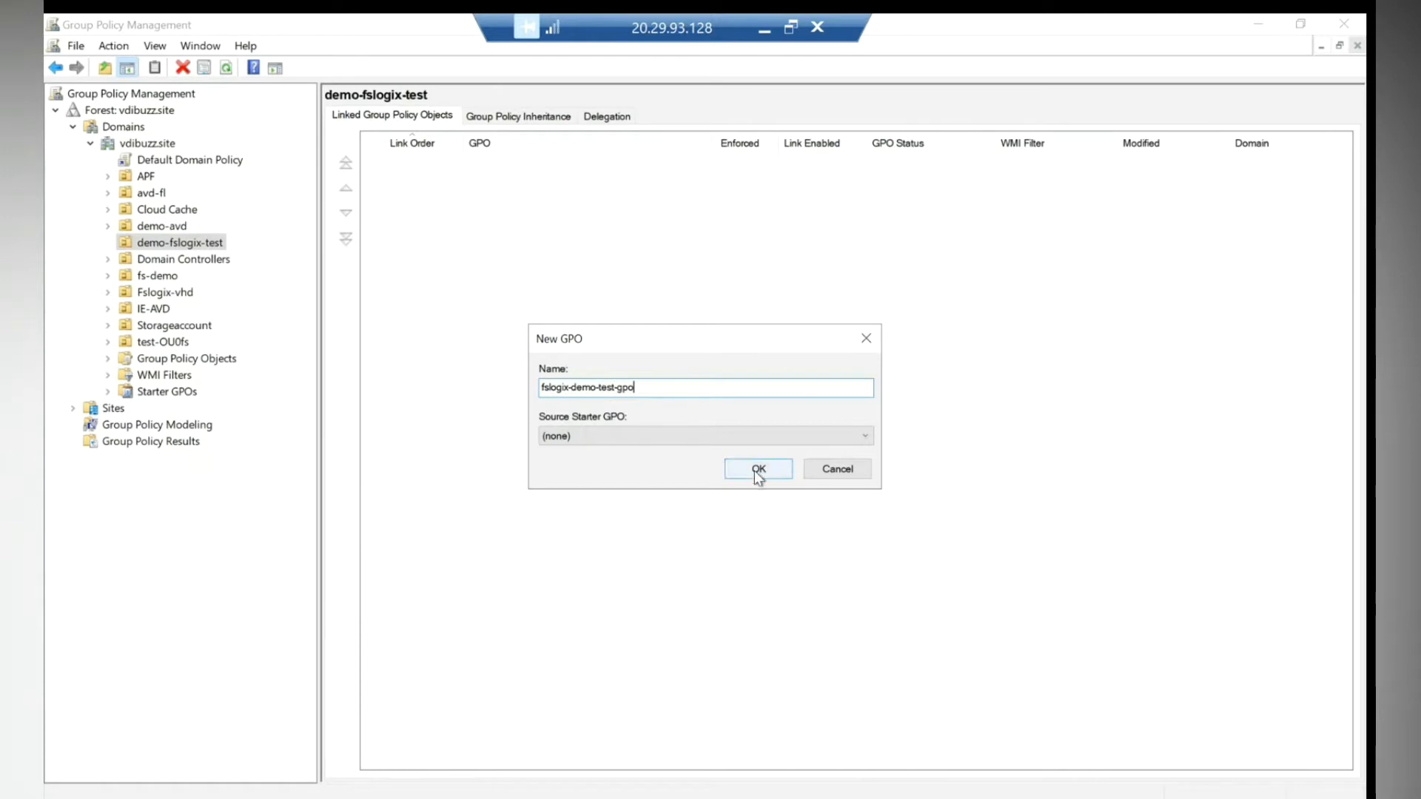
click(758, 470)
click(199, 260)
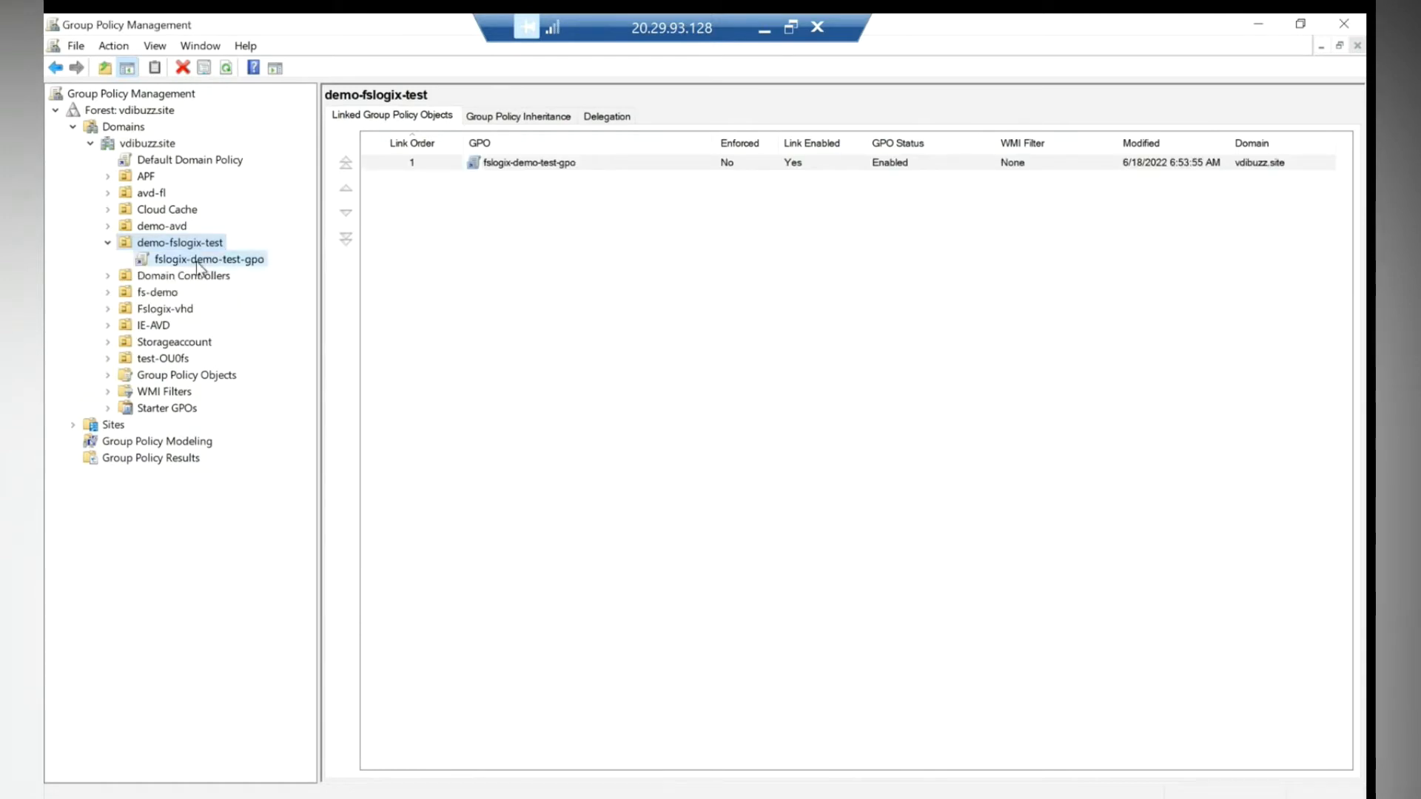
- Edit fslogix-demo-test-gpo and navigate to Administrative Templates > FSLogix > Profile Containers
key(Return)
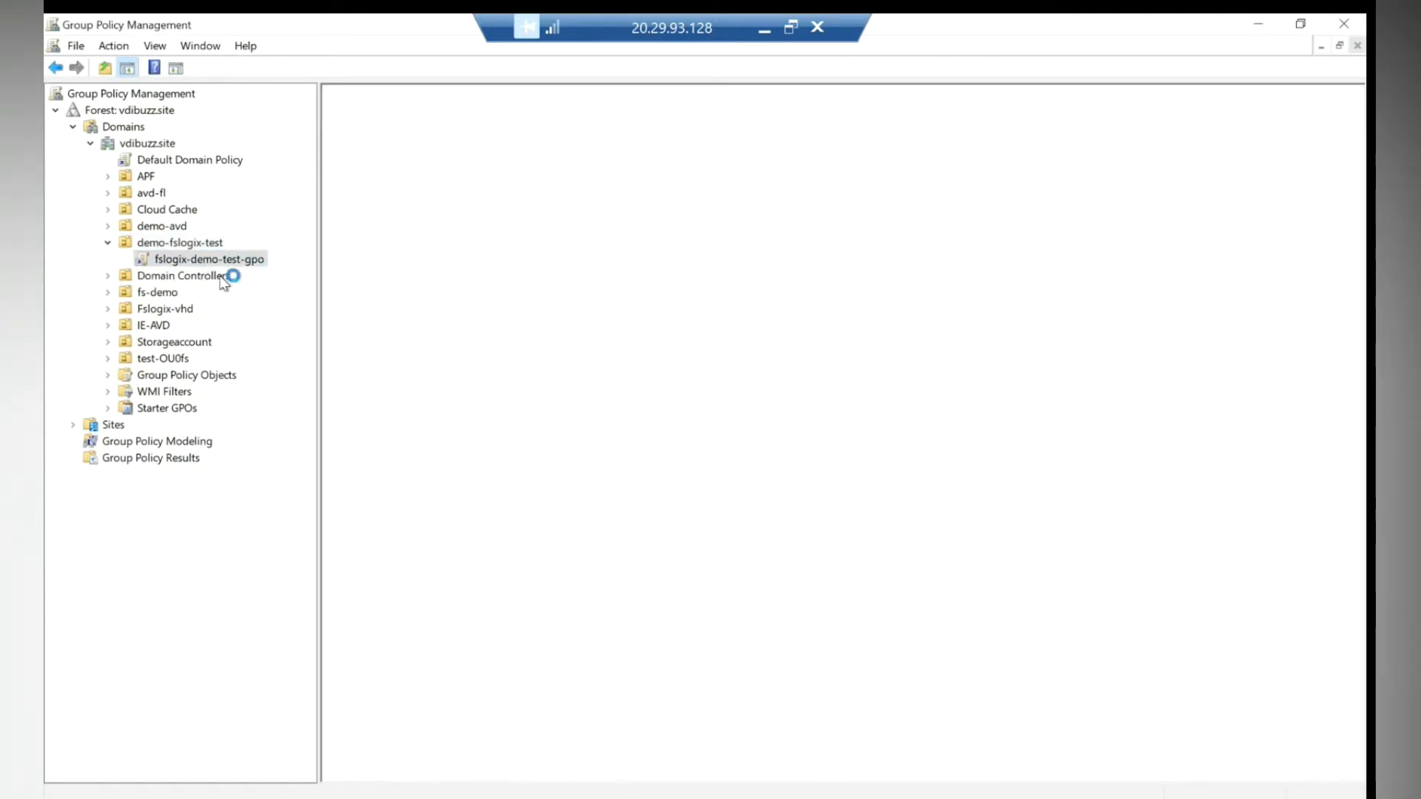
right_click(203, 258)
click(244, 268)
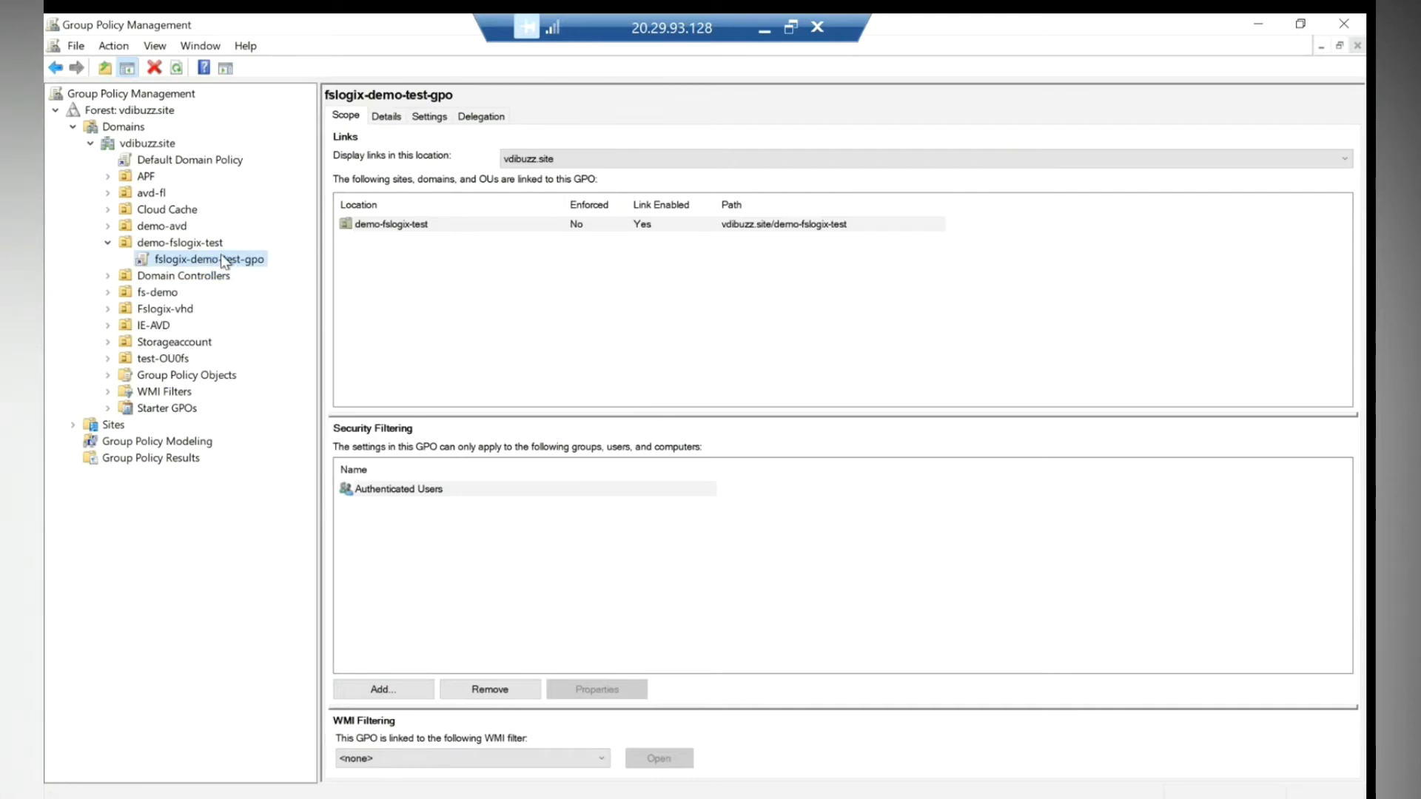
click(784, 99)
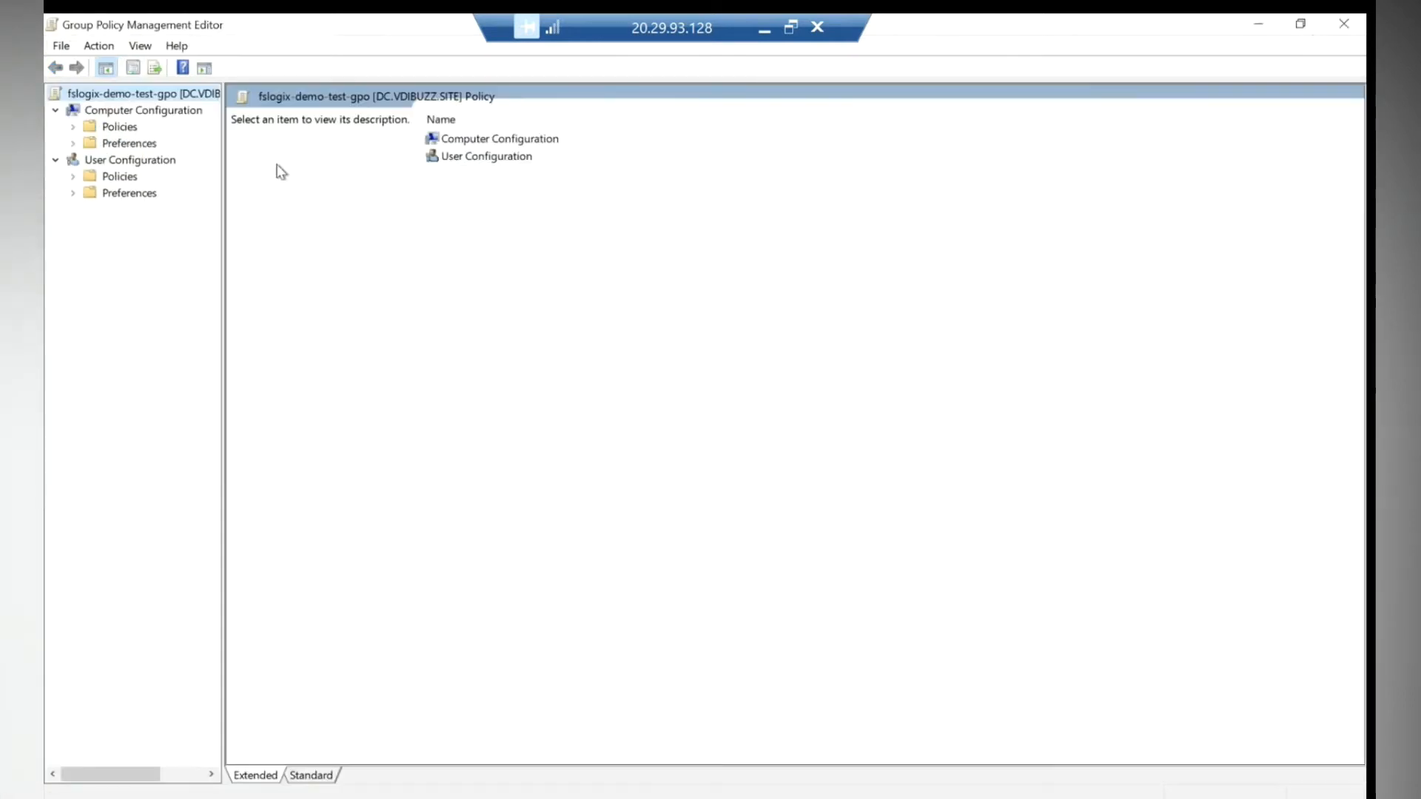
click(73, 126)
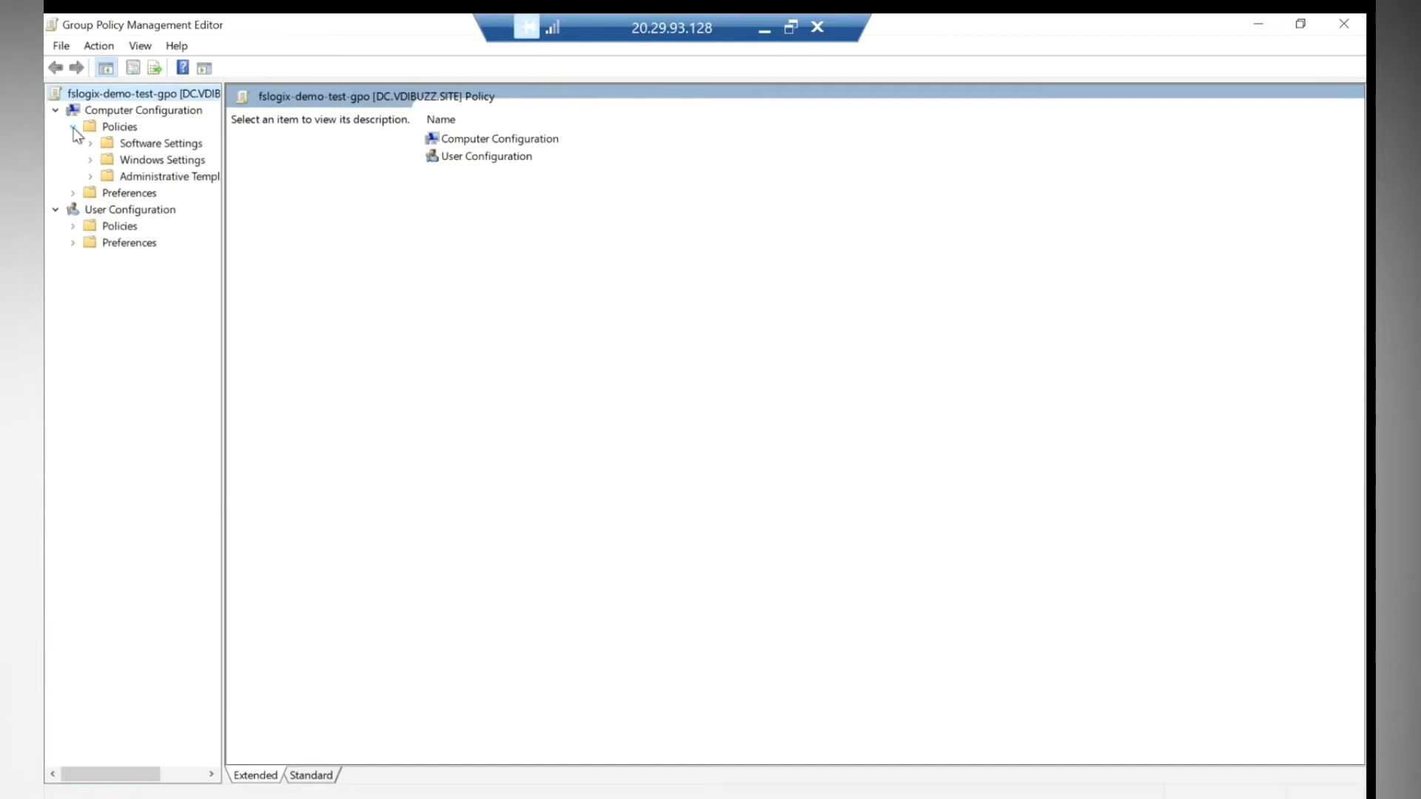
click(90, 176)
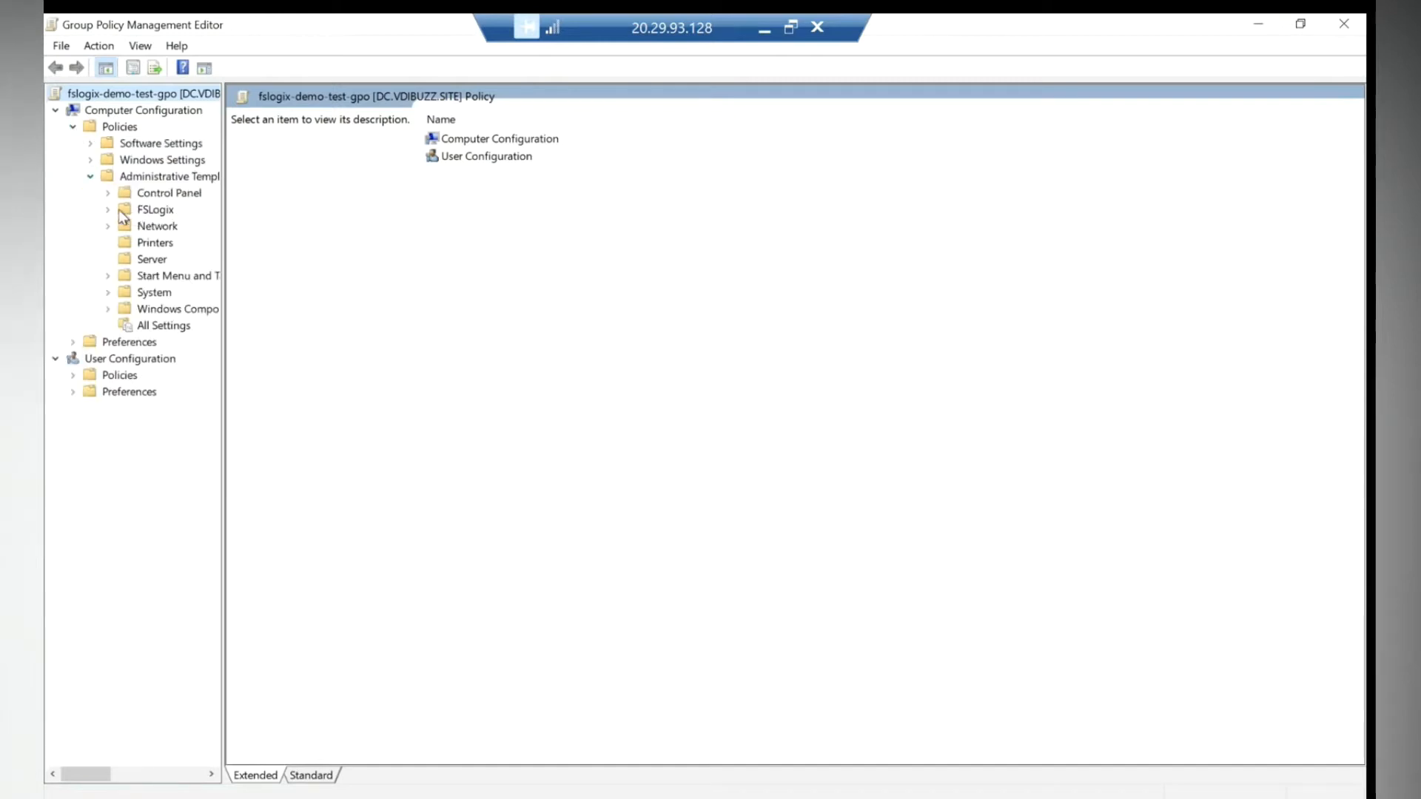
click(108, 209)
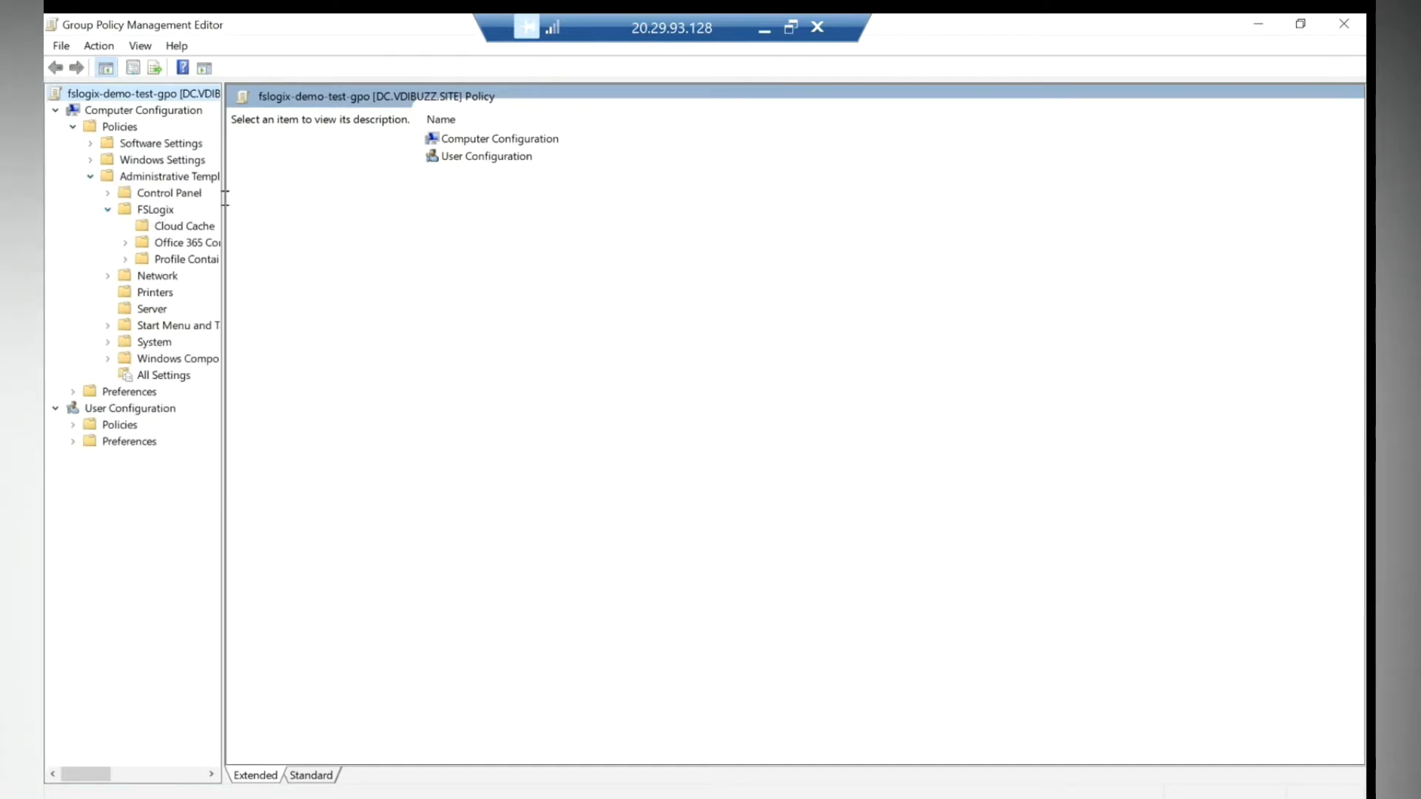
drag(222, 198, 344, 202)
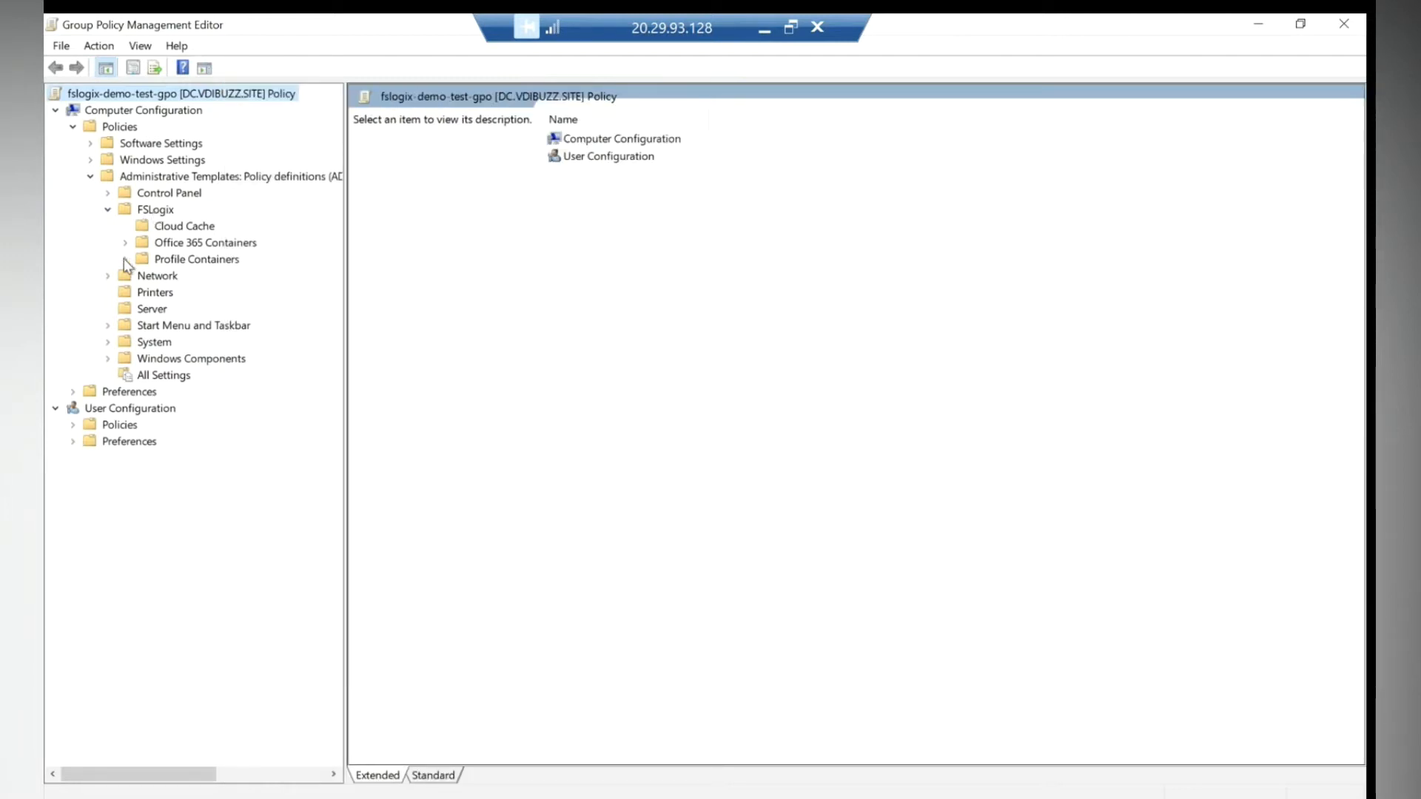
click(176, 262)
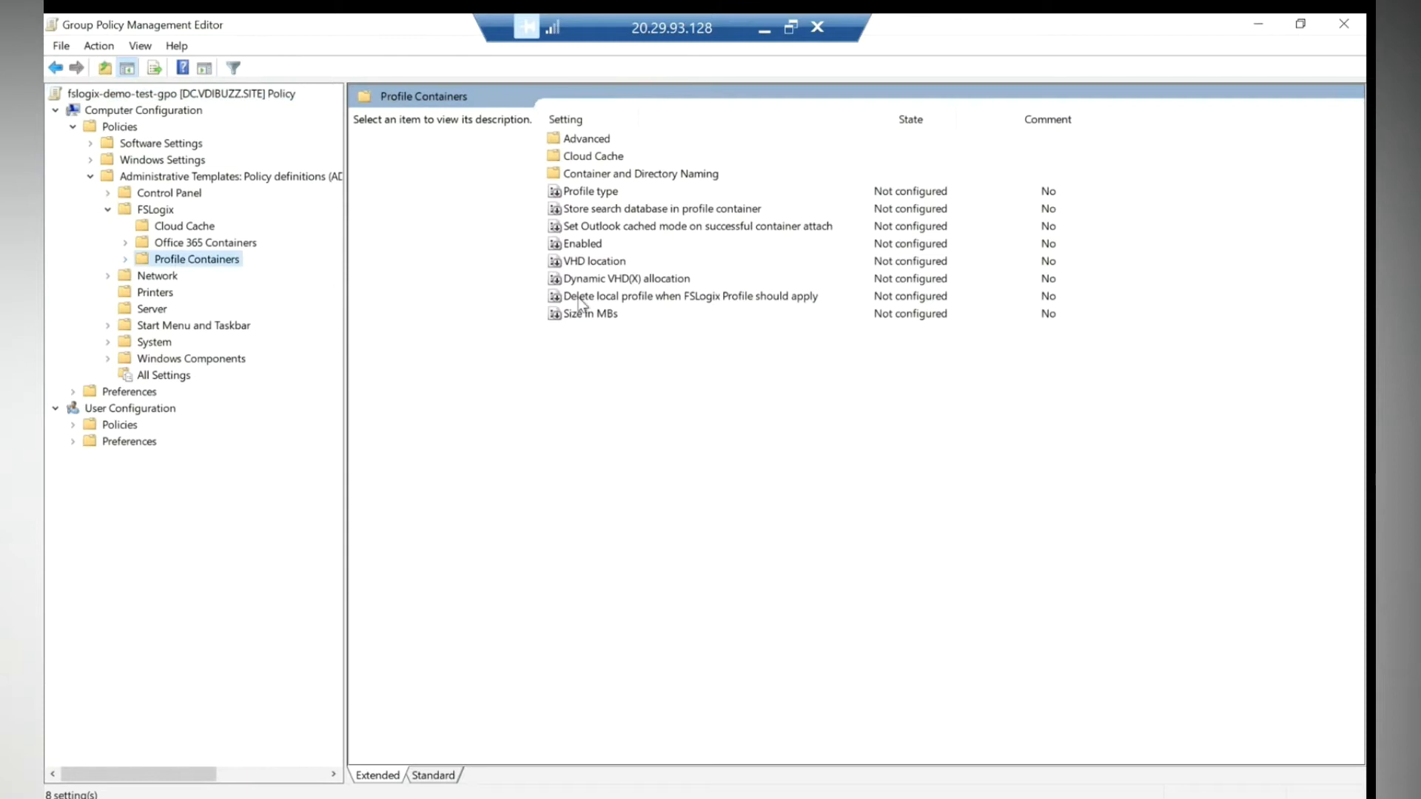
- Set the Profile Containers Enabled policy to Enabled with its option ticked
double_click(592, 244)
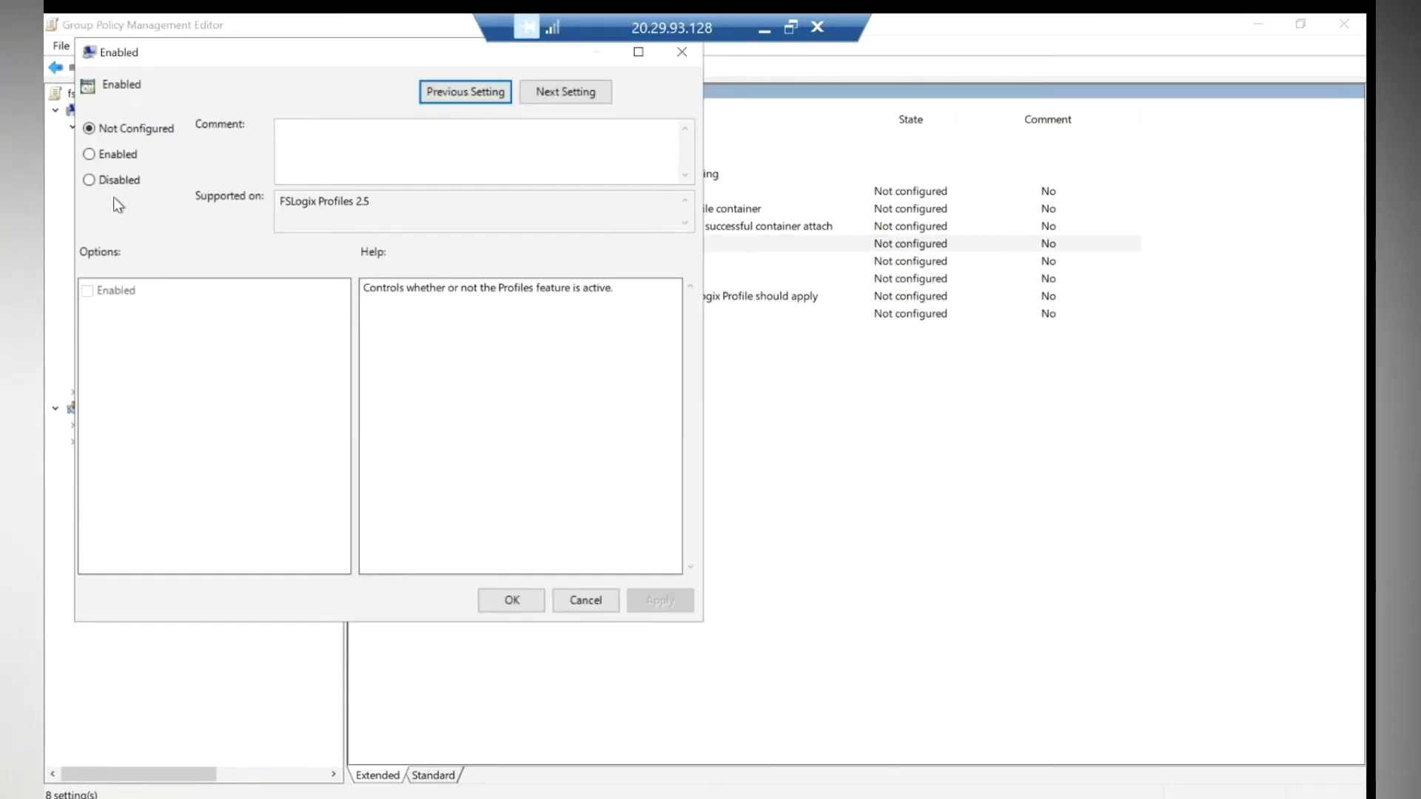
click(102, 155)
click(88, 291)
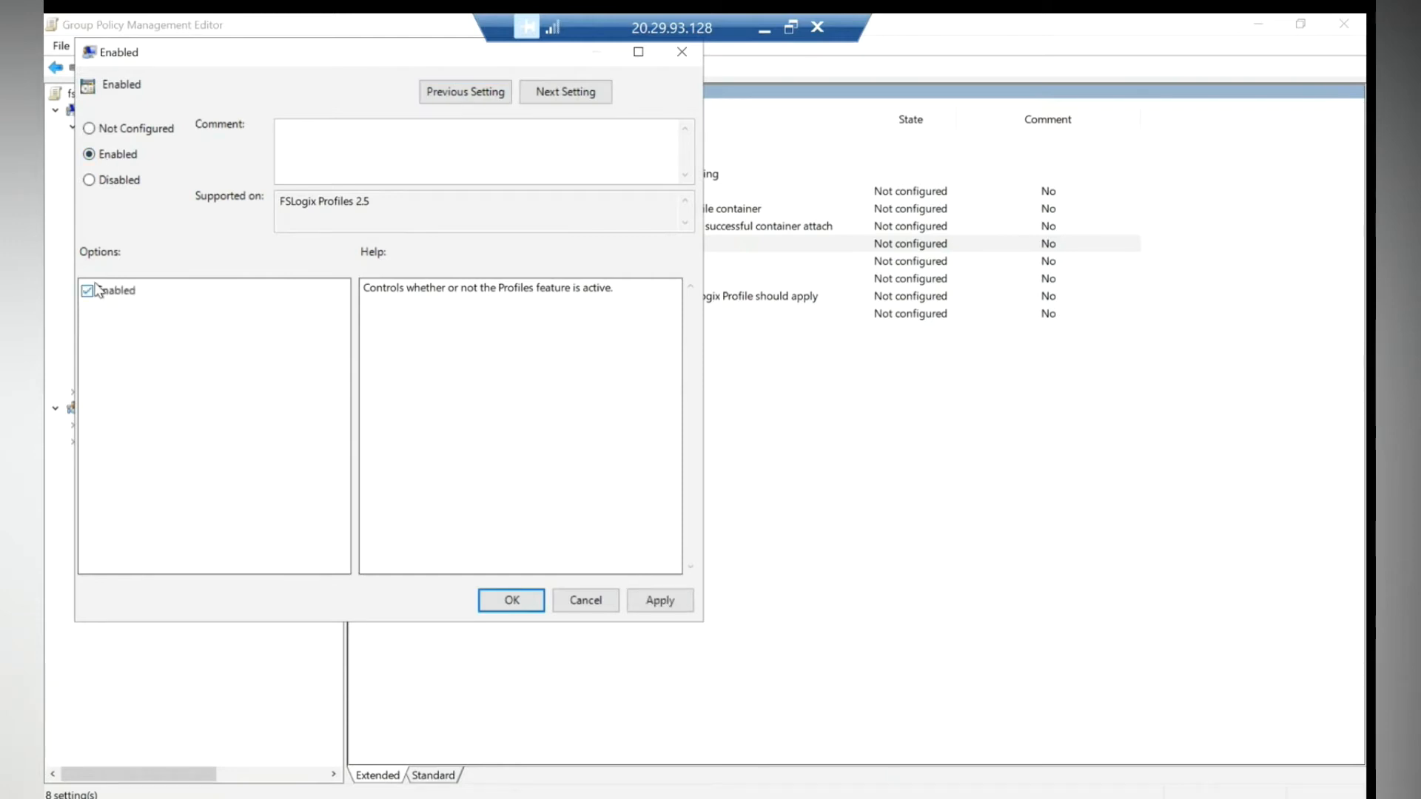
click(505, 603)
- Copy the fslogixprofile file share path from the Run dialog history
key(super+x)
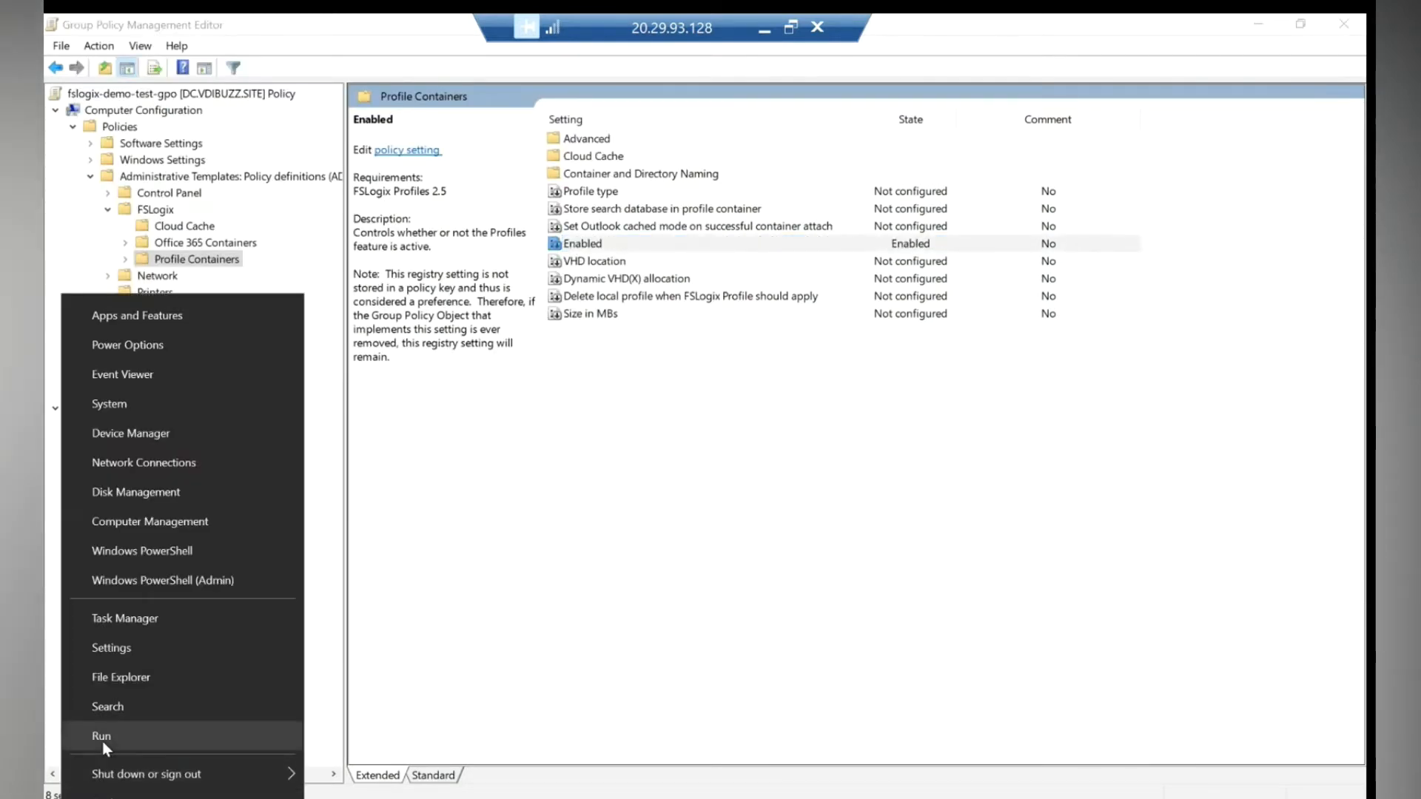
click(173, 733)
click(385, 700)
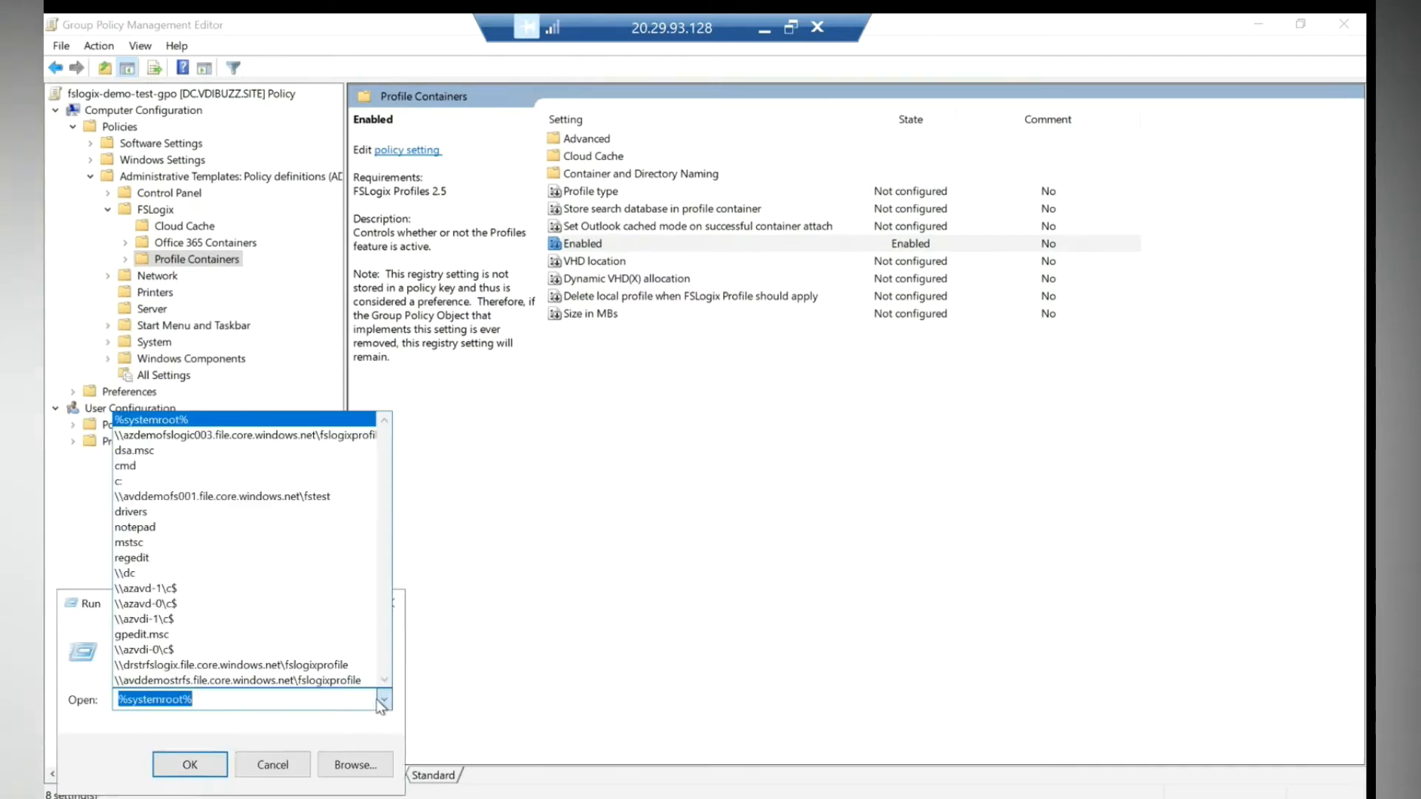
click(201, 438)
right_click(192, 699)
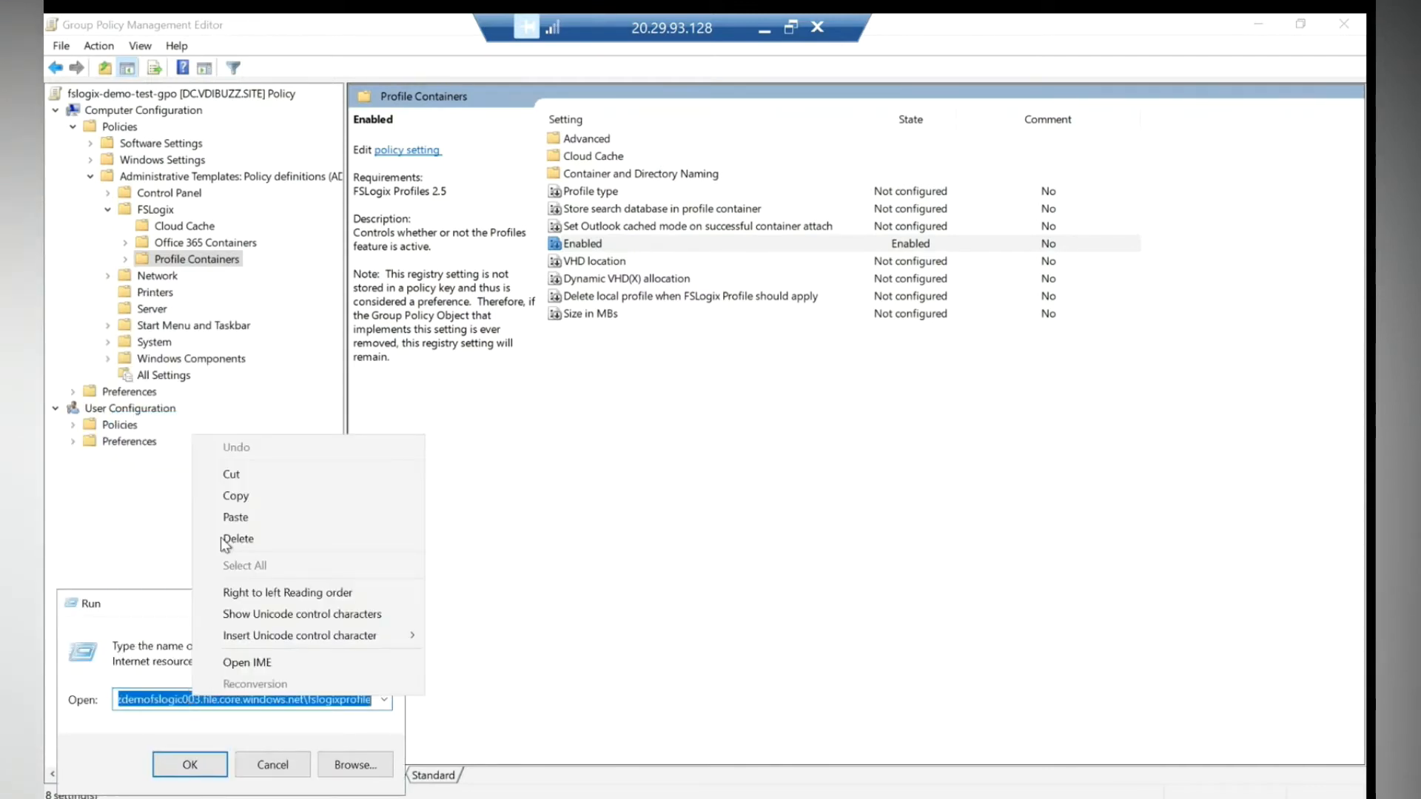
click(237, 496)
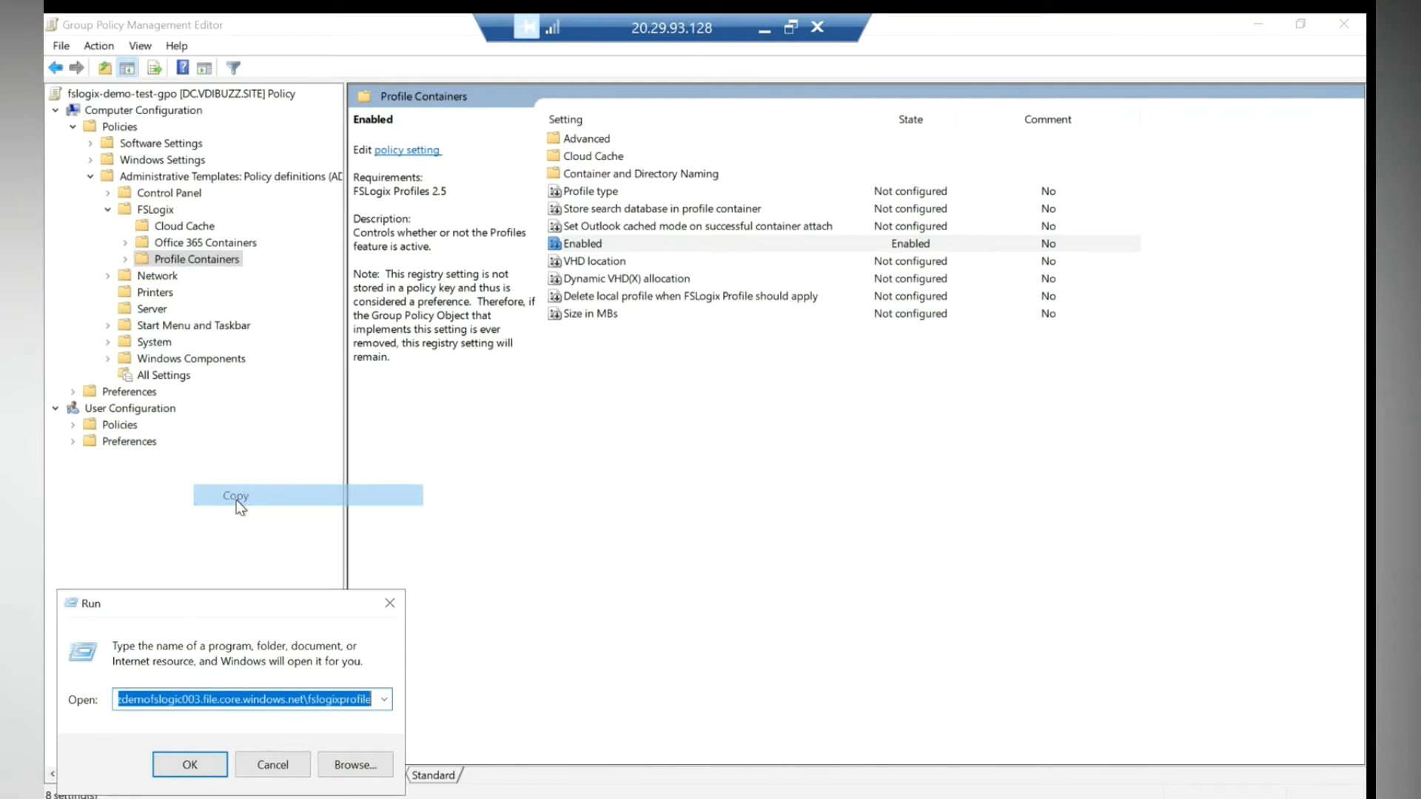
click(270, 768)
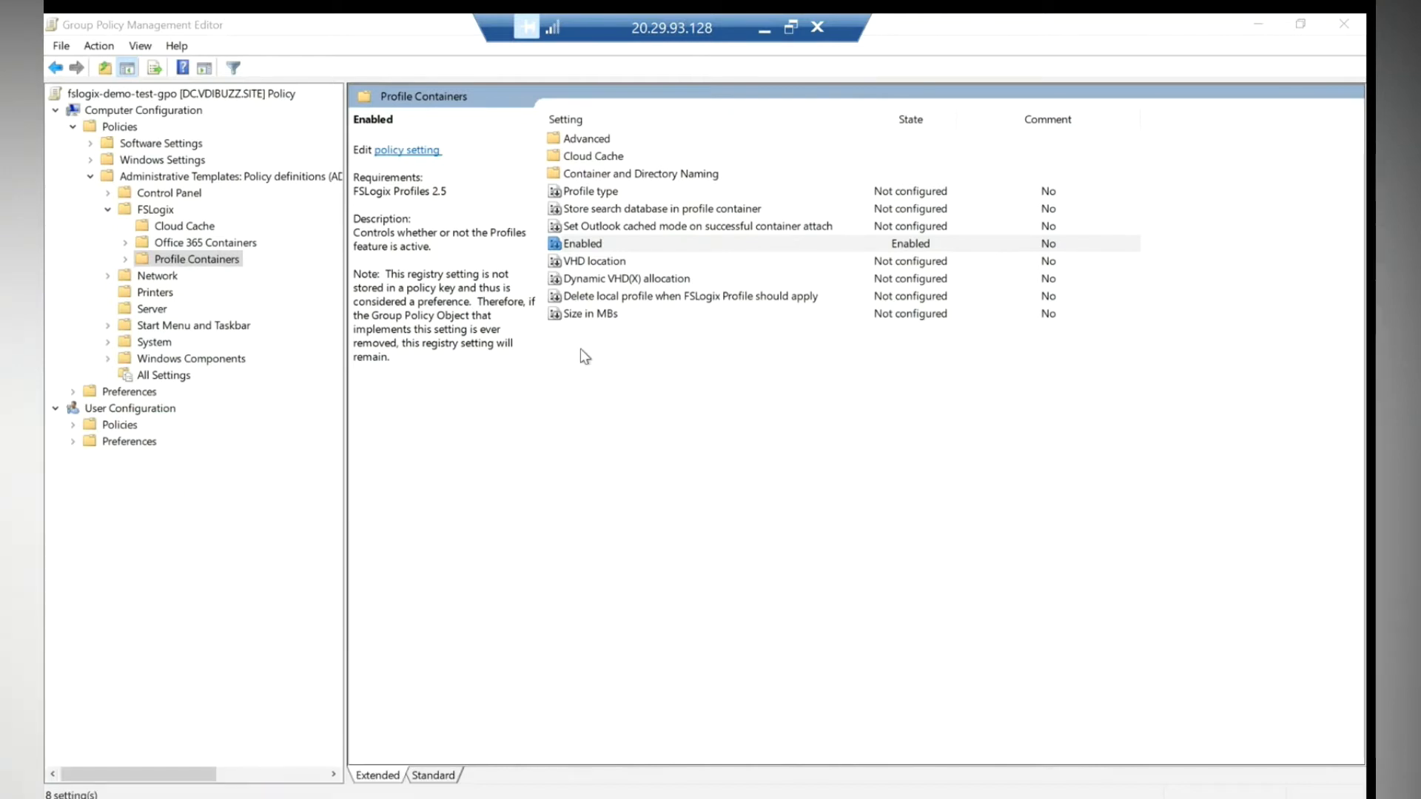
- Enable VHD location with the pasted fslogixprofile share path
double_click(592, 261)
click(137, 179)
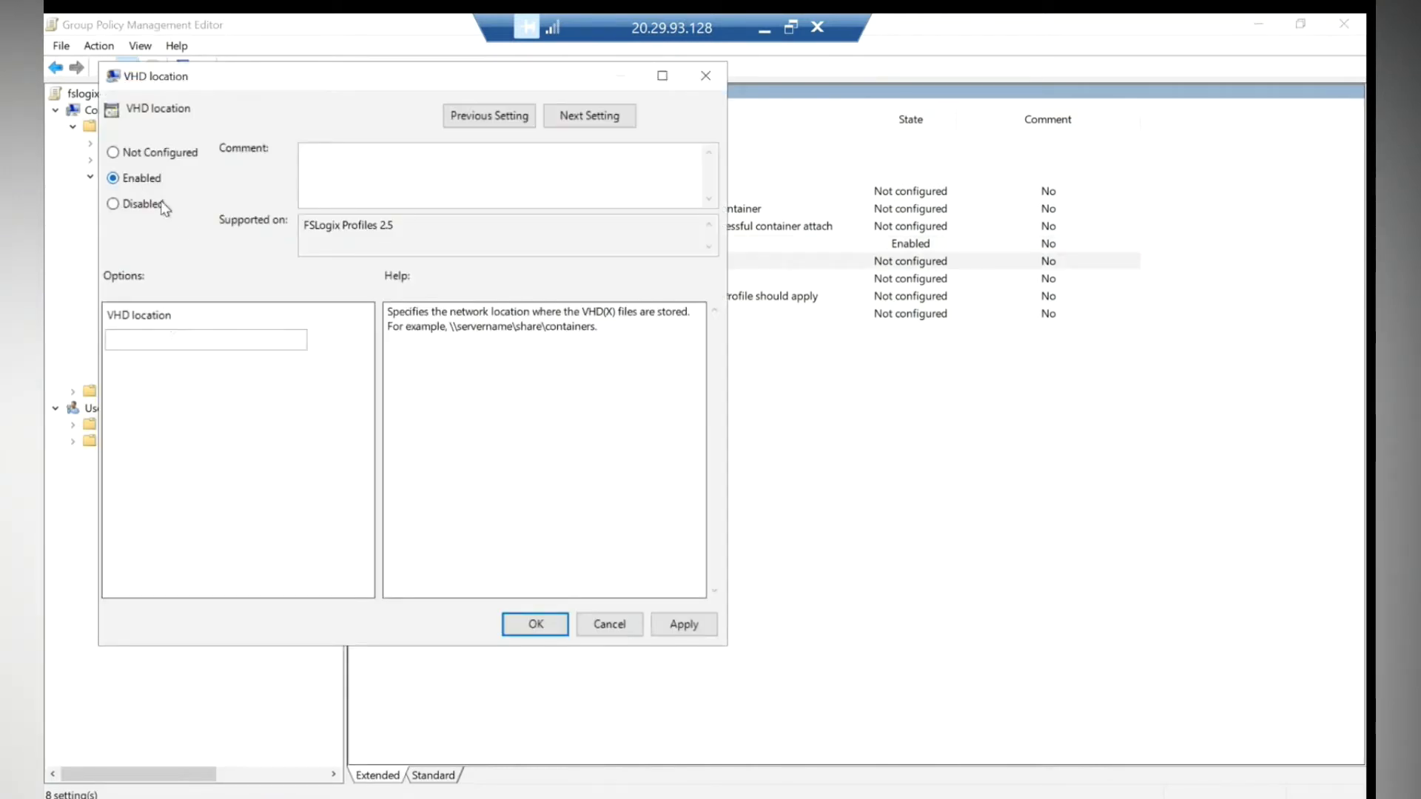
click(167, 339)
key(ctrl+v)
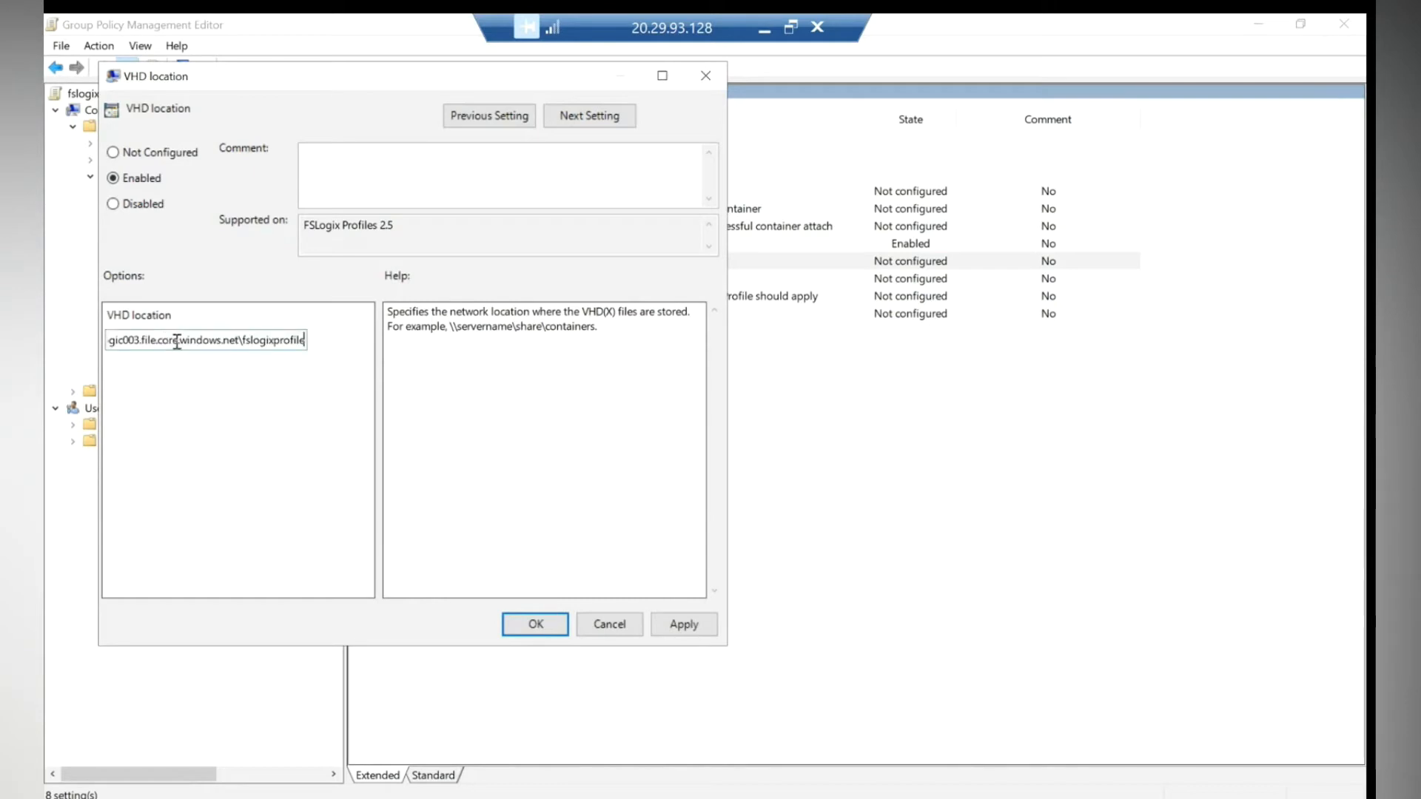
click(684, 623)
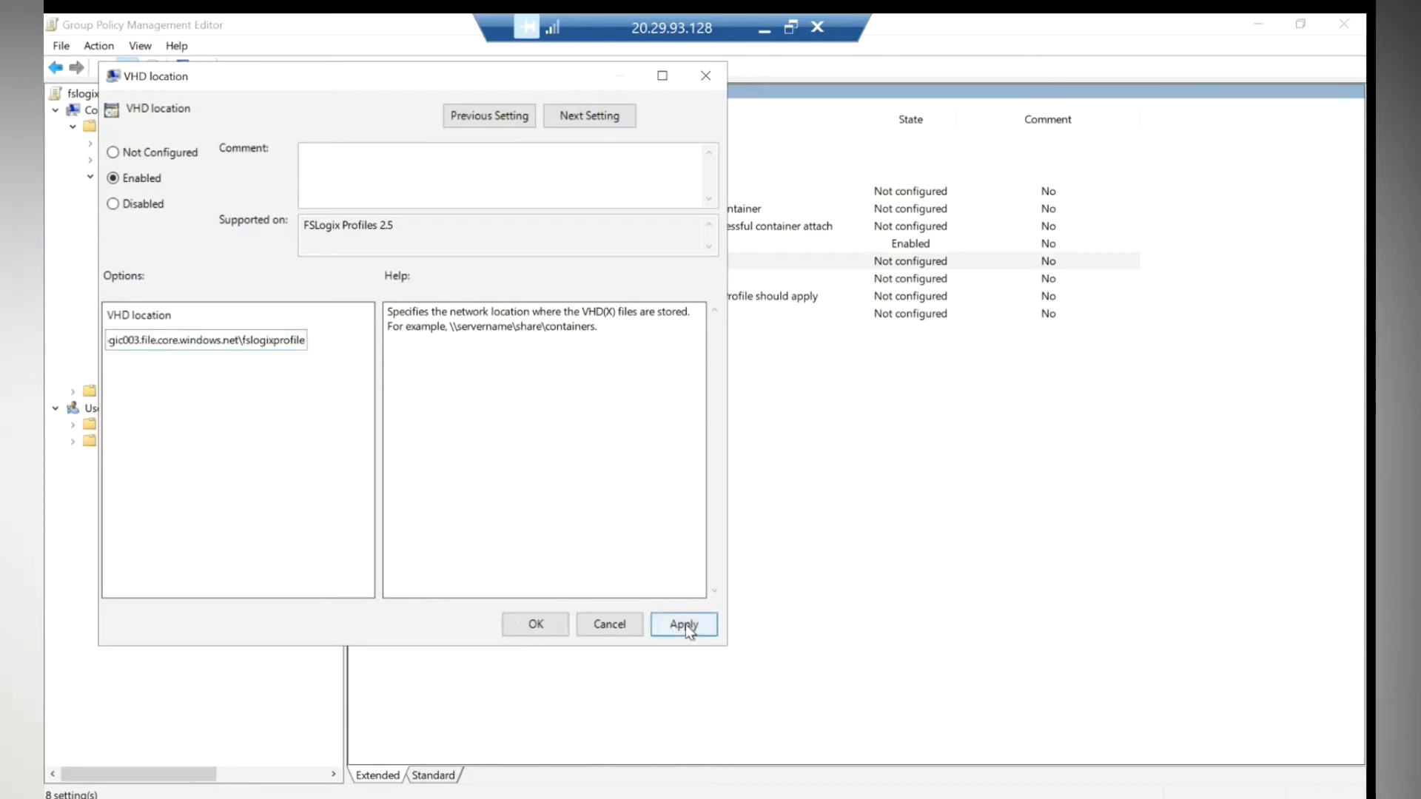
click(534, 627)
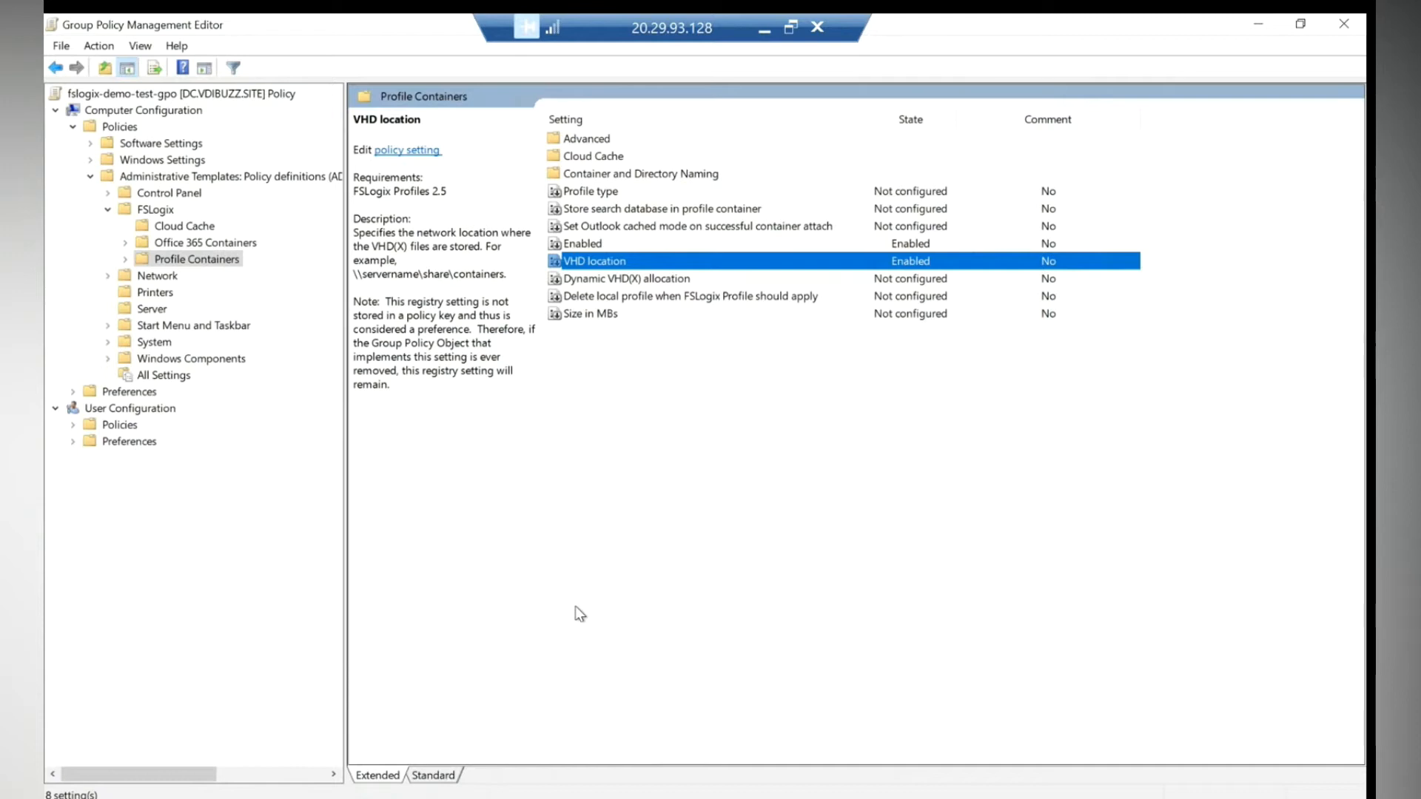
double_click(586, 318)
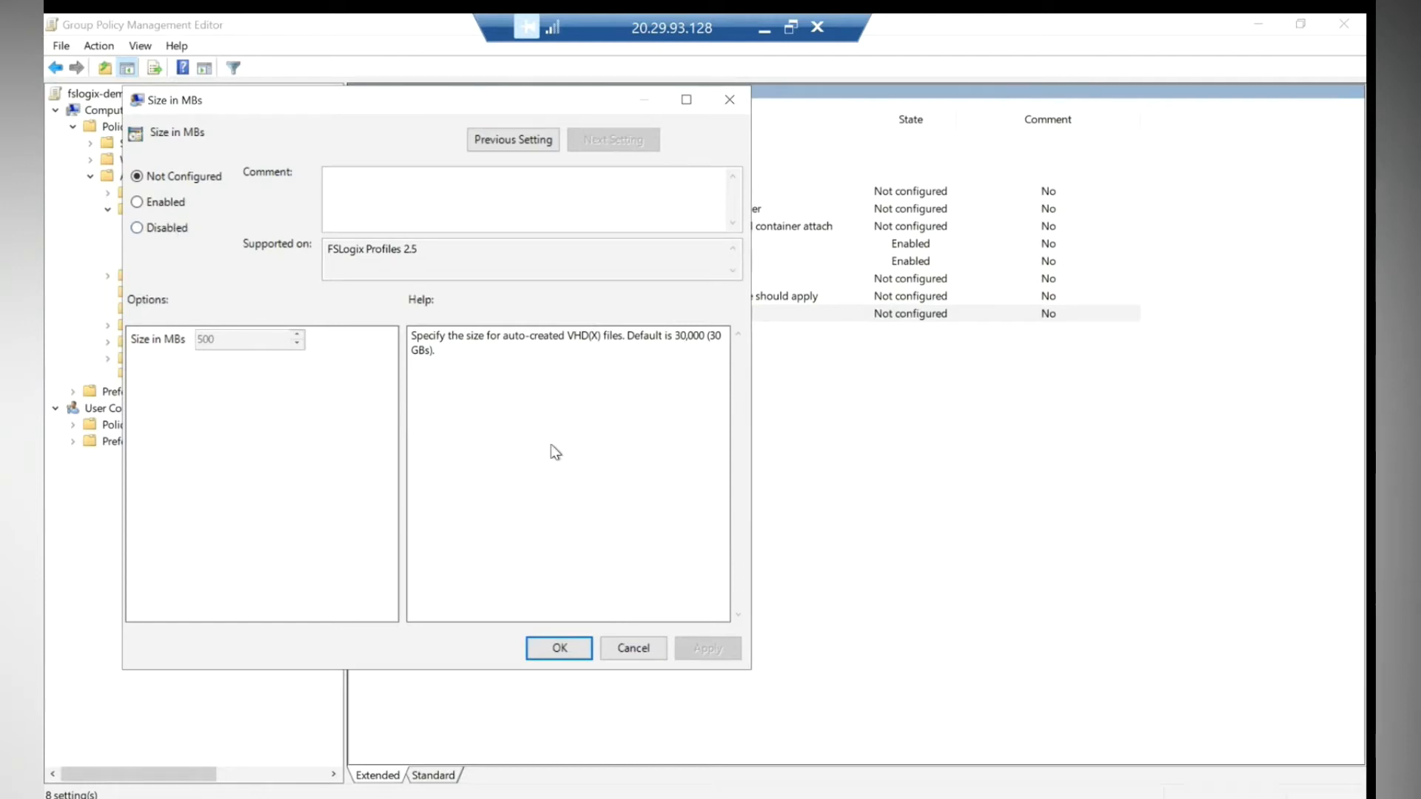
- Leave Size in MBs unconfigured and enable 'Delete local profile when FSLogix Profile should apply'
click(564, 646)
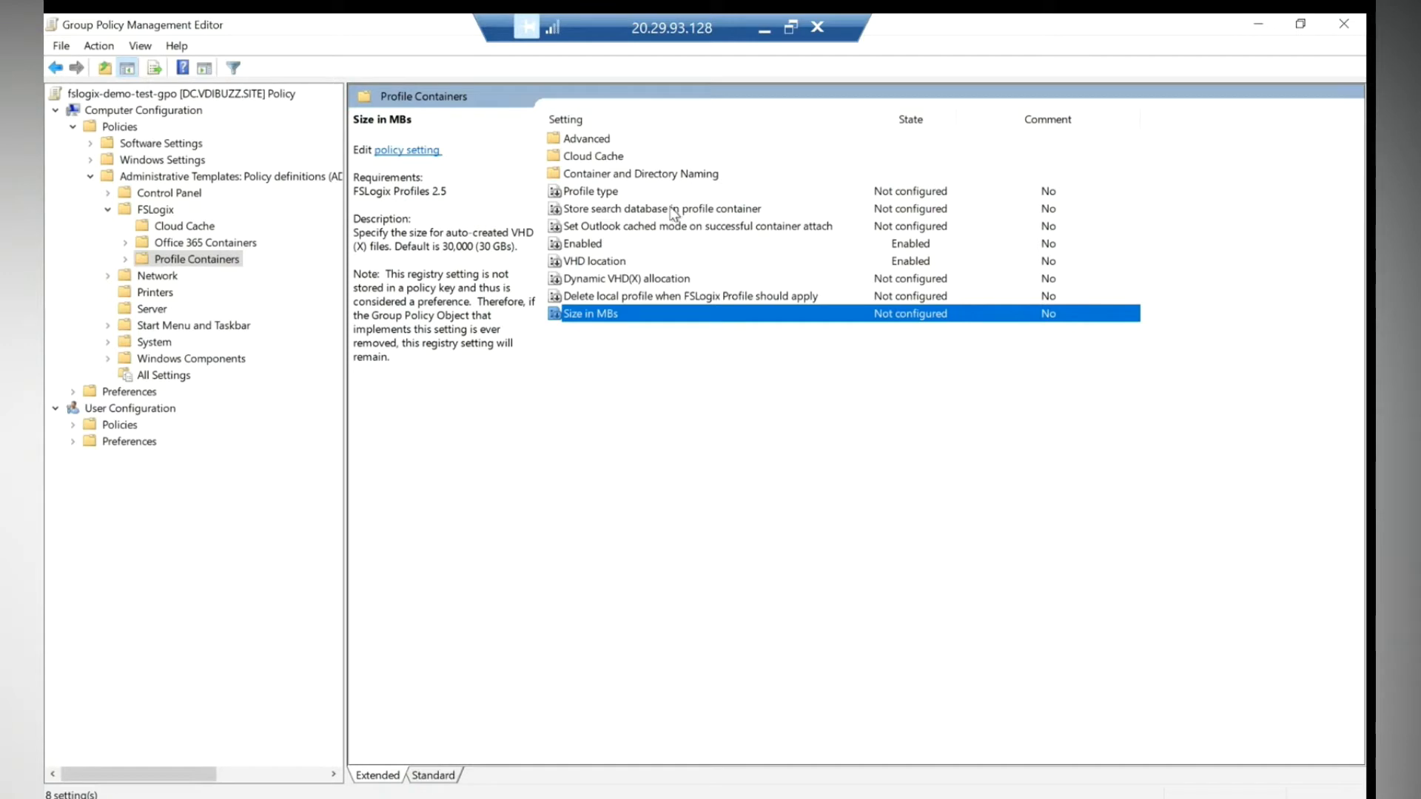
click(595, 297)
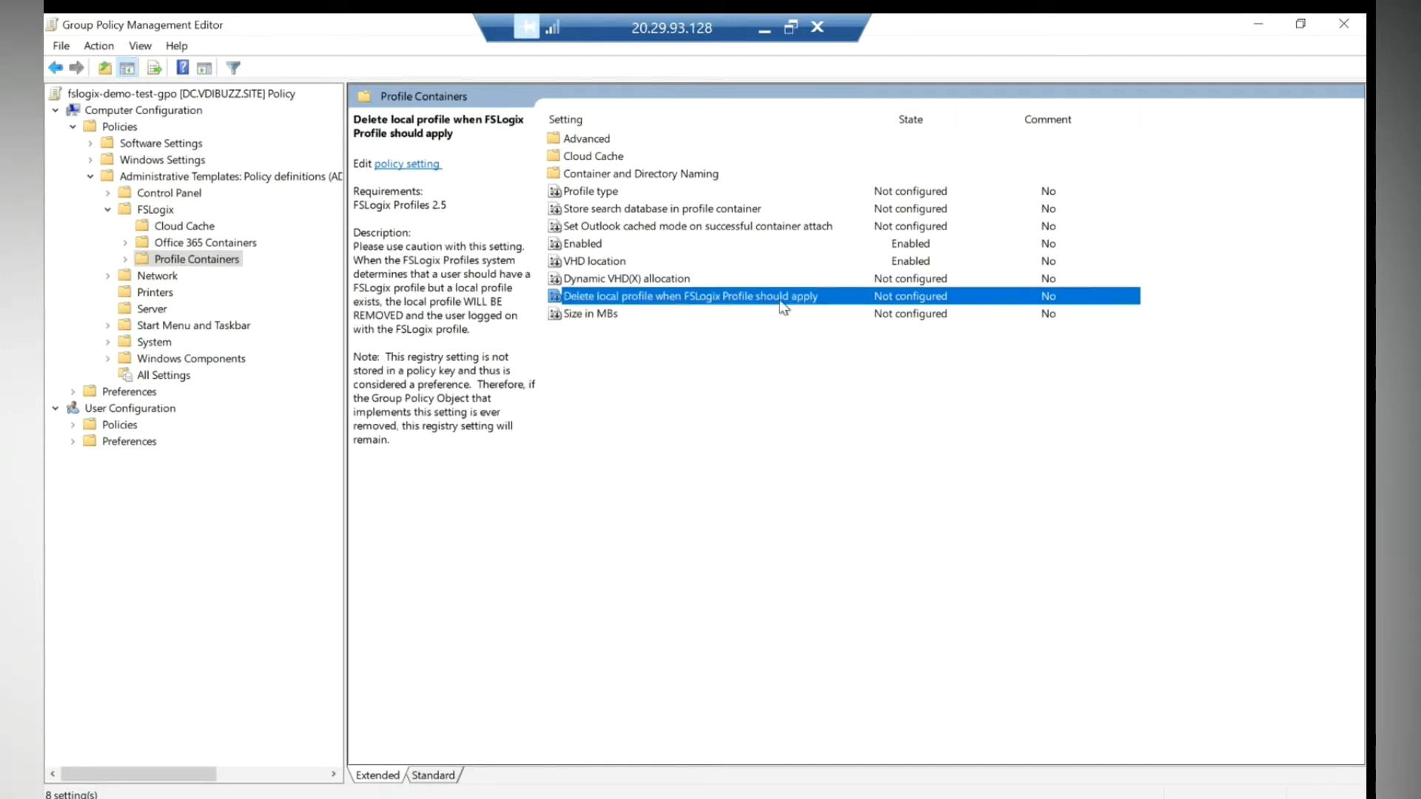
double_click(687, 299)
click(171, 228)
click(197, 368)
click(583, 673)
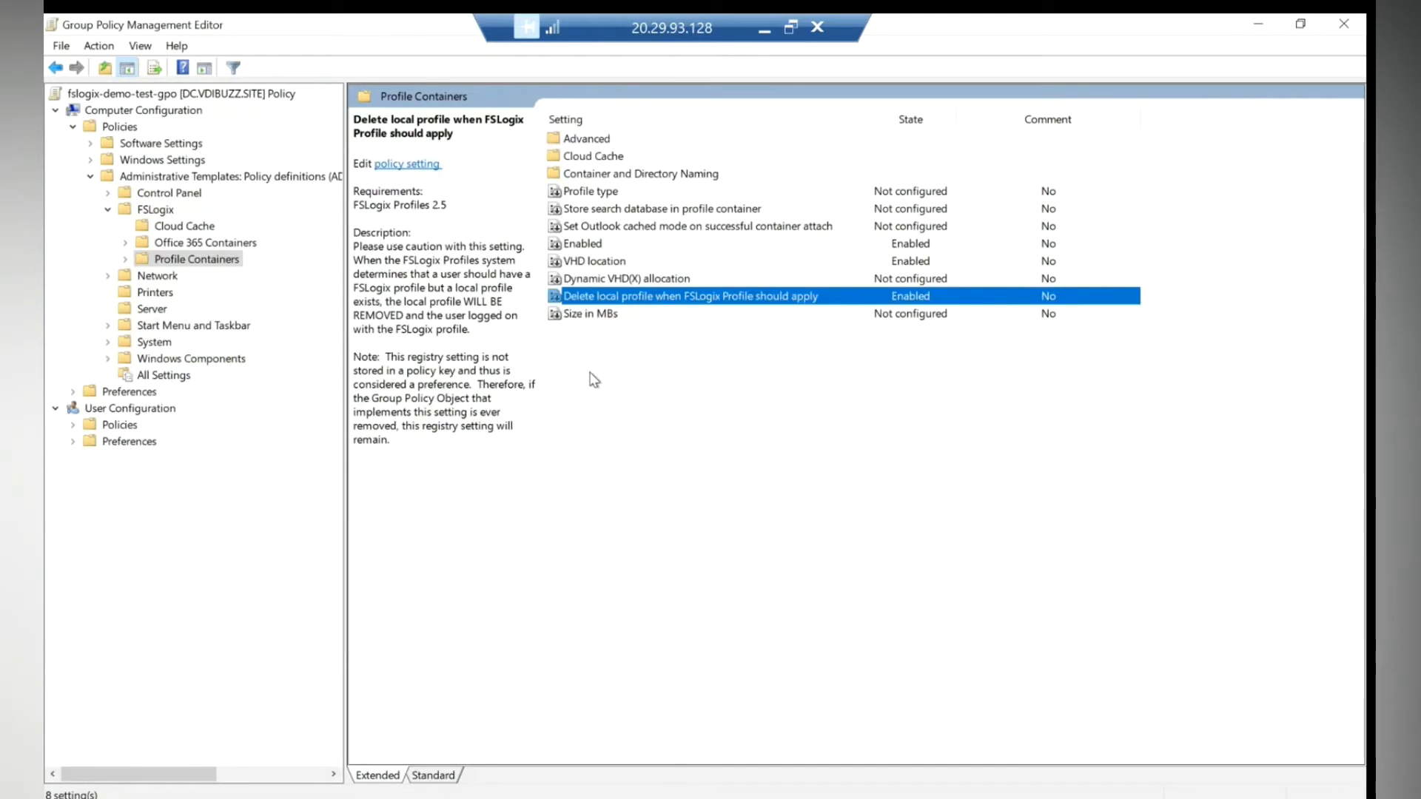
double_click(597, 140)
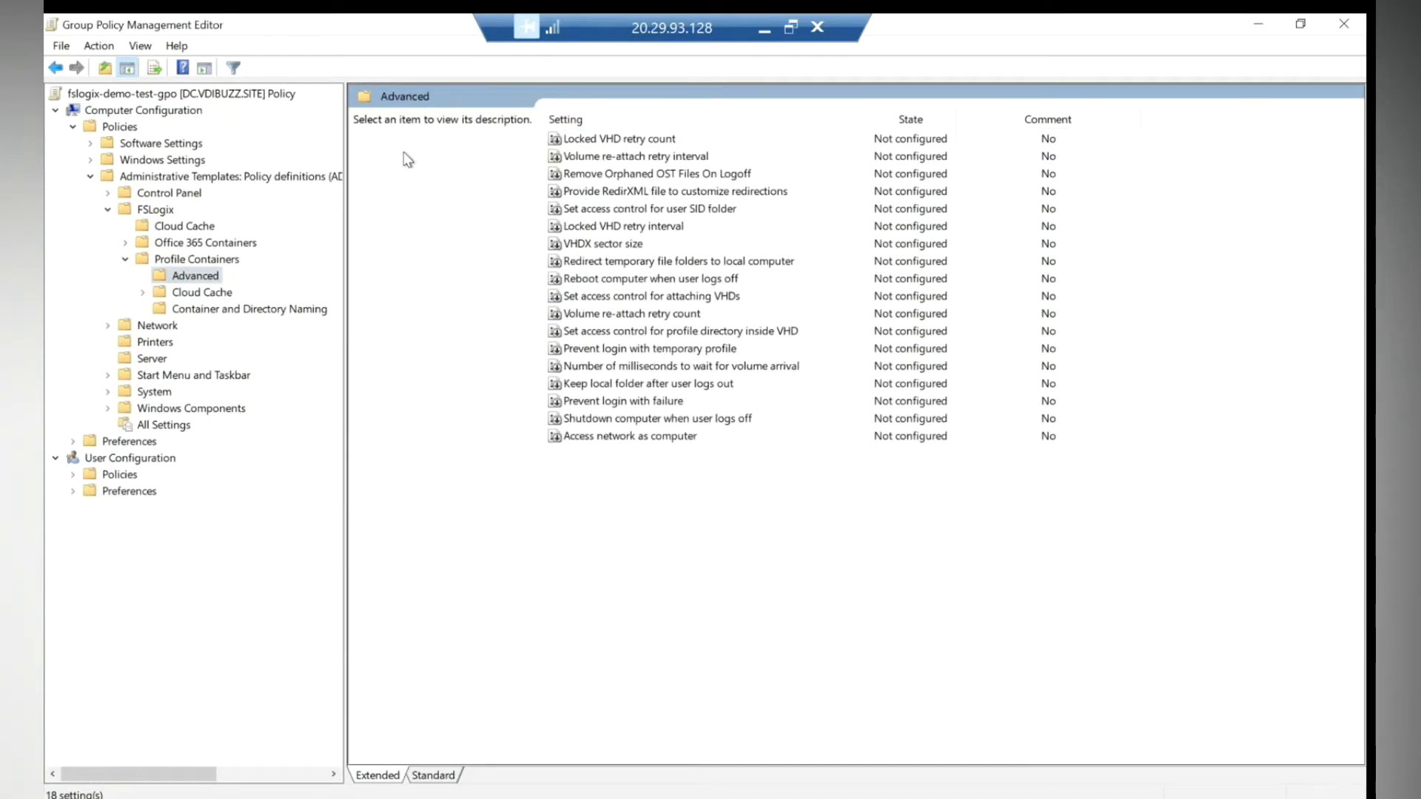
- Under Container and Directory Naming, enable Virtual disk type and choose VHDX
click(52, 68)
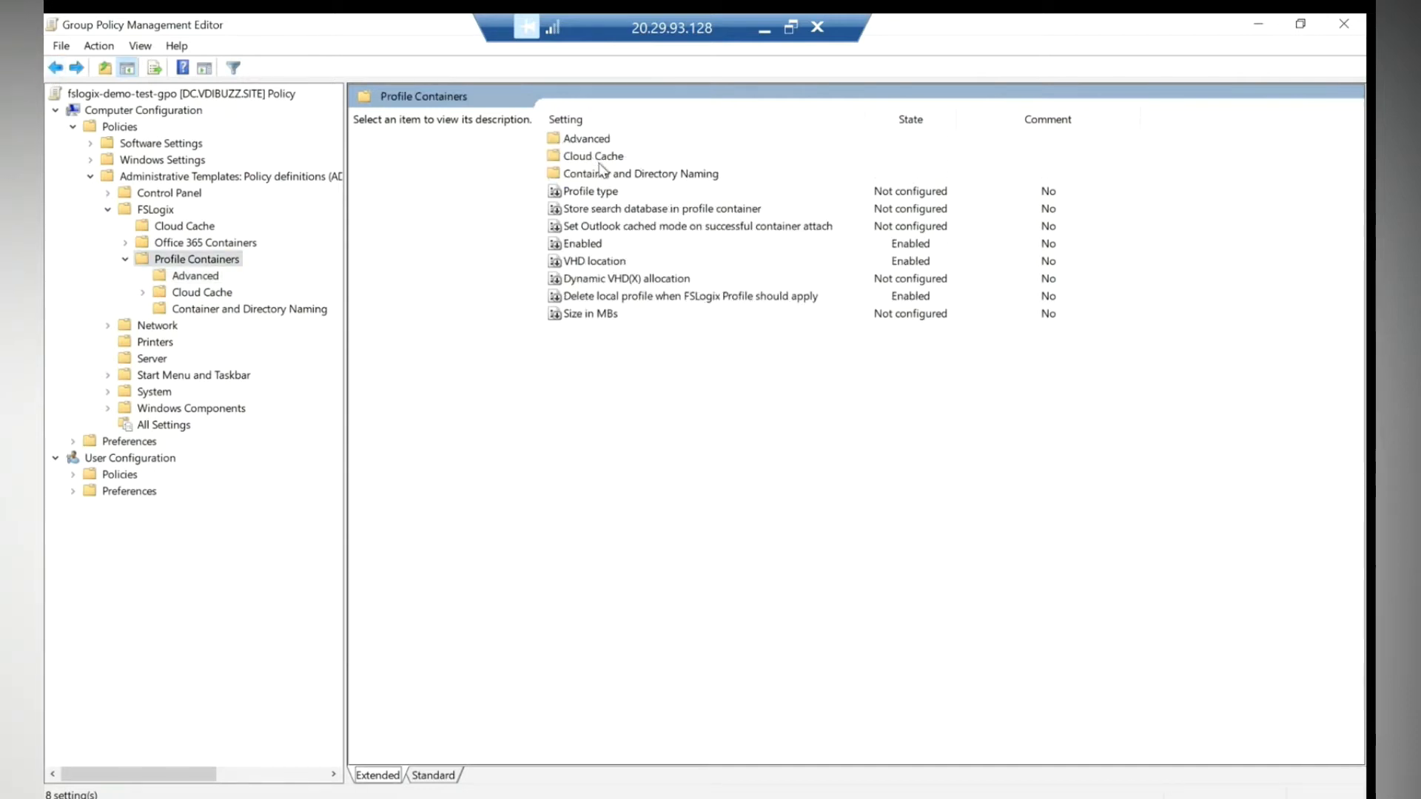
double_click(601, 174)
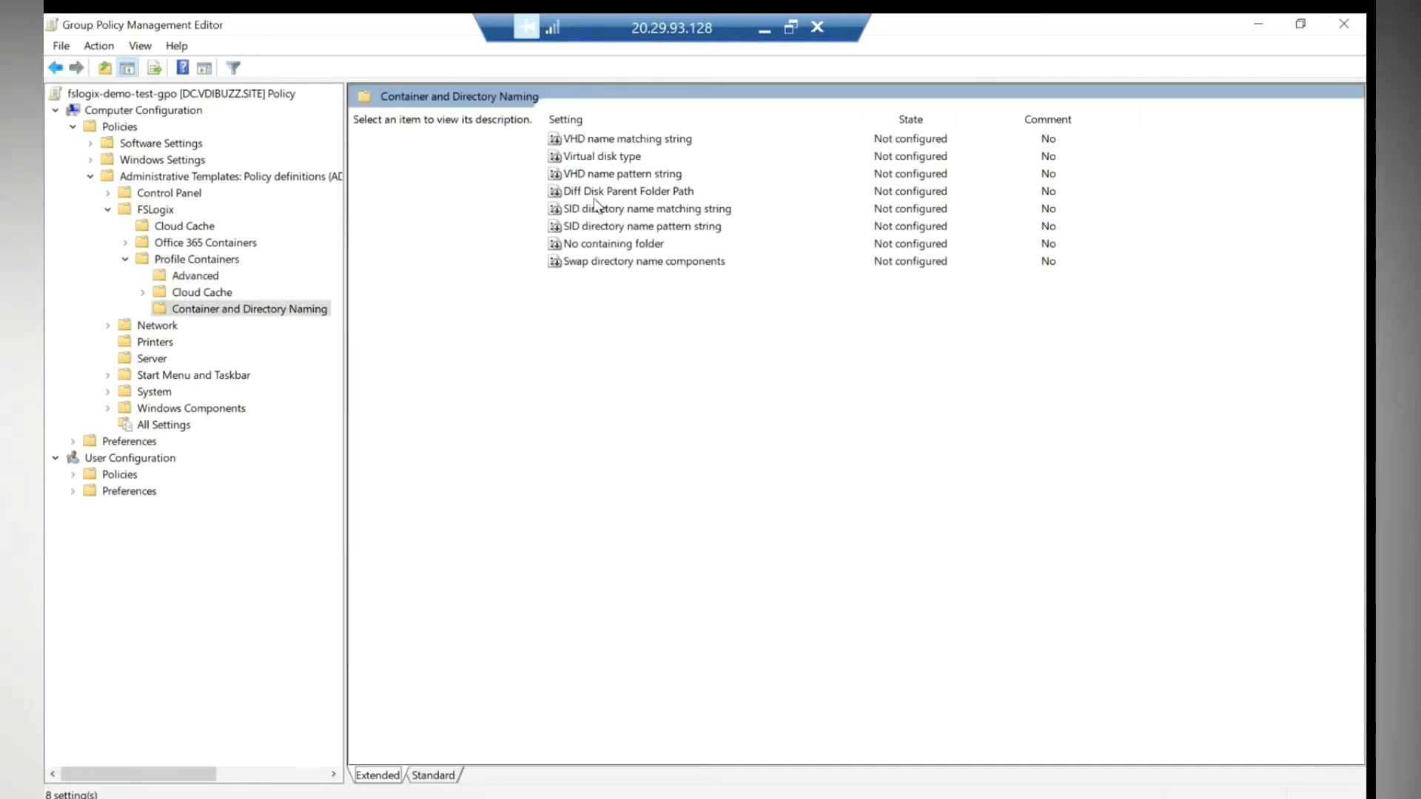
double_click(597, 157)
click(218, 250)
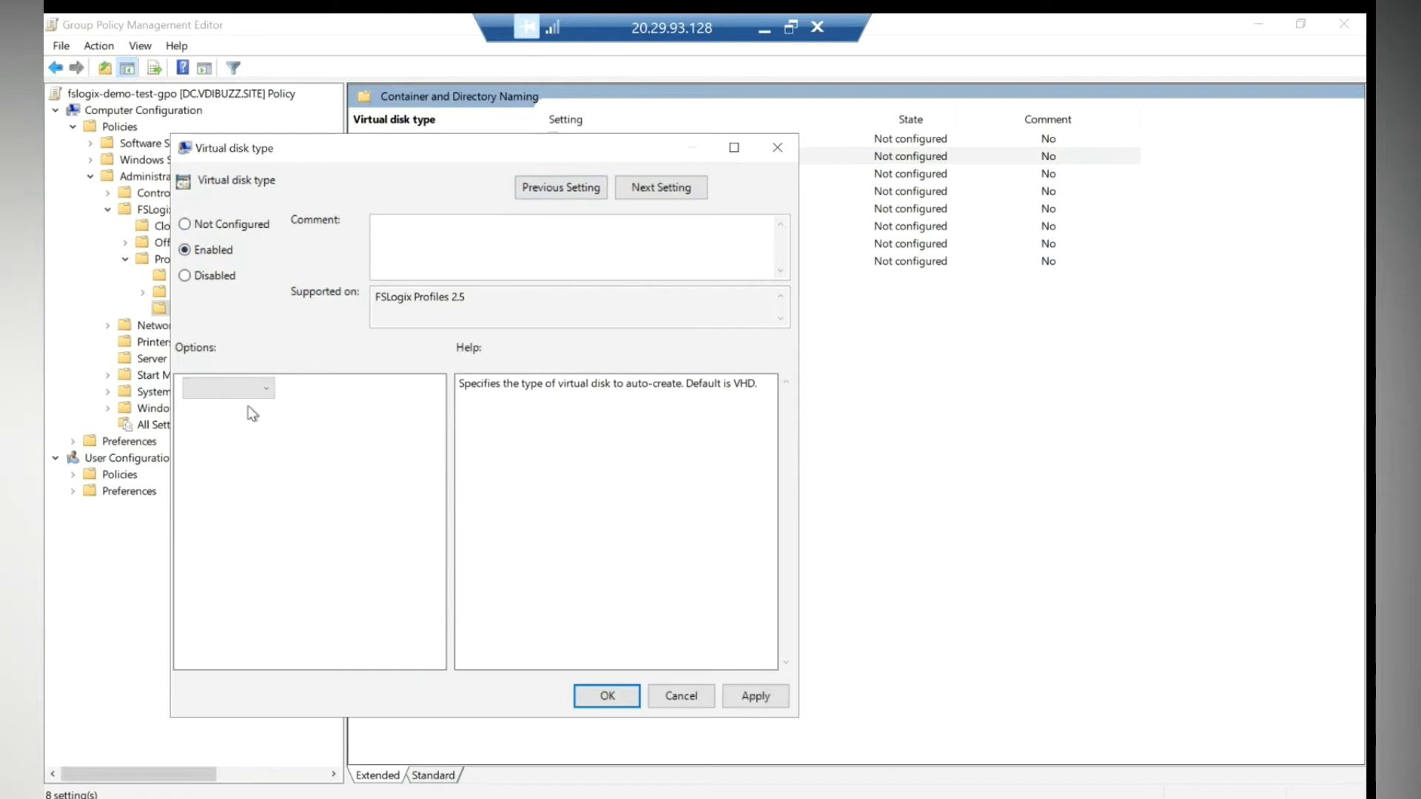
click(237, 388)
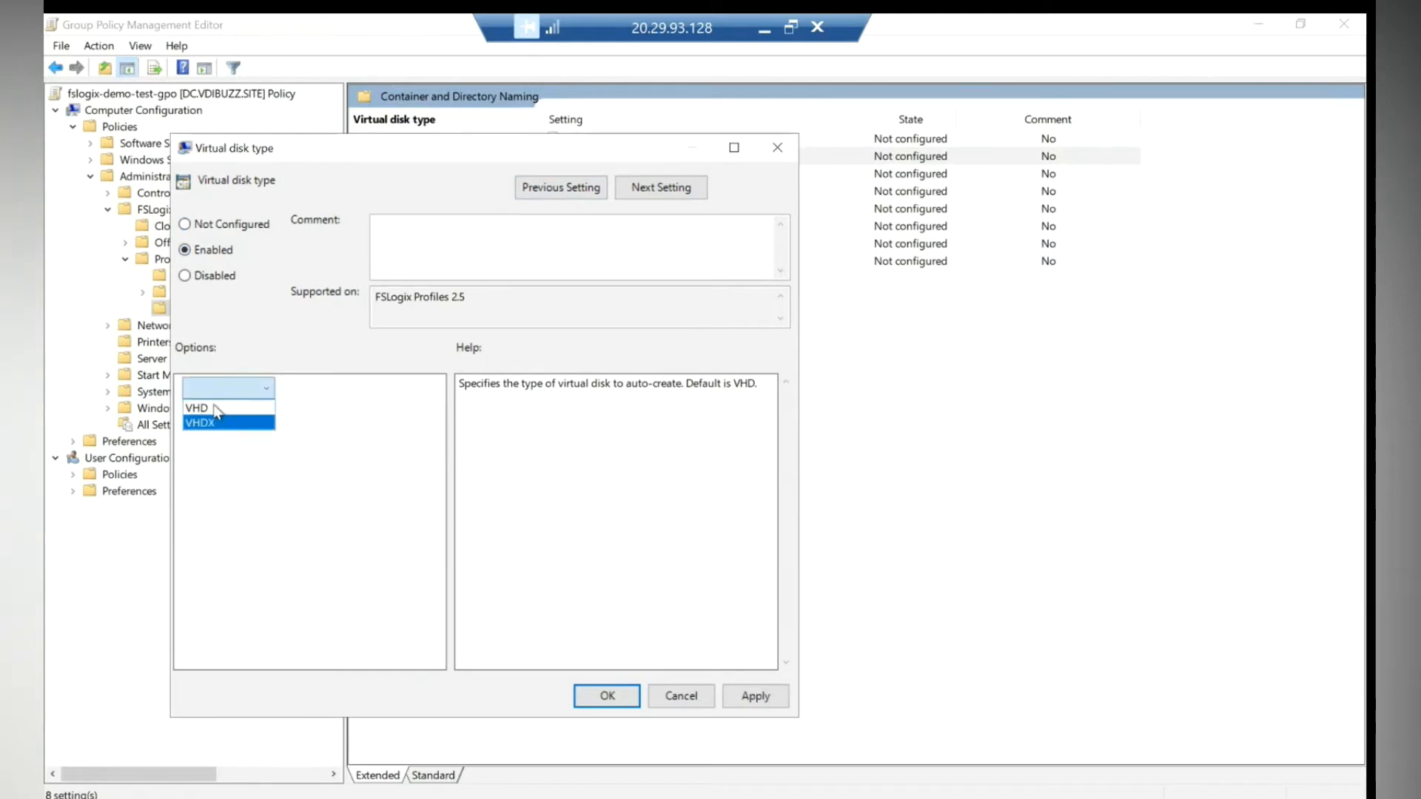
click(207, 423)
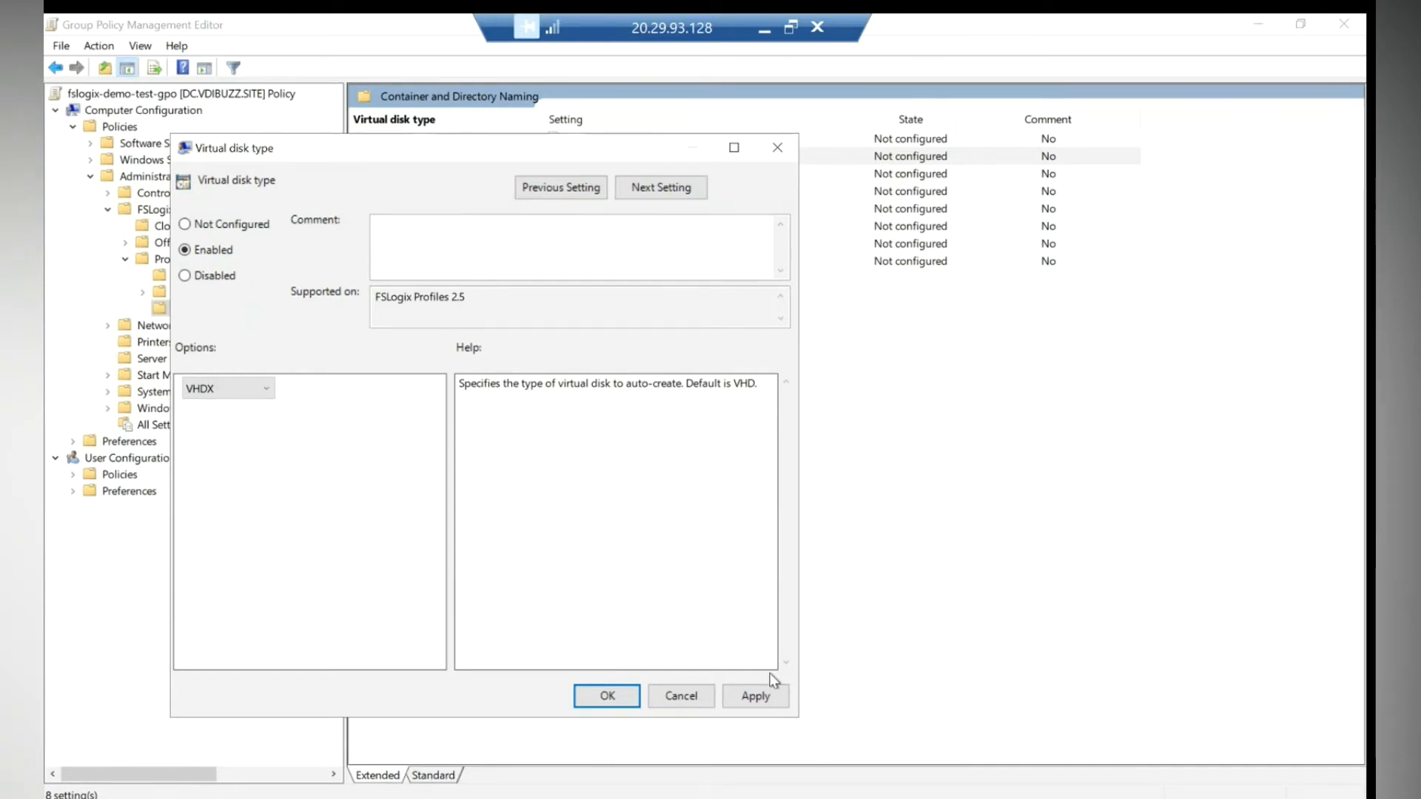
click(758, 694)
click(598, 697)
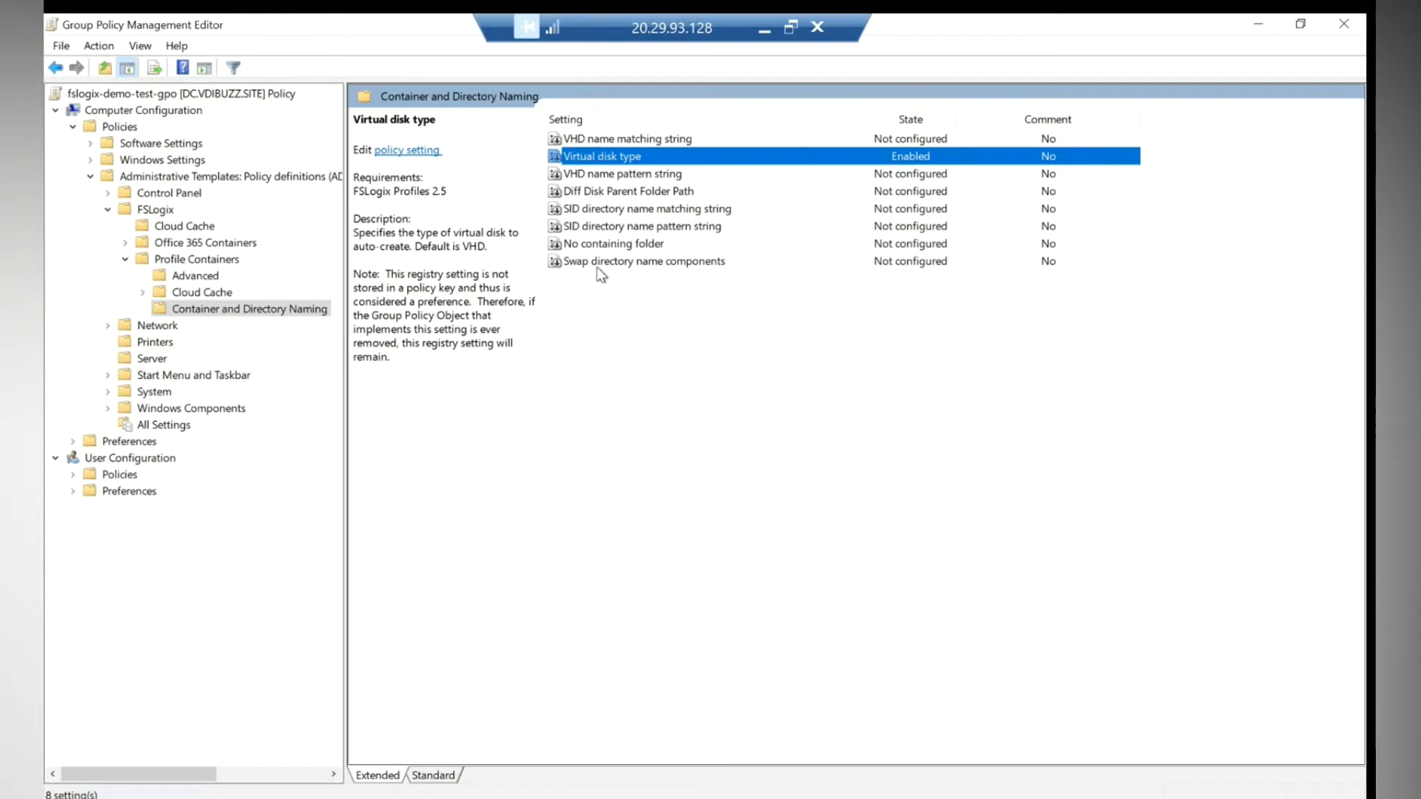
click(53, 70)
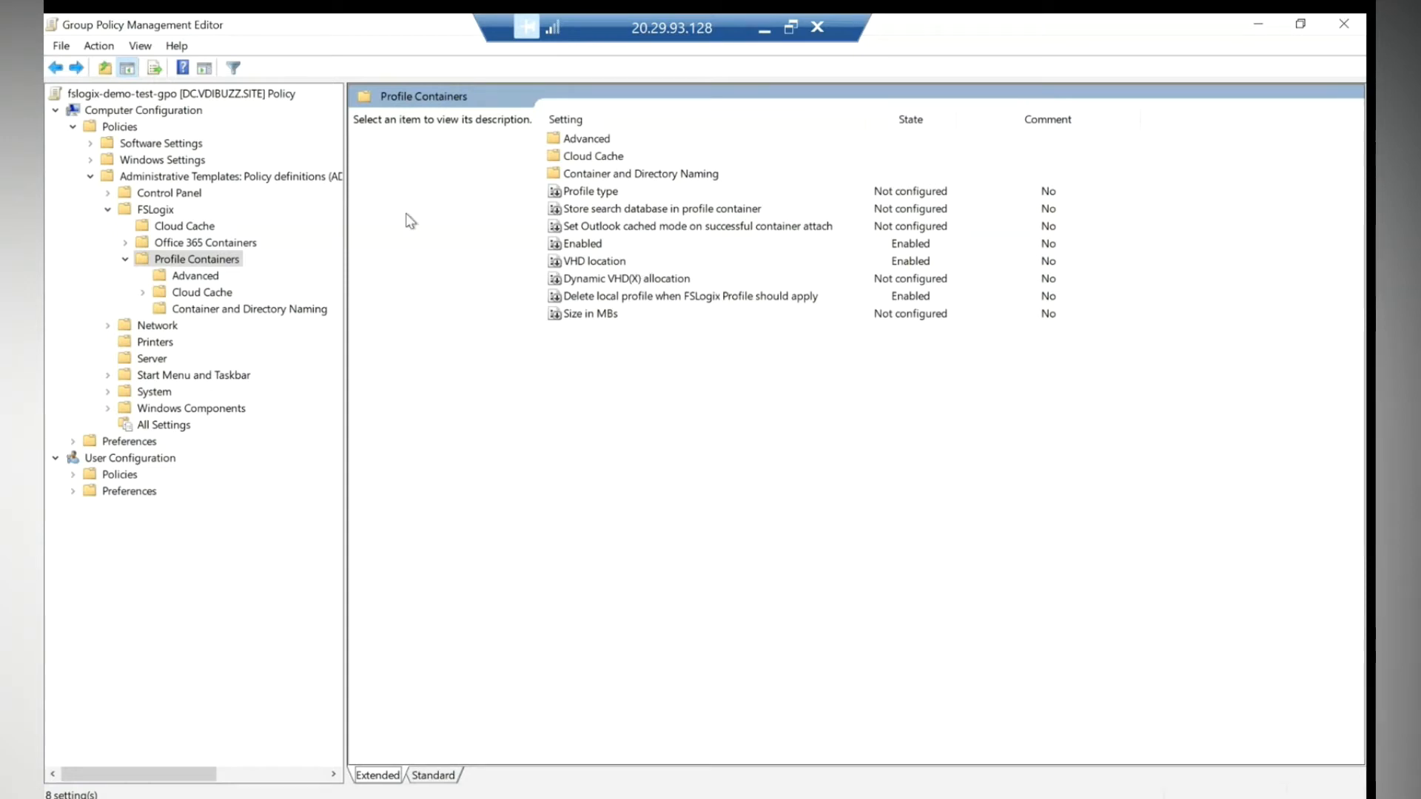
- Enable Office 365 Containers, leaving Dynamic VHD(X) allocation unchanged
click(202, 244)
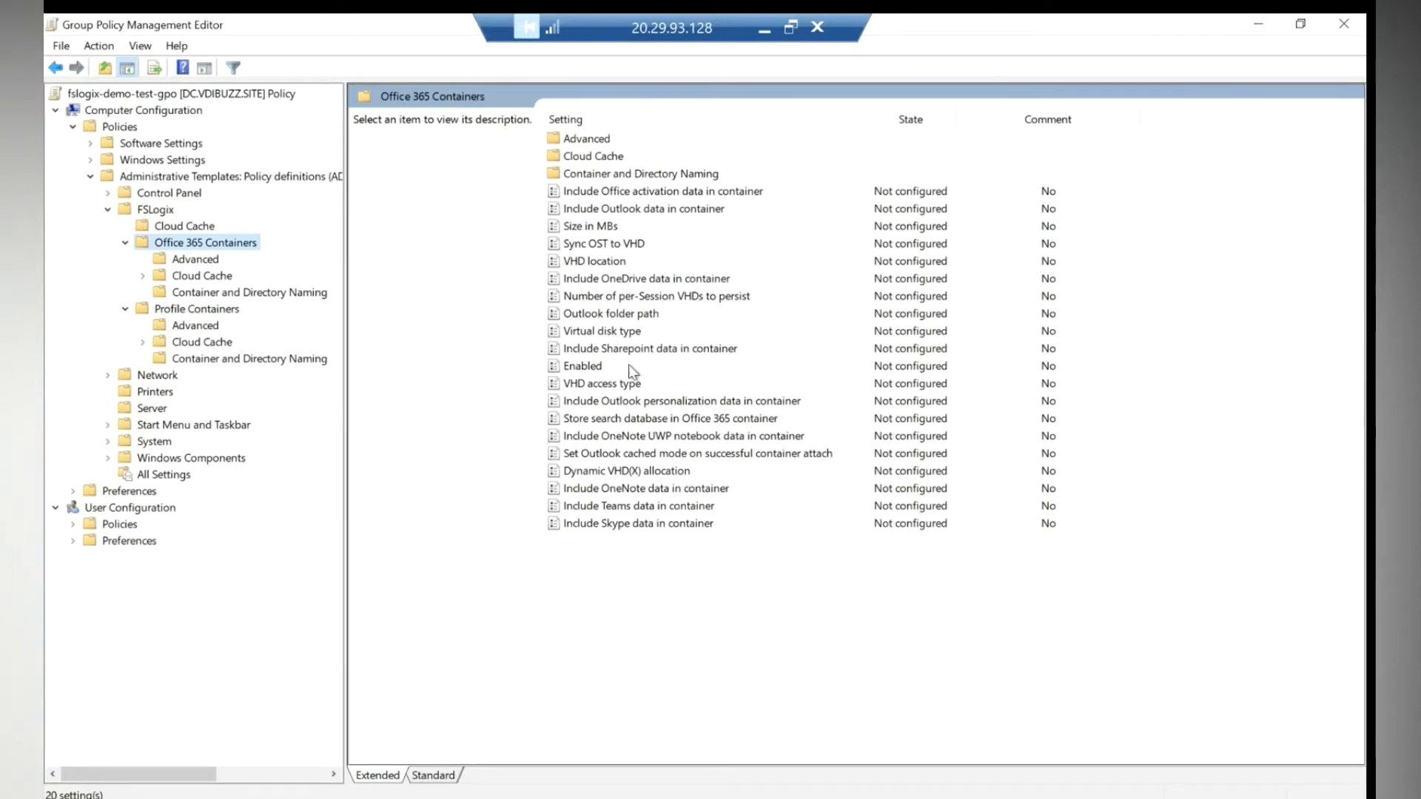
double_click(631, 367)
click(209, 269)
click(235, 412)
click(614, 711)
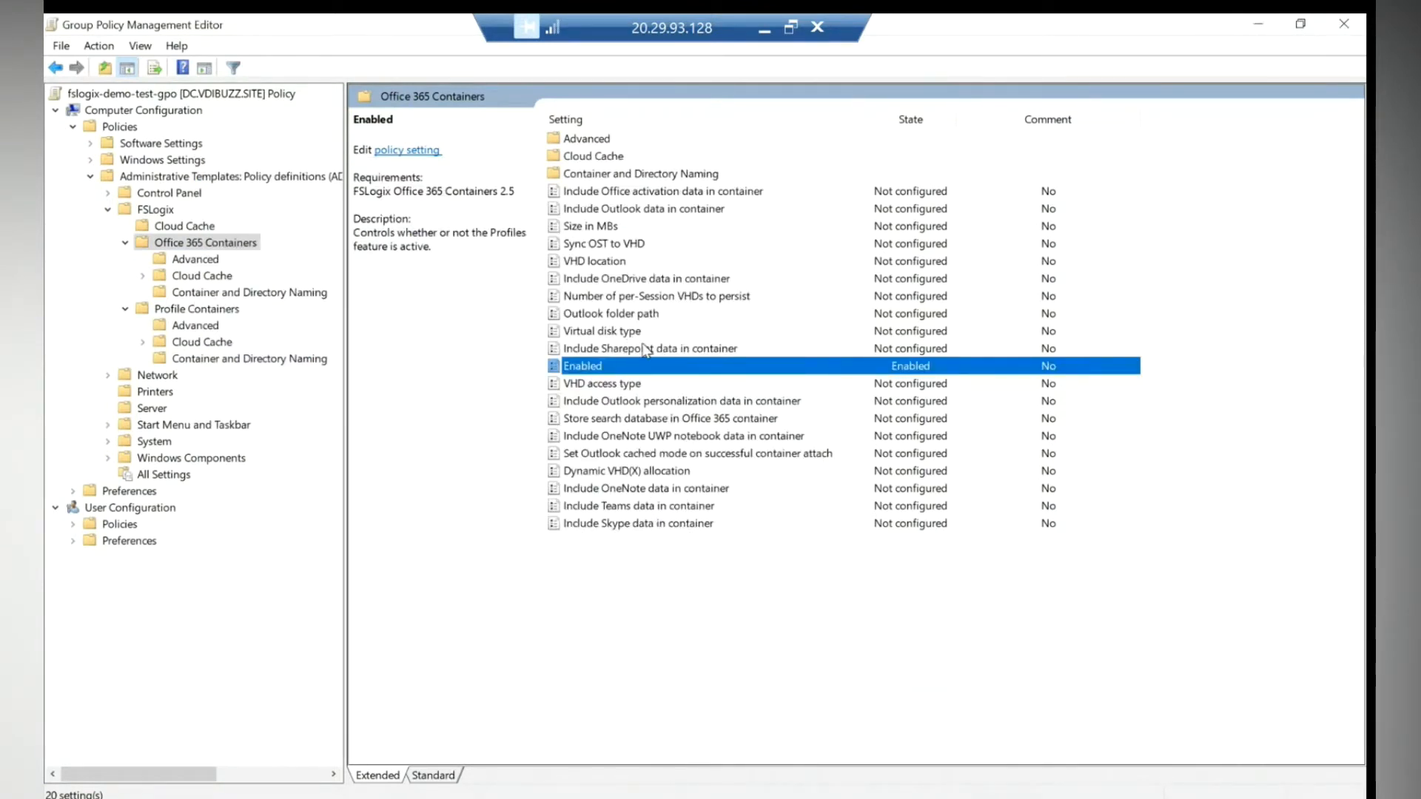
double_click(638, 472)
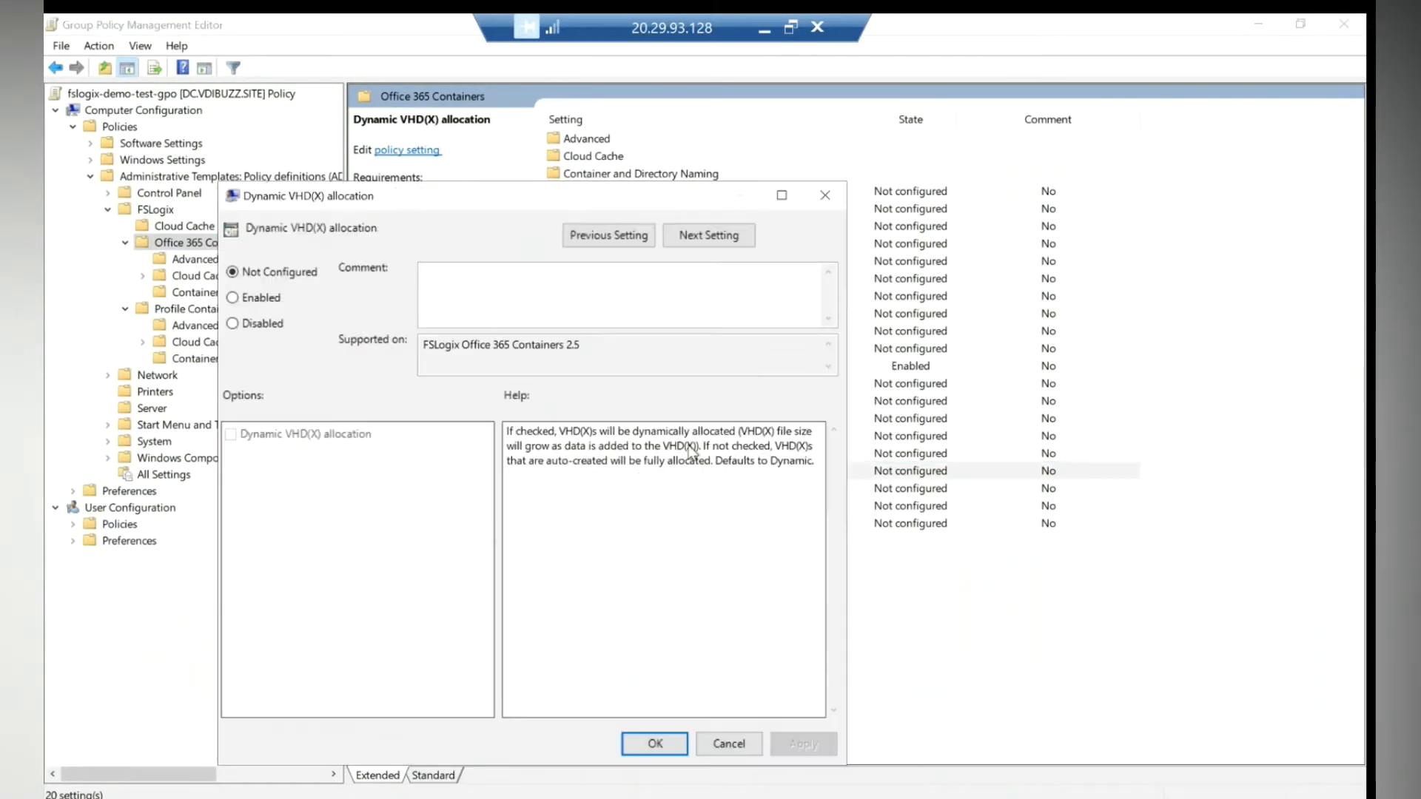
click(729, 744)
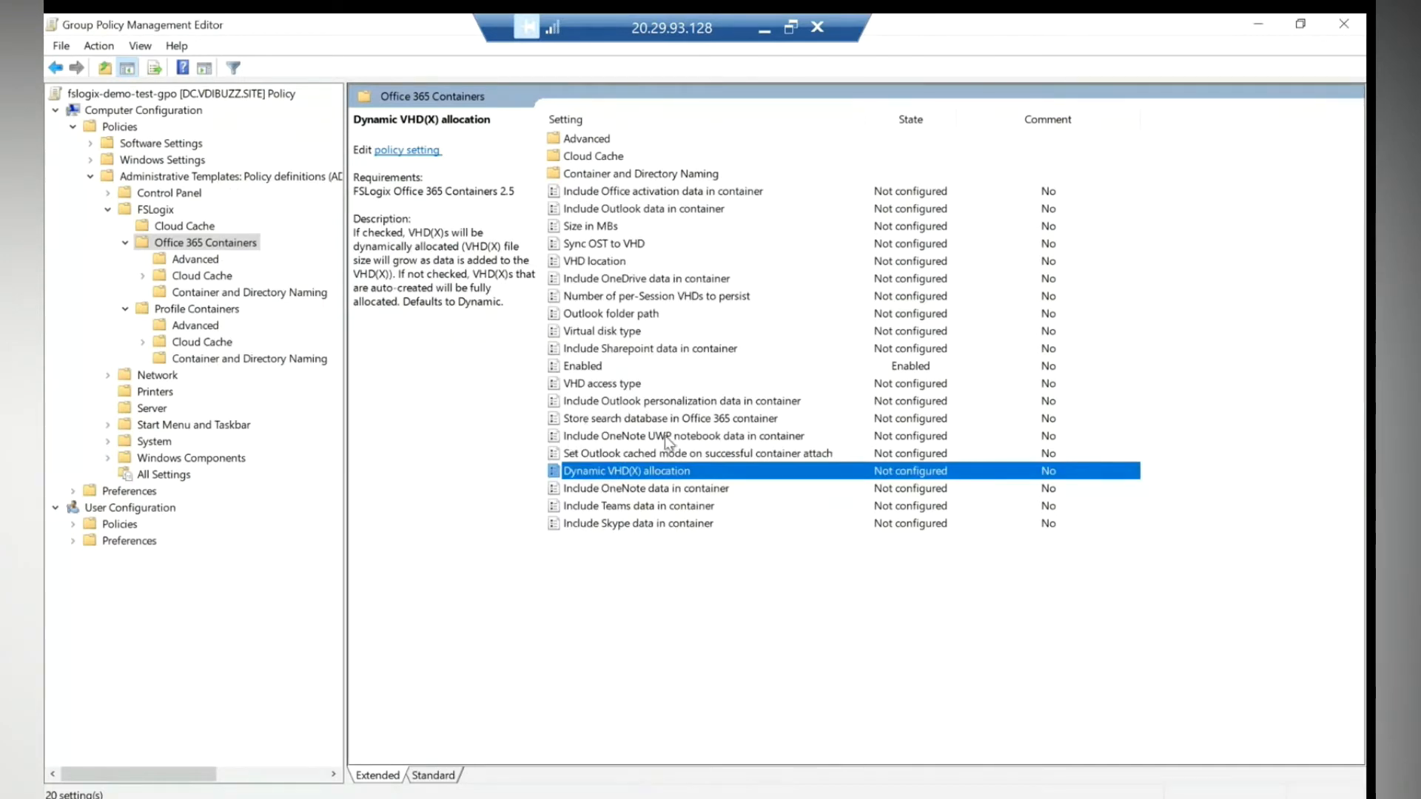
- Enable Office 365 VHD location with the pasted fslogixprofile share path
double_click(583, 267)
click(274, 323)
click(310, 482)
key(ctrl+v)
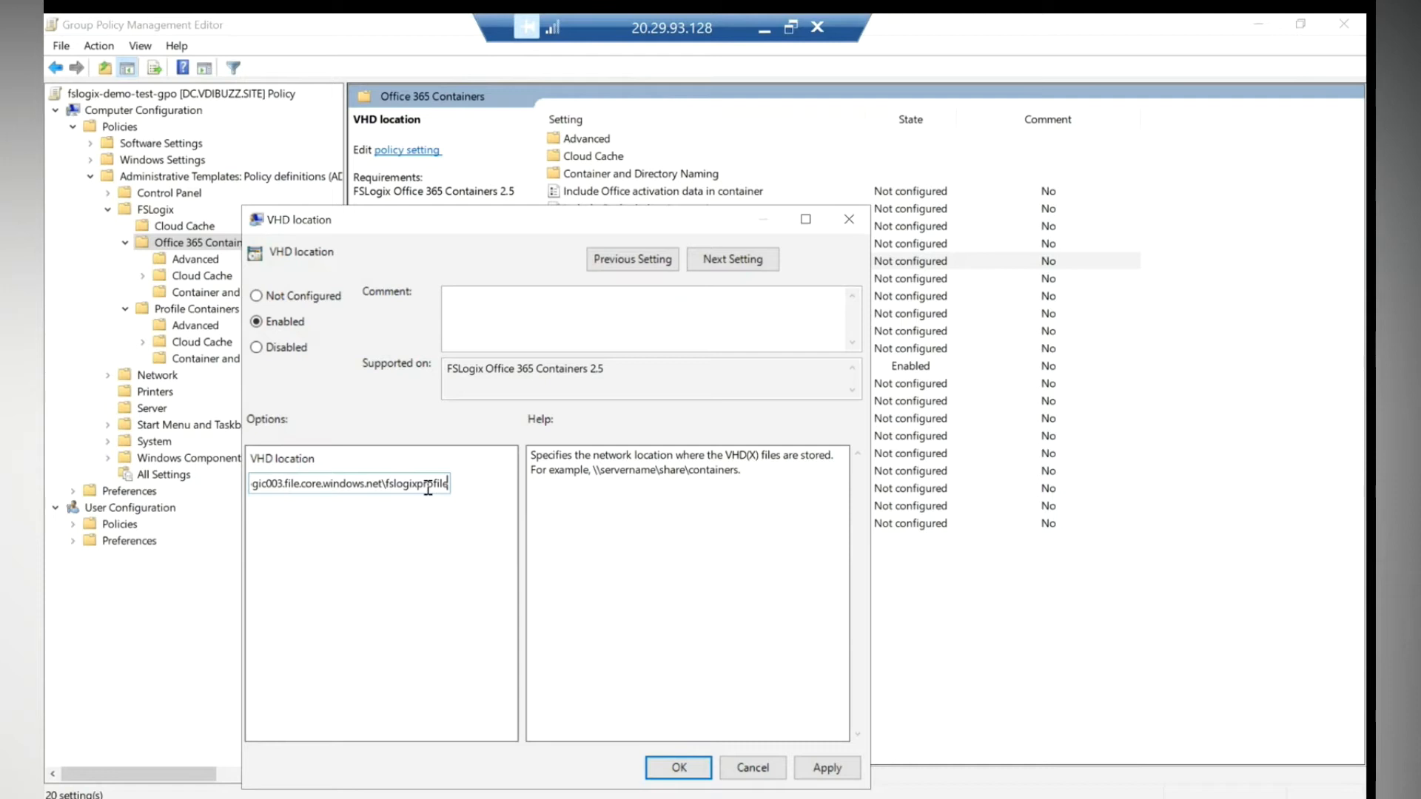
click(682, 768)
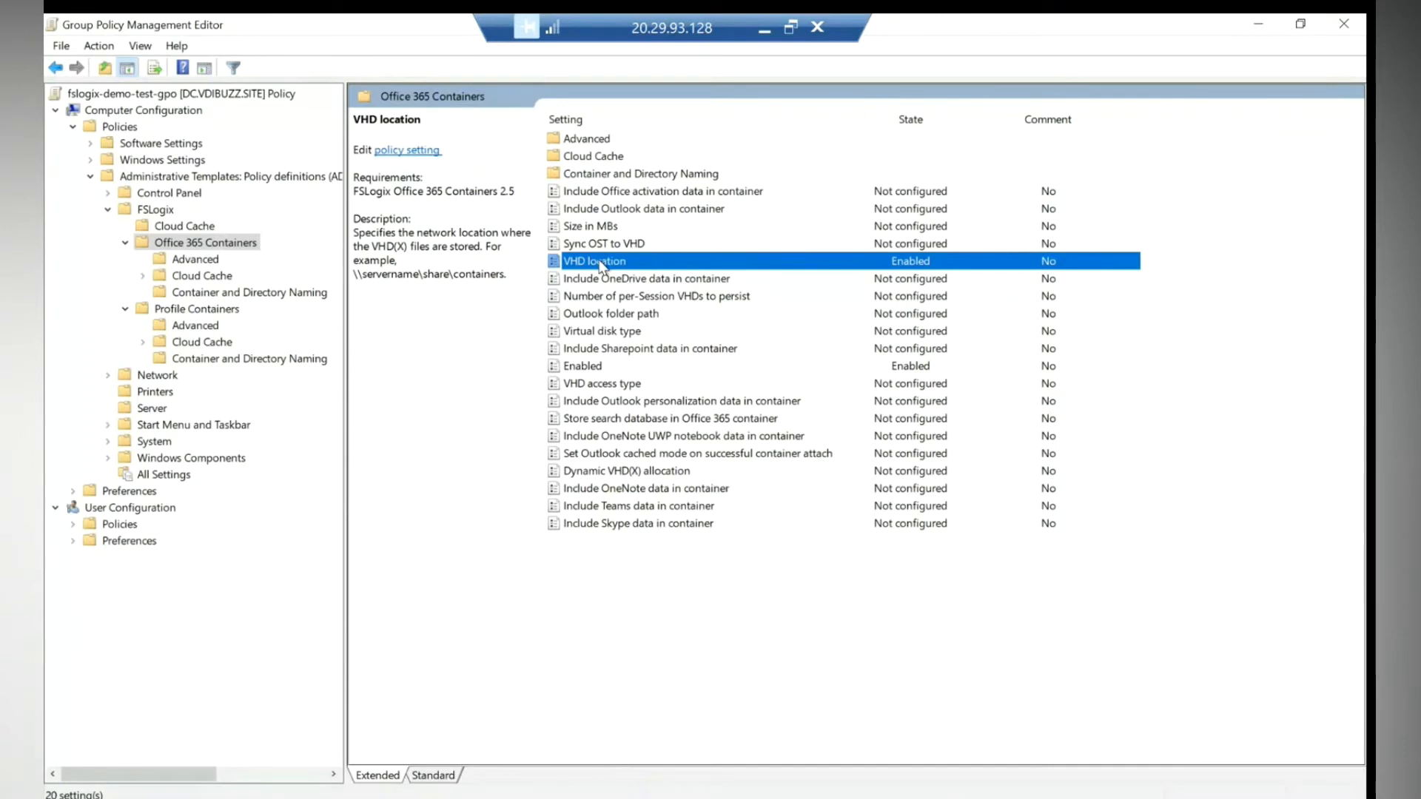
click(585, 367)
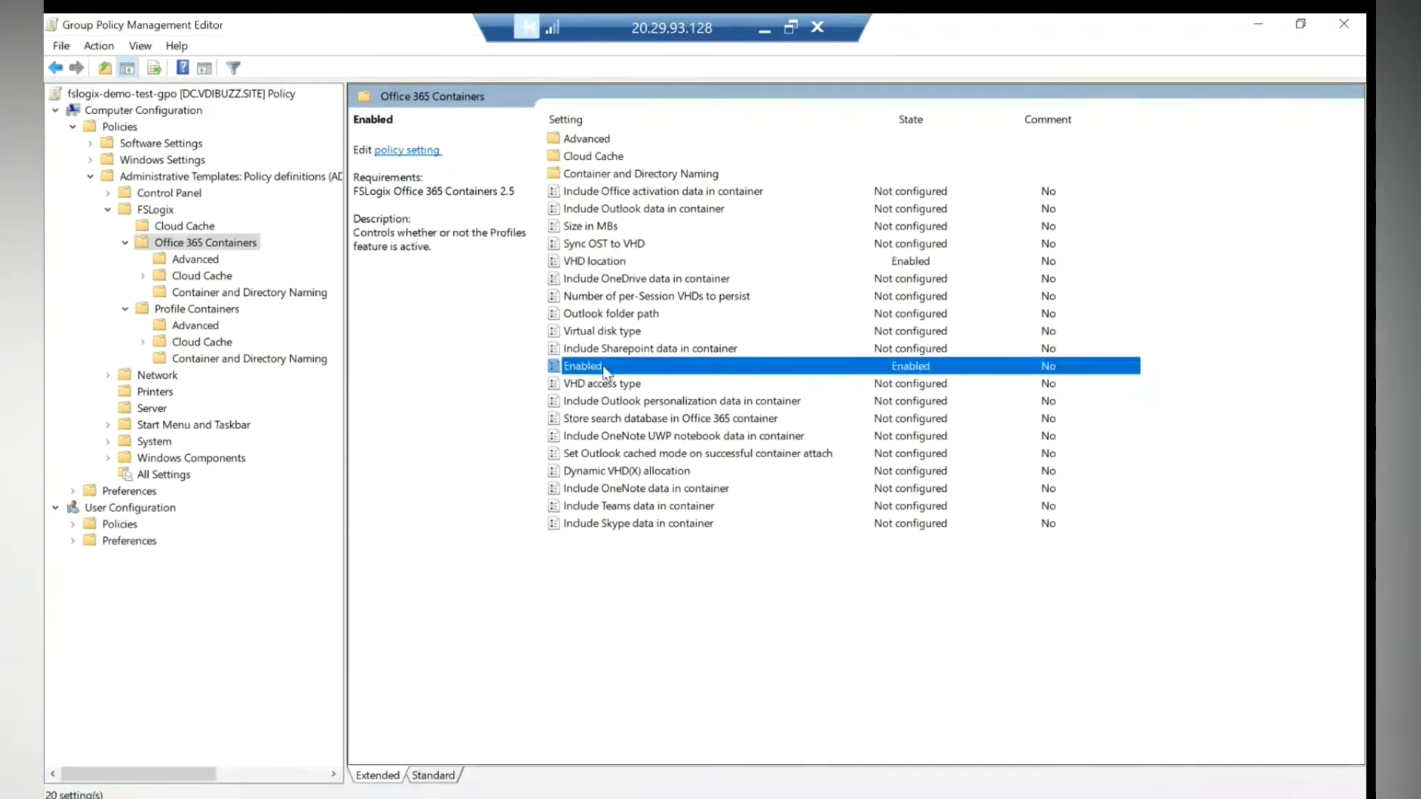
- Enable the Include Teams data in container policy setting
double_click(611, 508)
click(89, 154)
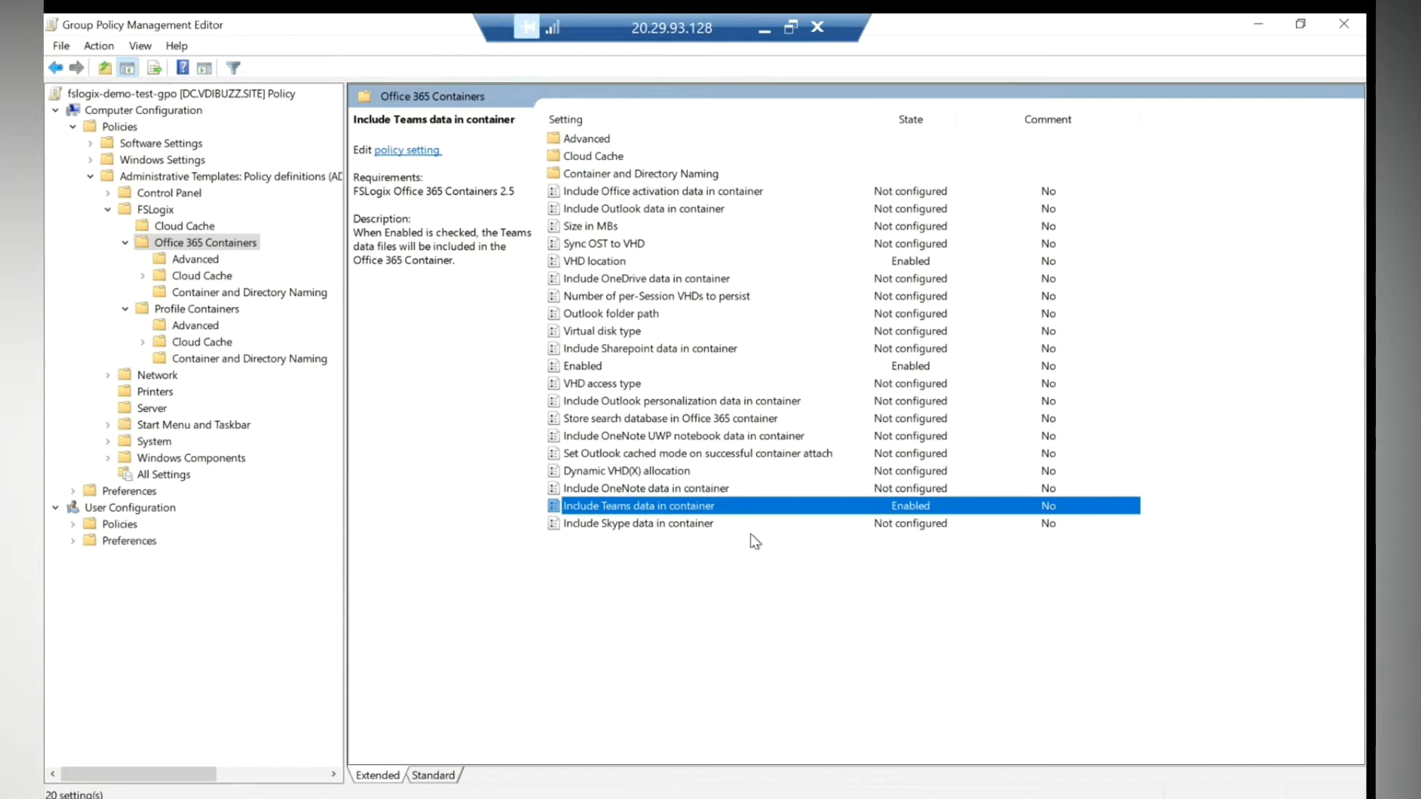
click(607, 402)
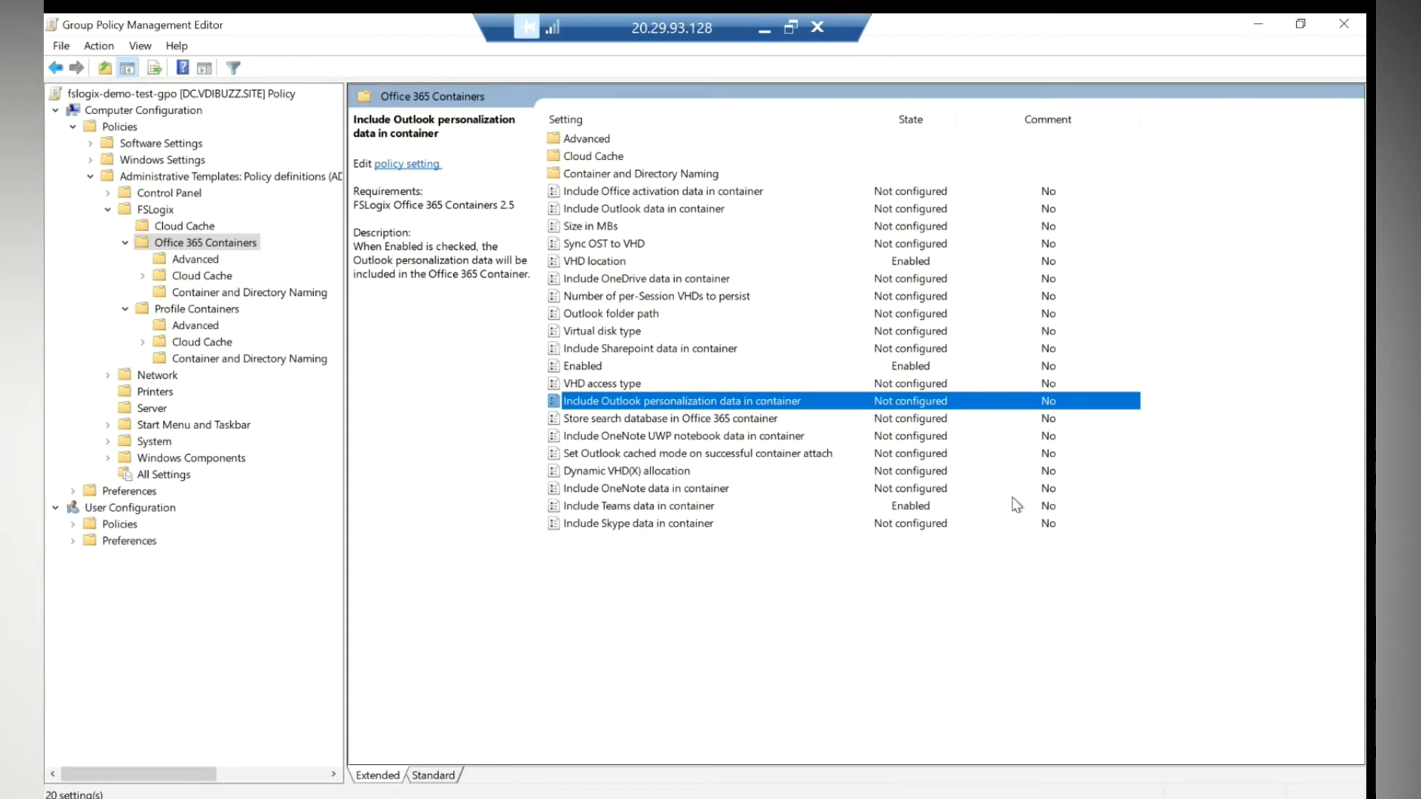
- Review the Teams, Enabled and VHD location settings under Office 365 Containers, then close the editor
click(683, 508)
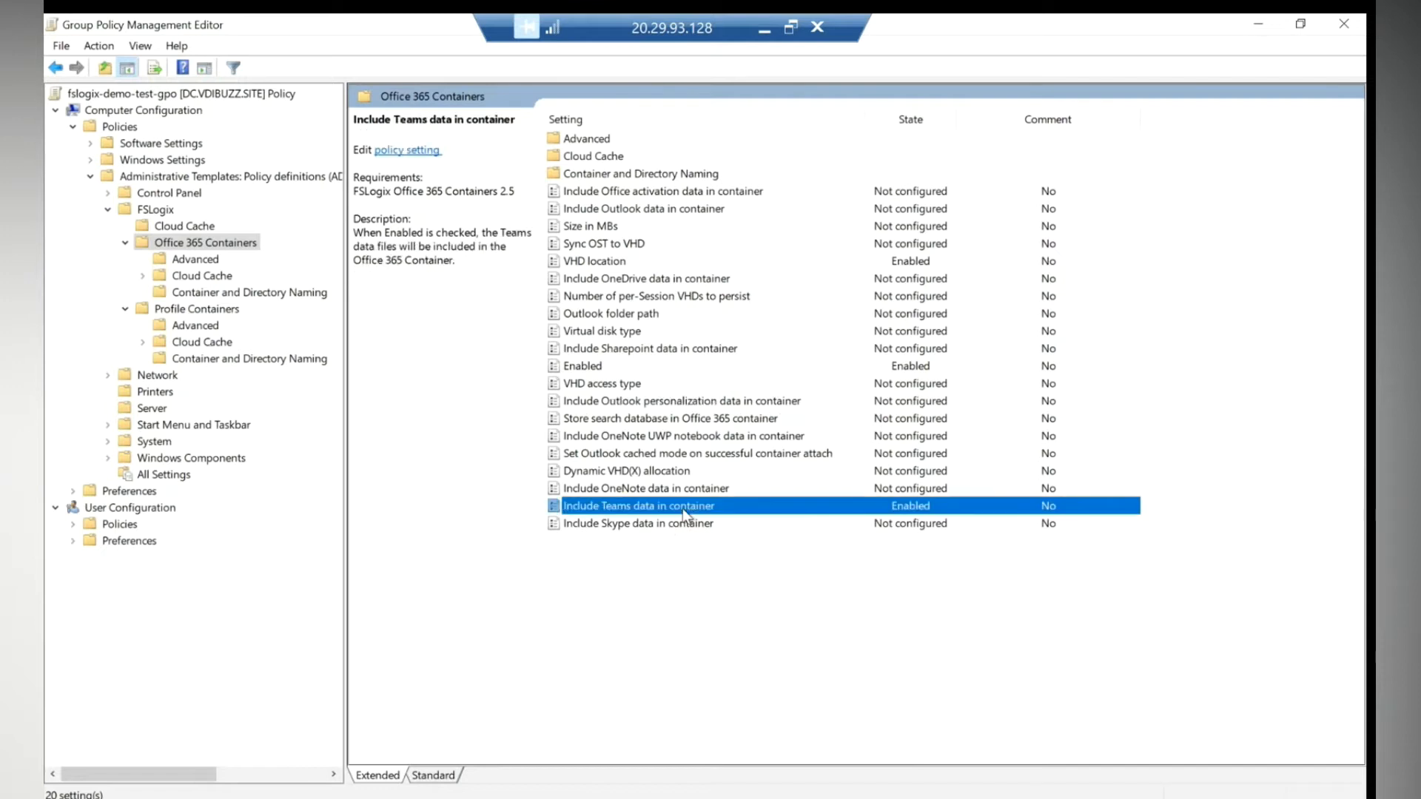
click(592, 367)
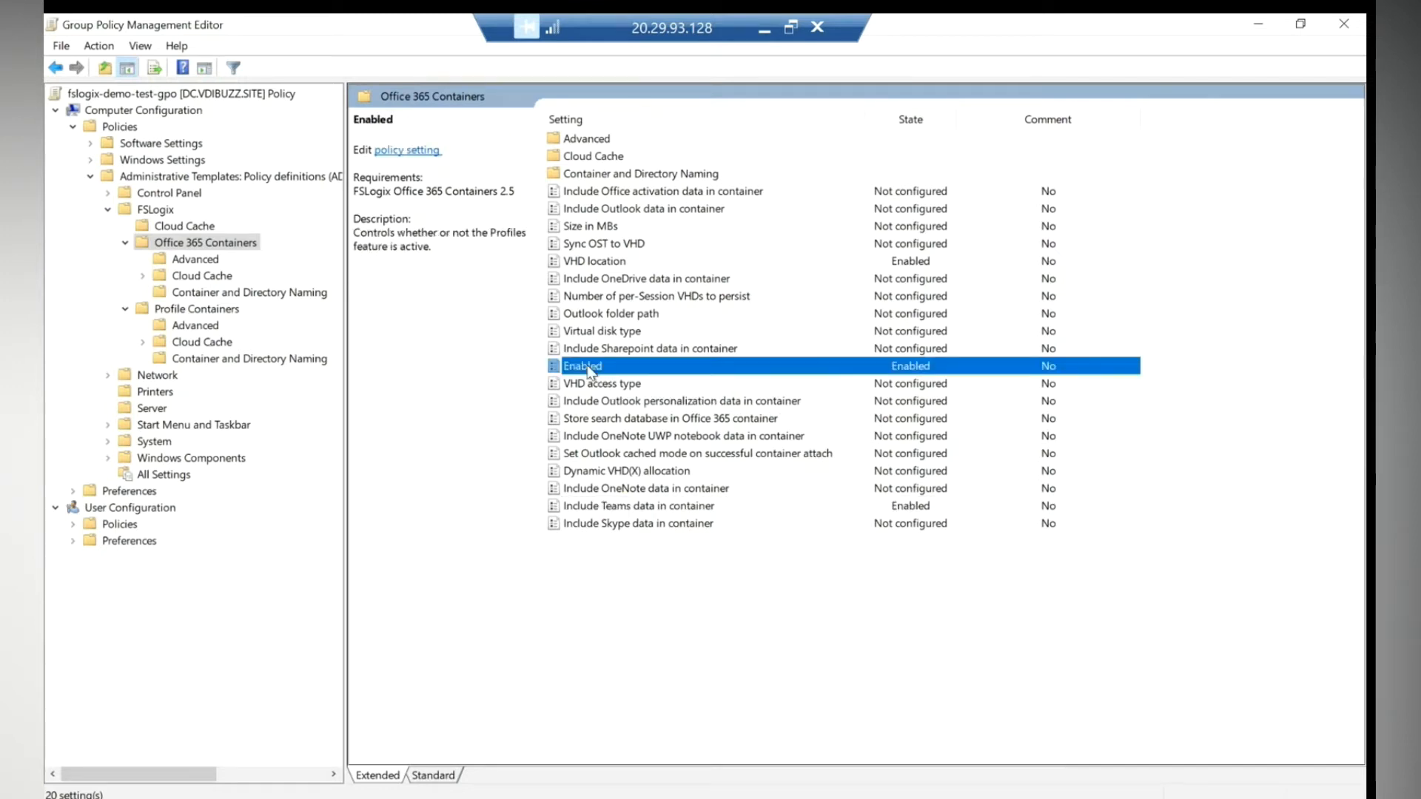
click(602, 263)
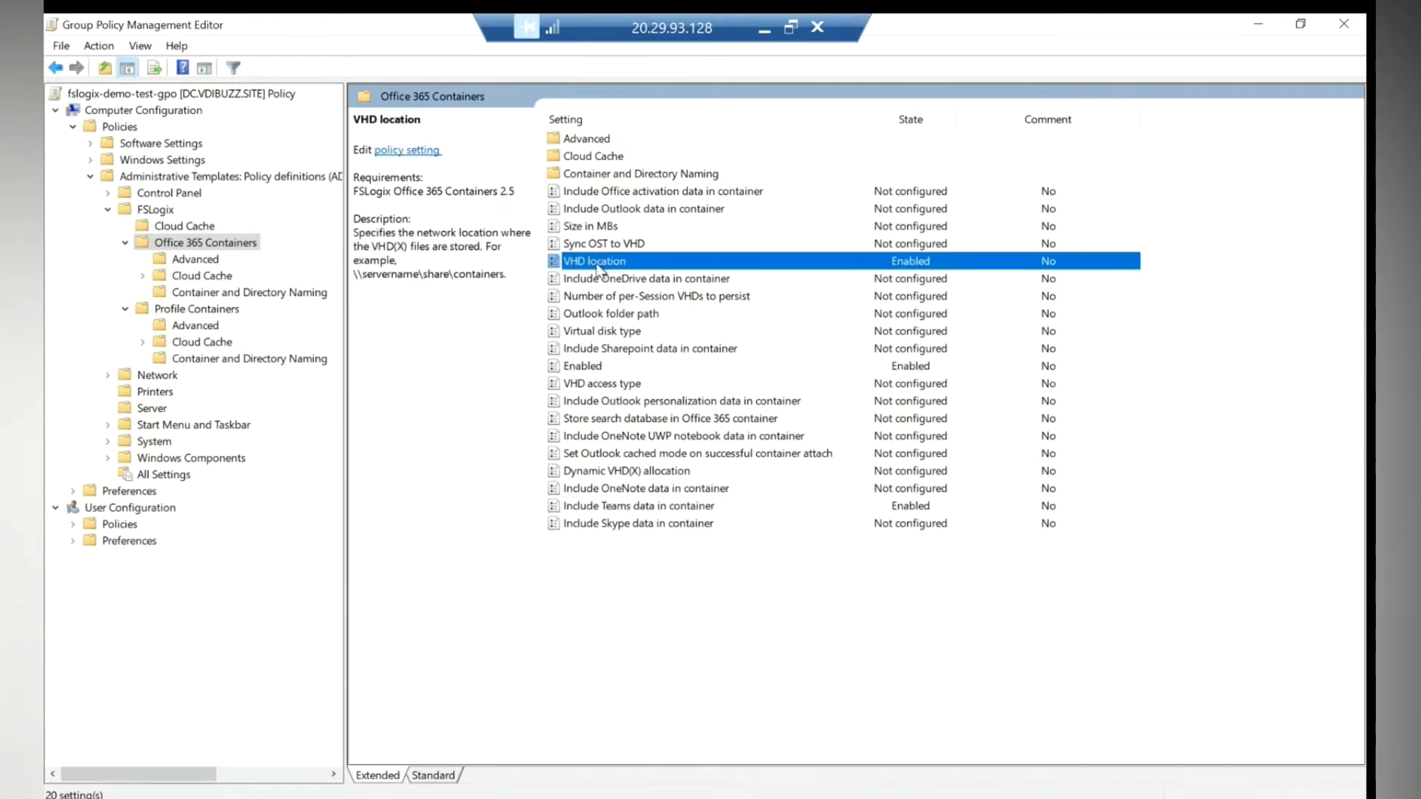
click(1345, 31)
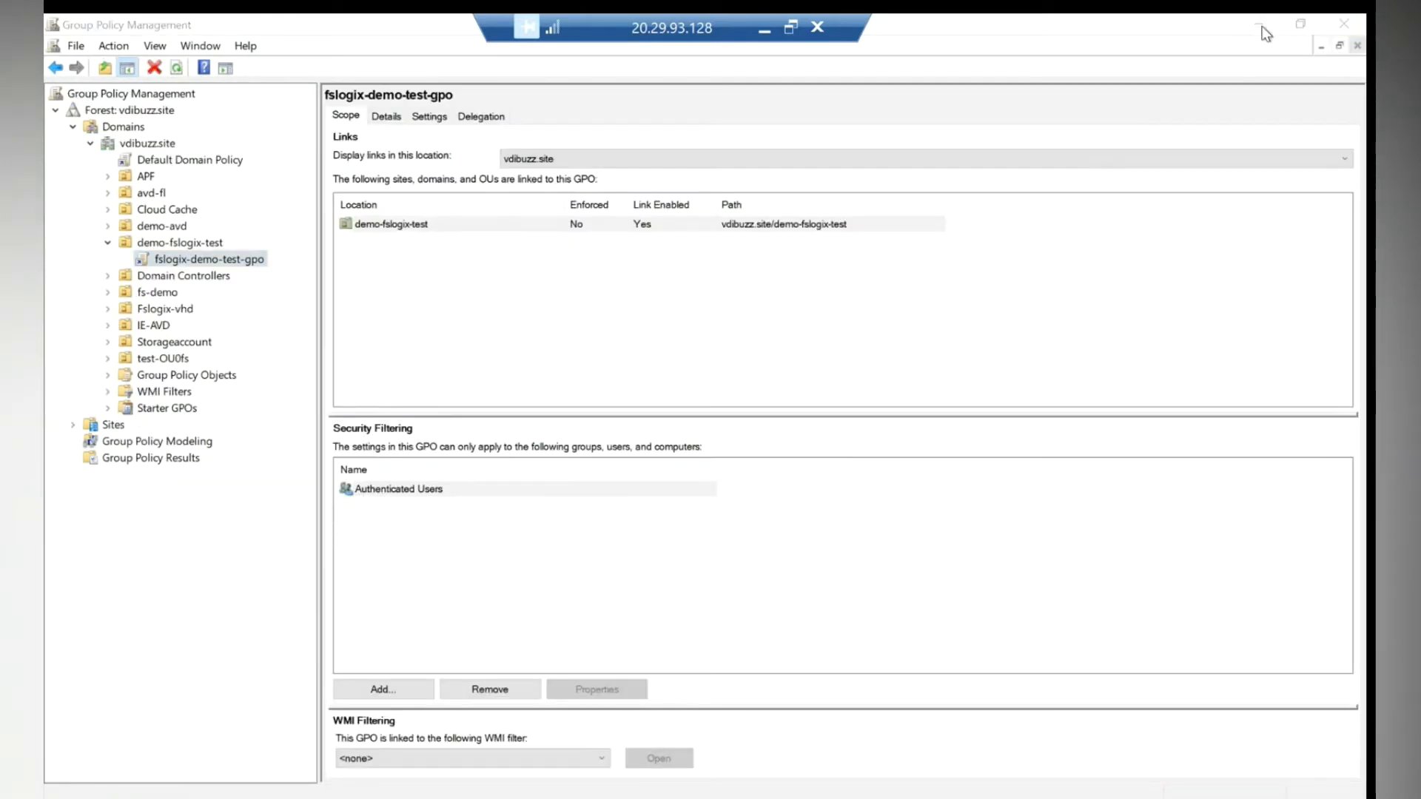
- Close Group Policy Management, refresh the demo-fslogix-test OU to confirm it's empty, and minimise the remote session
click(1258, 24)
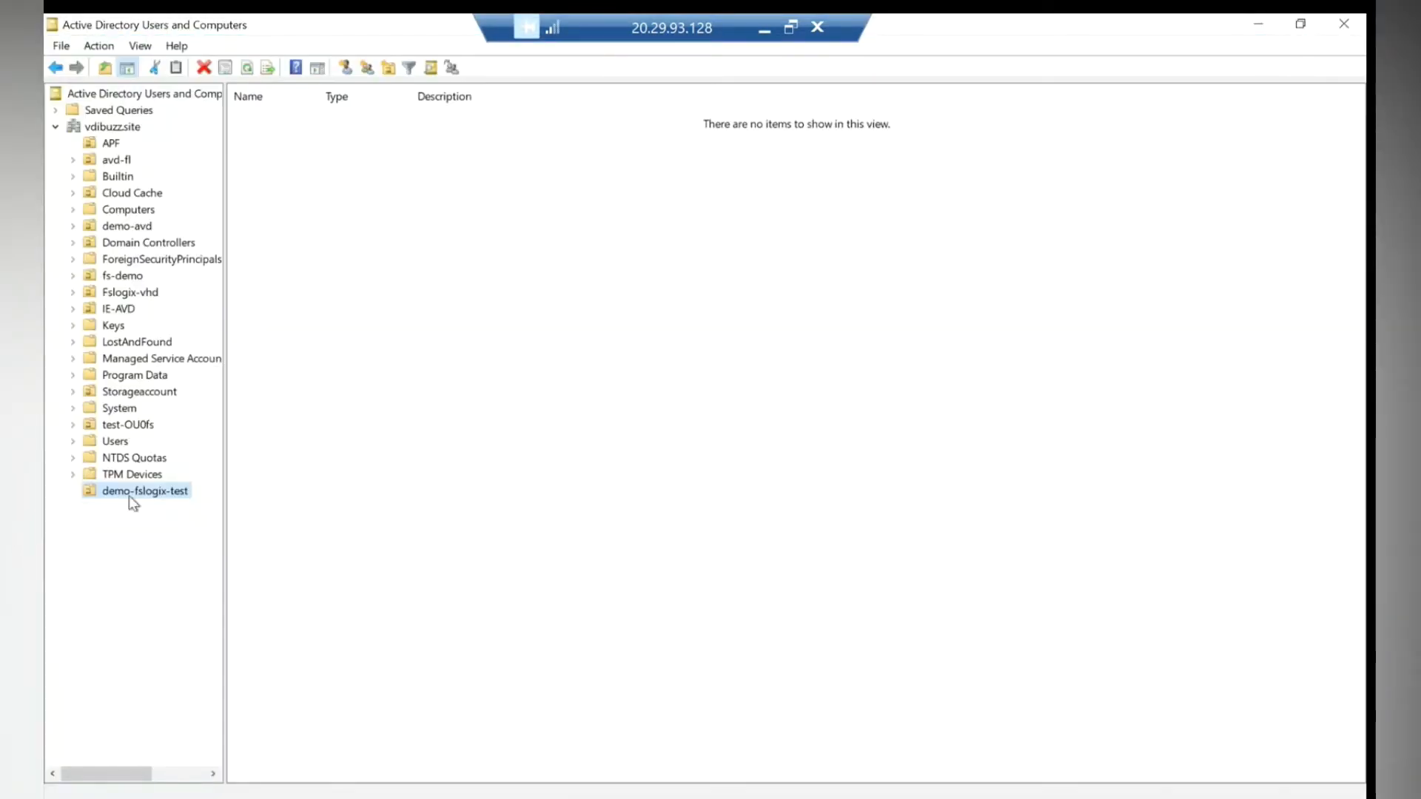
right_click(133, 503)
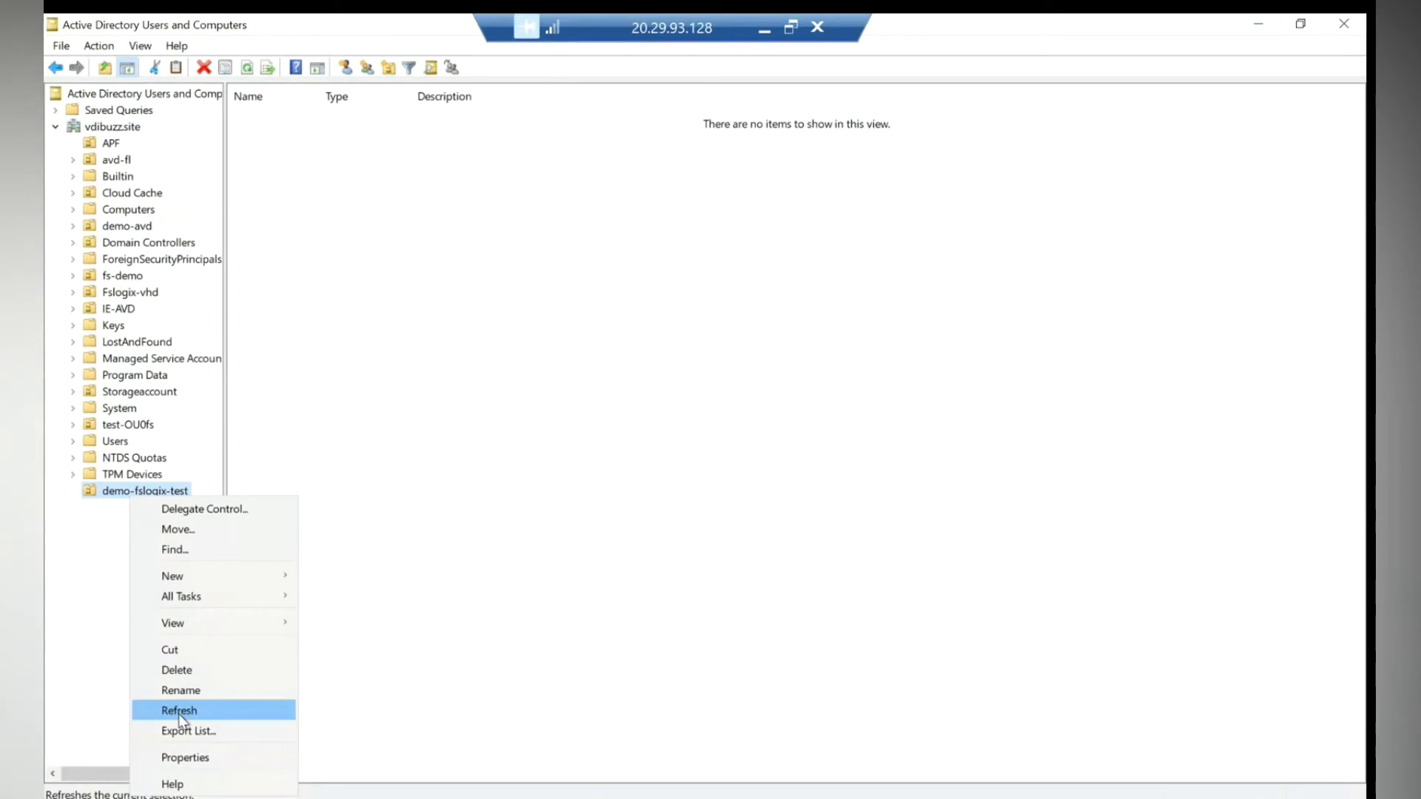
click(179, 716)
click(143, 502)
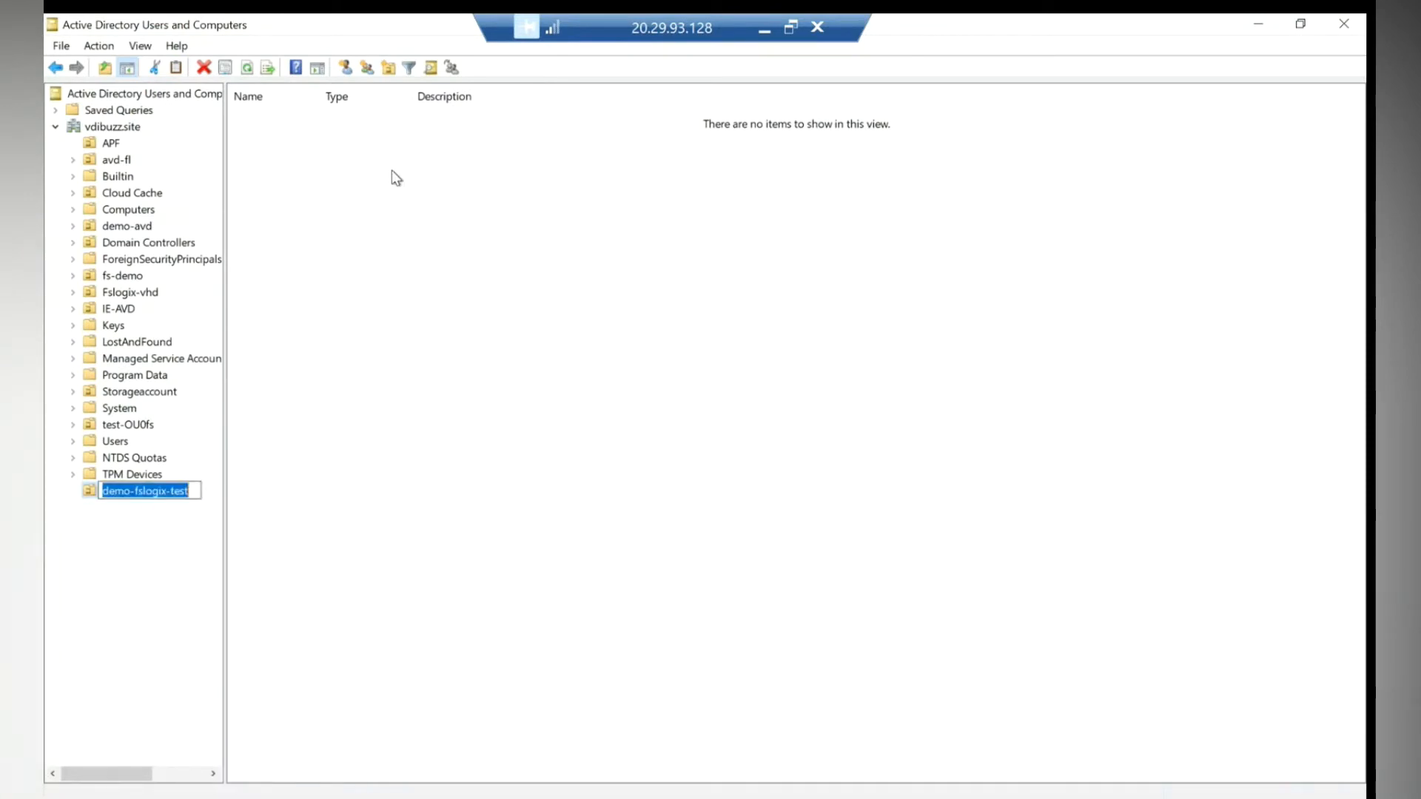
click(413, 266)
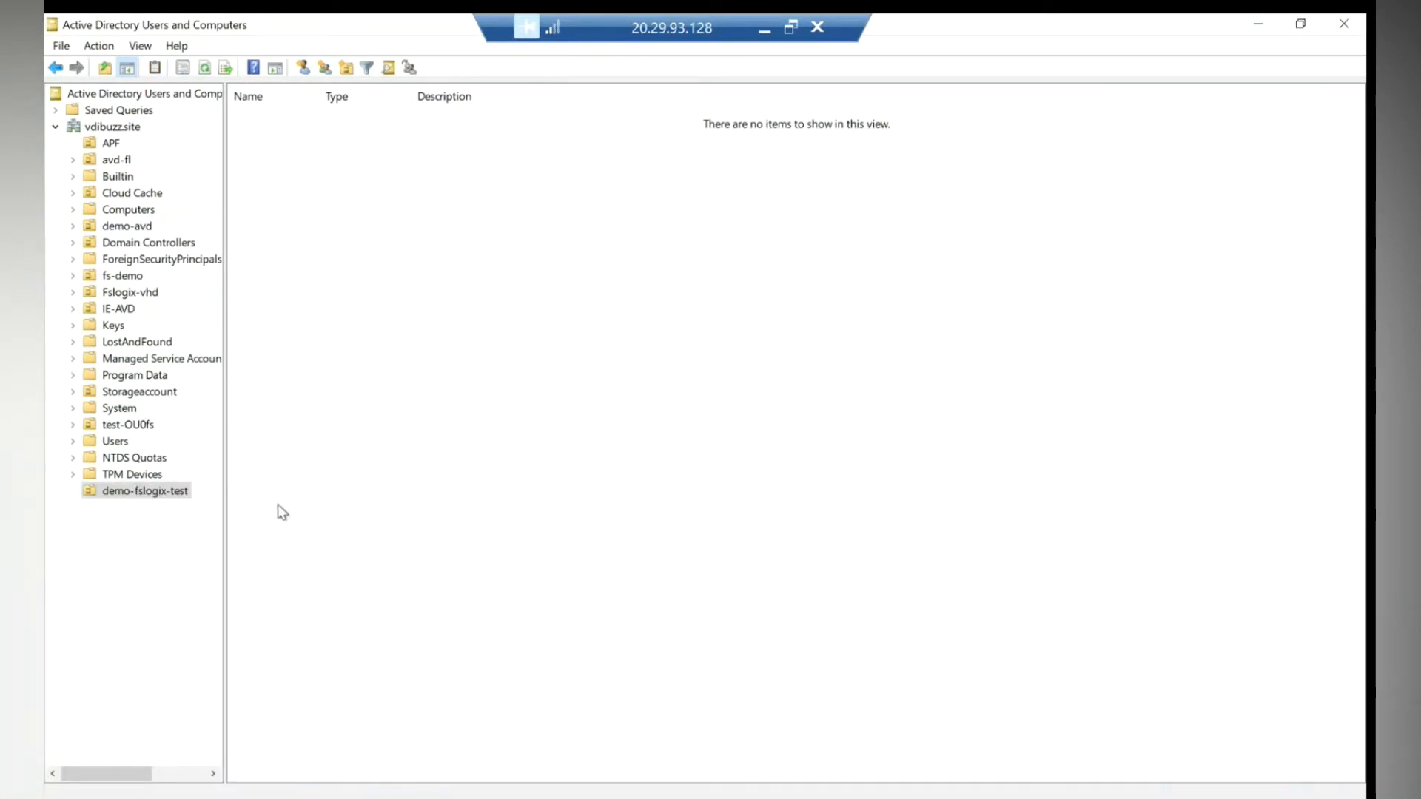
click(765, 29)
- Open Azure Virtual Desktop's demo-hp host pool to view its session hosts
click(346, 99)
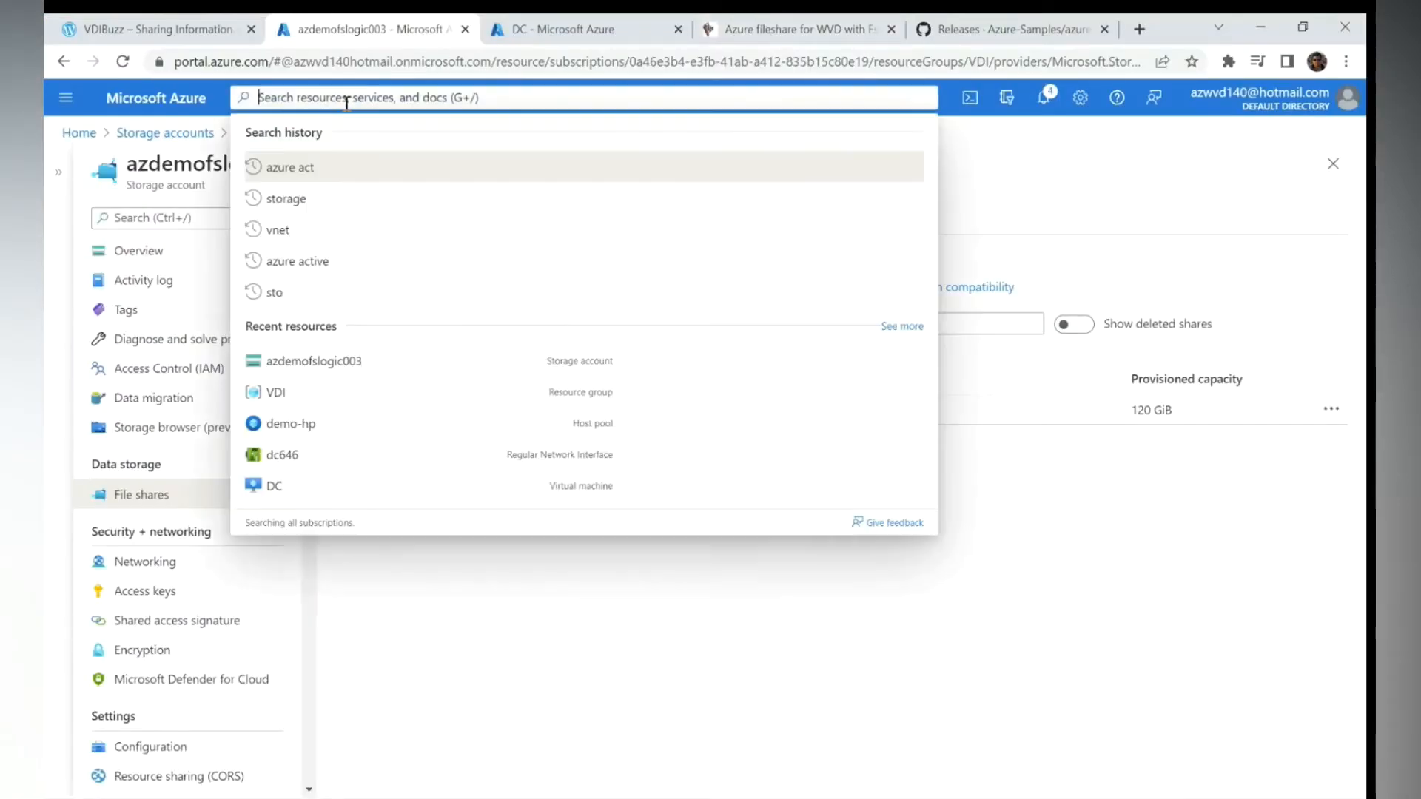
click(380, 406)
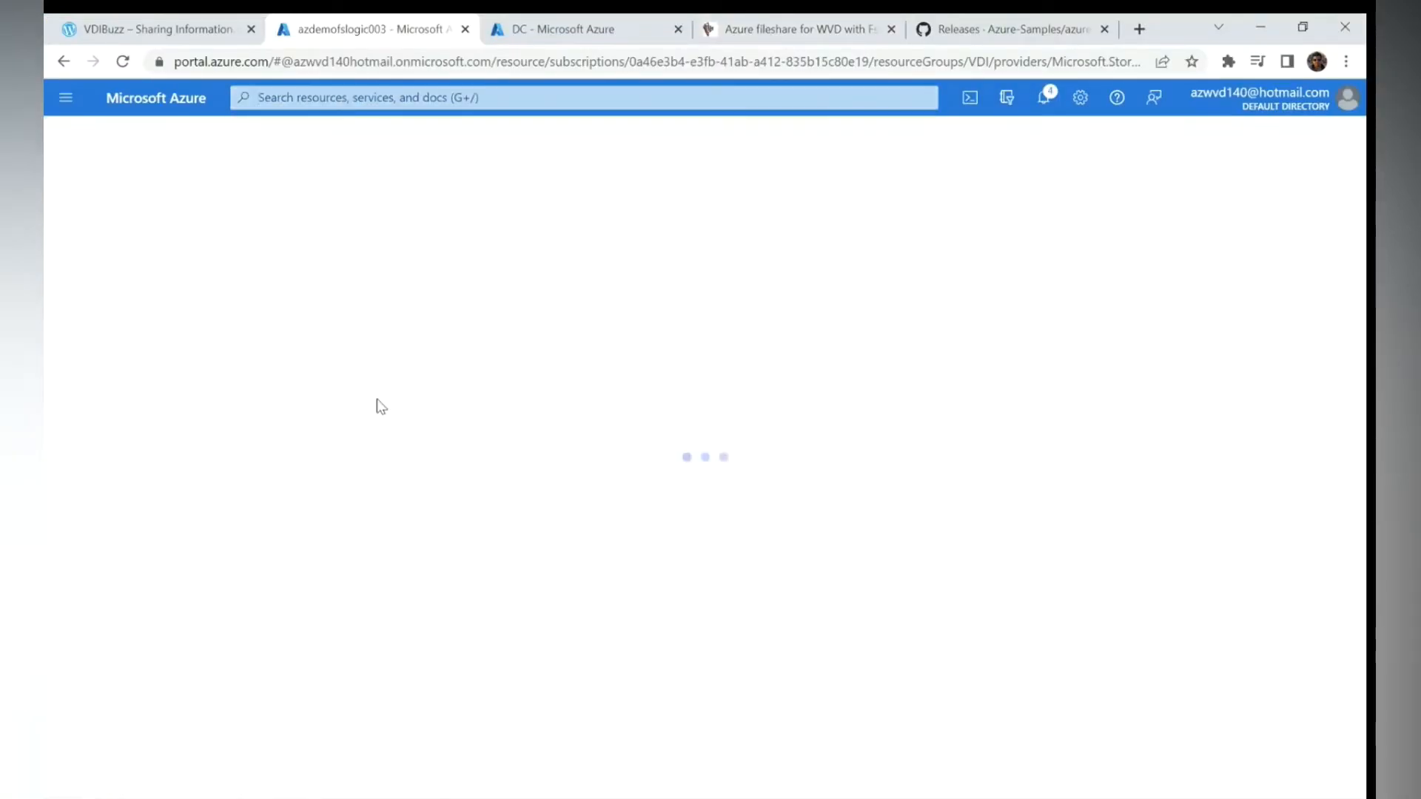
click(354, 99)
click(548, 400)
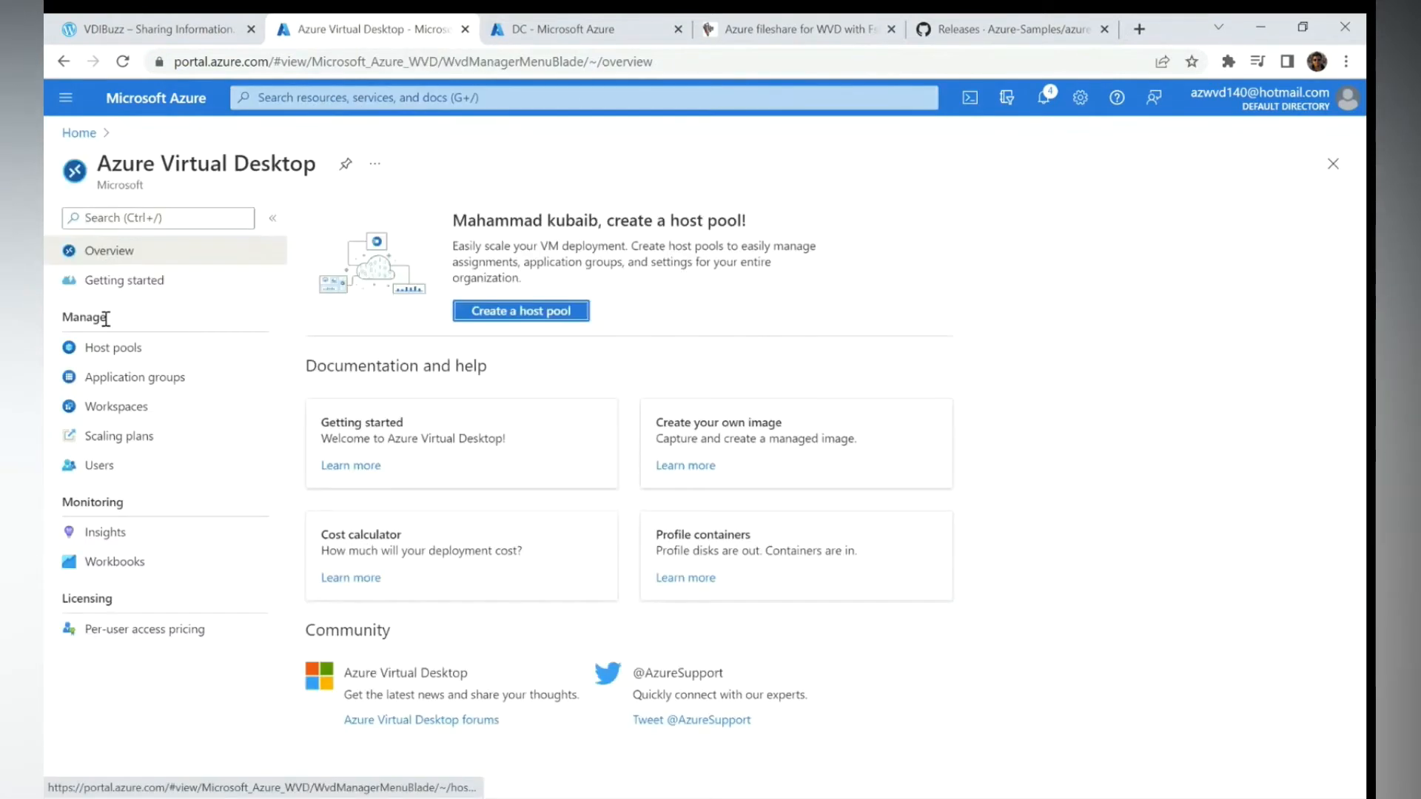
click(129, 350)
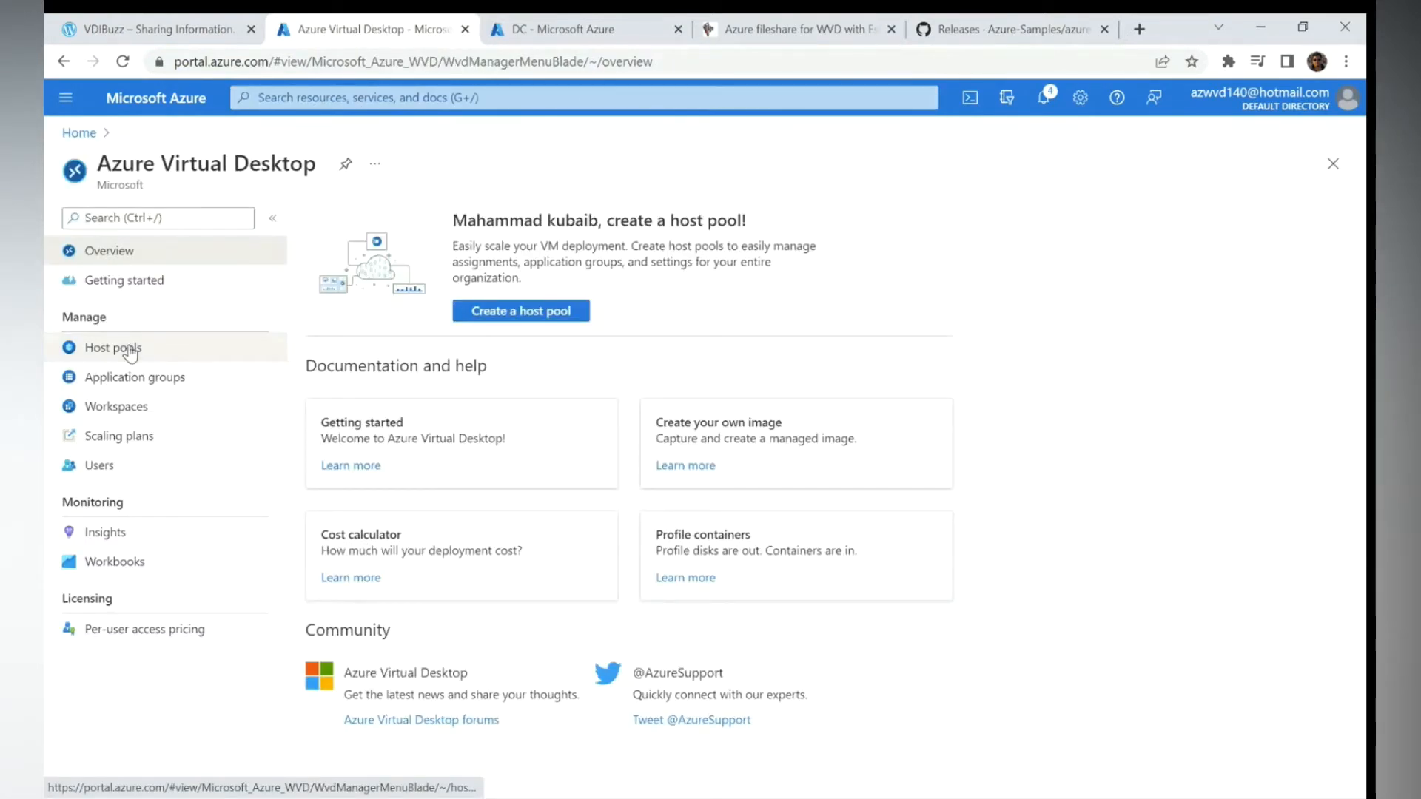
click(382, 365)
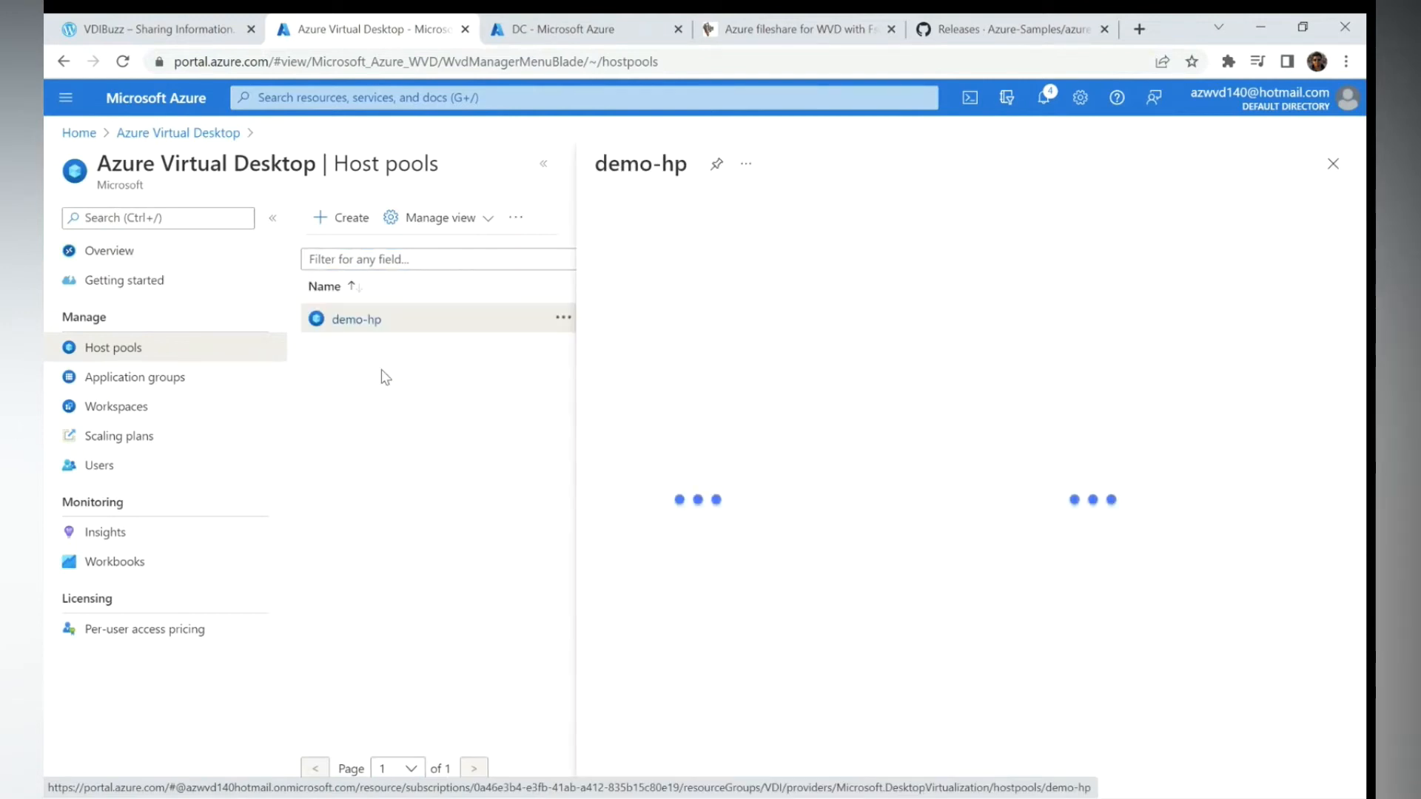
click(545, 164)
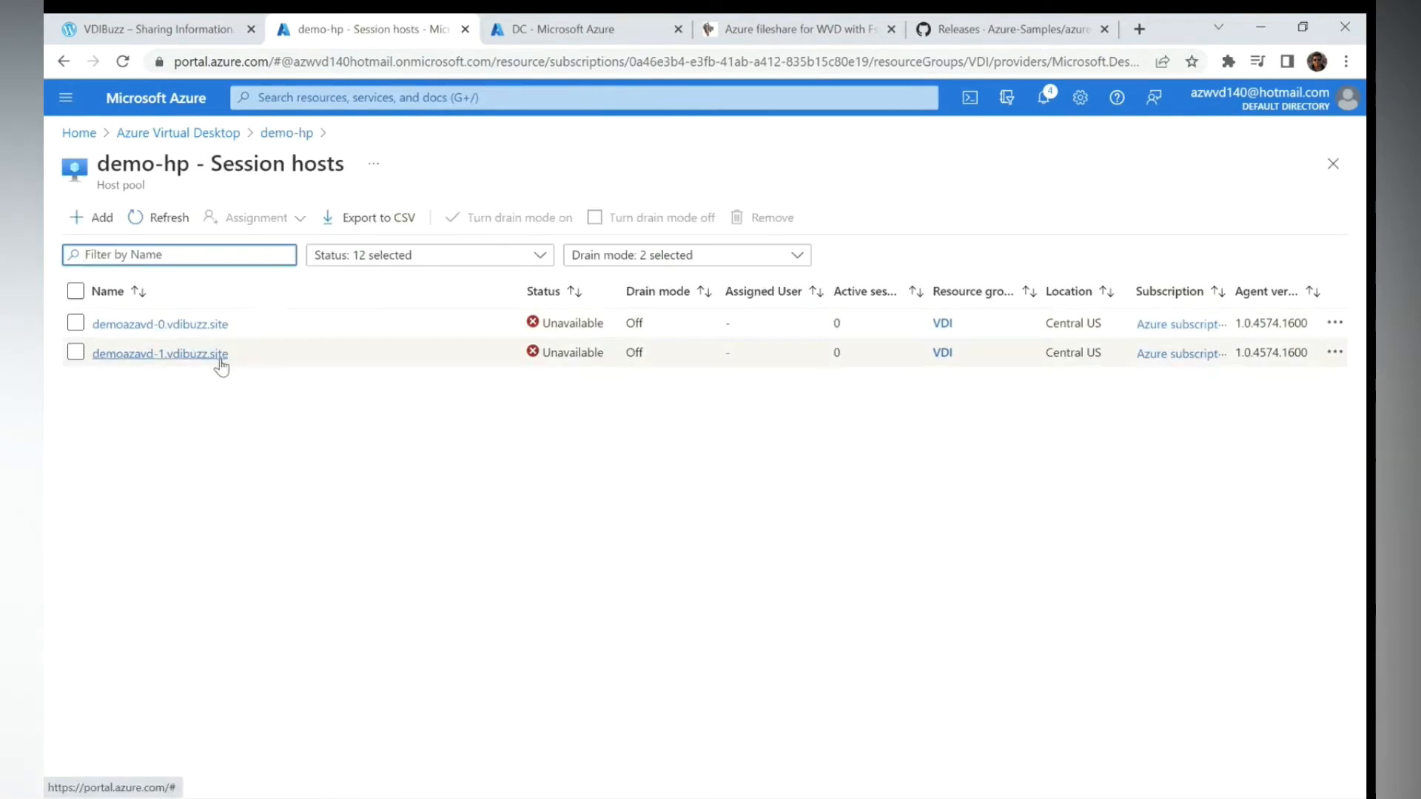
- Switch back to Active Directory Users and Computers on the domain controller
key(super)
mouse_move(880, 796)
click(883, 701)
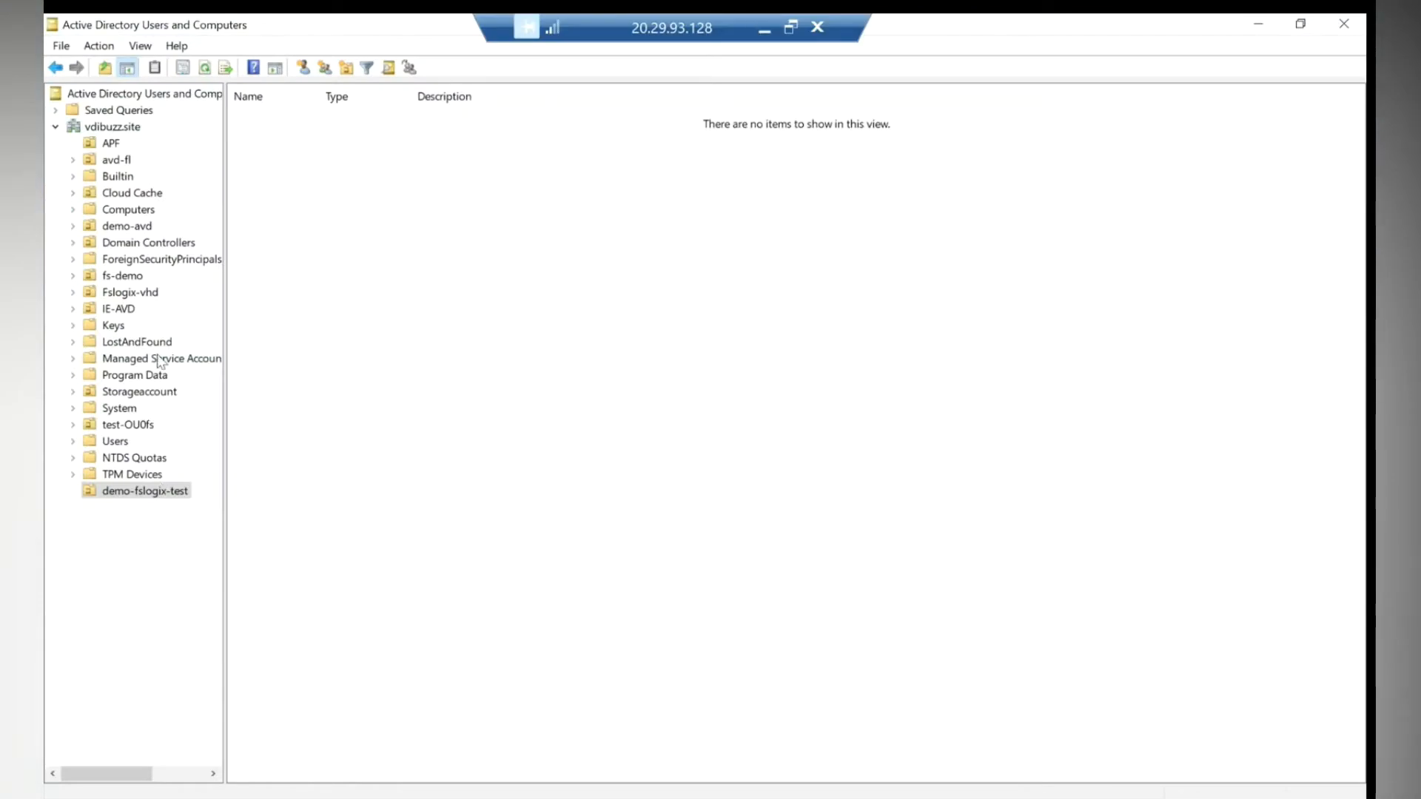
- Move demoazavd-0 from Computers into demo-fslogix-test, then open its session host details in Azure
click(129, 211)
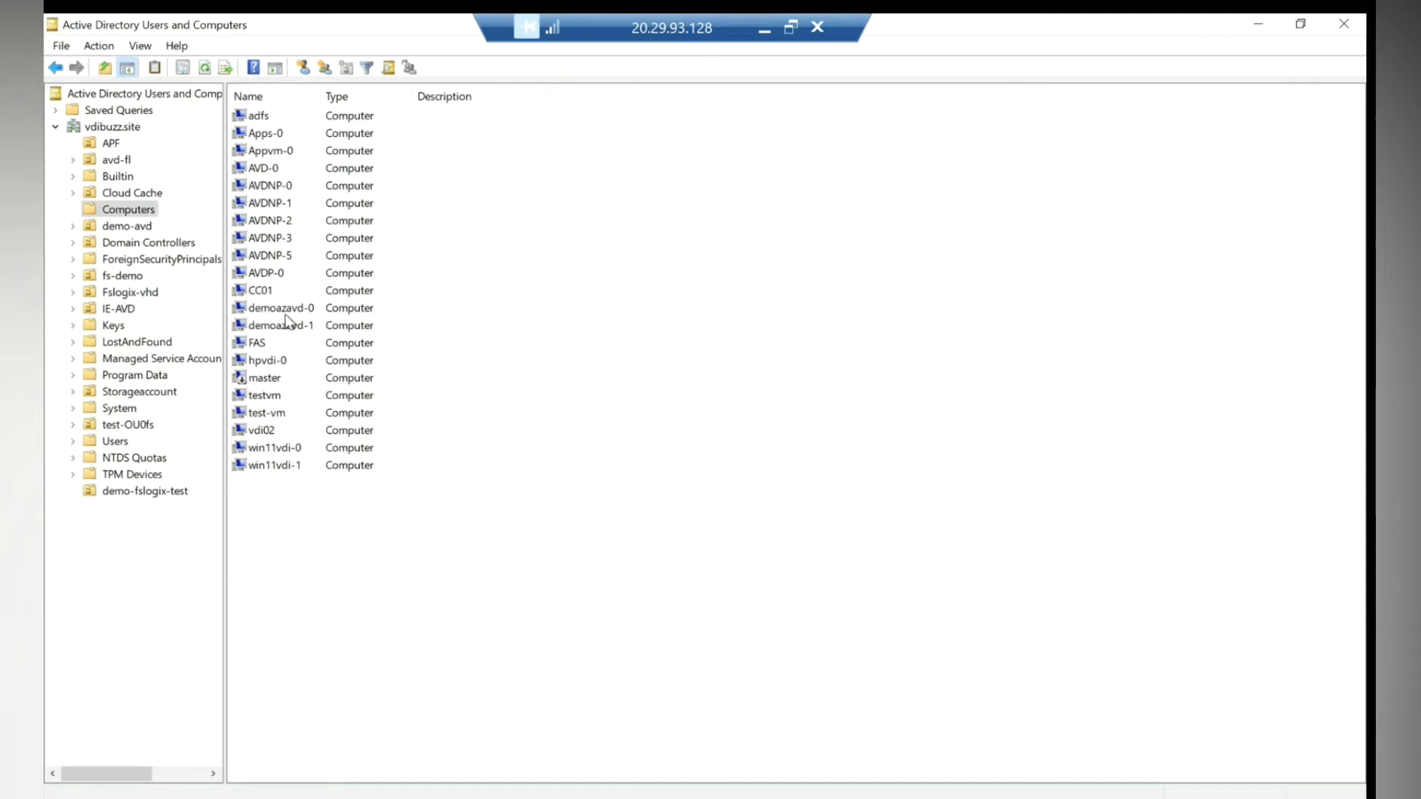
drag(285, 314, 152, 493)
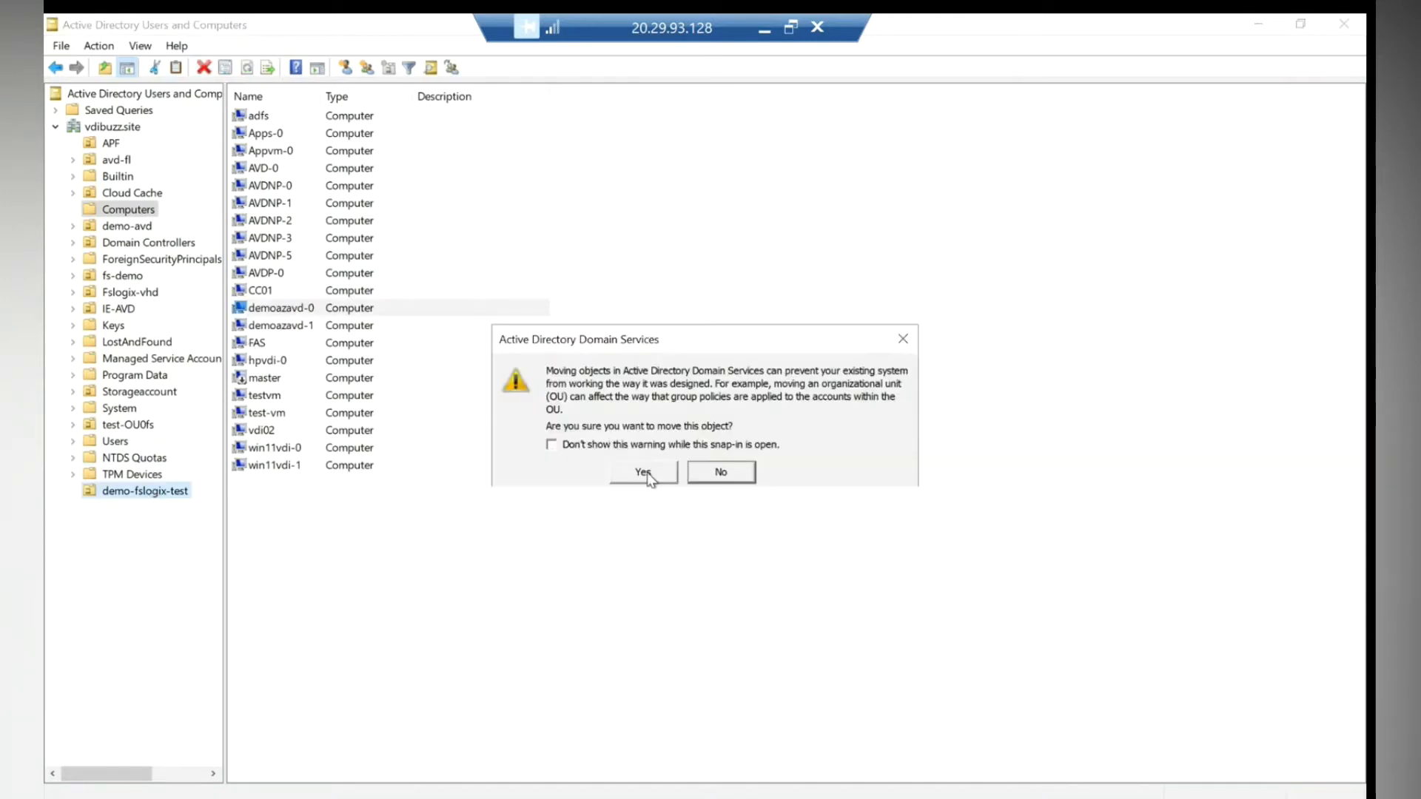
click(643, 471)
click(149, 492)
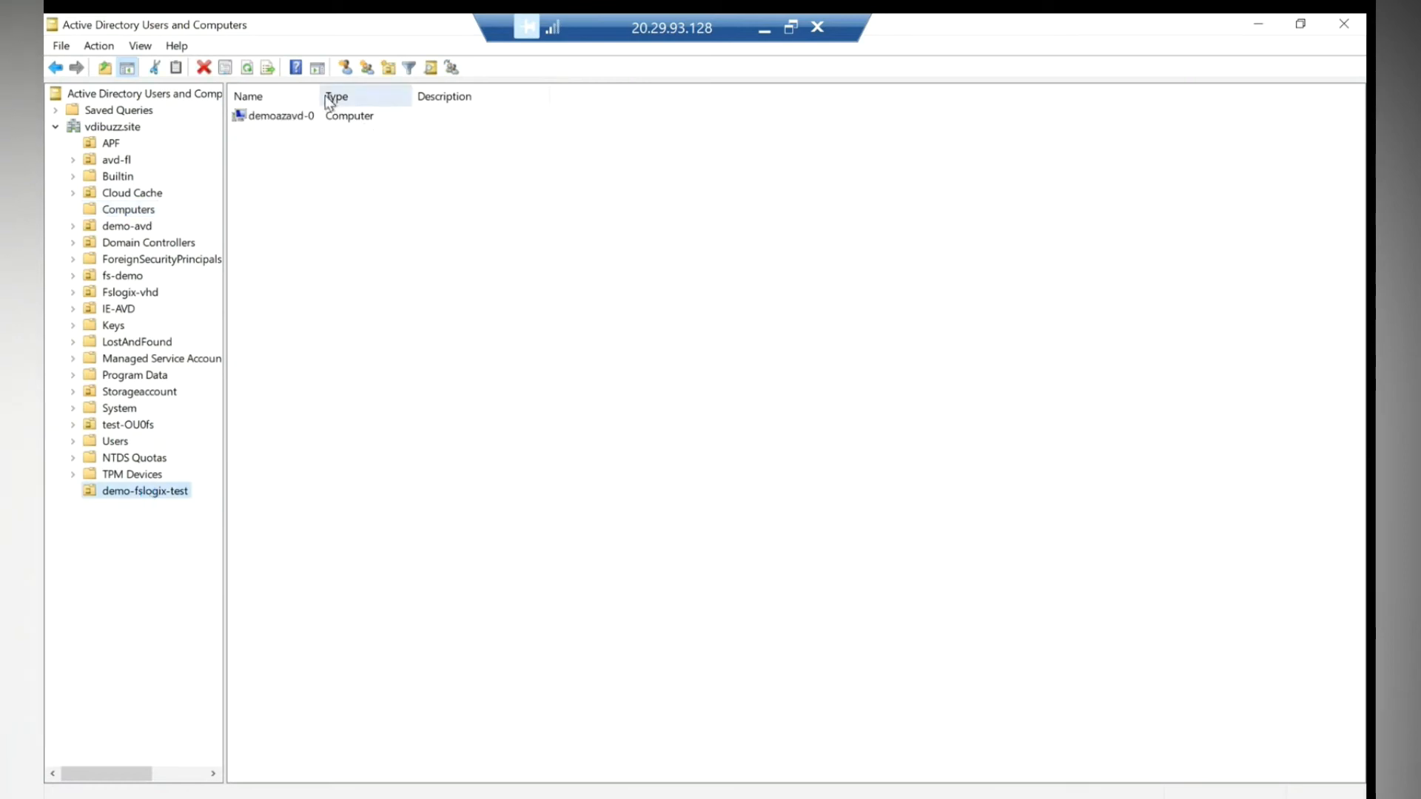
drag(323, 98, 414, 99)
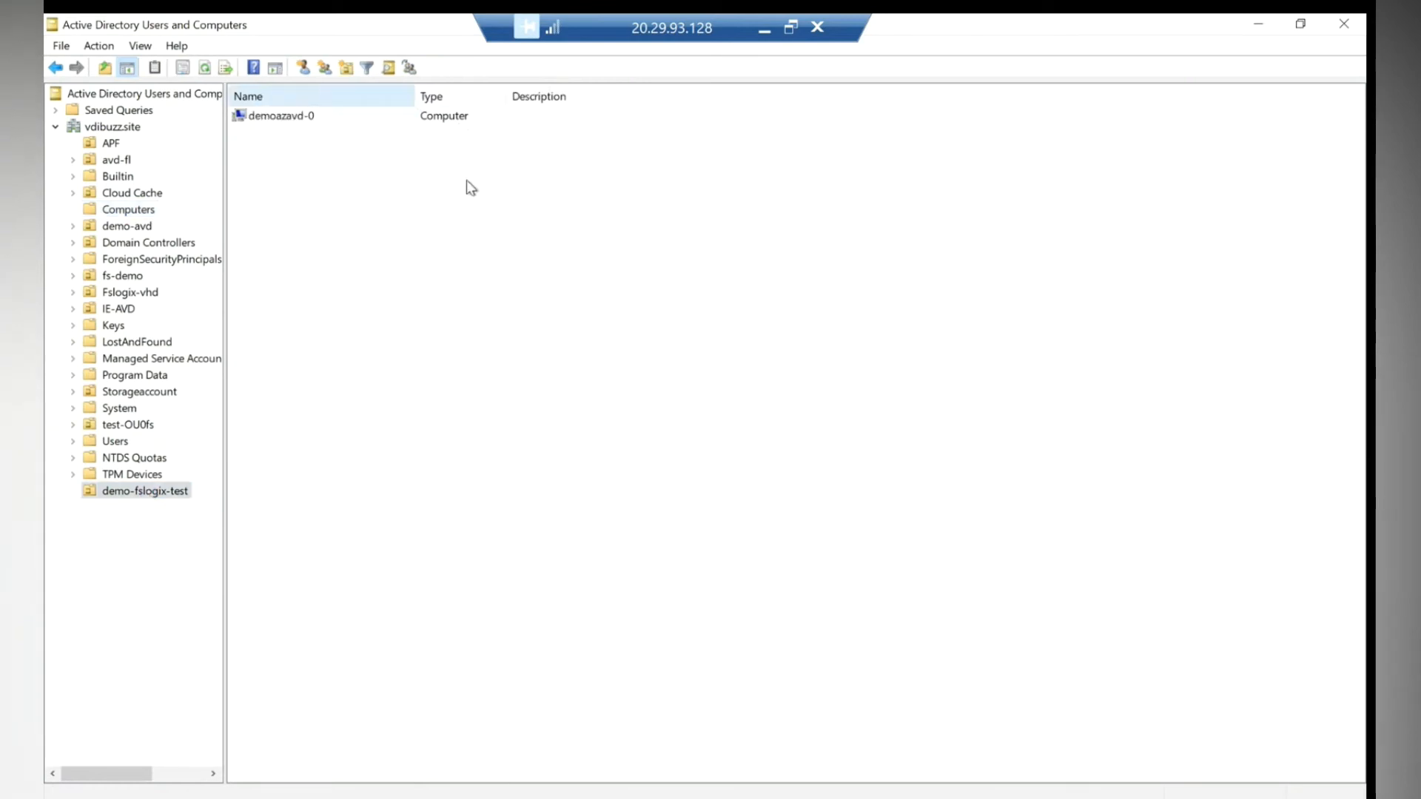
click(765, 31)
click(196, 326)
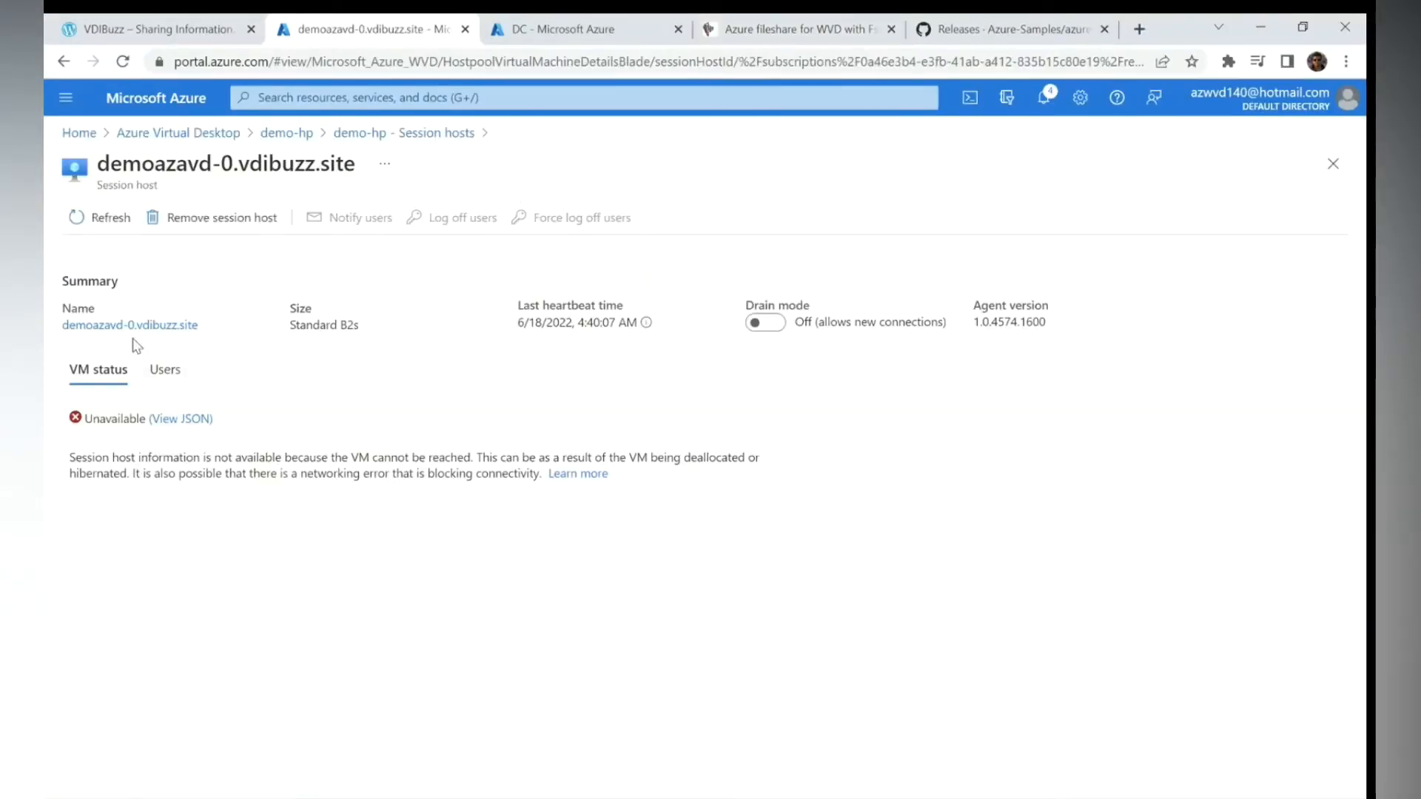
- Open the demoazavd-0 VM overview, then check users assigned to the demo-hp-DAG application group
click(132, 326)
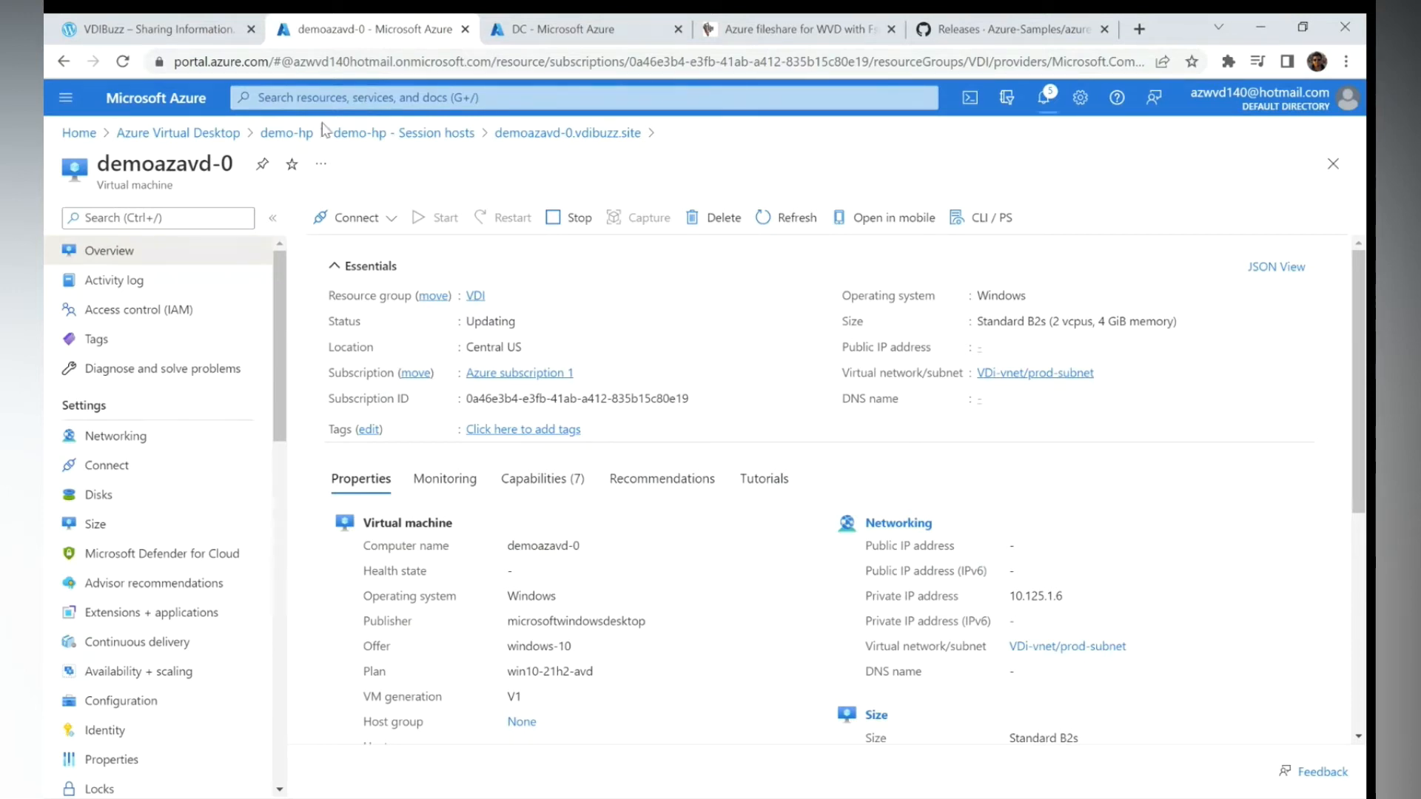
click(192, 133)
click(141, 378)
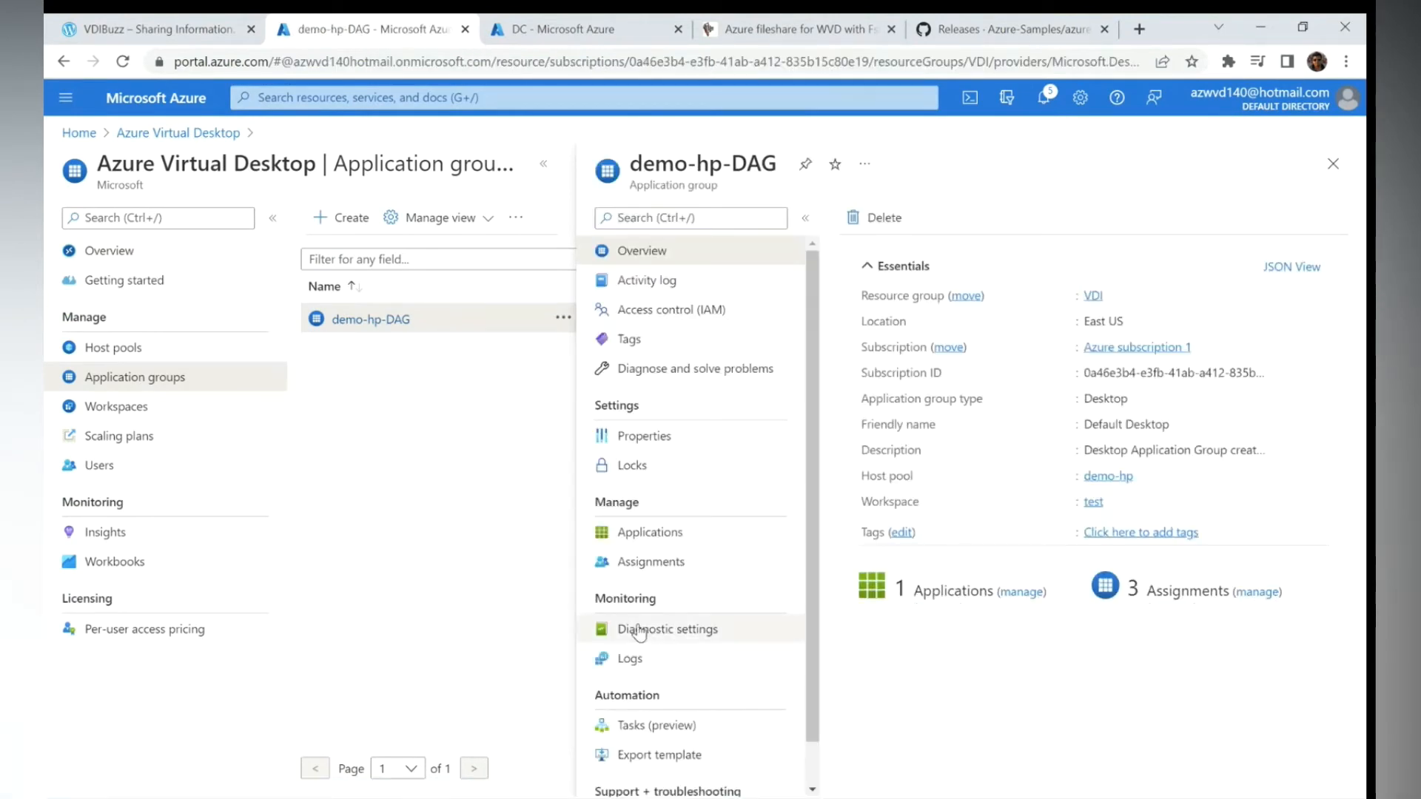
click(650, 562)
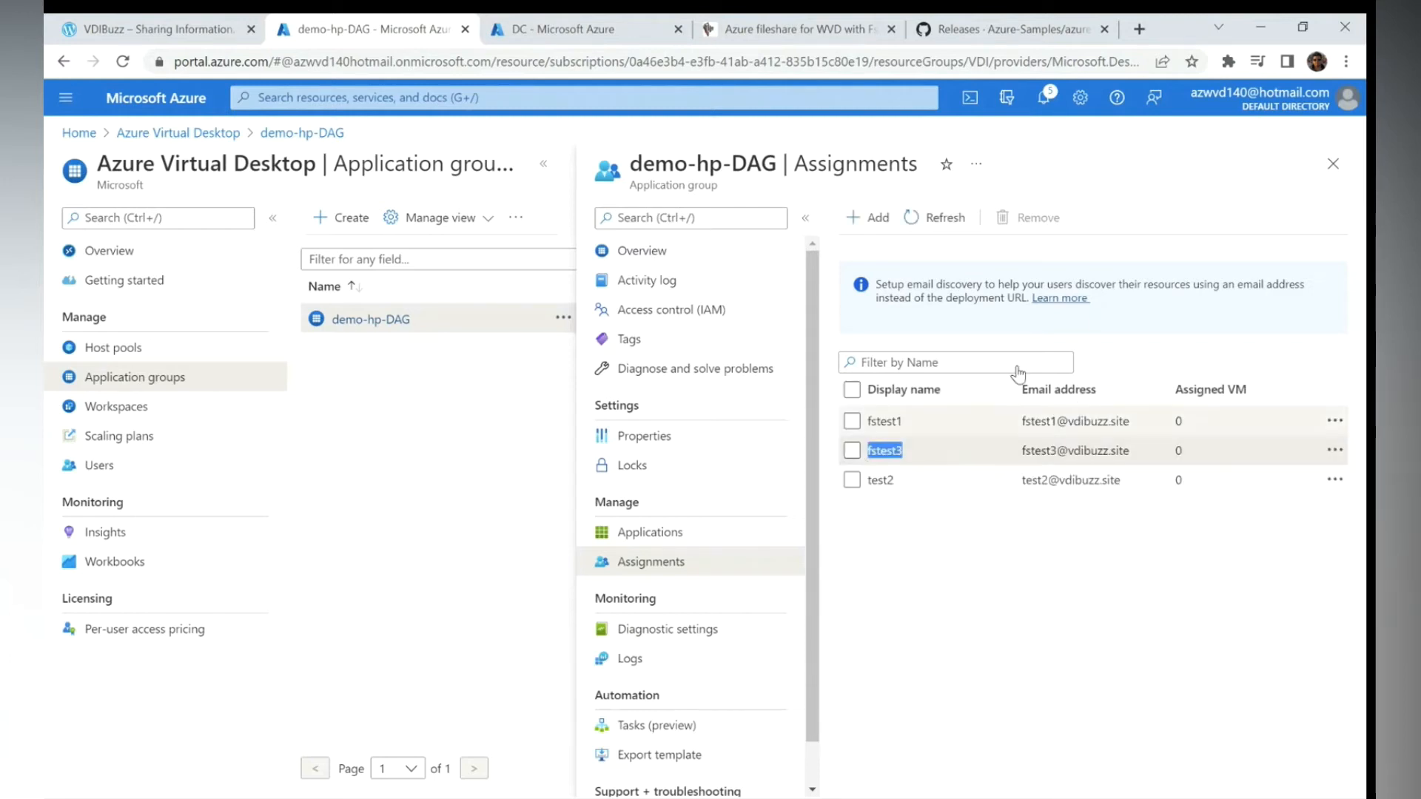
click(1334, 163)
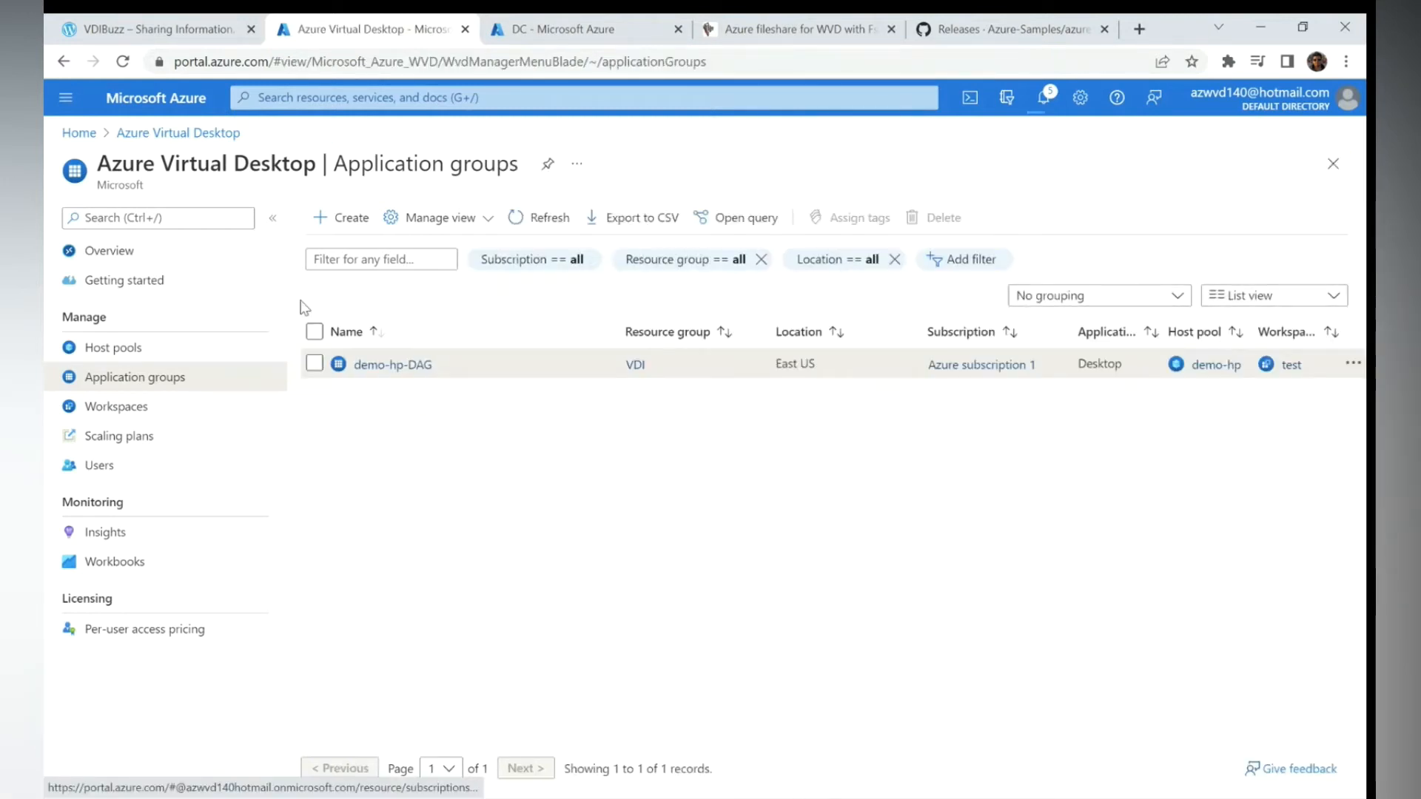
- Reopen the demo-hp session hosts list and refresh it repeatedly to update host status
click(148, 348)
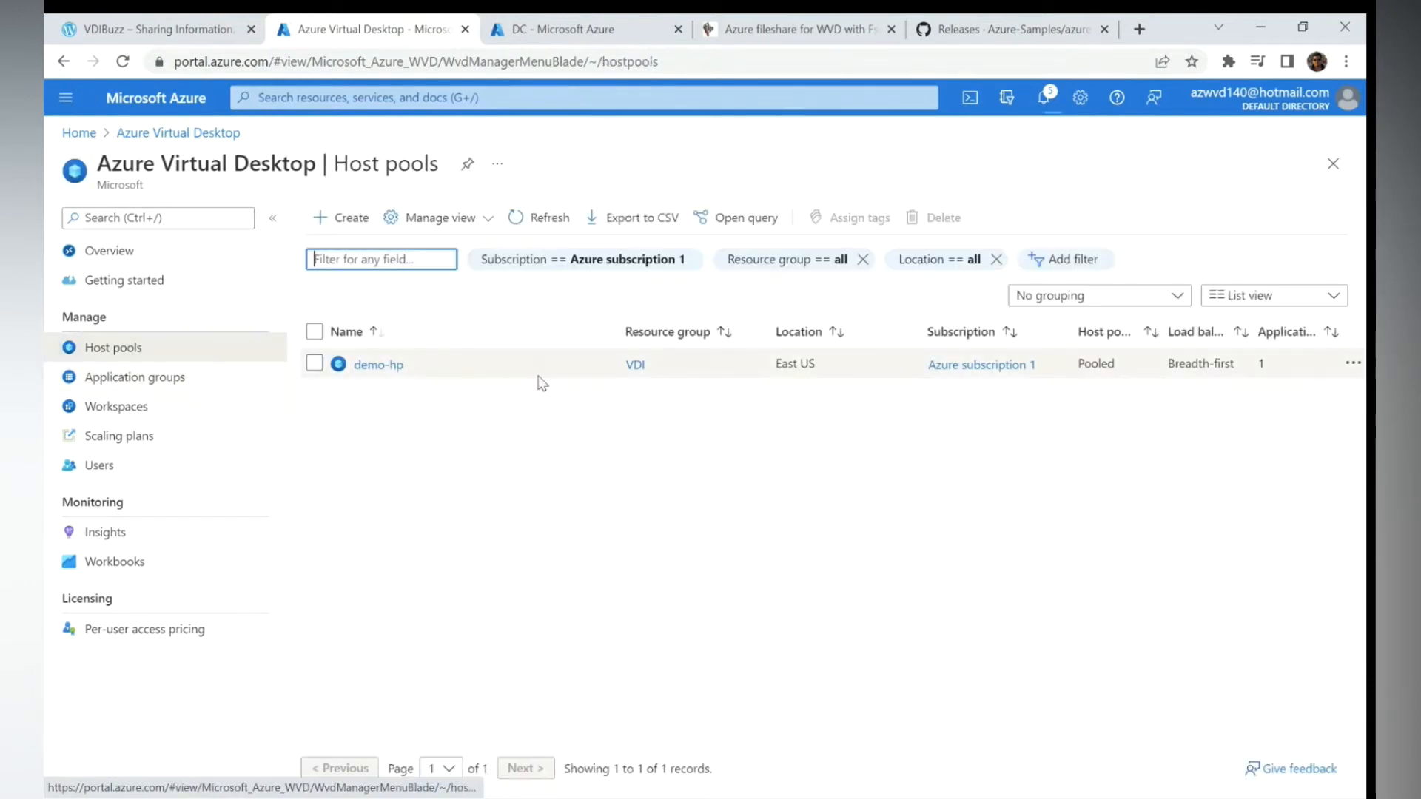
click(389, 365)
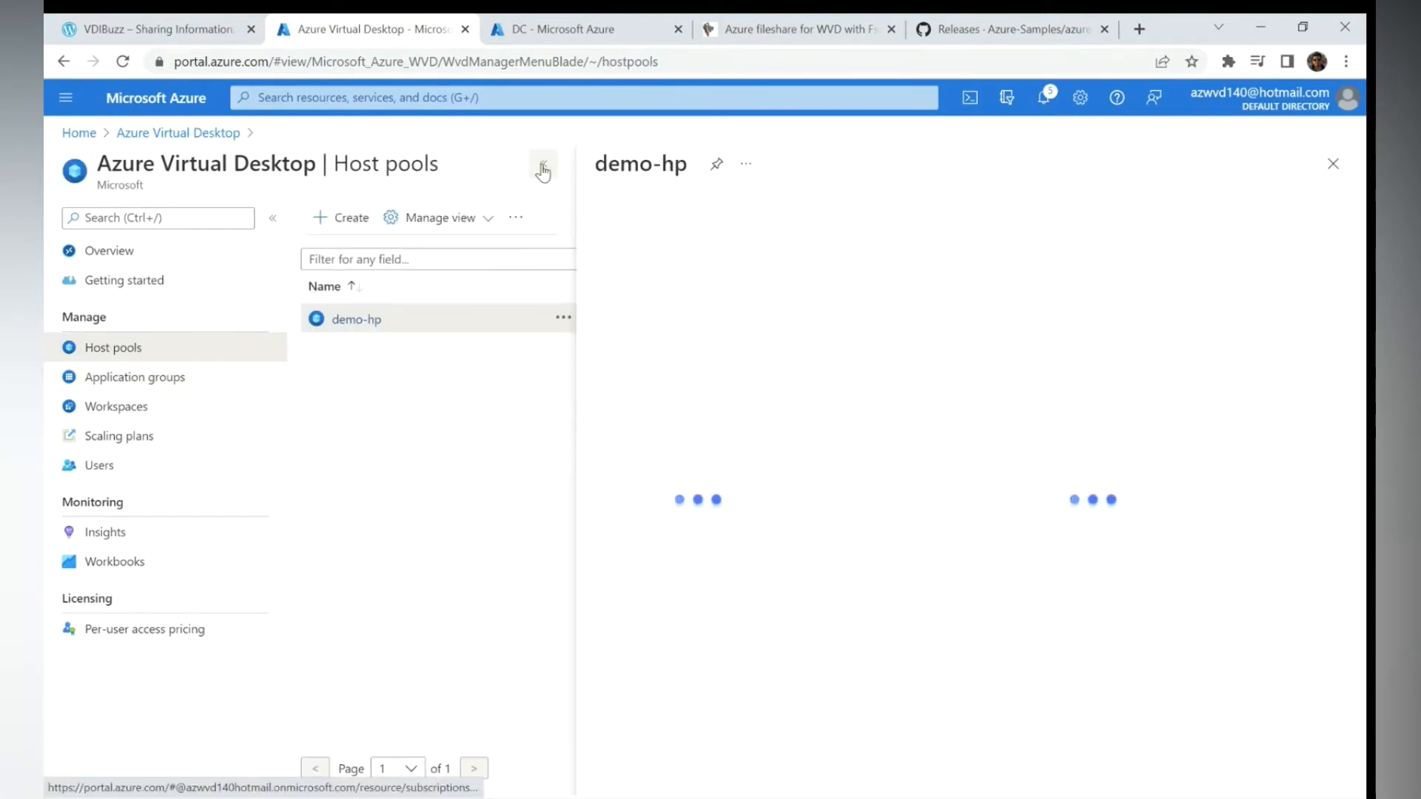
click(375, 514)
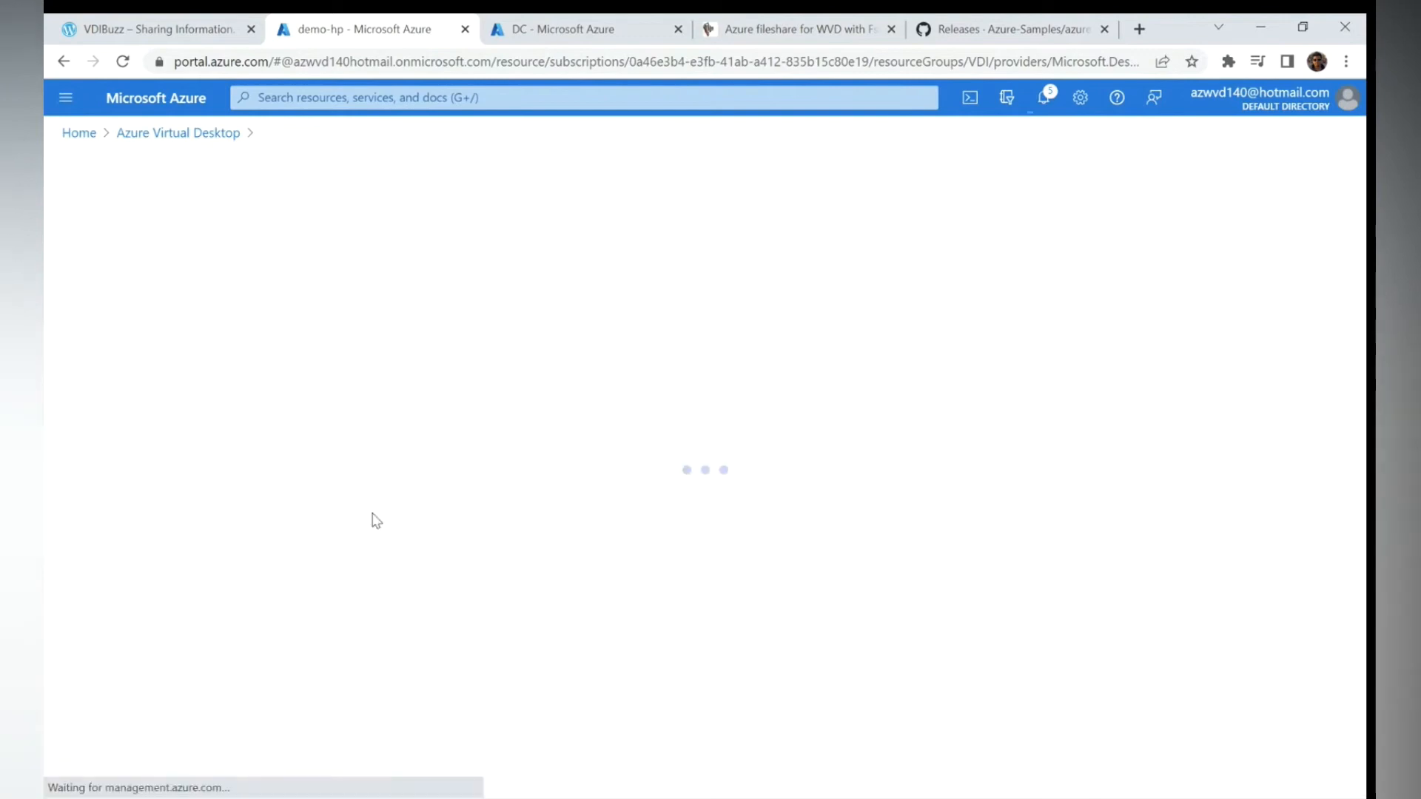
click(184, 222)
click(185, 220)
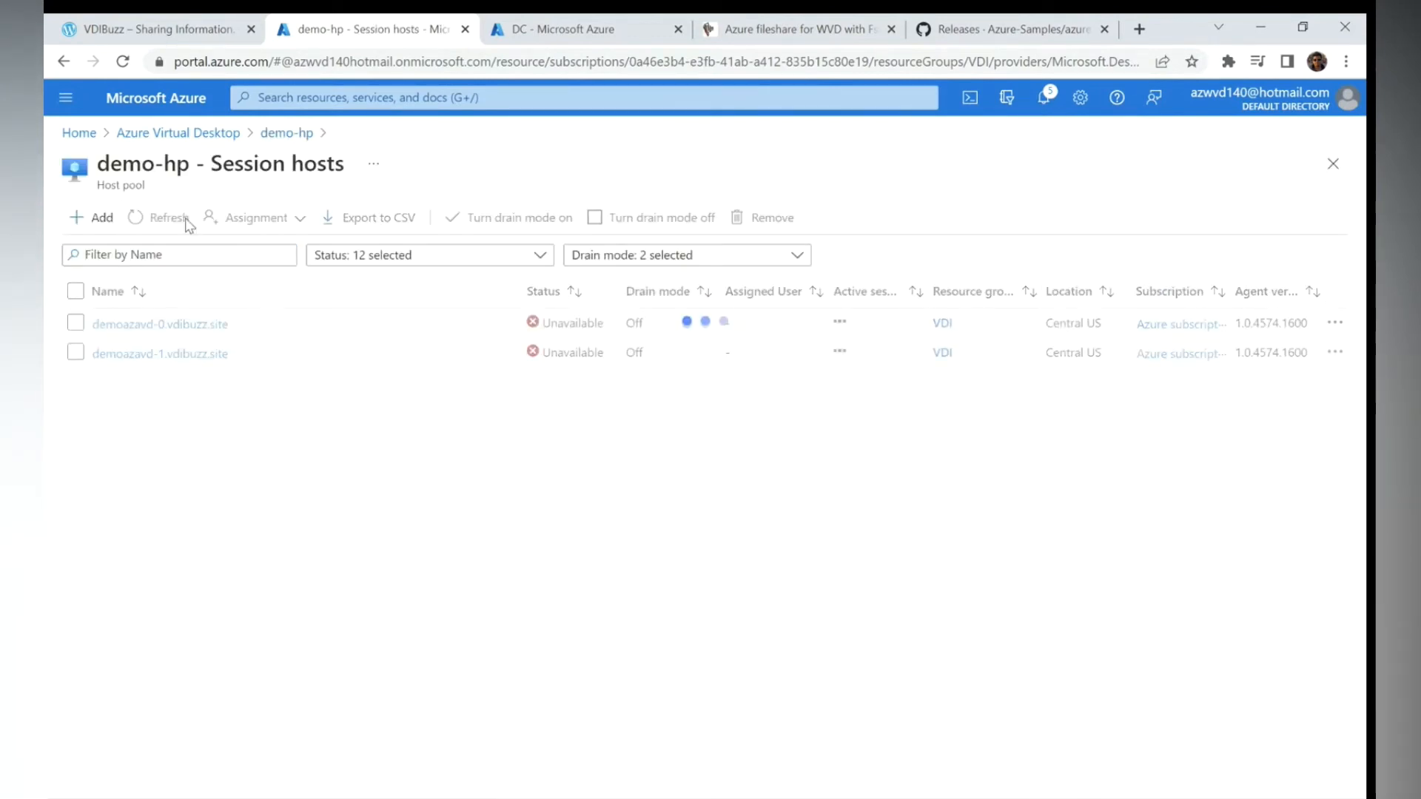
click(185, 222)
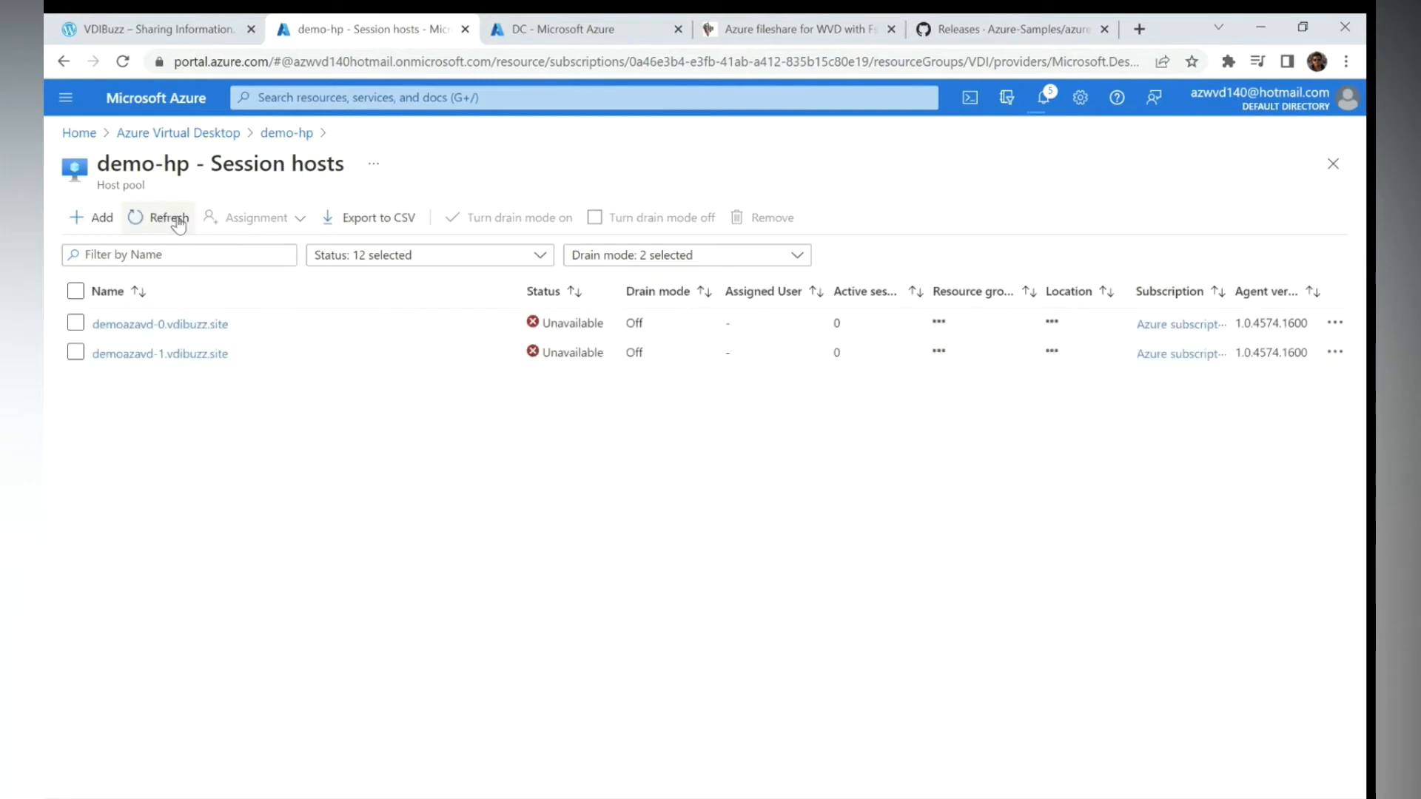
click(169, 222)
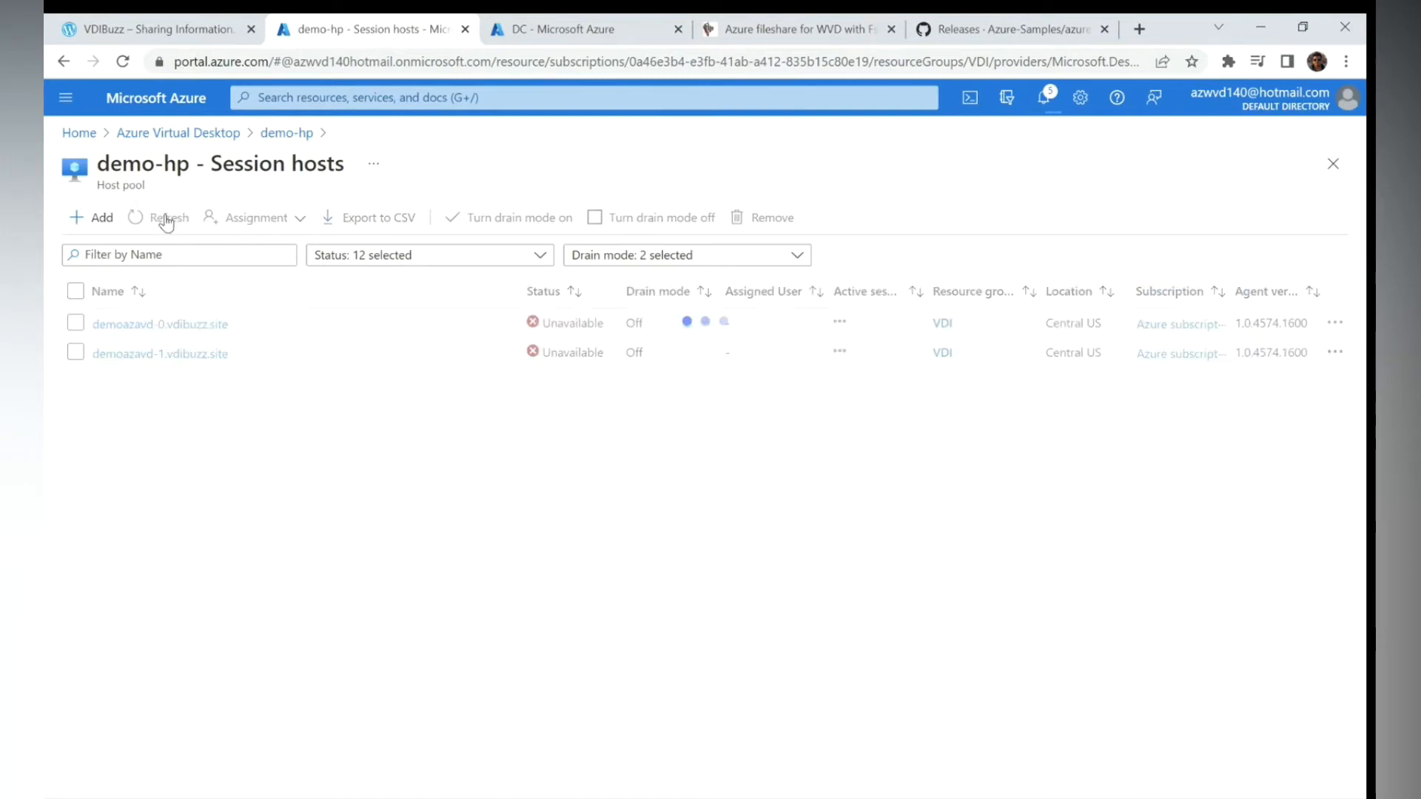
click(167, 222)
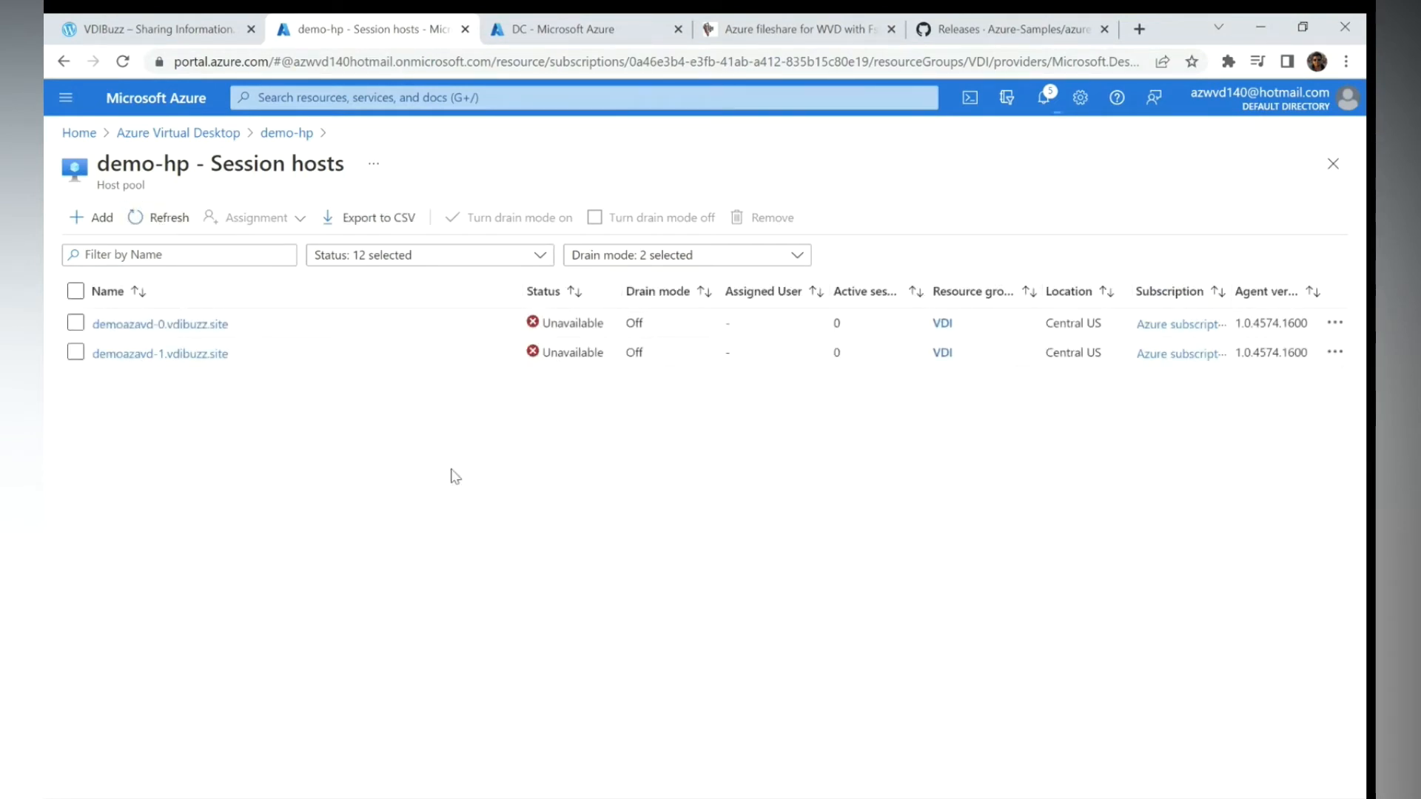
- Check the domain controller session, put away the command prompt and notes, and return to the portal
key(super)
mouse_move(950, 798)
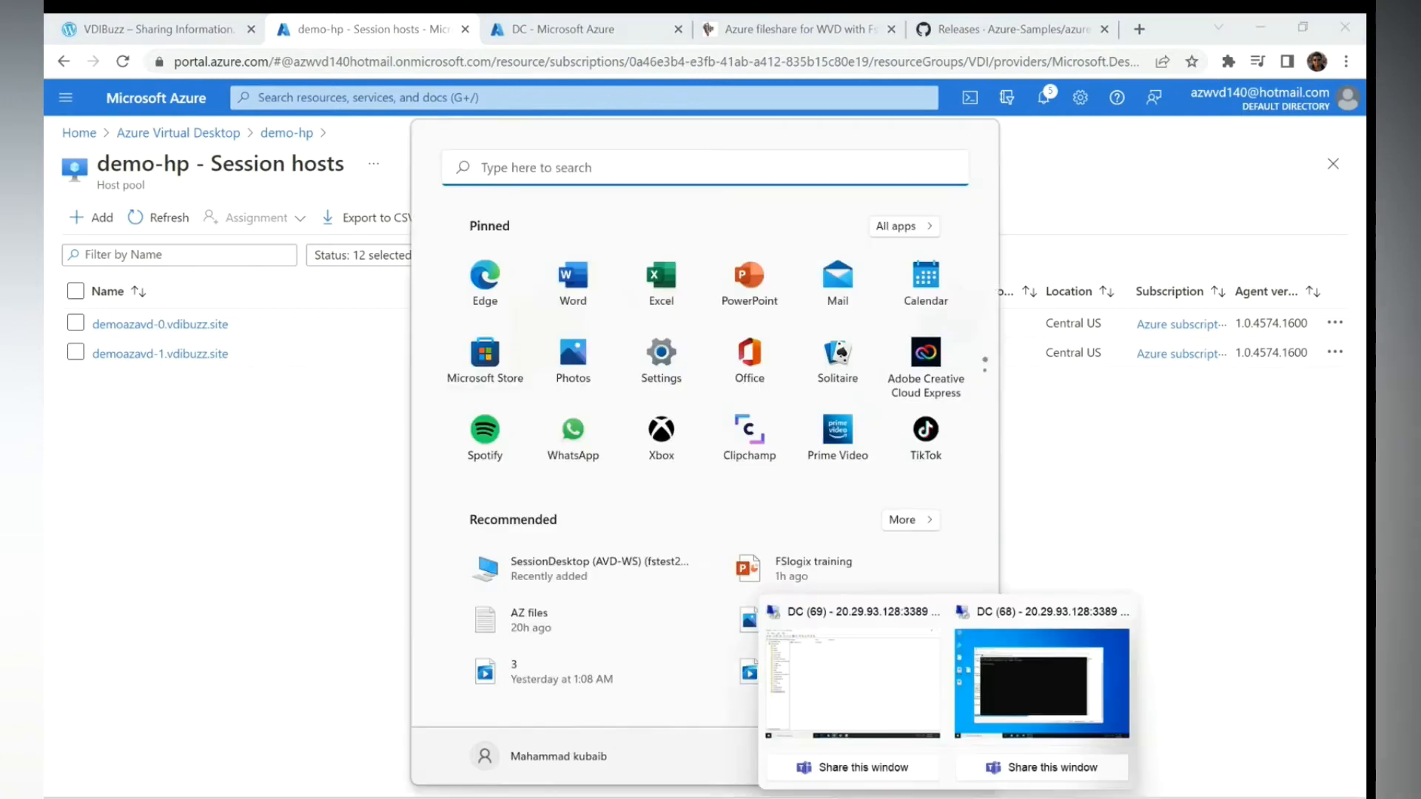
click(1006, 686)
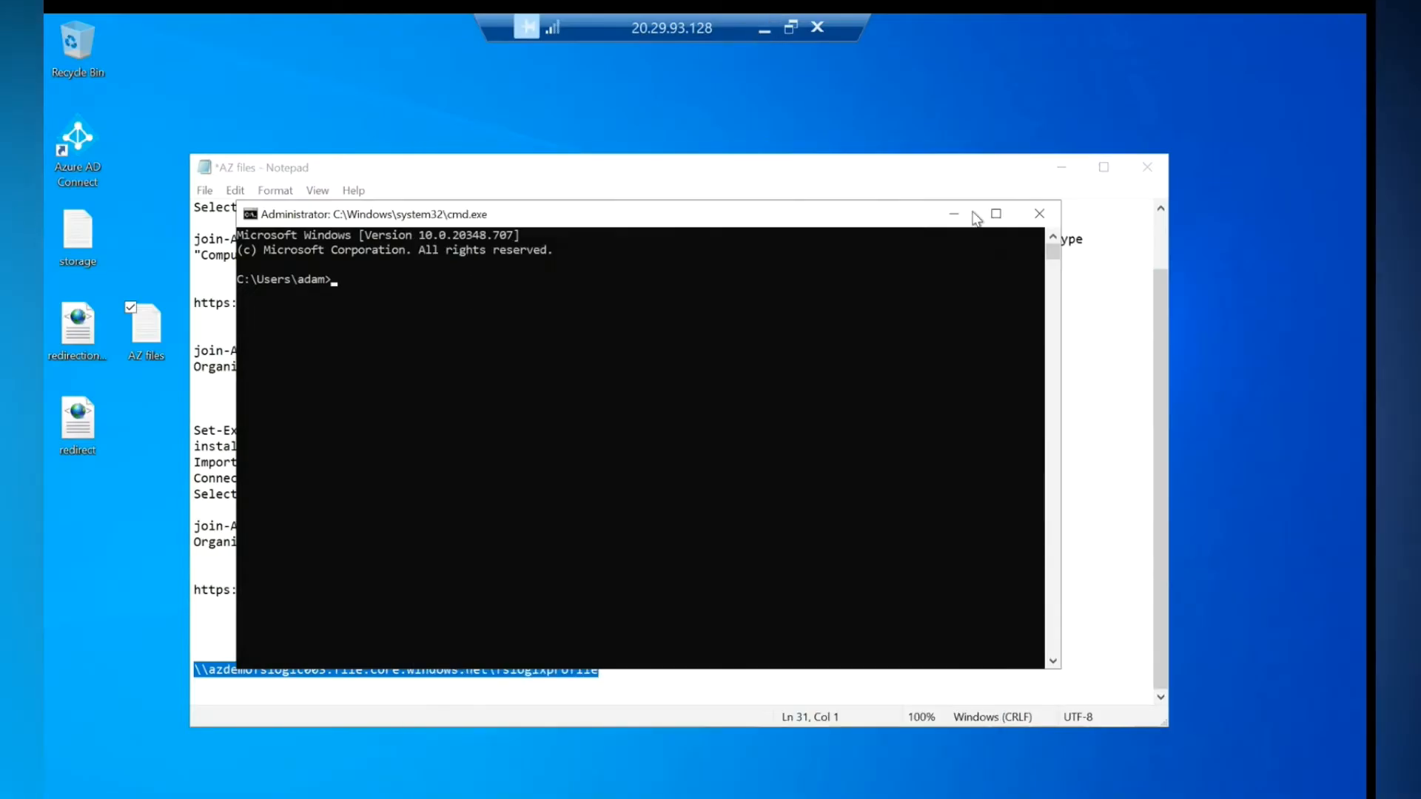
click(954, 214)
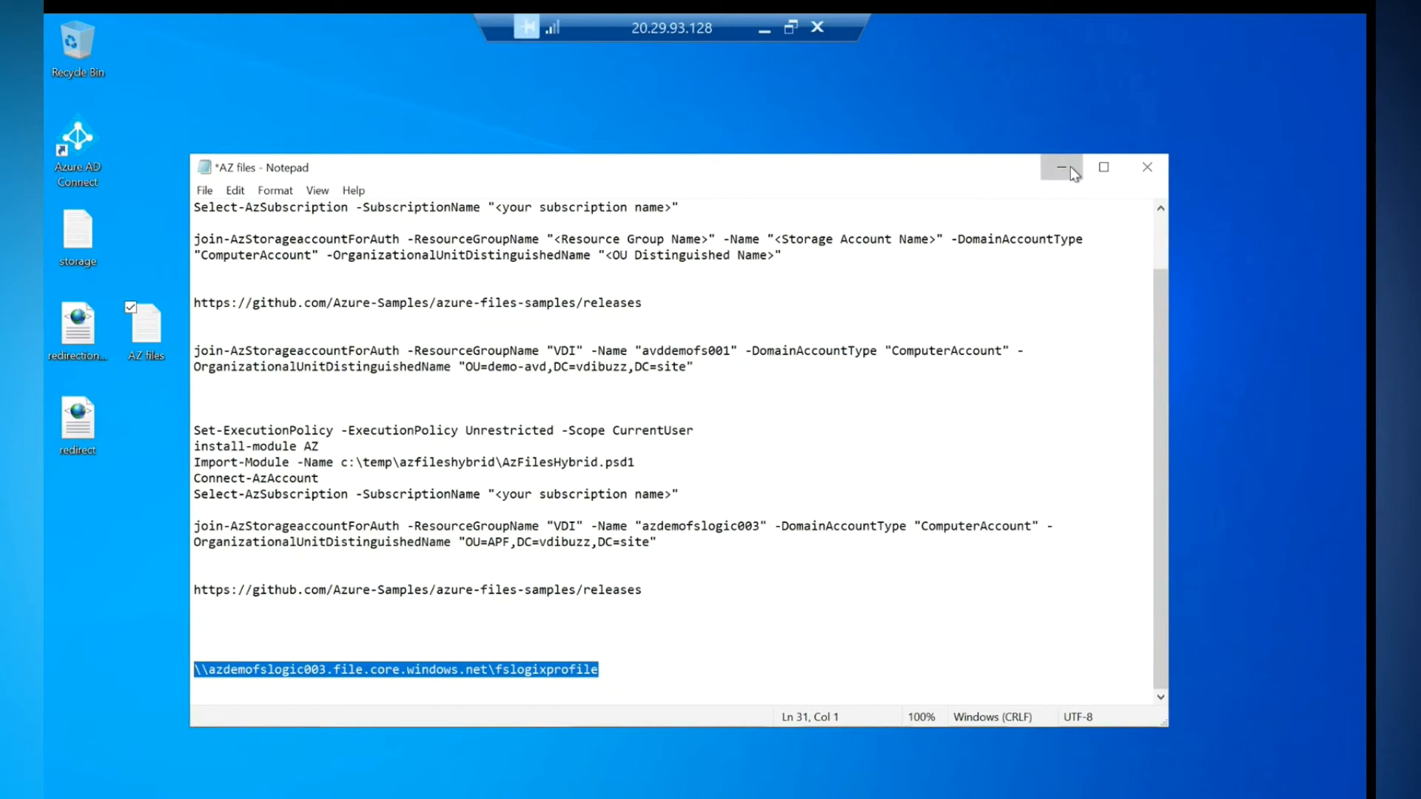
click(1075, 175)
click(763, 28)
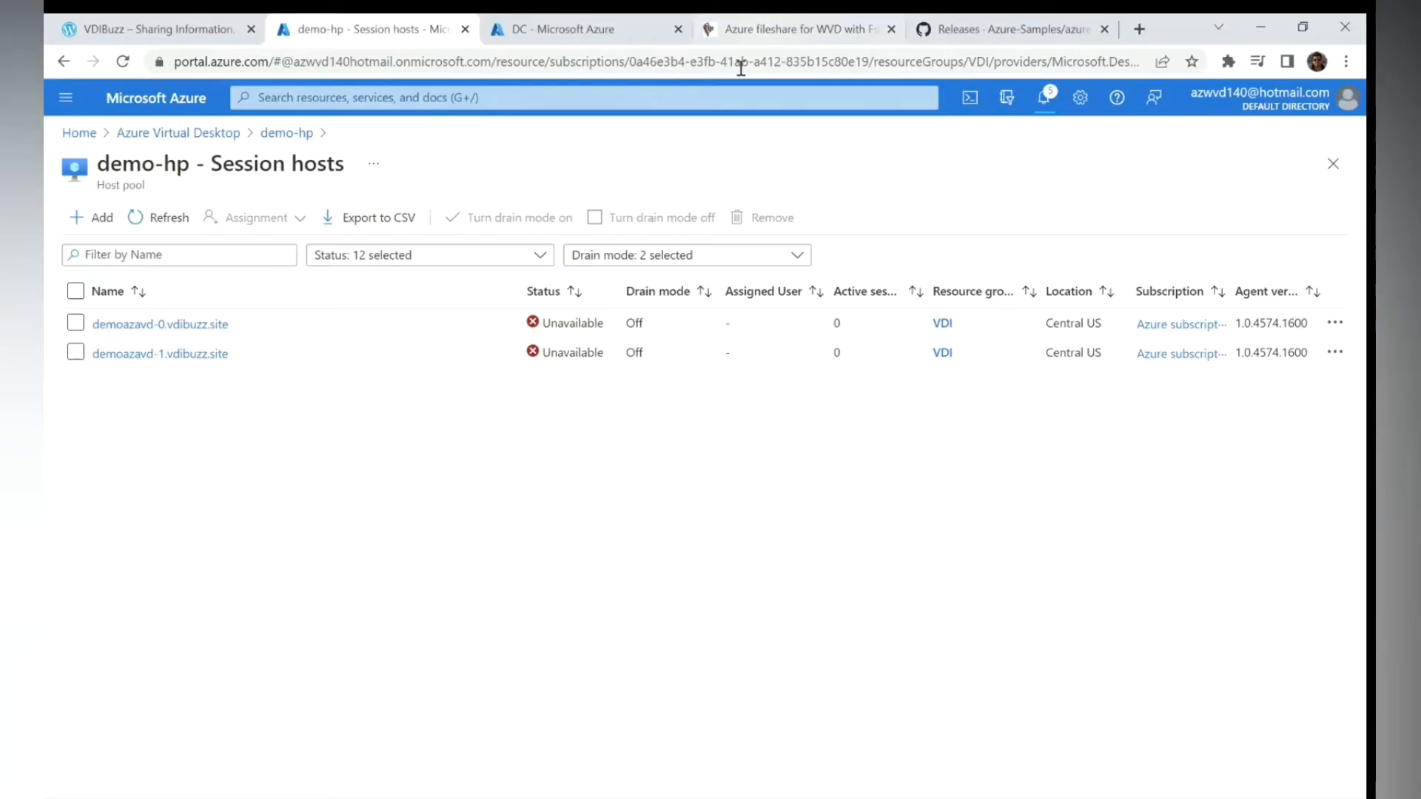
- Copy demoazavd-0's private IP address 10.125.1.6 and switch to the domain controller session
click(184, 325)
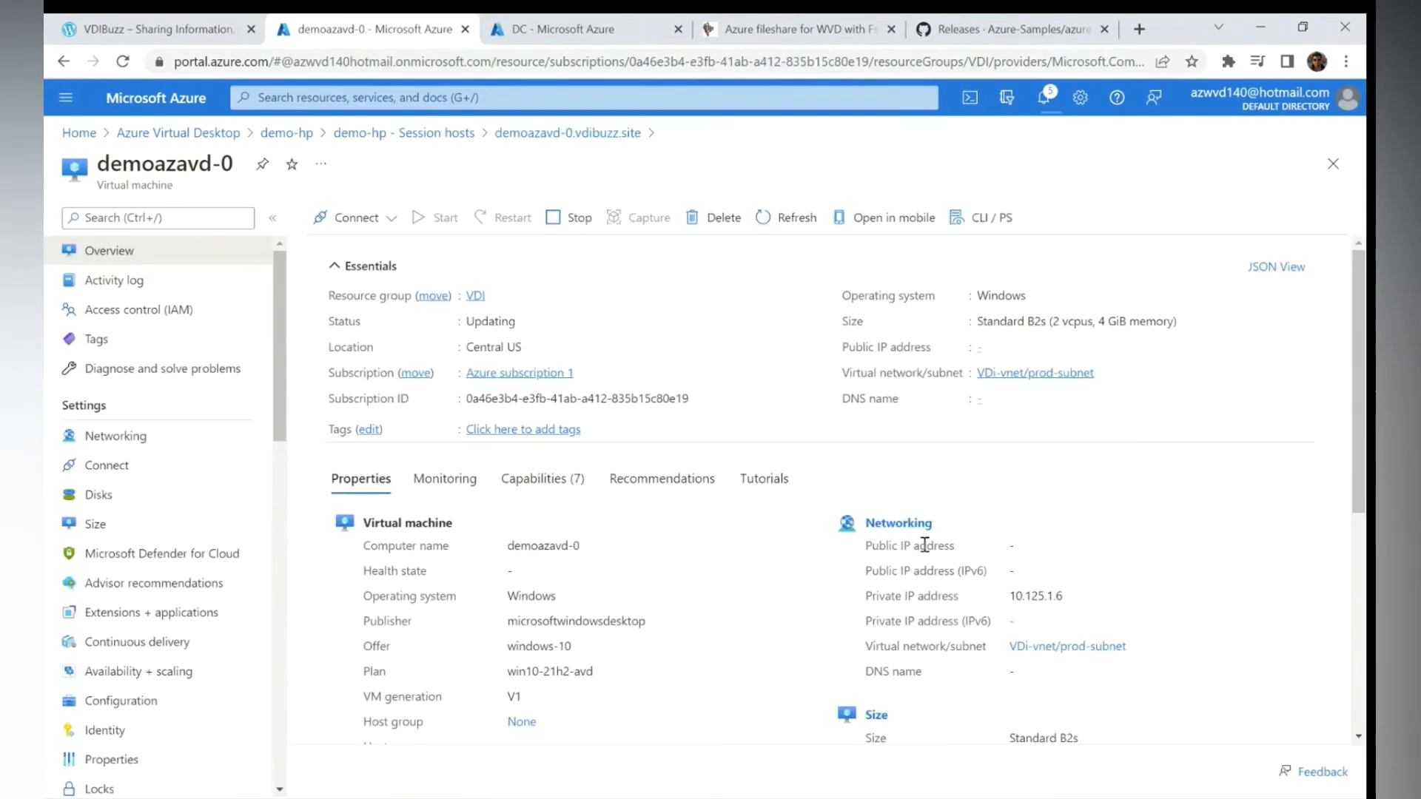
mouse_move(1064, 597)
mouse_down()
mouse_move(1011, 597)
mouse_move(1075, 604)
mouse_up()
right_click(1043, 592)
click(1066, 609)
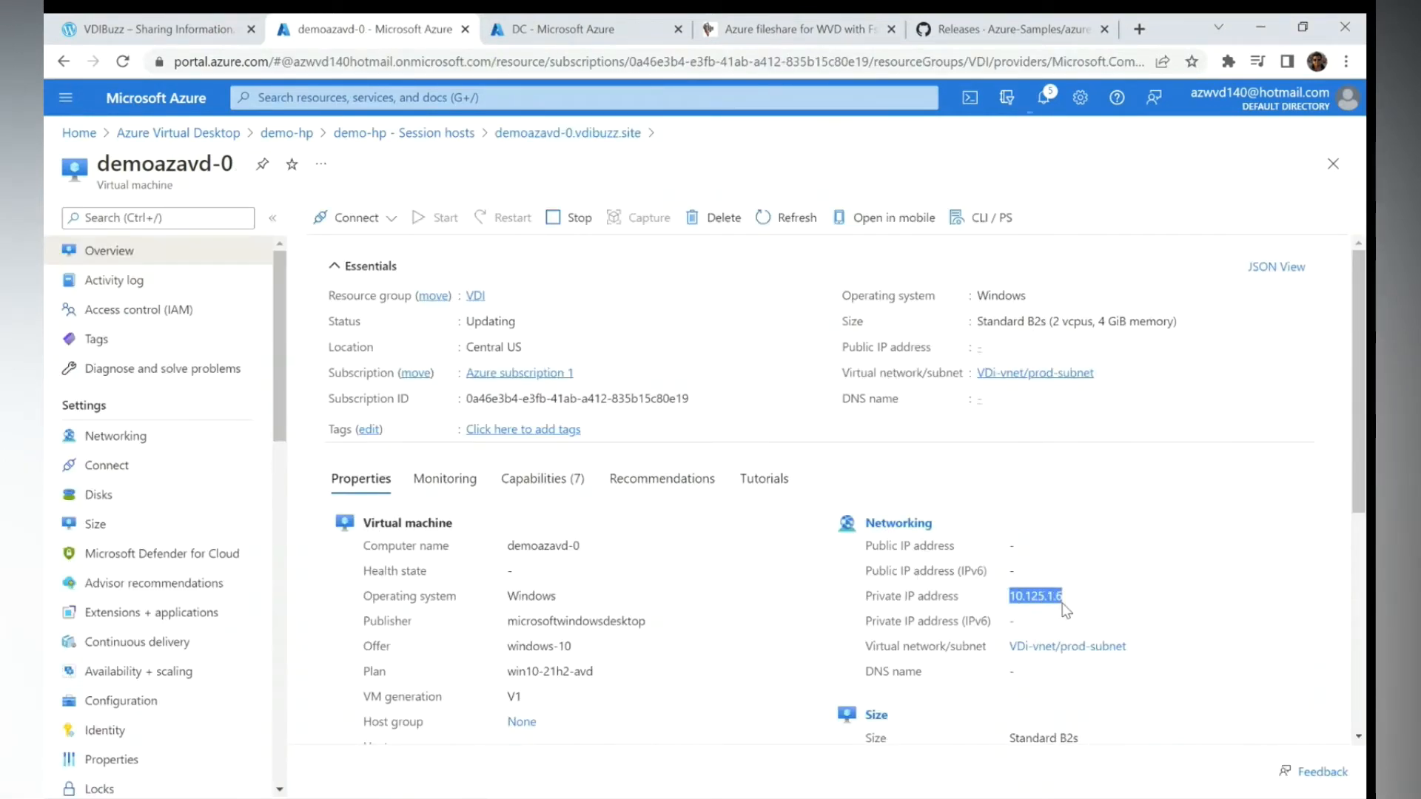
key(super)
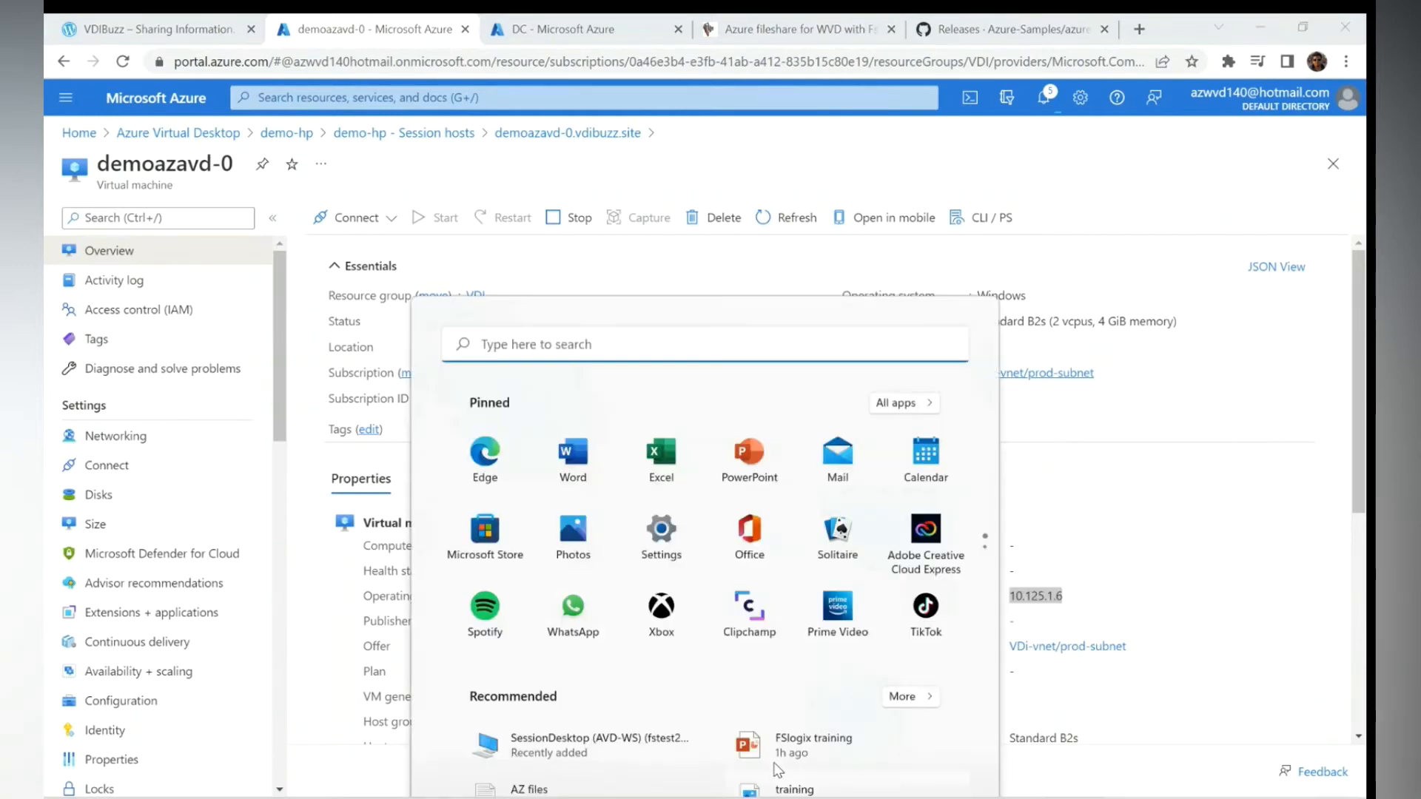
mouse_move(940, 795)
click(1020, 661)
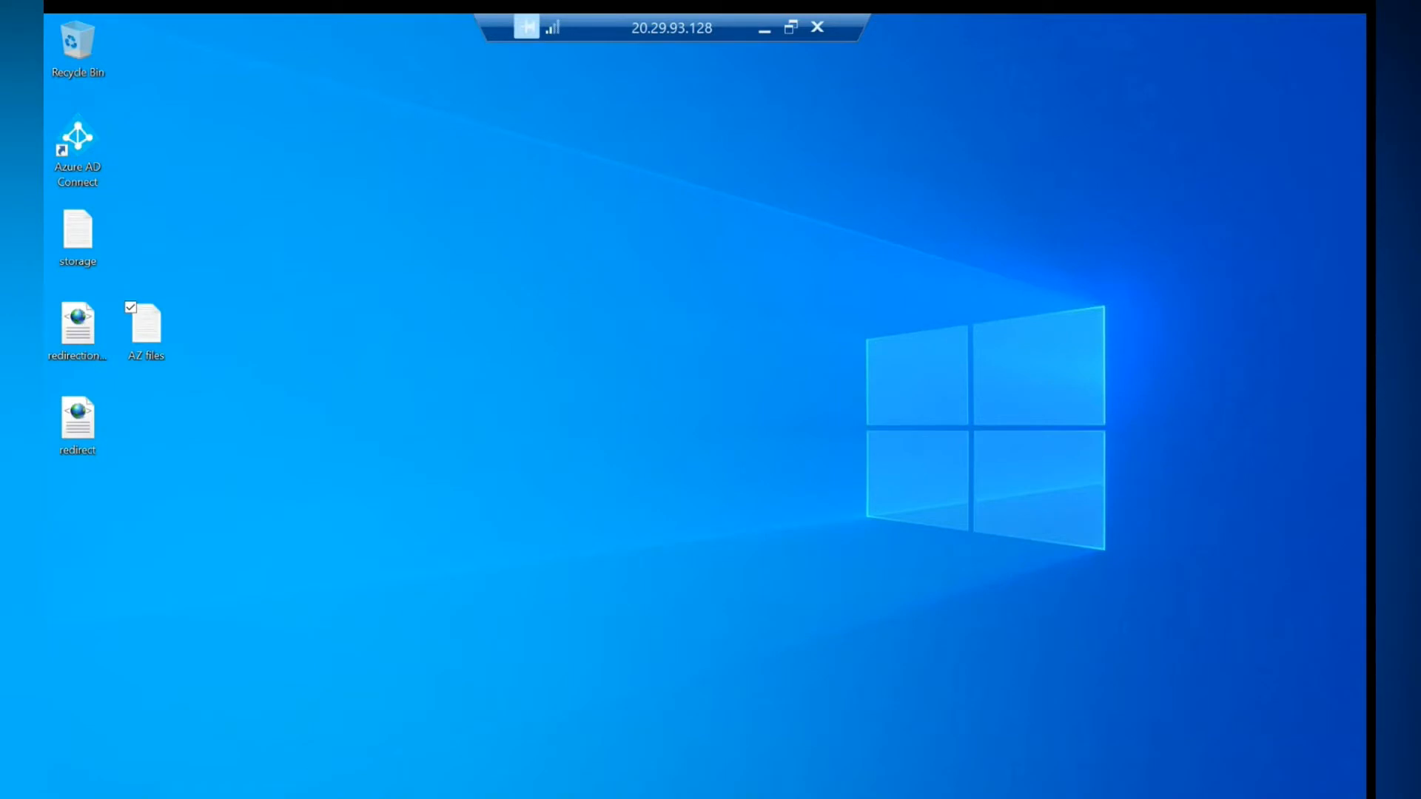
- Launch mstsc from Run and connect to the pasted session host address 10.125.1.6
key(super+x)
click(123, 733)
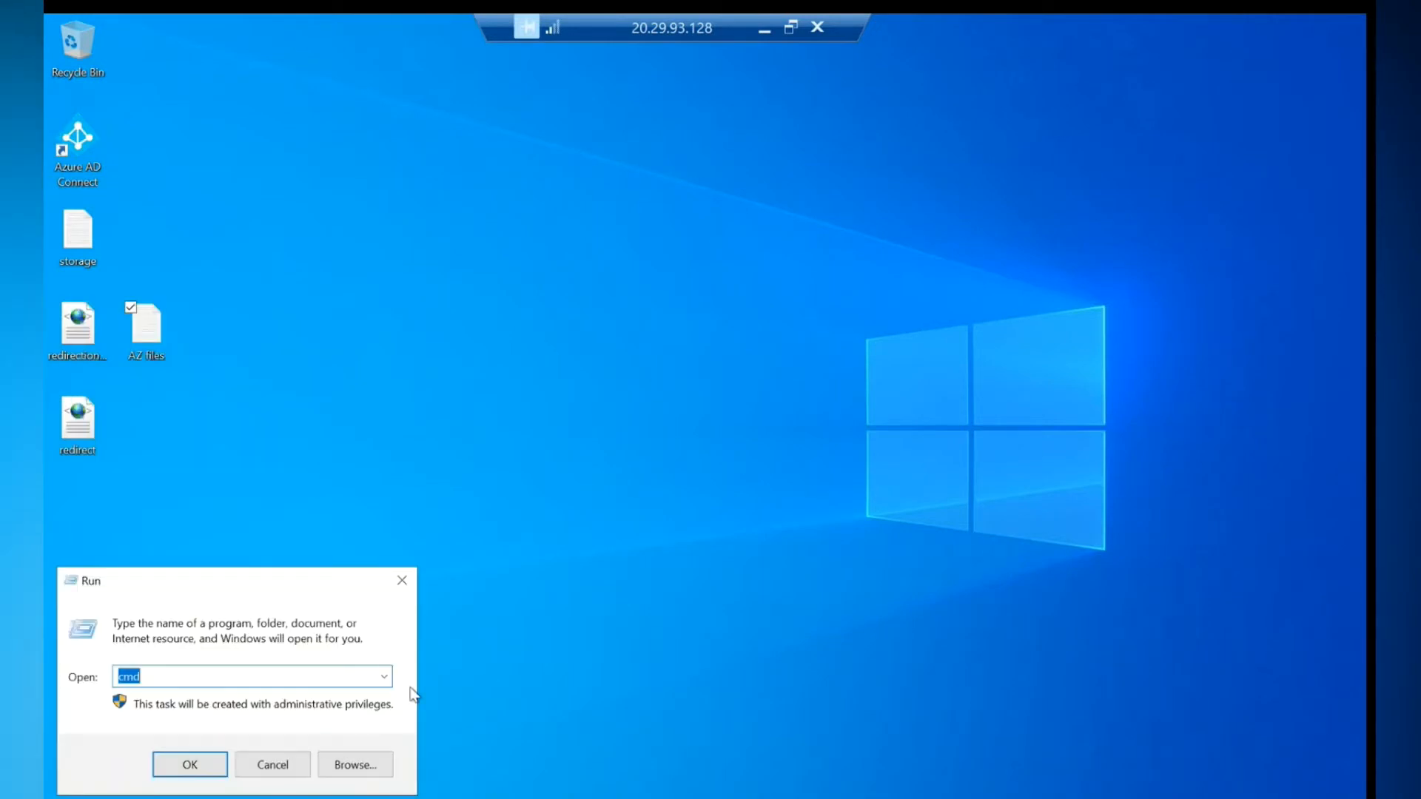
text(mstsc)
key(Return)
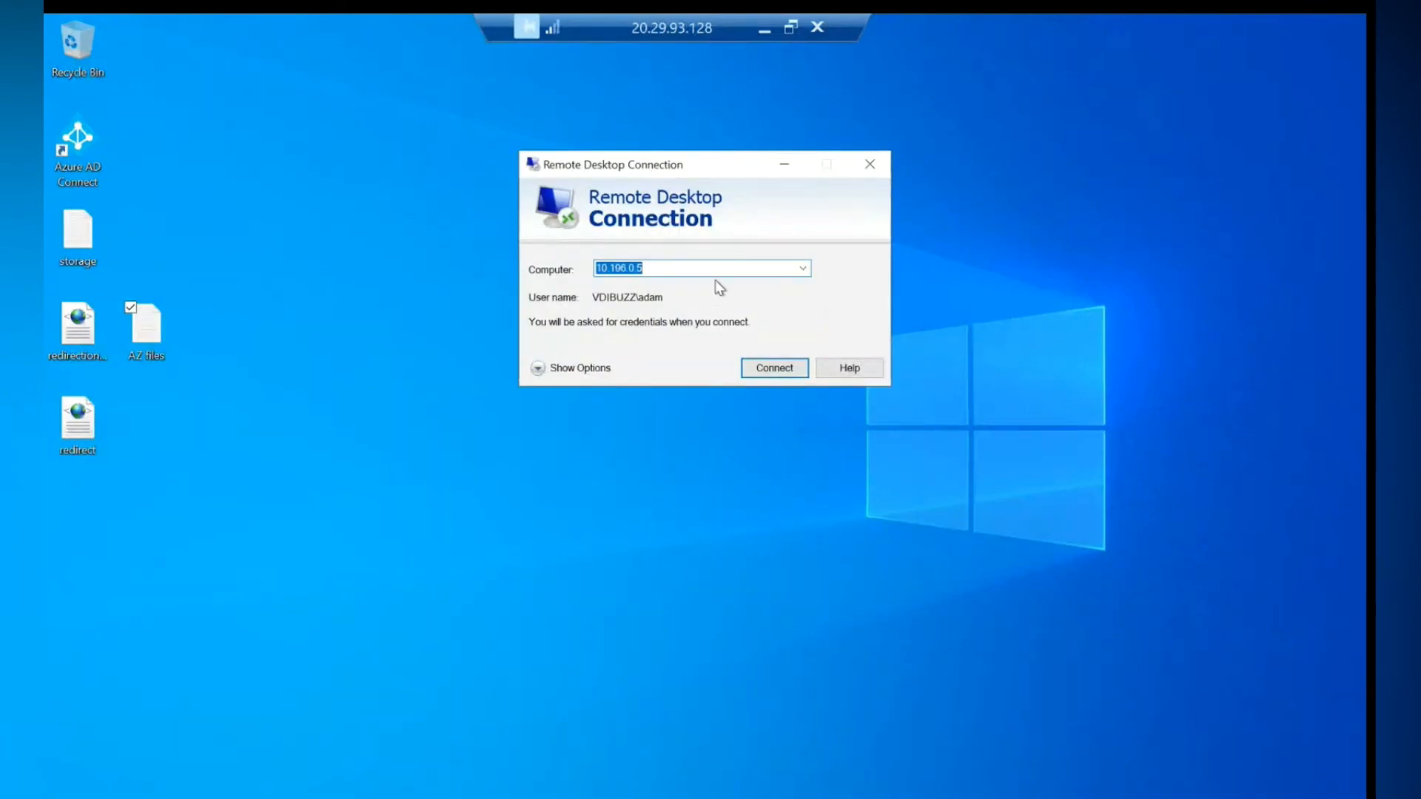
key(ctrl+v)
click(766, 368)
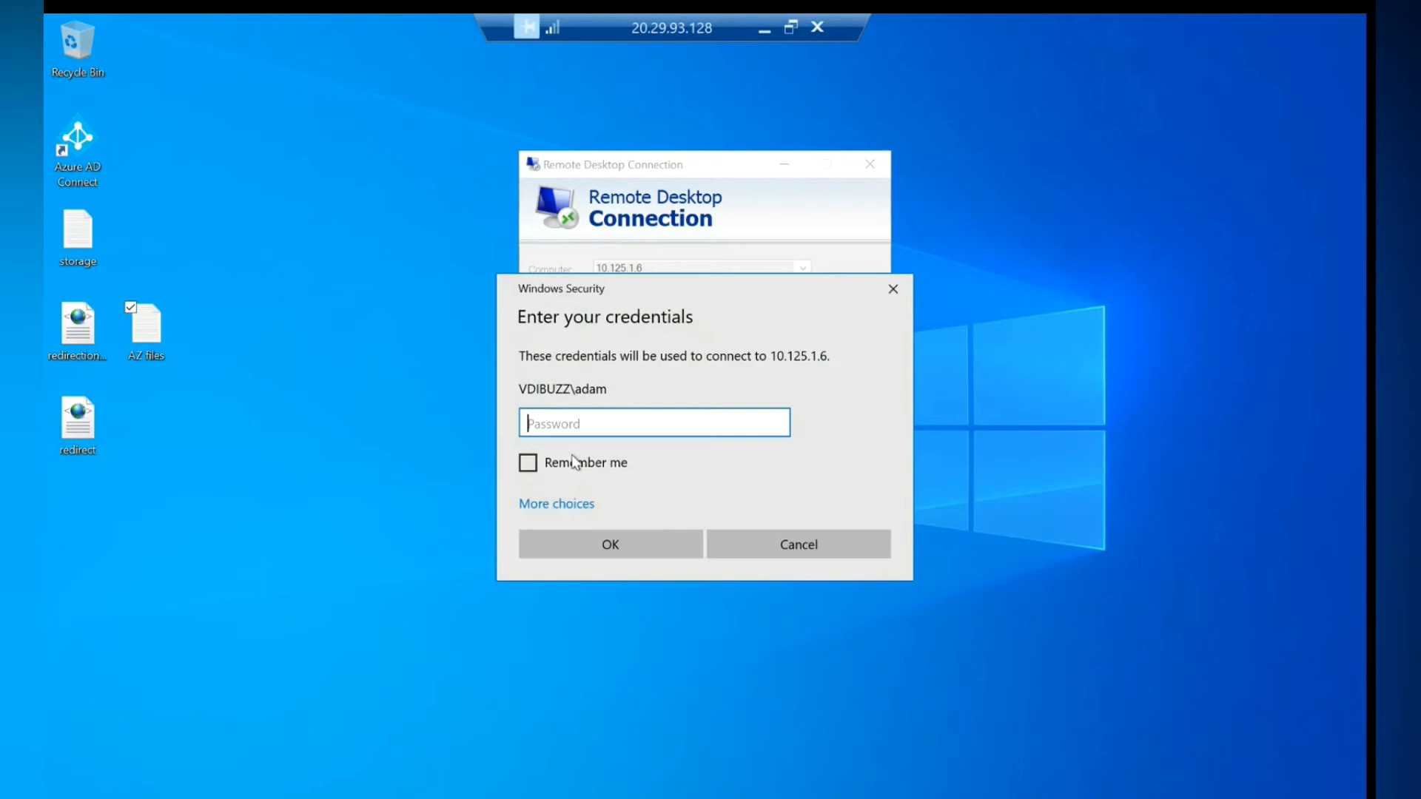
- Enter the account password, accept the certificate warning, and maximise the 10.125.1.6 session
text(***************)
key(Return)
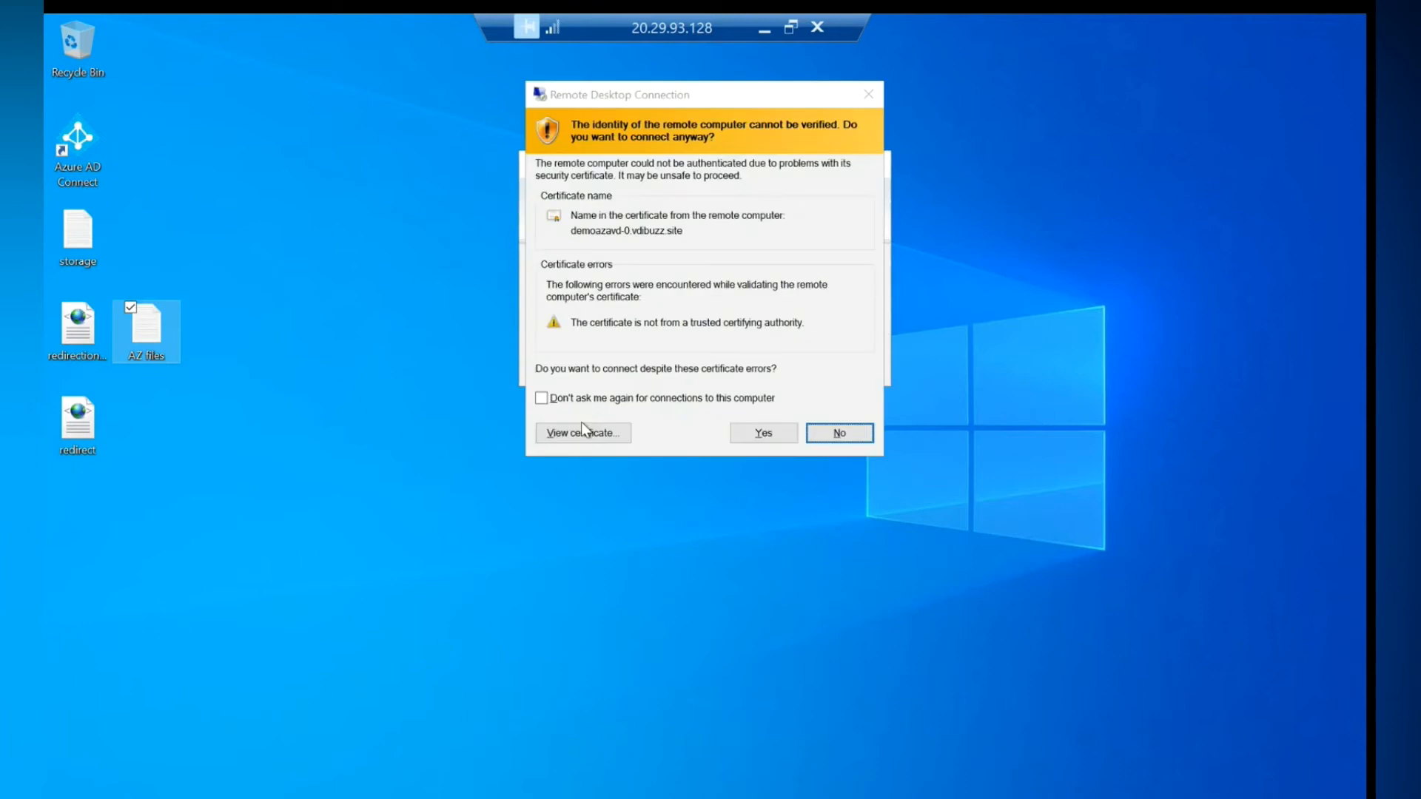
click(781, 434)
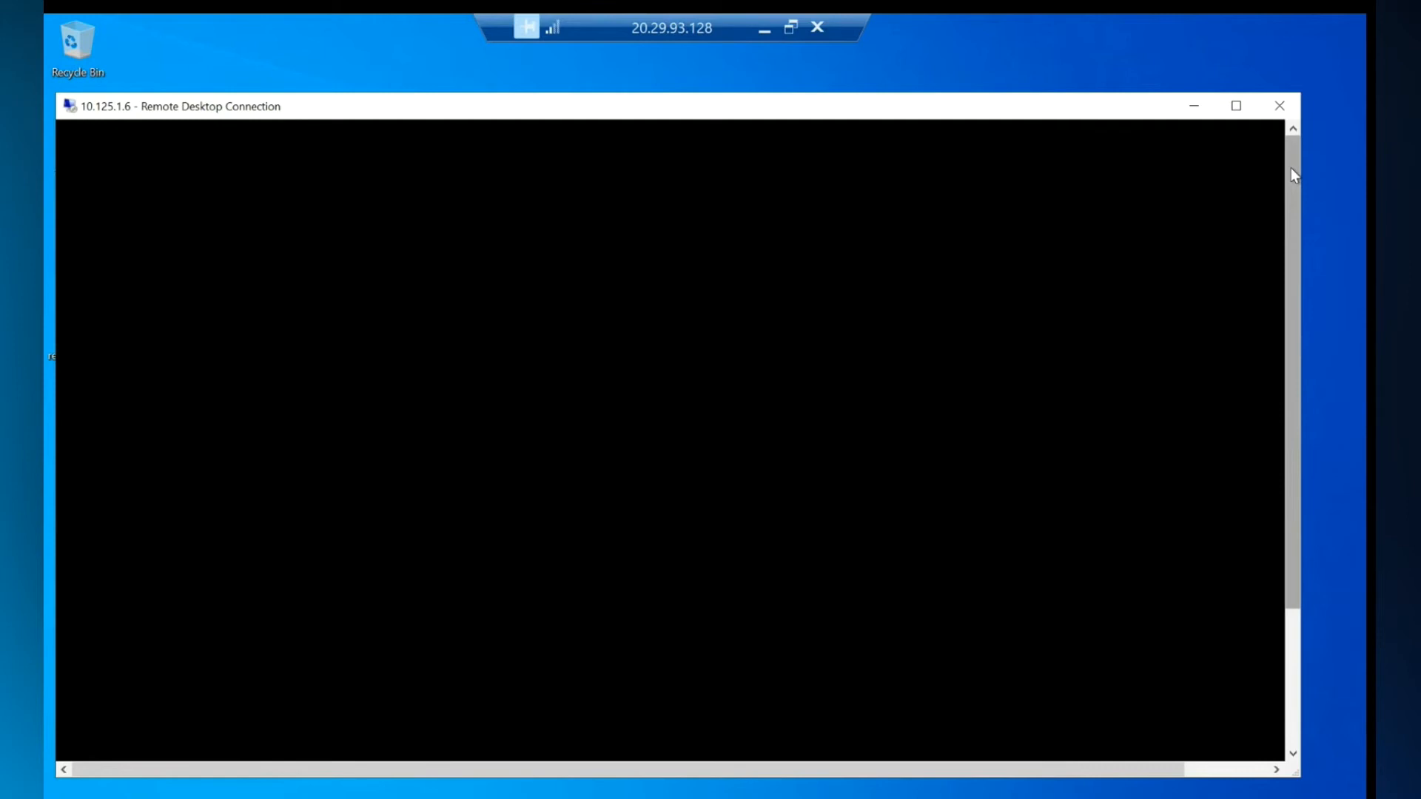
drag(1294, 195, 1298, 361)
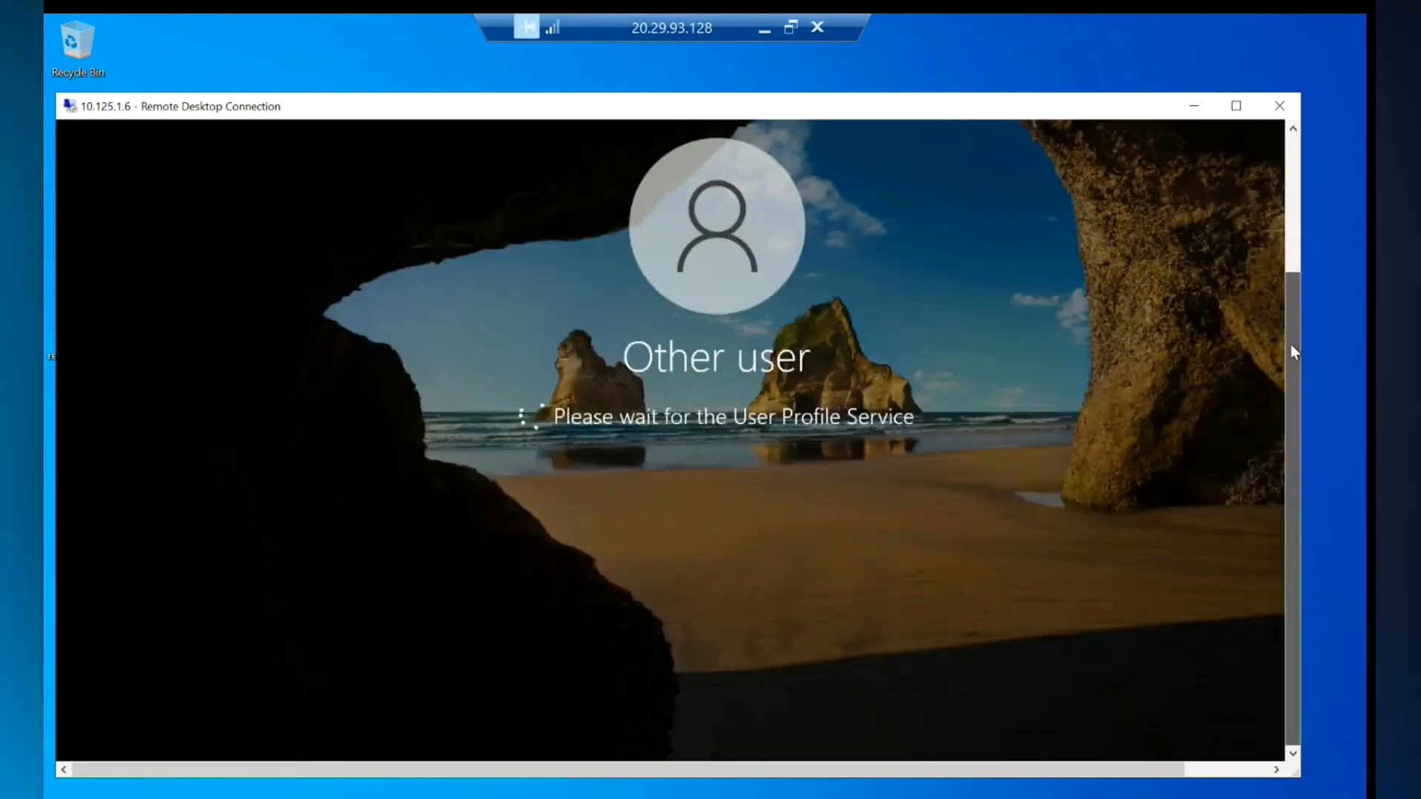
click(1239, 102)
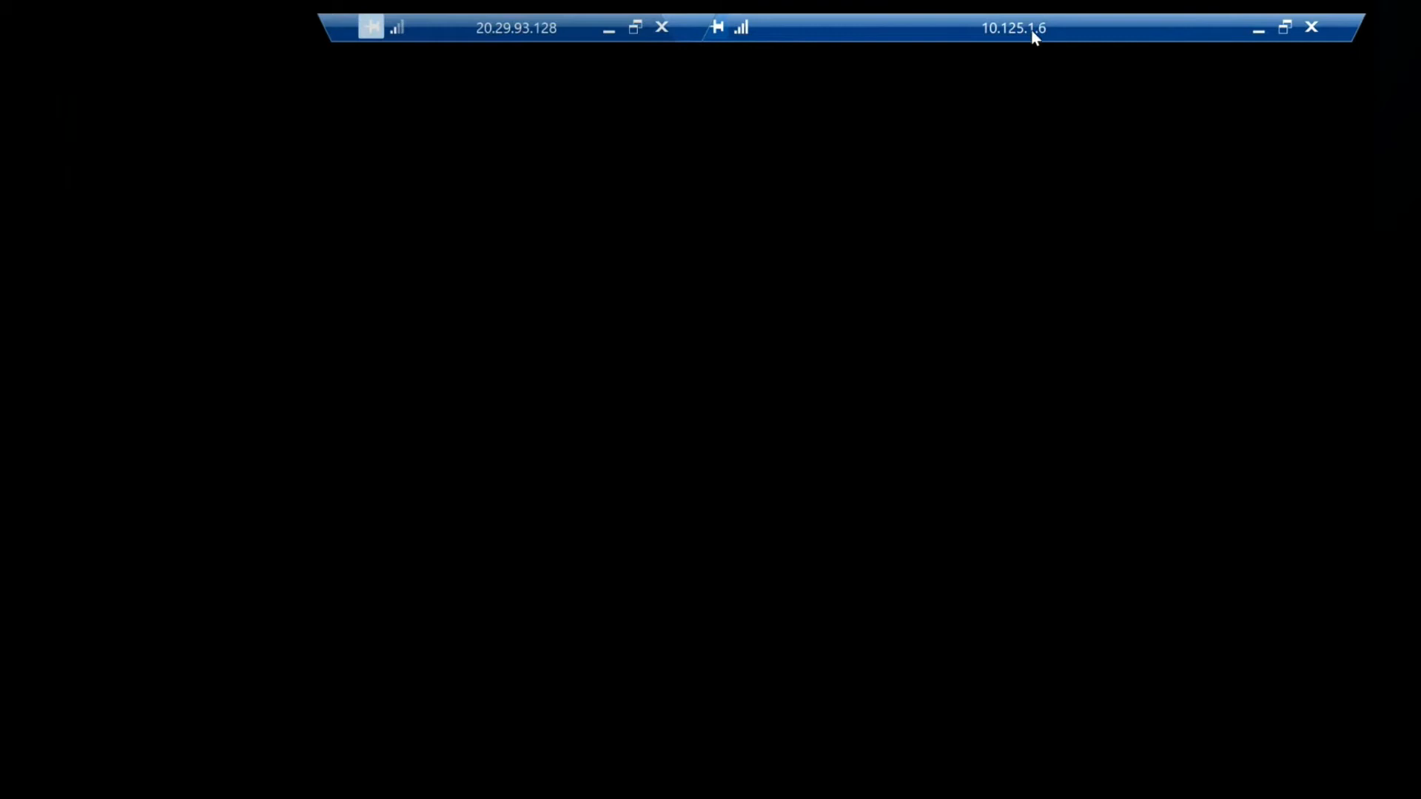
drag(530, 32, 416, 31)
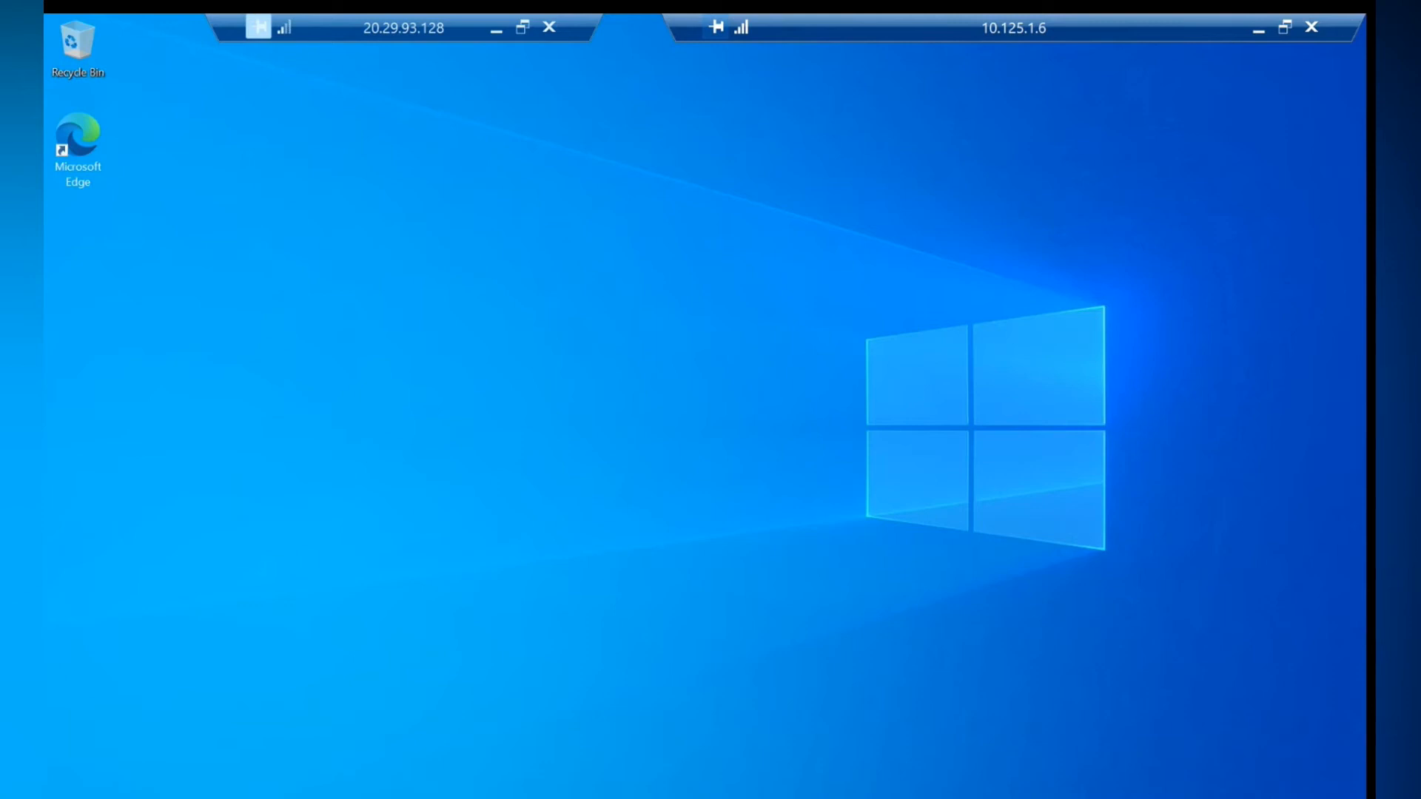
- Open Programs and Features on the session host with appwiz.cpl
right_click(67, 793)
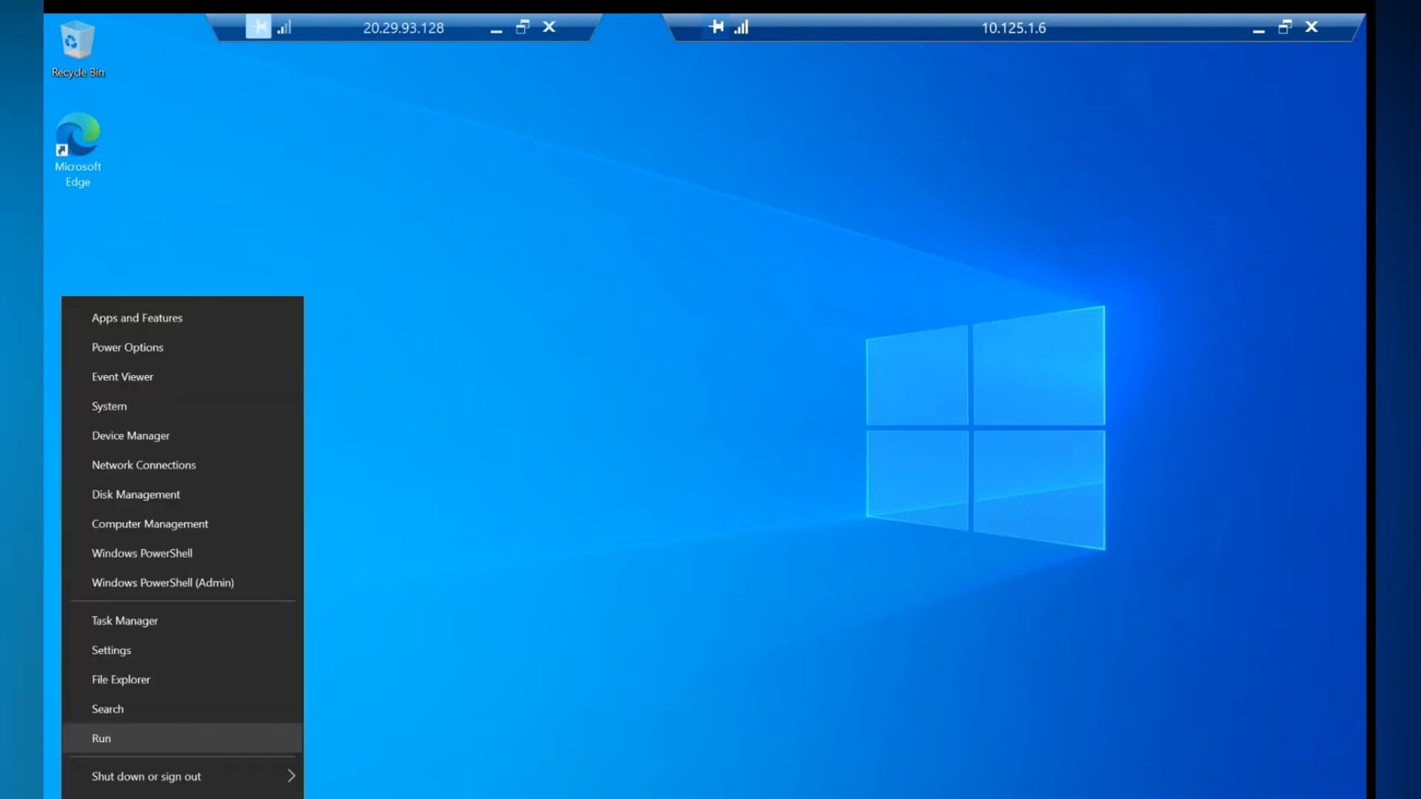
click(106, 741)
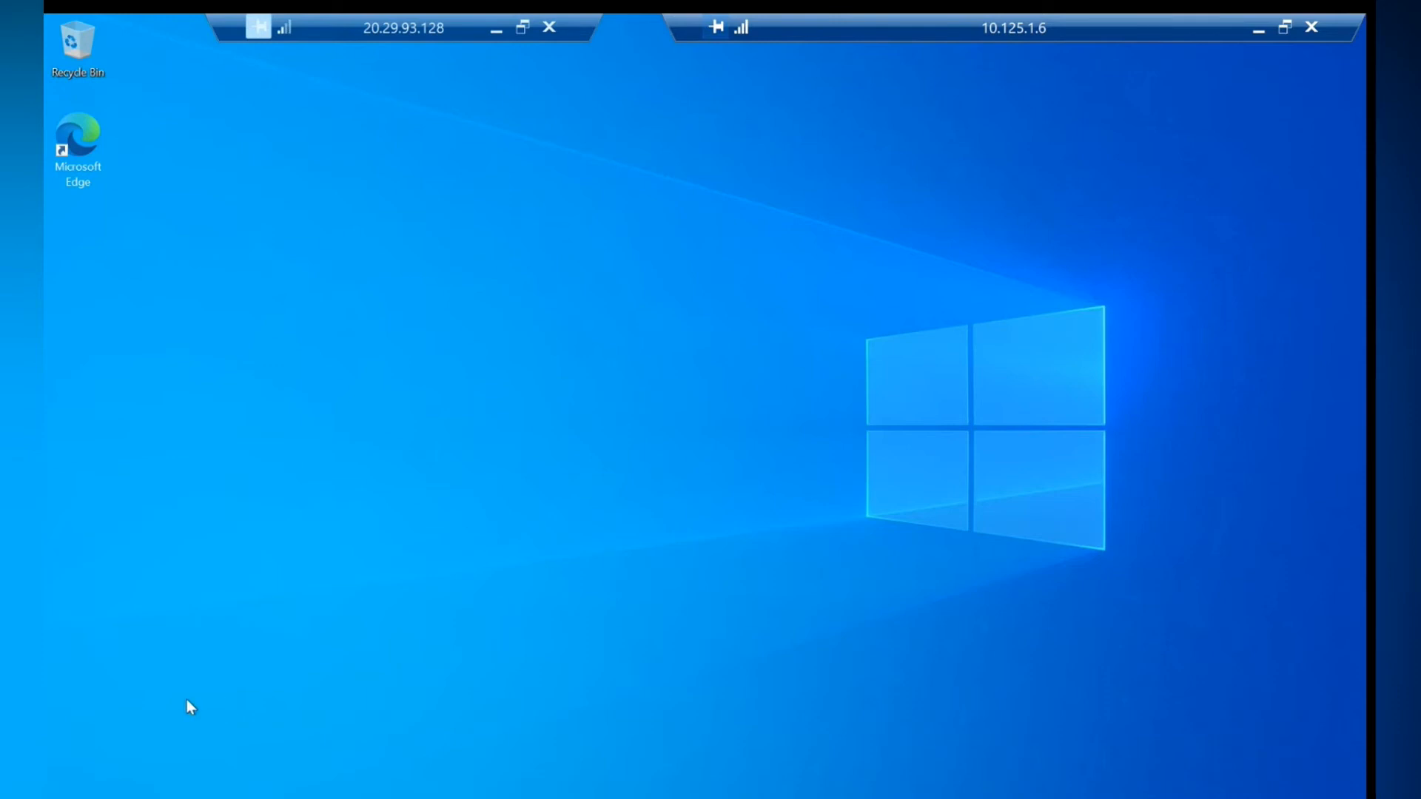
text(app)
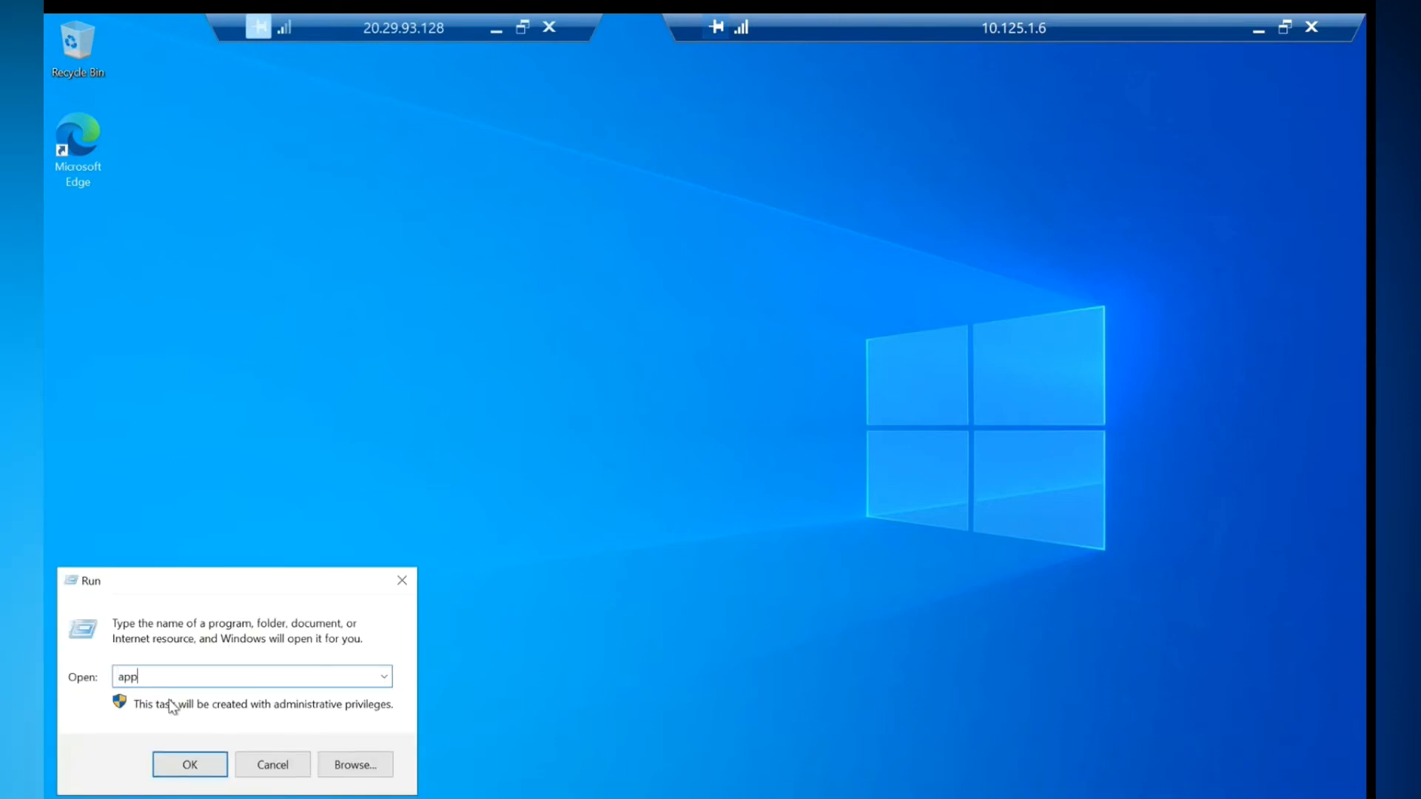
text(wiz.cpl)
key(Return)
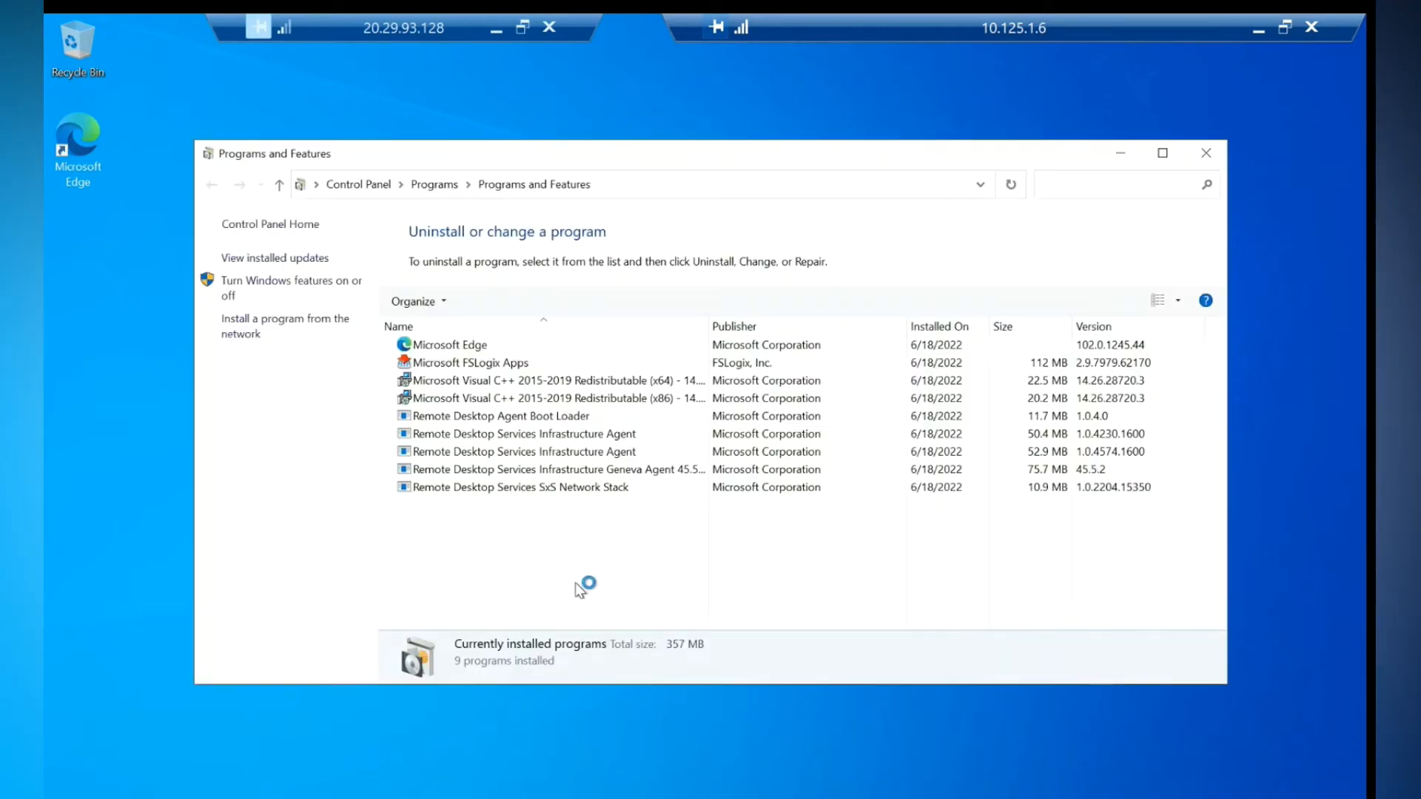
- Uninstall Microsoft FSLogix Apps 2.9.7979.62170 and minimise the 10.125.1.6 session
click(503, 363)
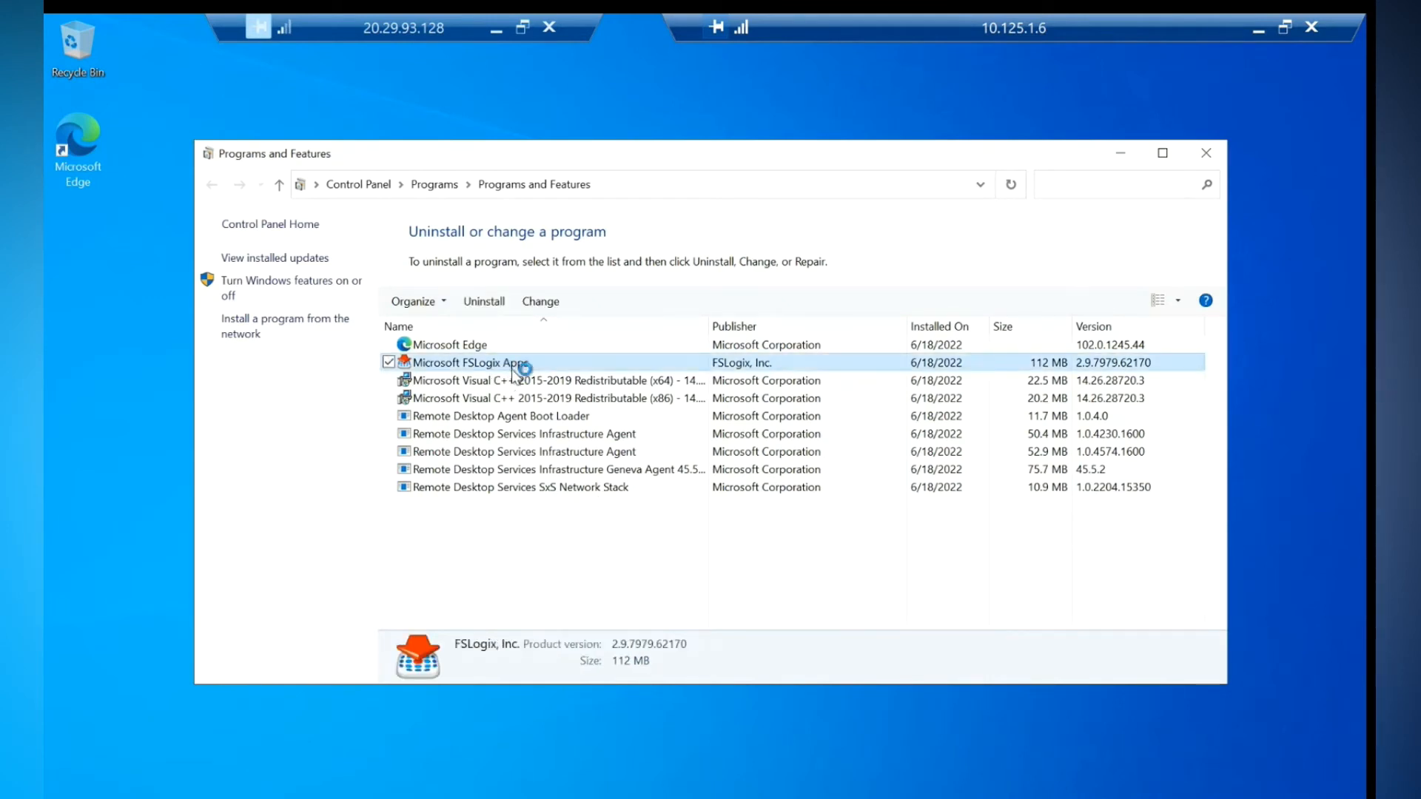
right_click(512, 367)
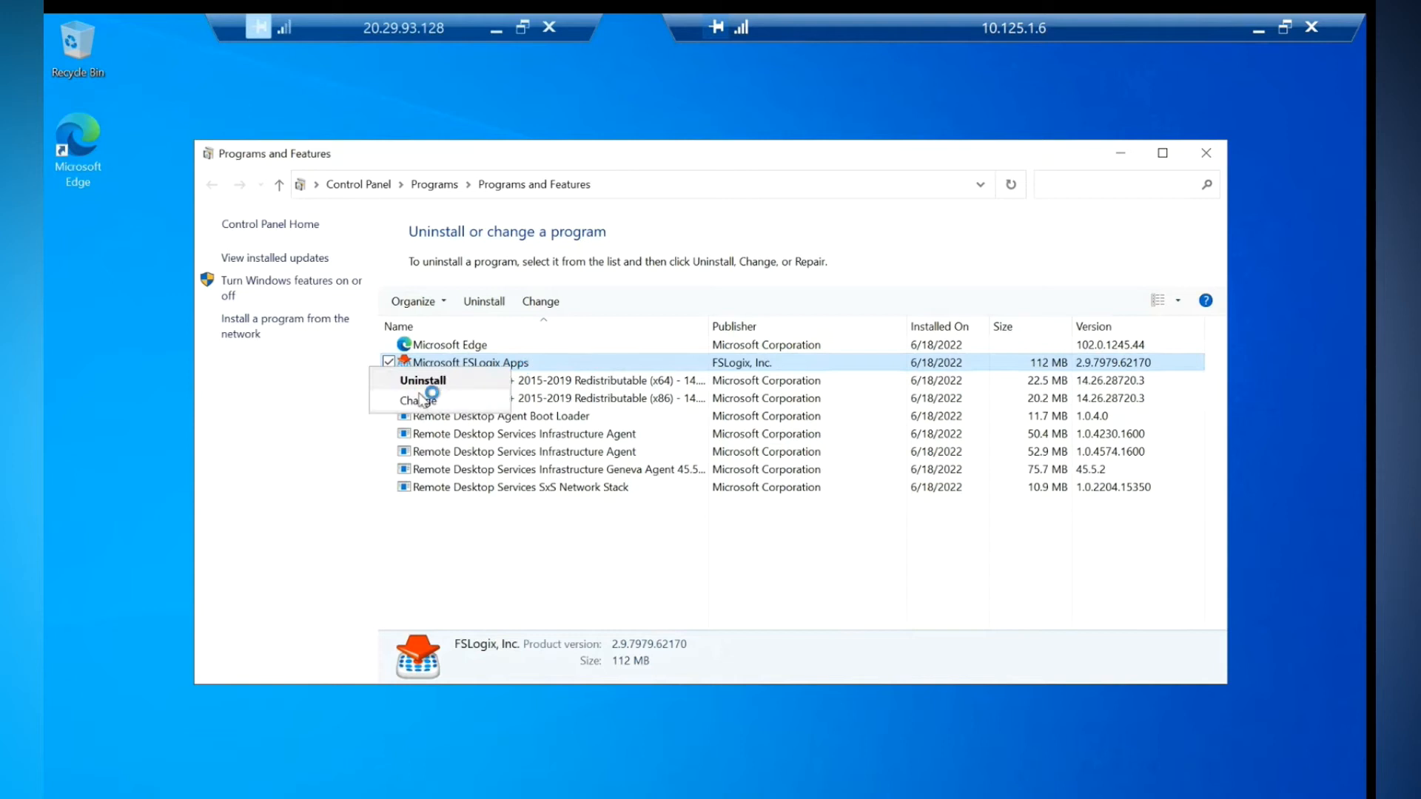
click(422, 398)
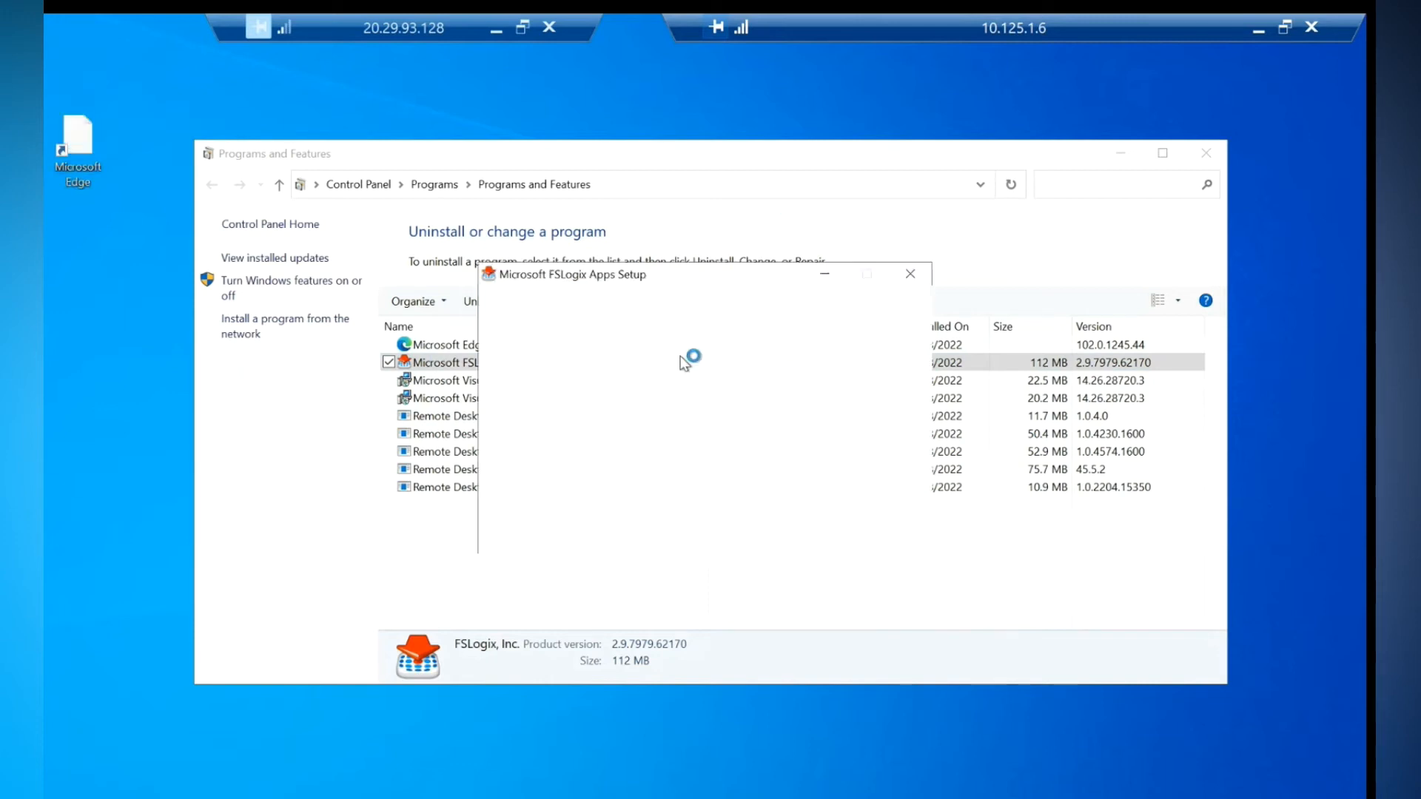
click(820, 534)
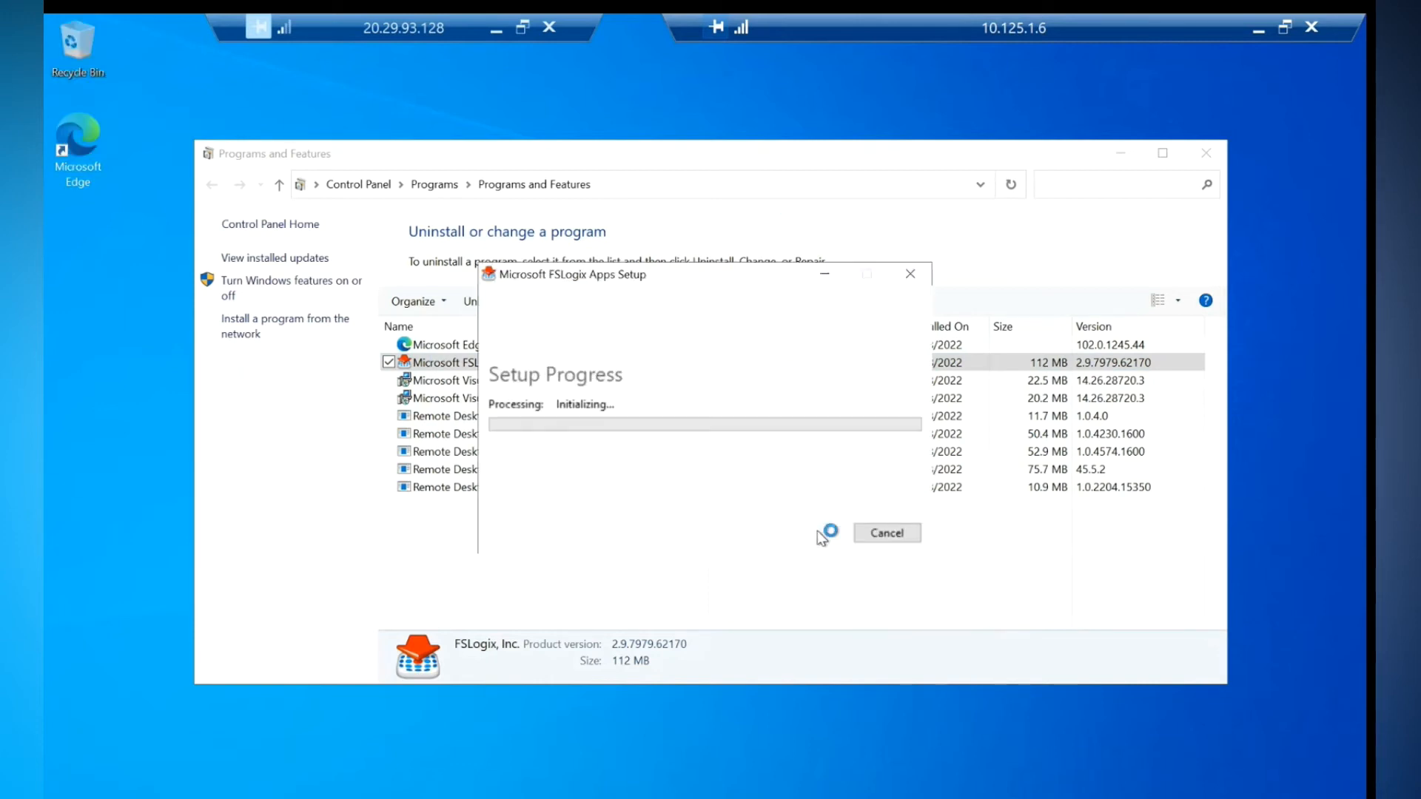
click(1254, 28)
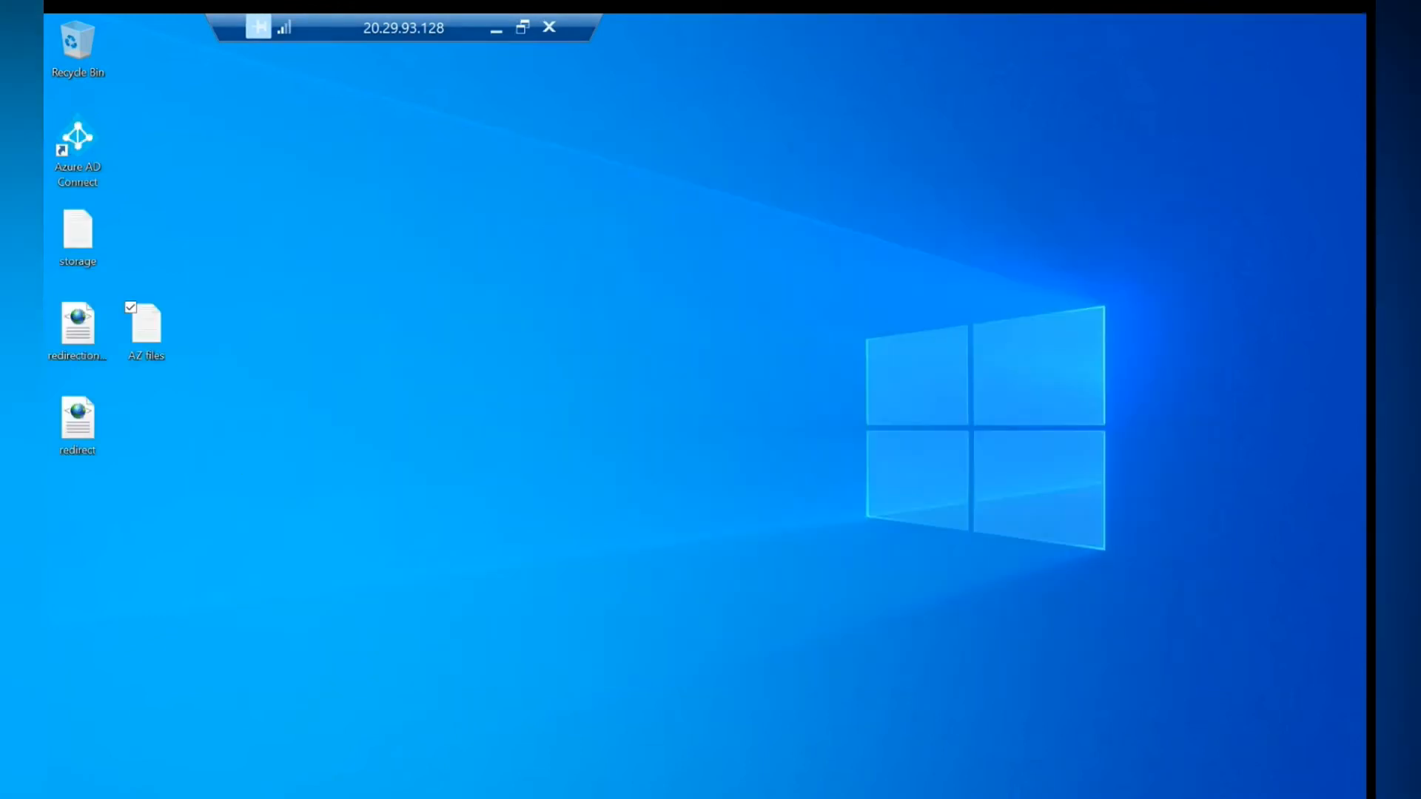
- Open File Explorer and browse through C: and Users to the test user's profile folder
key(super)
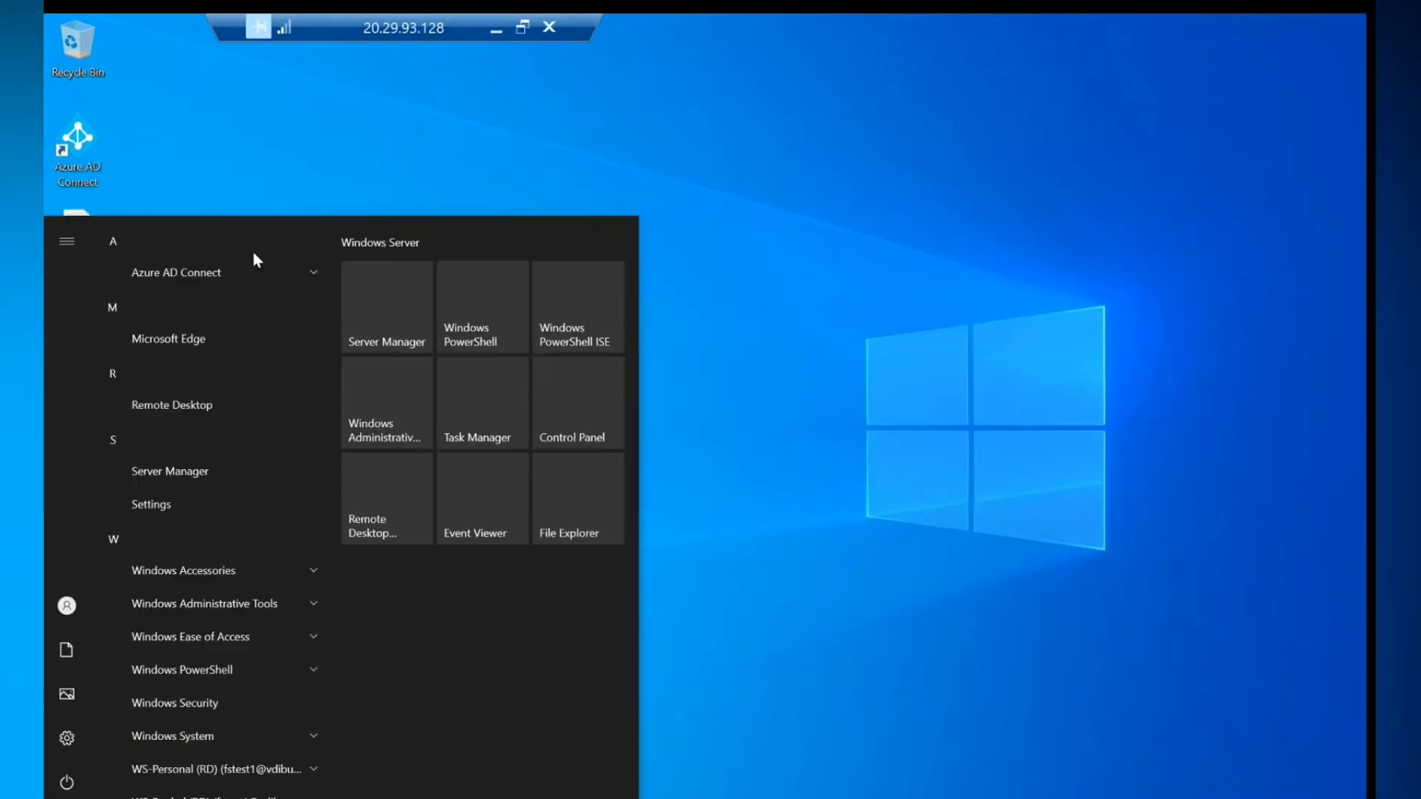
click(589, 503)
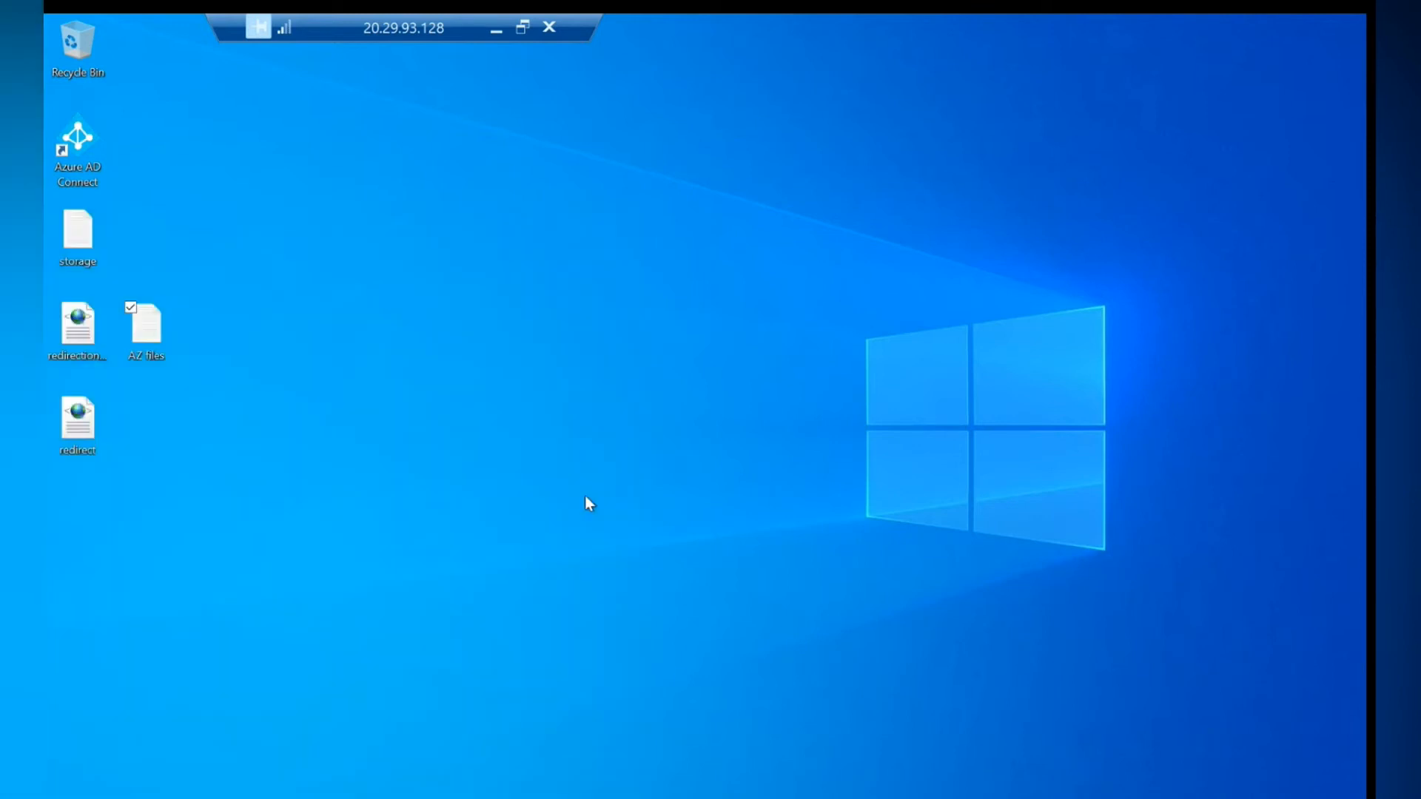
click(385, 265)
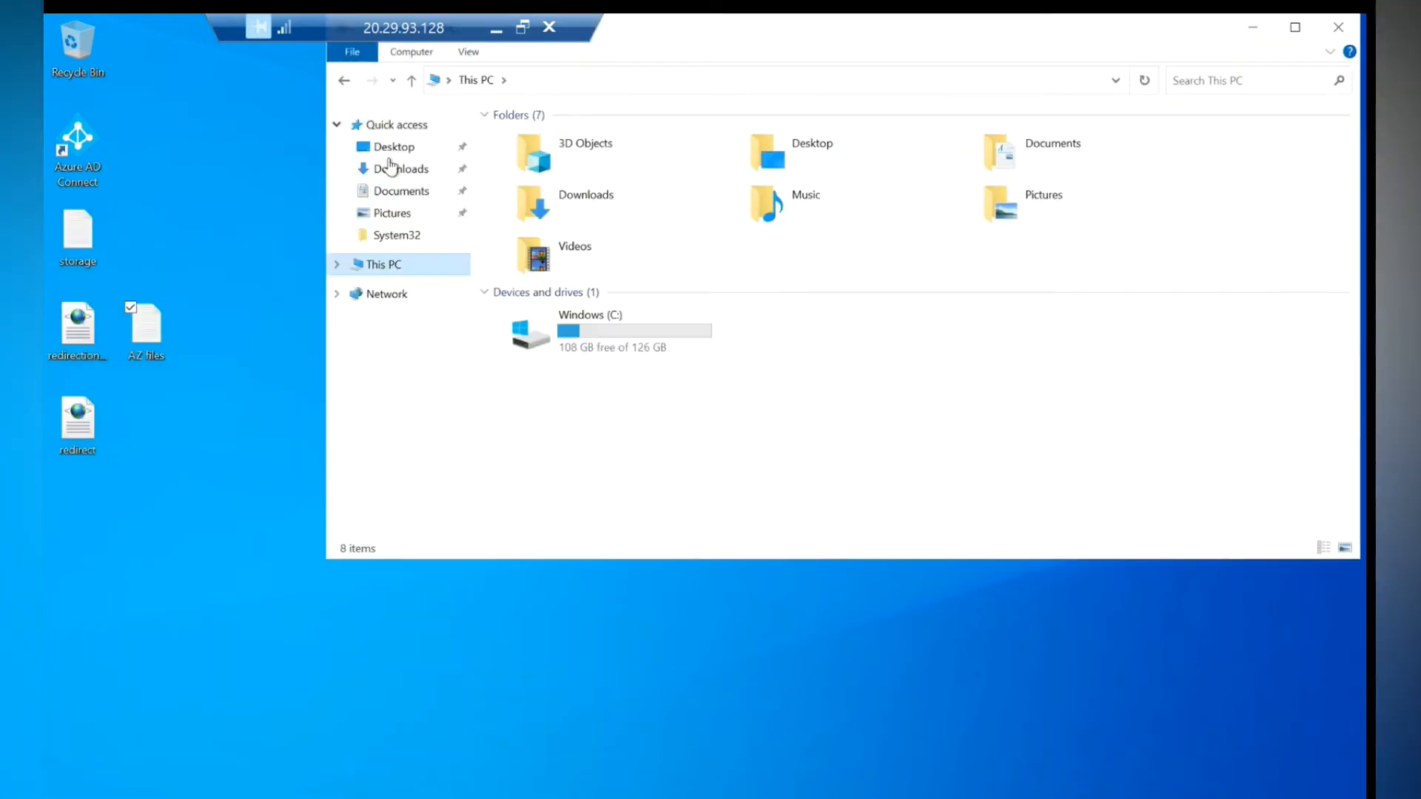
click(391, 167)
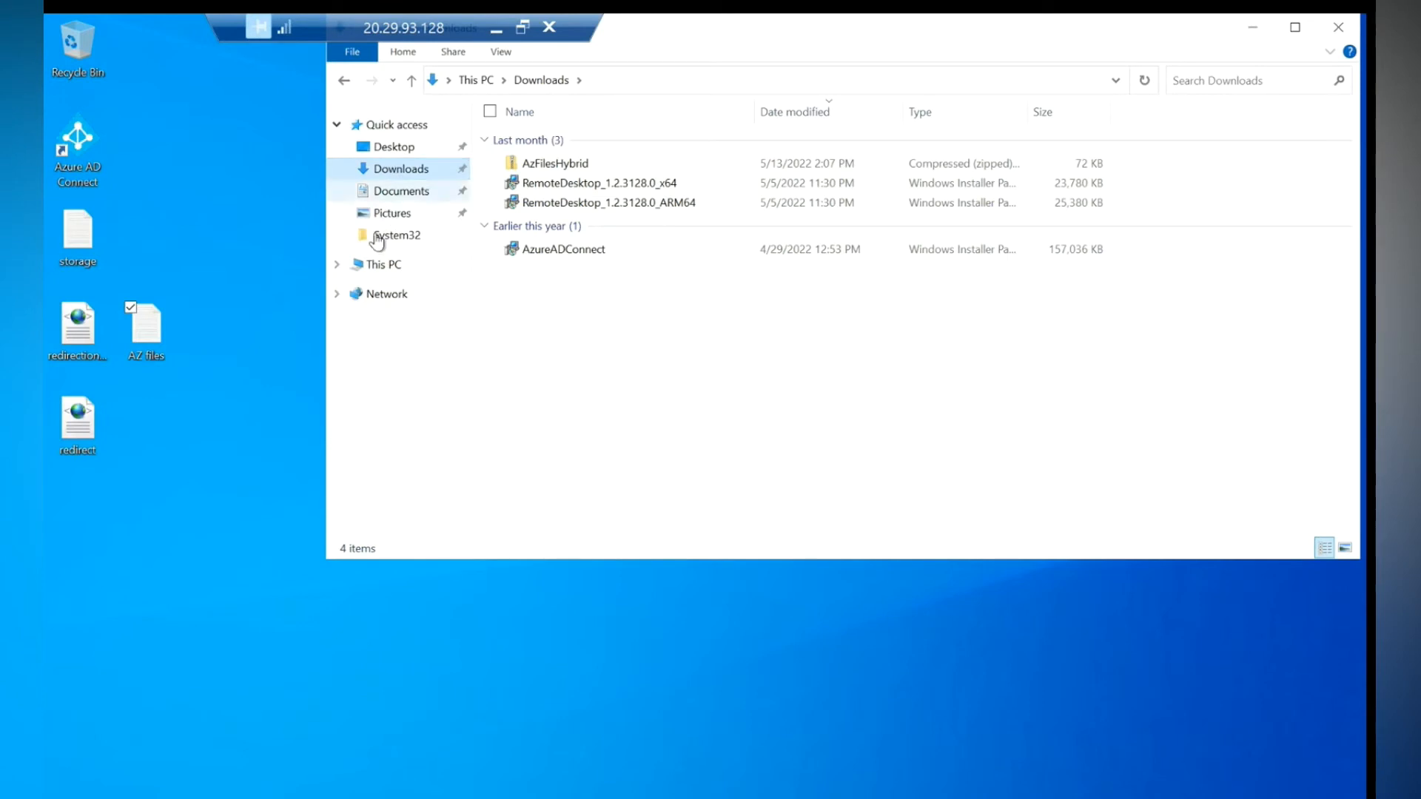
click(392, 265)
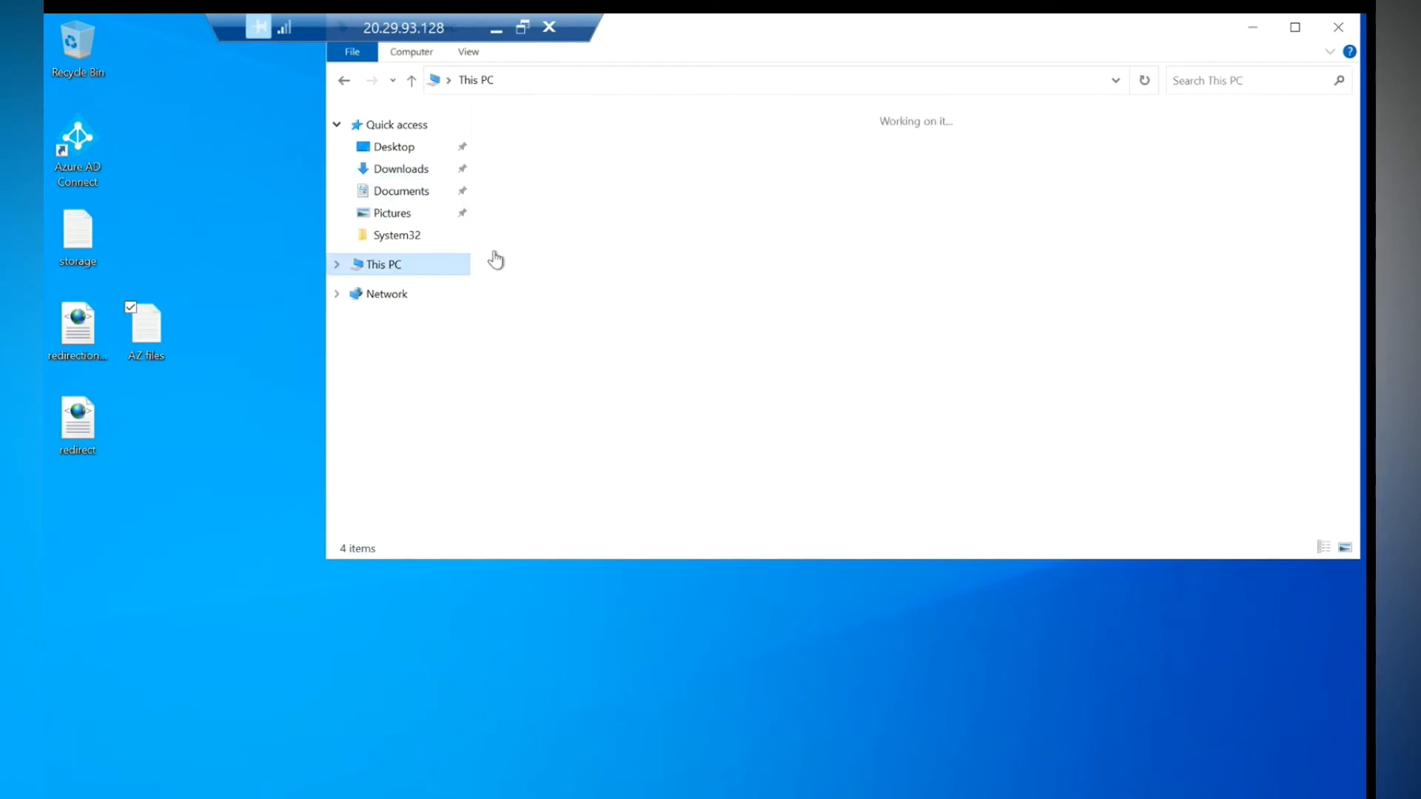
double_click(529, 263)
double_click(537, 257)
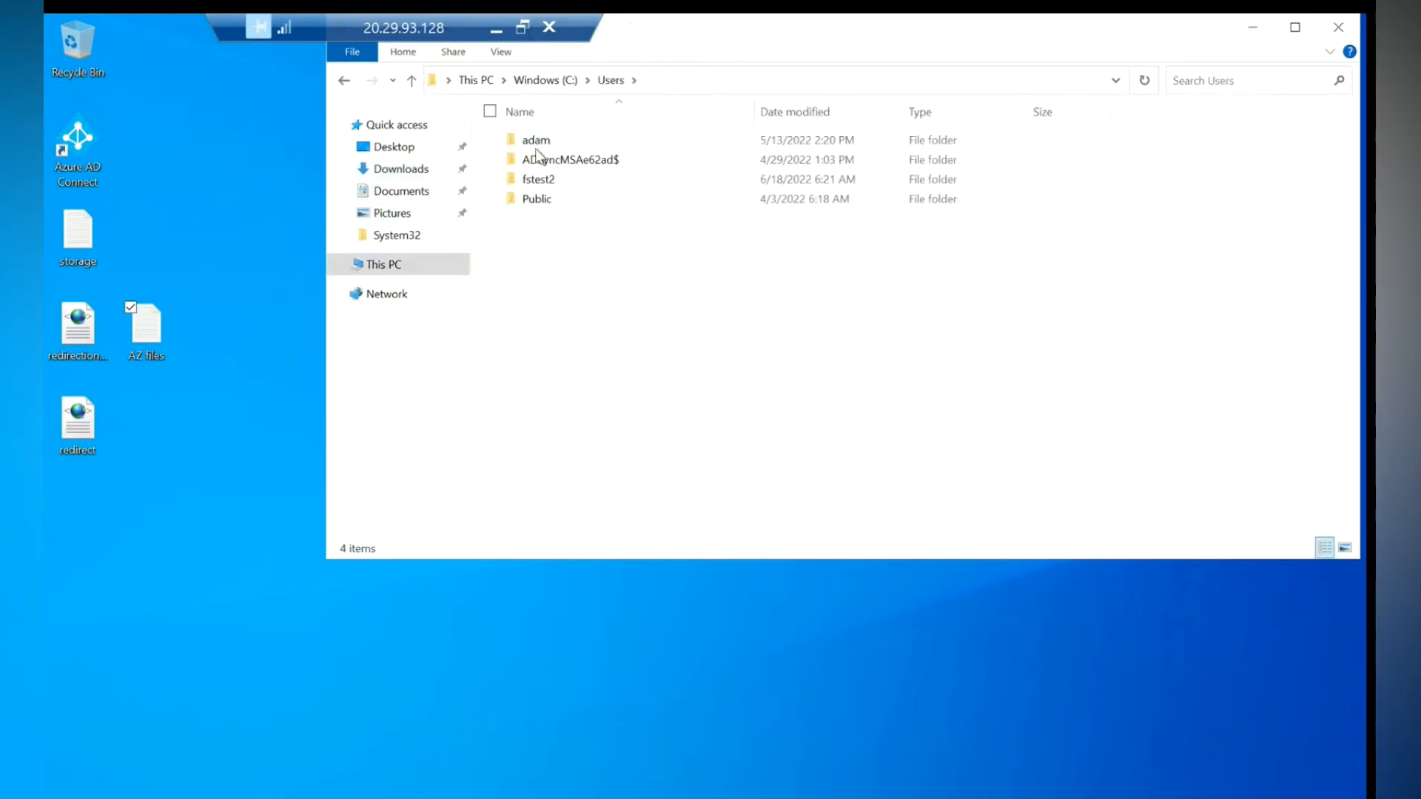
double_click(547, 184)
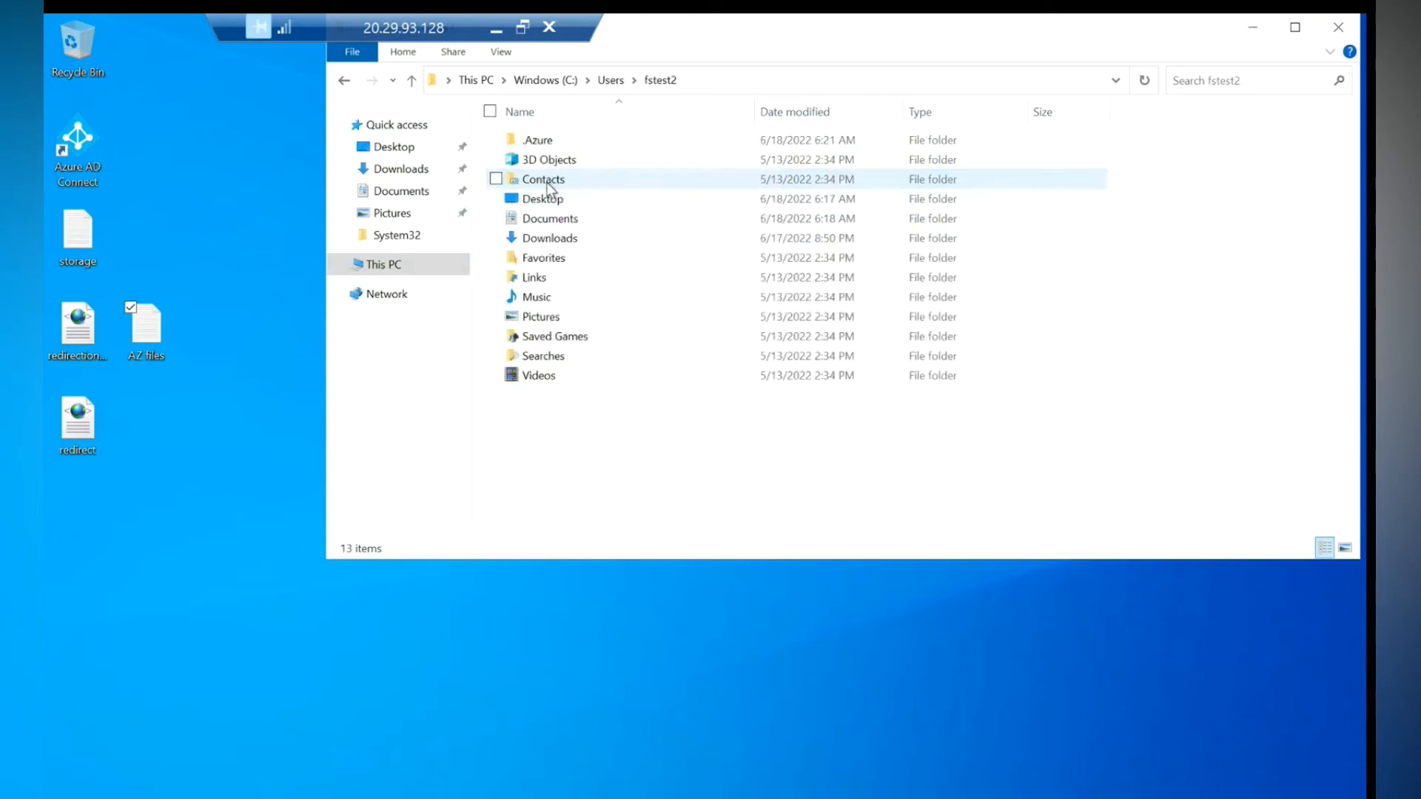
- In Downloads, copy the FSLogix_Apps_2.9.8171.14983 folder
click(554, 221)
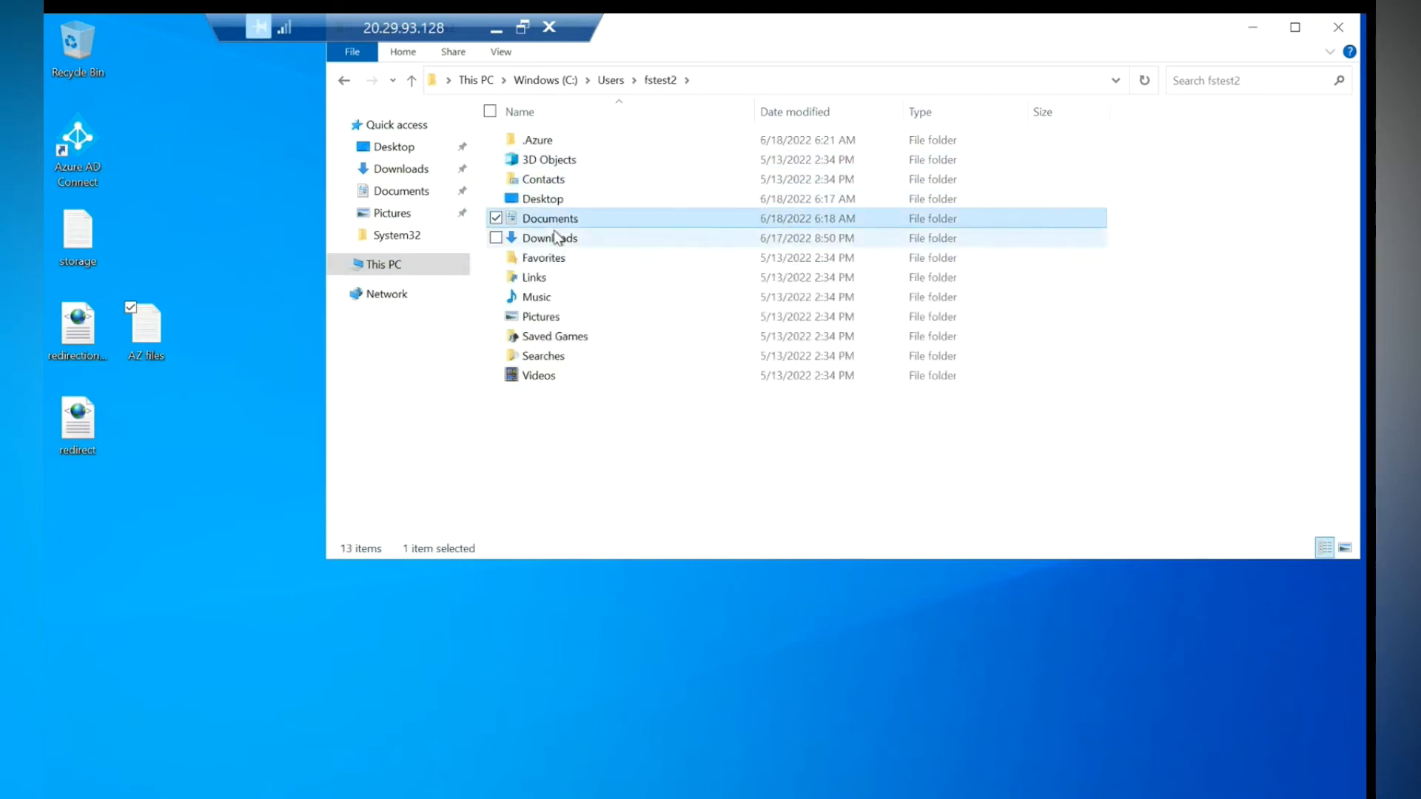
double_click(557, 237)
double_click(575, 145)
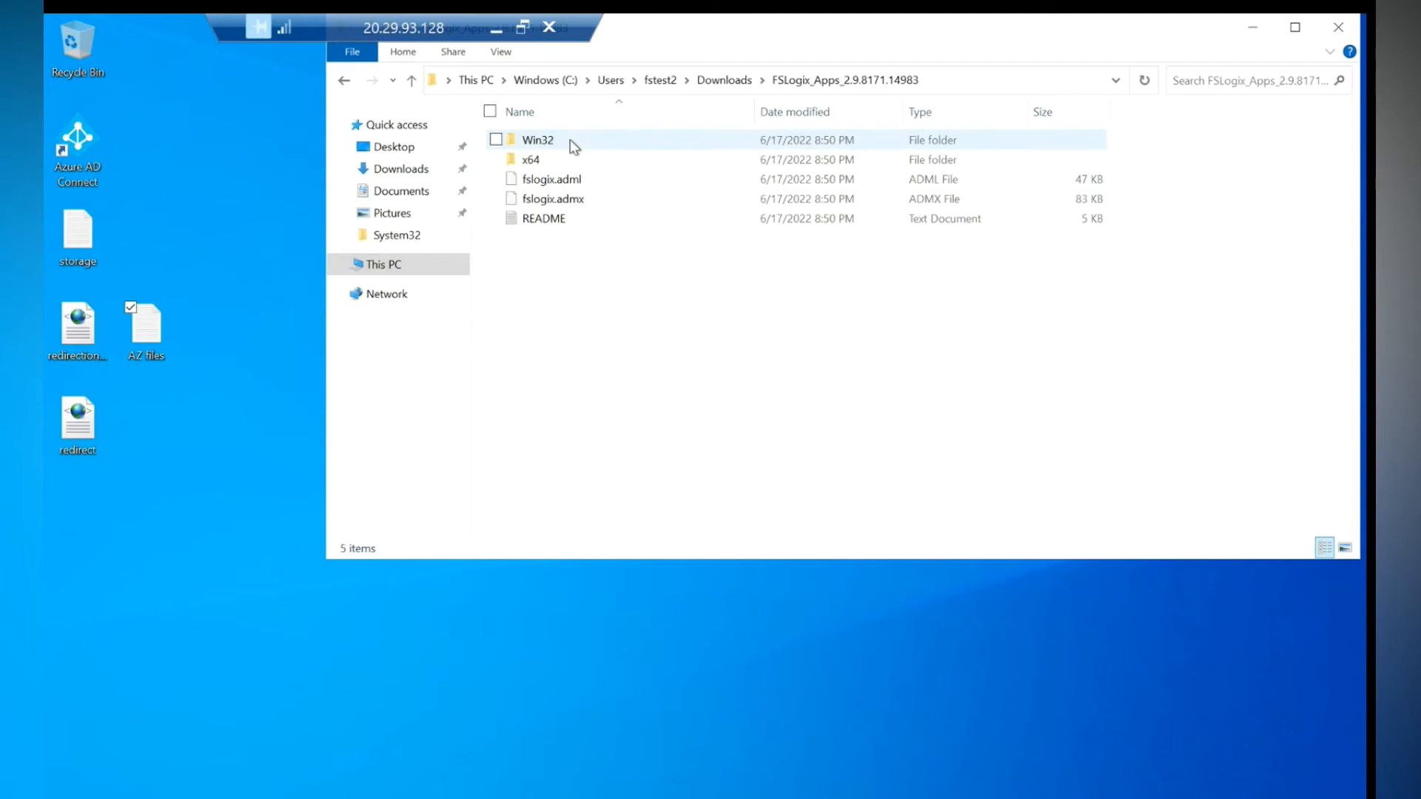
click(345, 80)
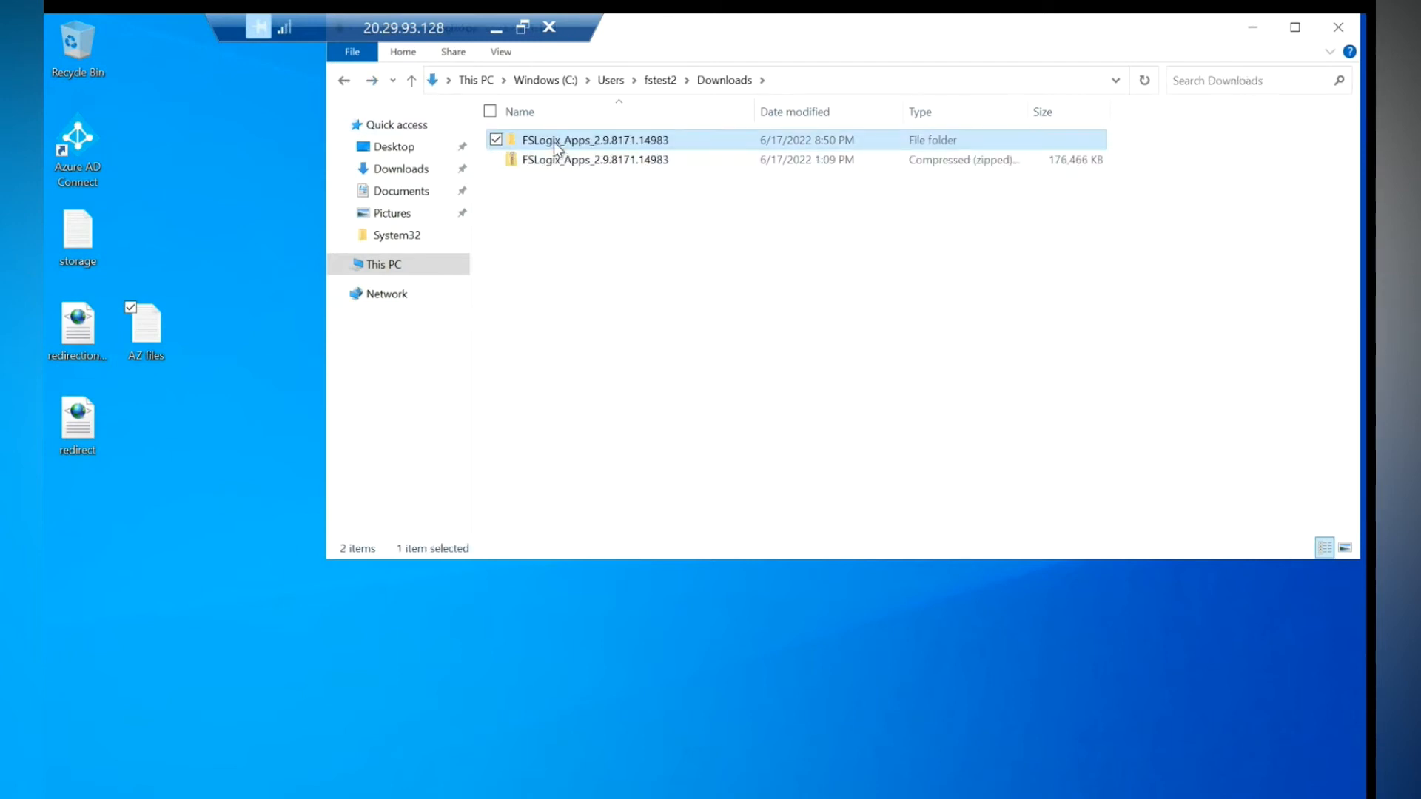
right_click(557, 145)
click(376, 360)
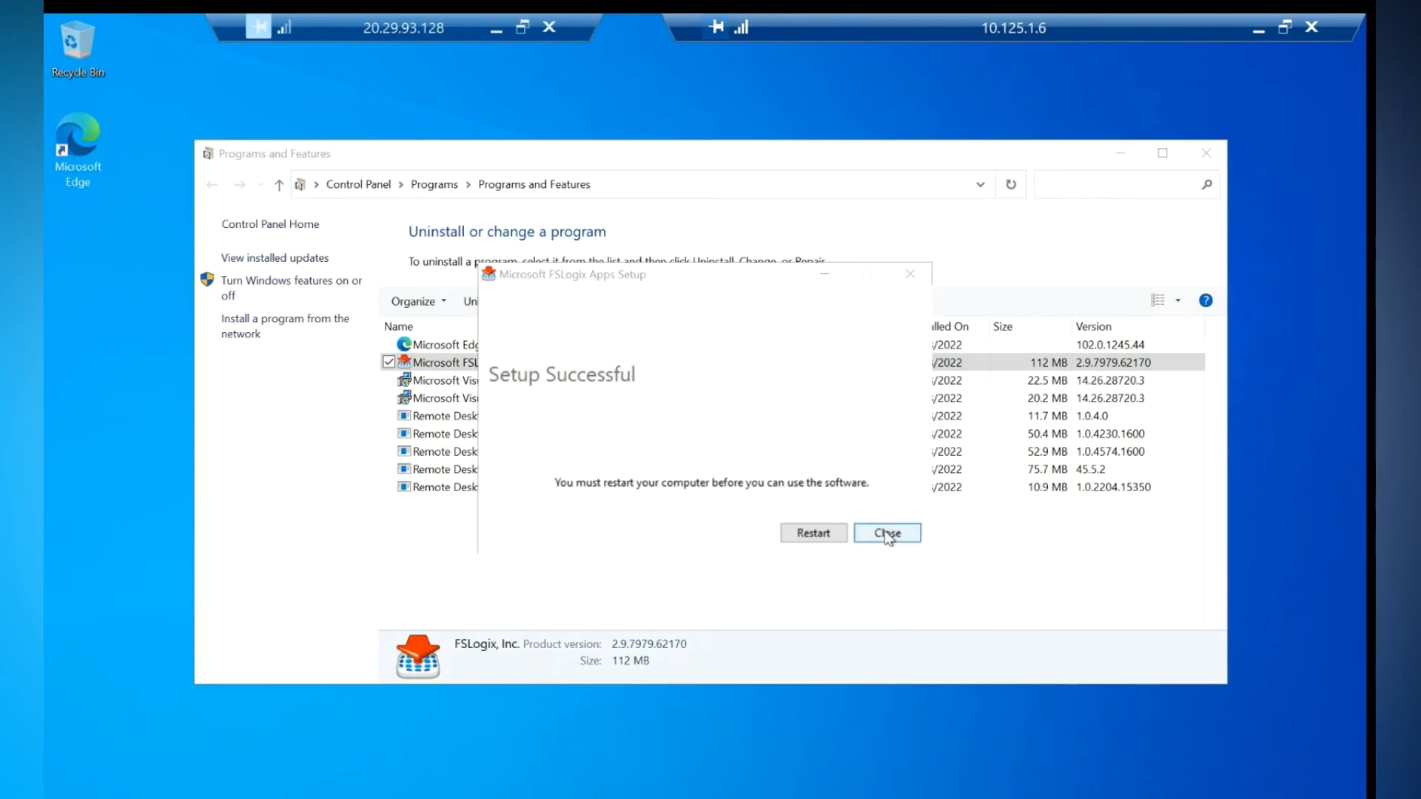
- Paste FSLogix_Apps_2.9.8171.14983 onto the 10.125.1.6 desktop and close the Setup Successful dialog
right_click(135, 336)
click(108, 408)
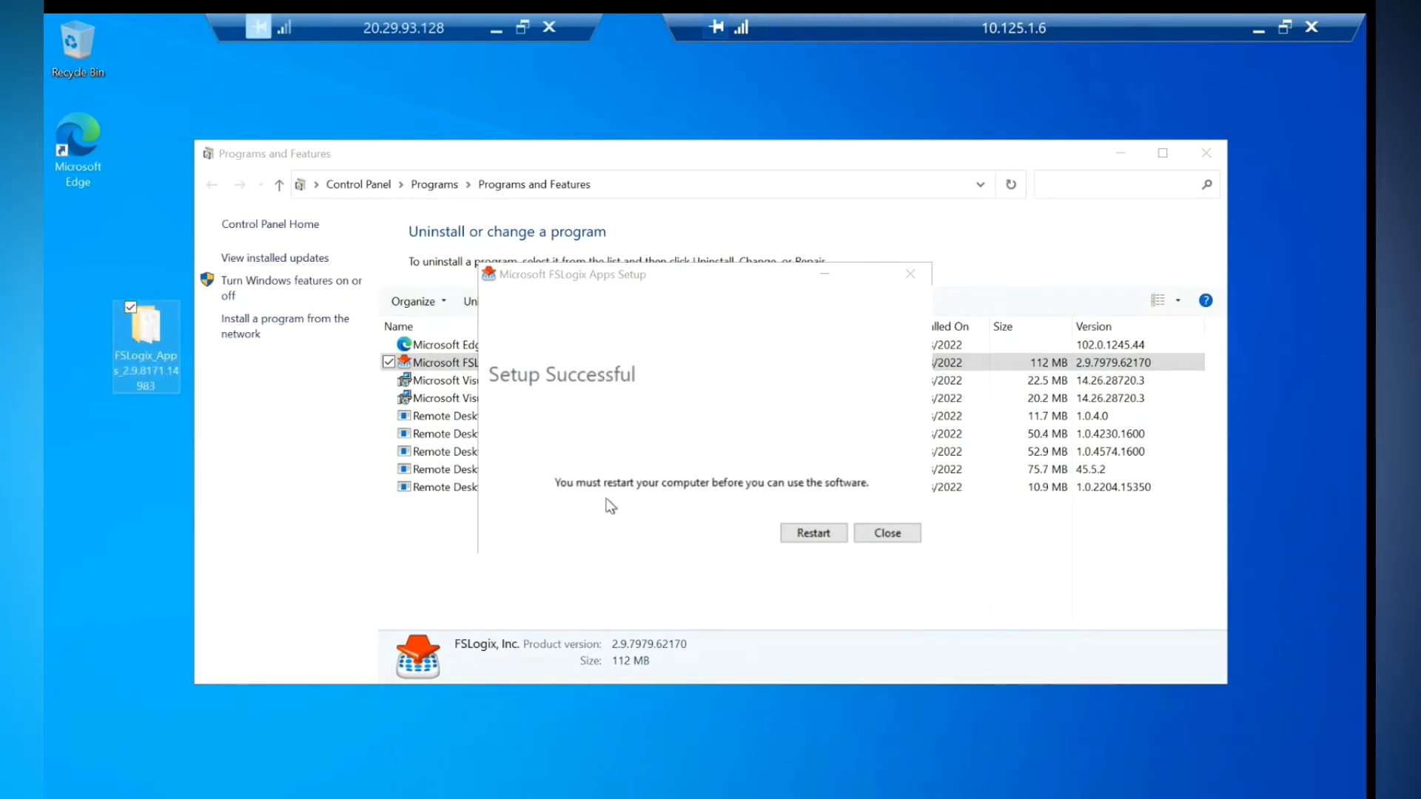
click(807, 534)
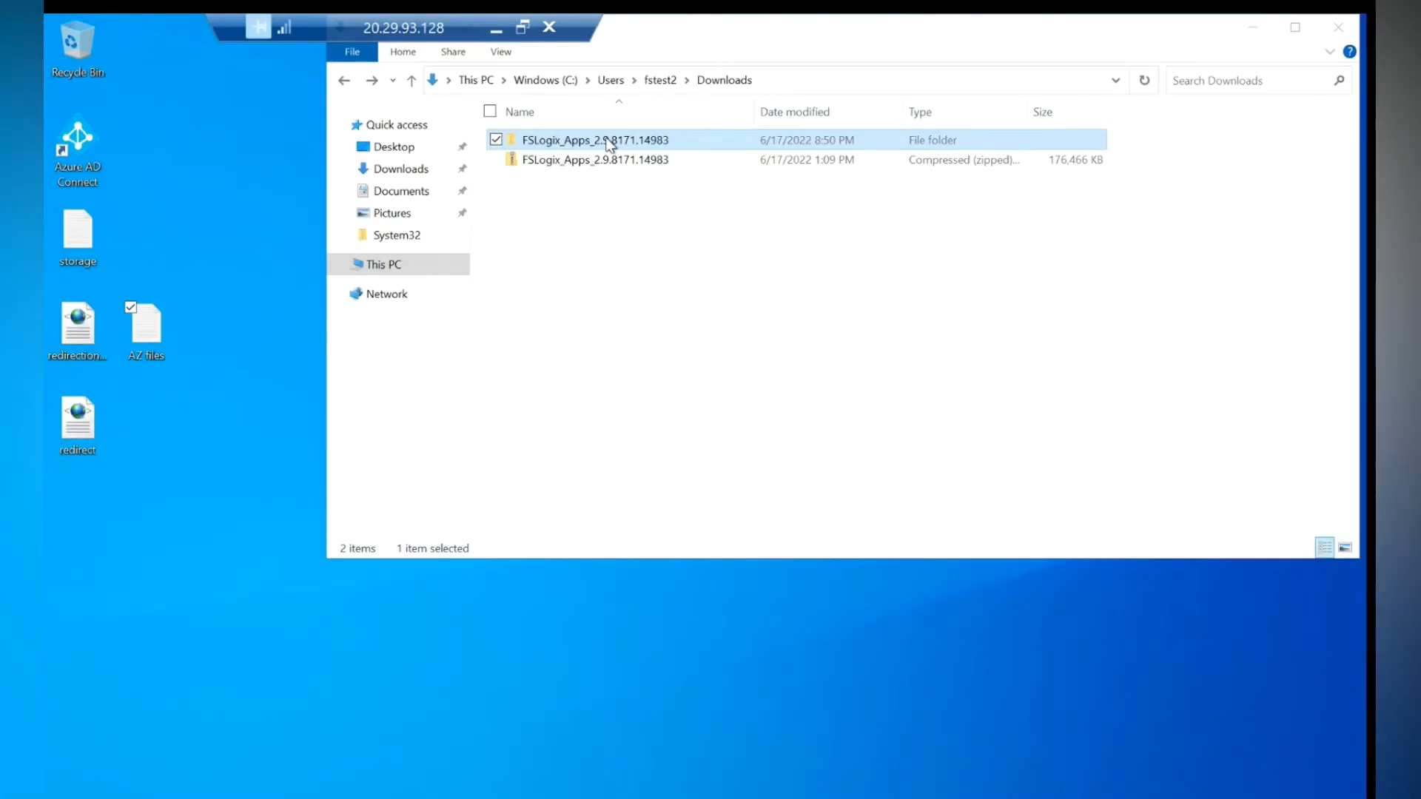
- Reconnect to 10.125.1.6 via mstsc, entering the account password and accepting the certificate
key(super+r)
key(Return)
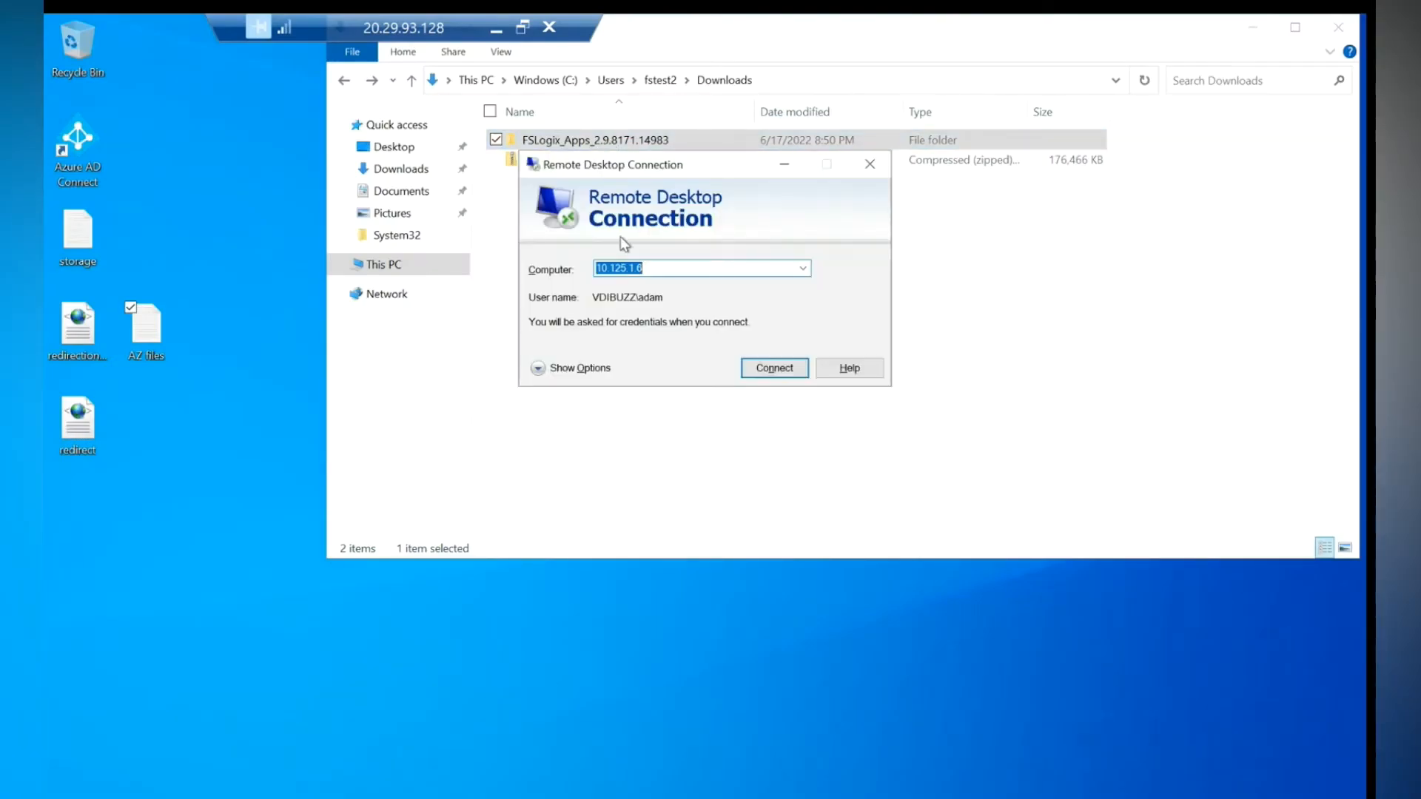
click(770, 368)
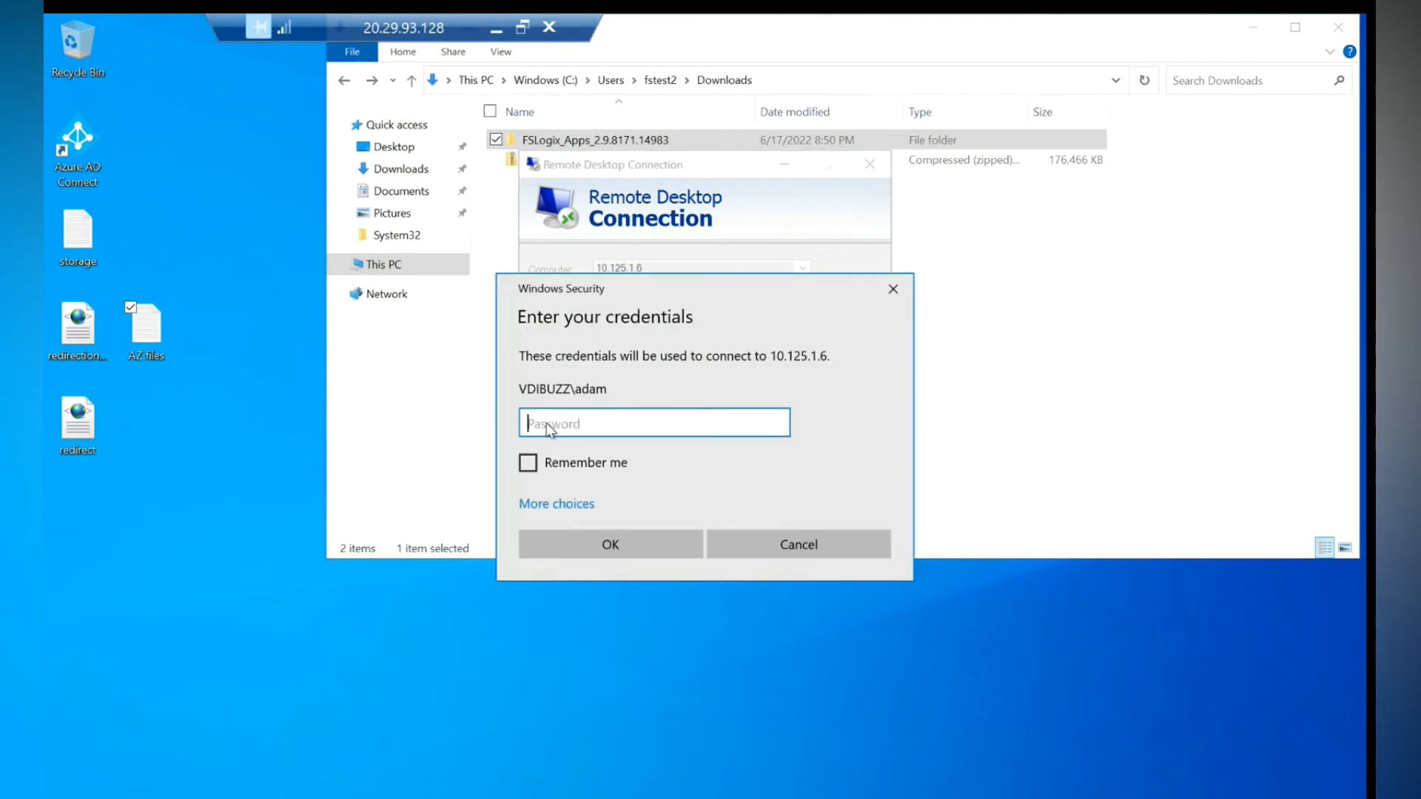
text(*************)
key(Return)
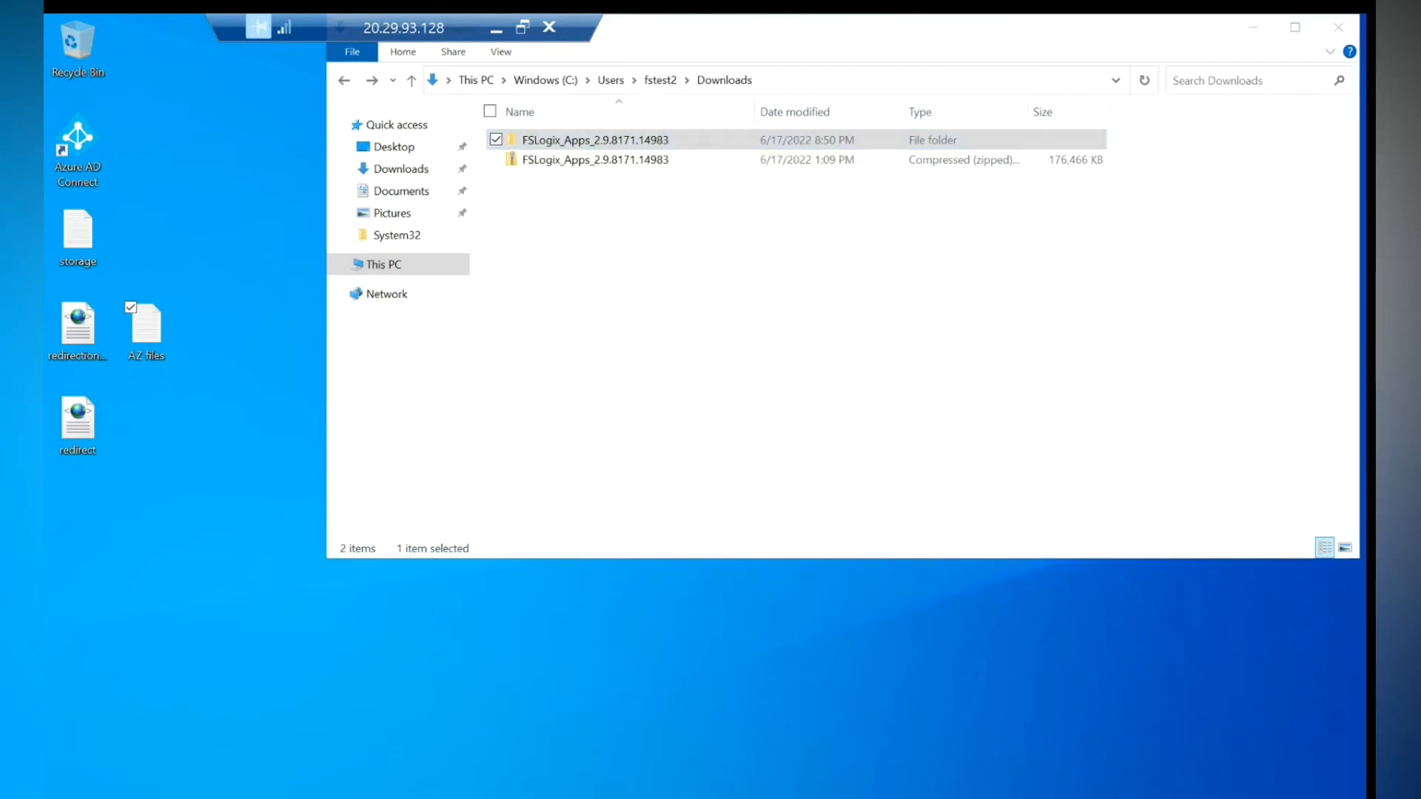
click(754, 433)
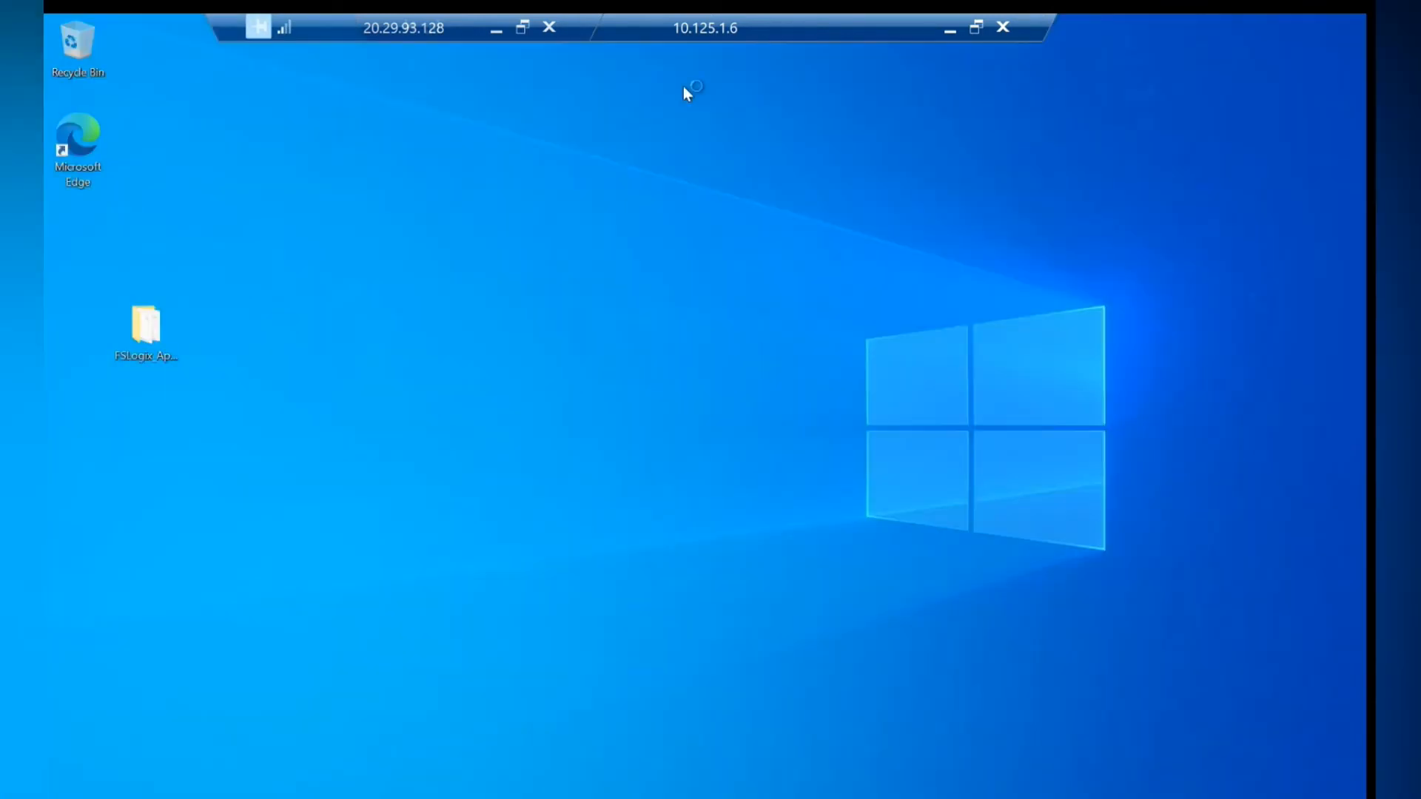
- Separate the two sessions' connection bars and open the FSLogix_Apps folder on the desktop
drag(687, 33, 977, 22)
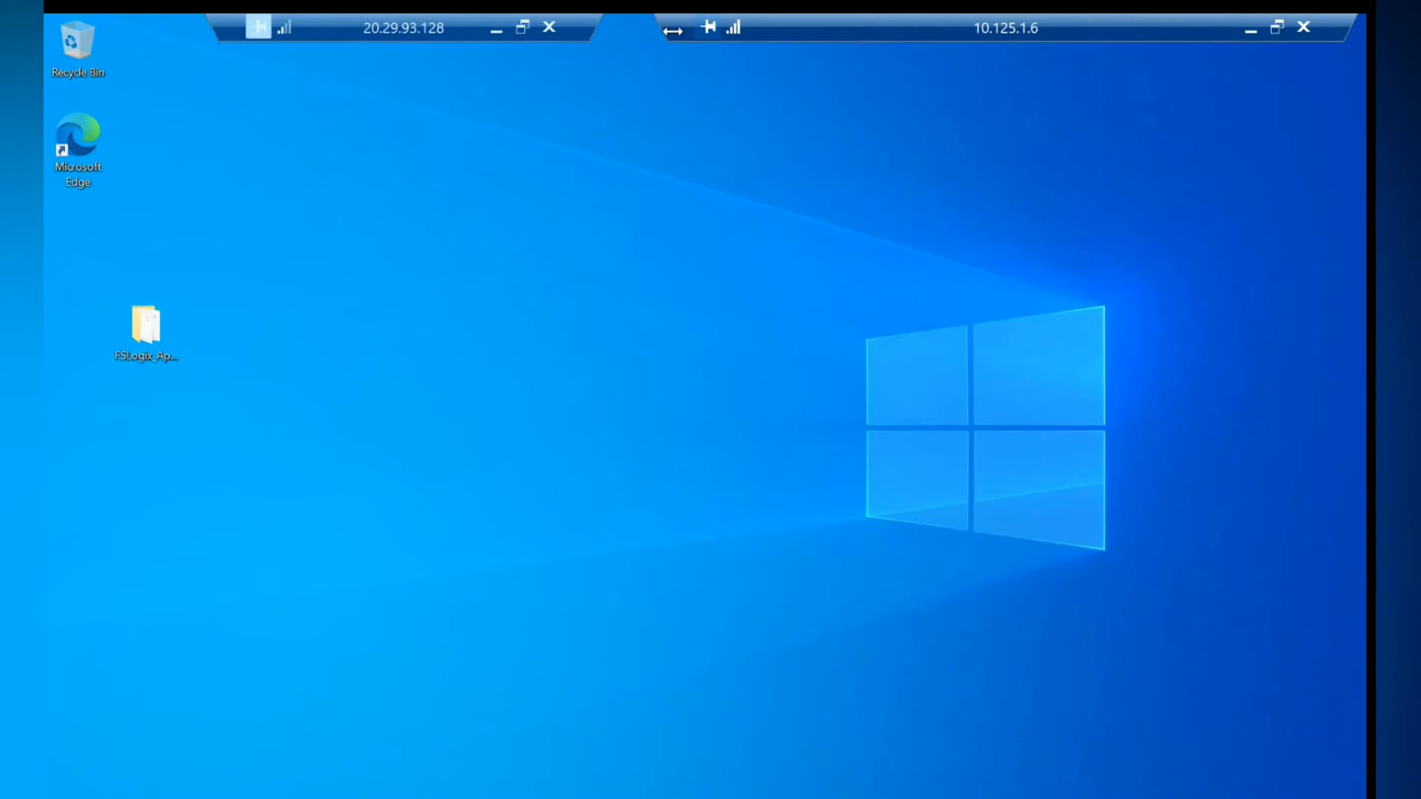
drag(758, 31, 802, 31)
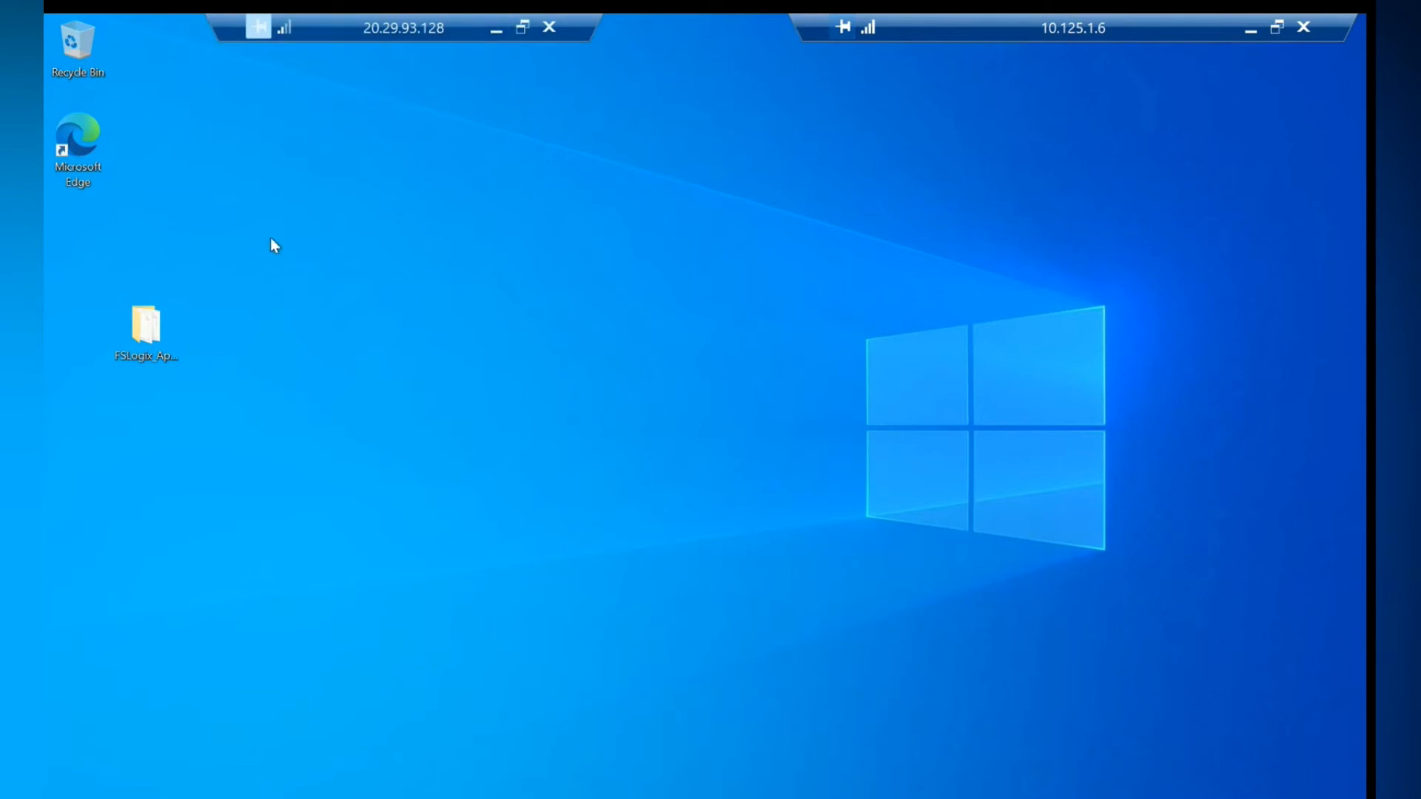
click(154, 330)
key(Return)
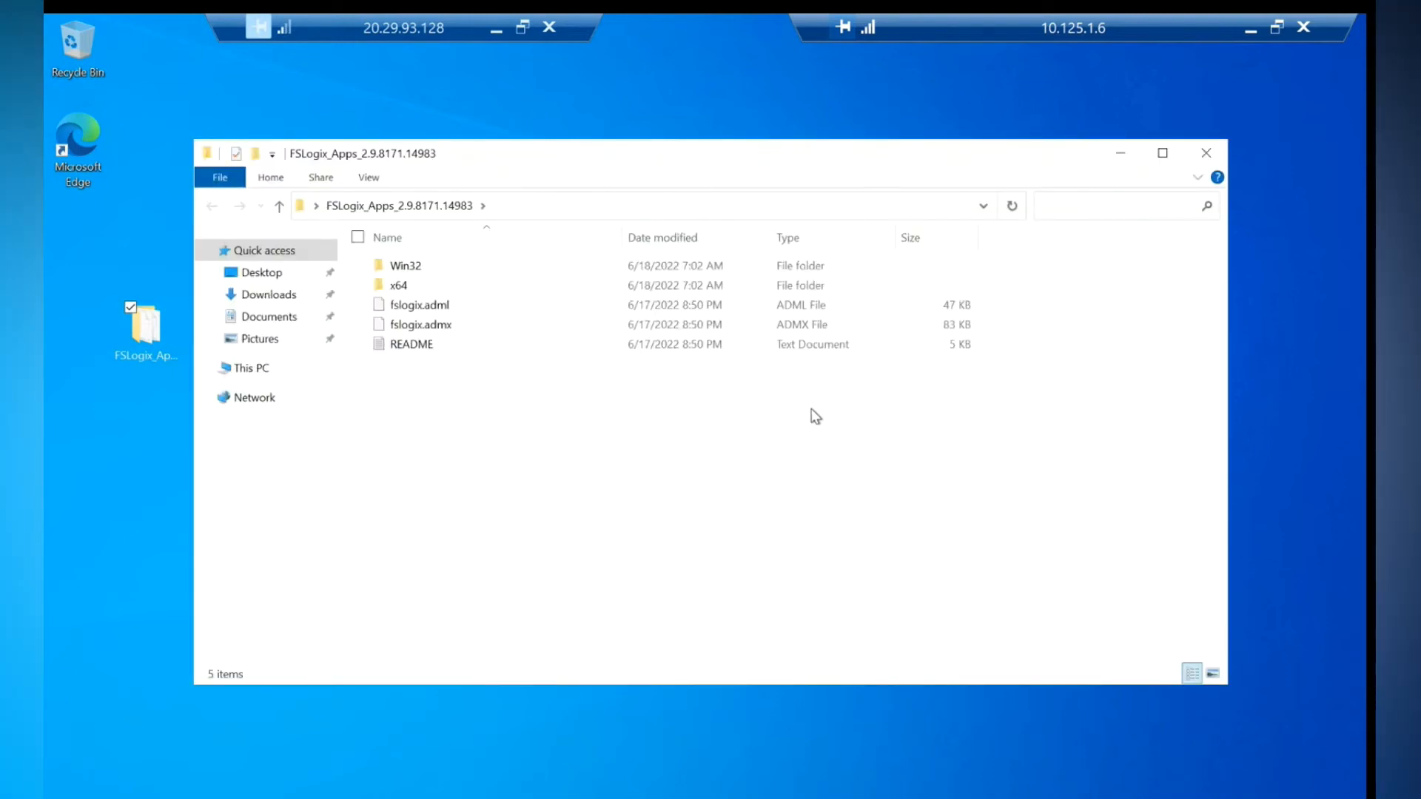
- Run the x64 Release FSLogixAppsSetup installer as administrator, accept the license and install FSLogix Apps
double_click(404, 289)
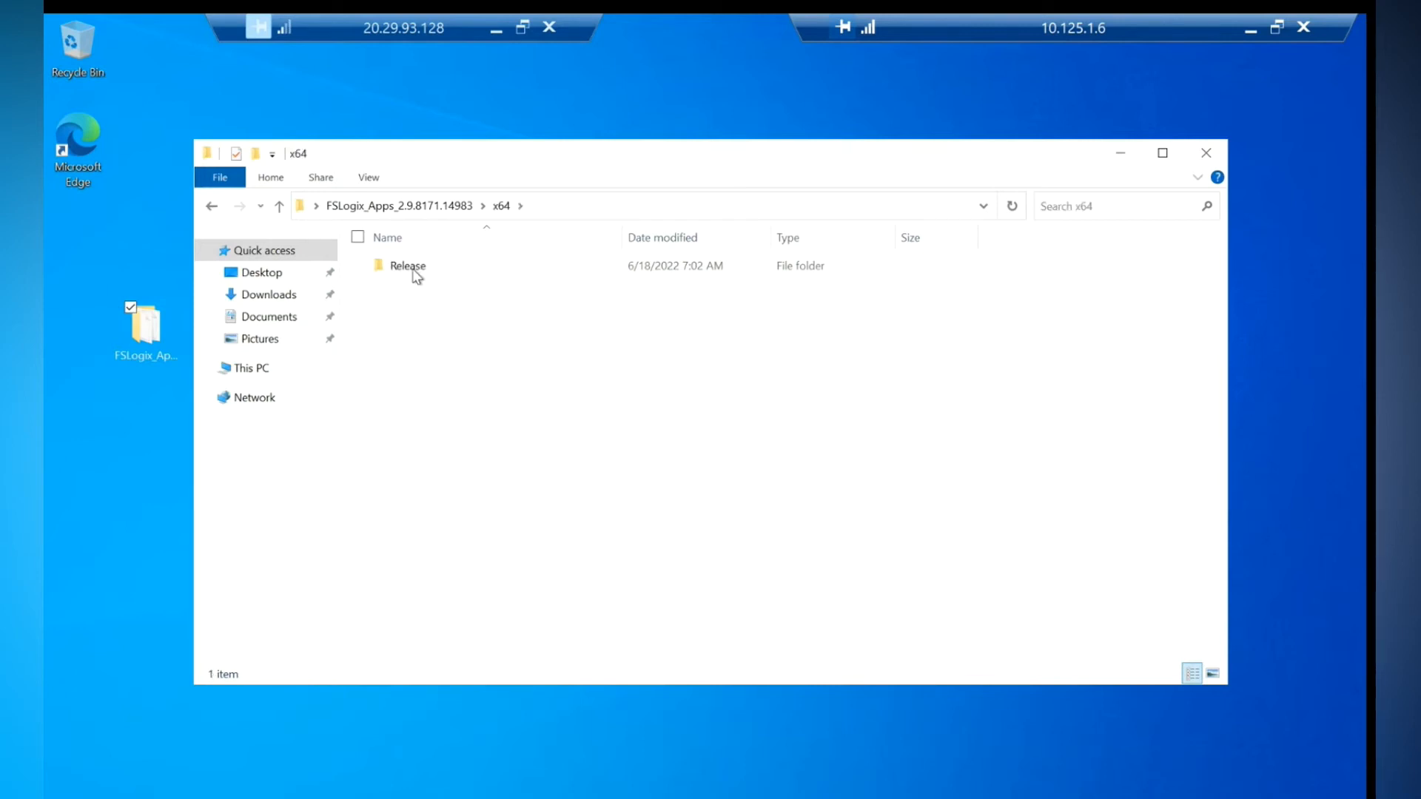
double_click(412, 268)
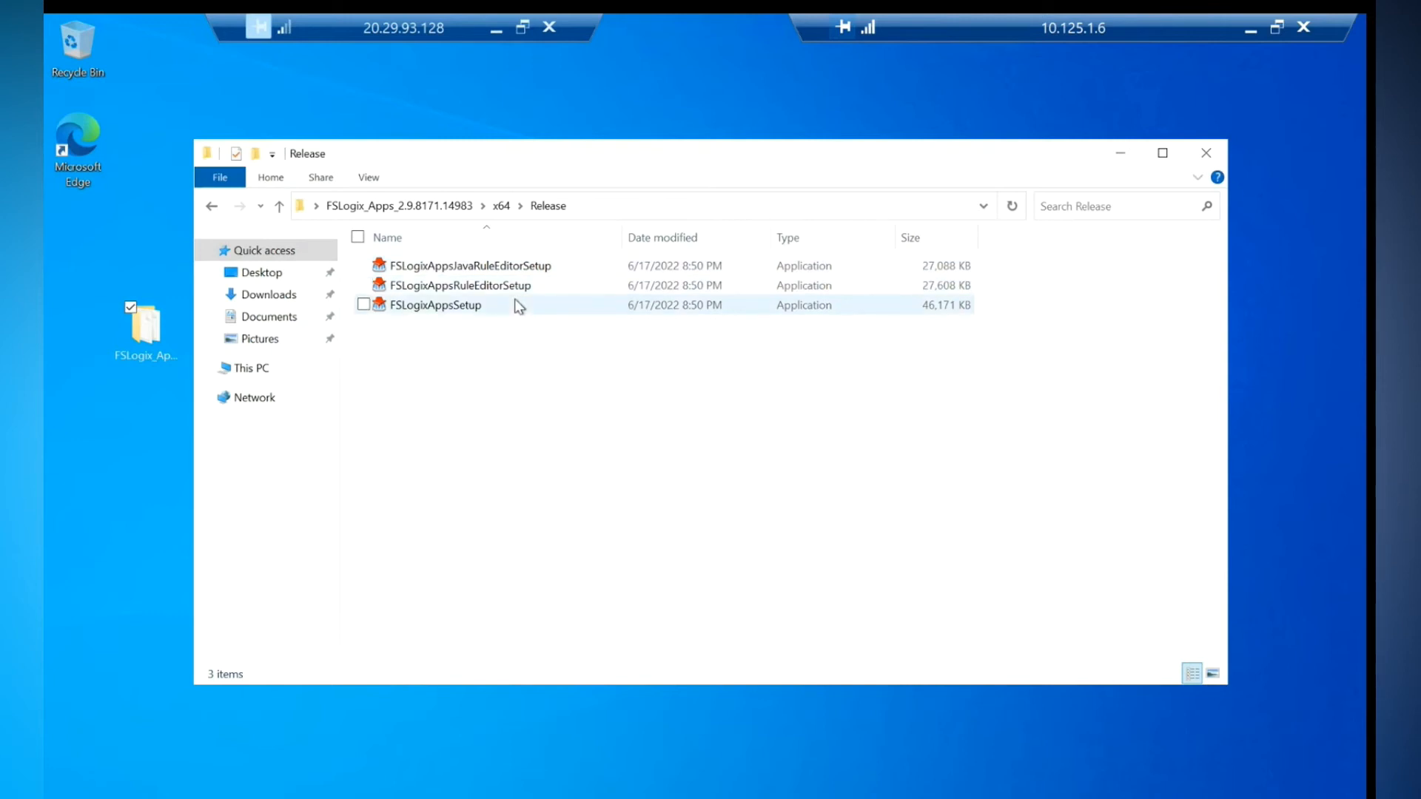
click(455, 311)
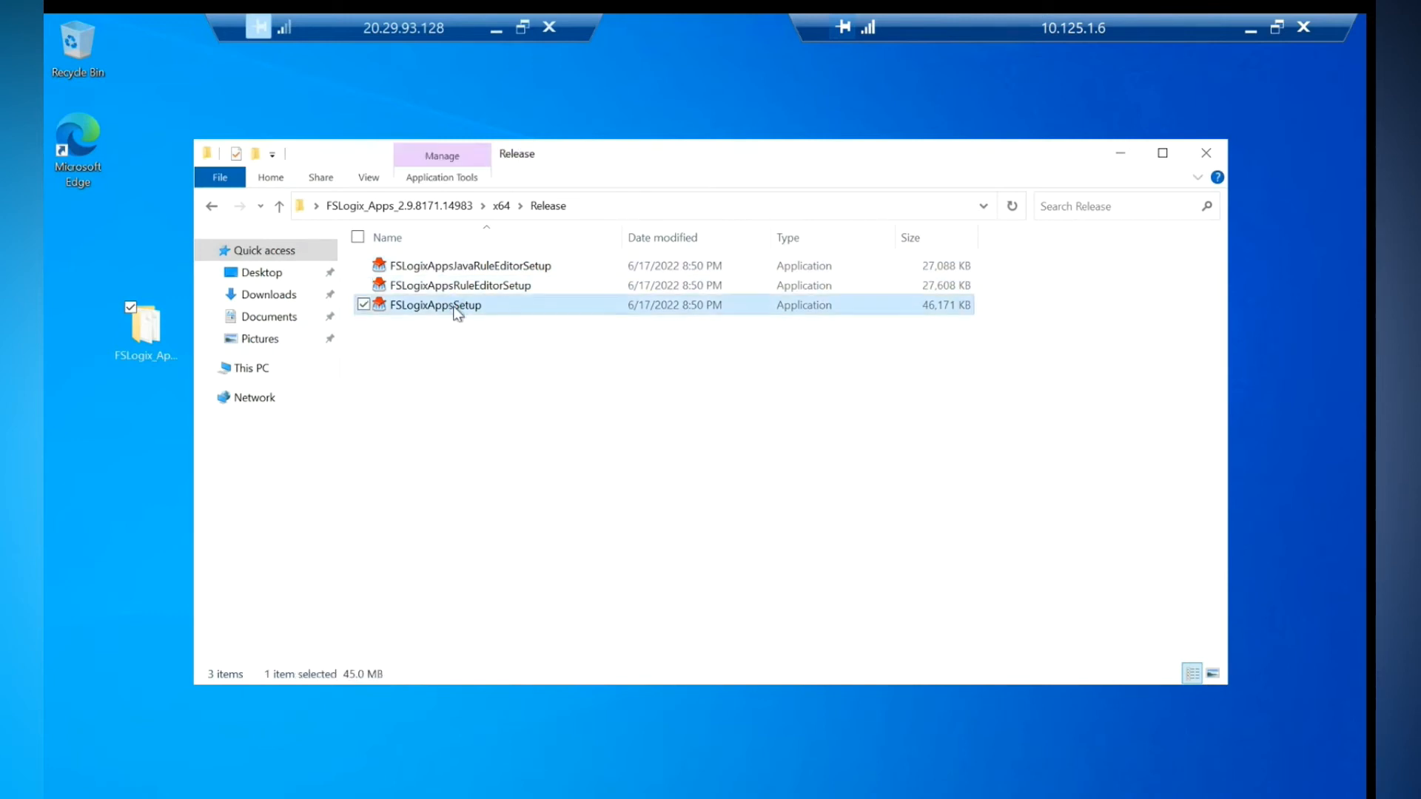
right_click(456, 314)
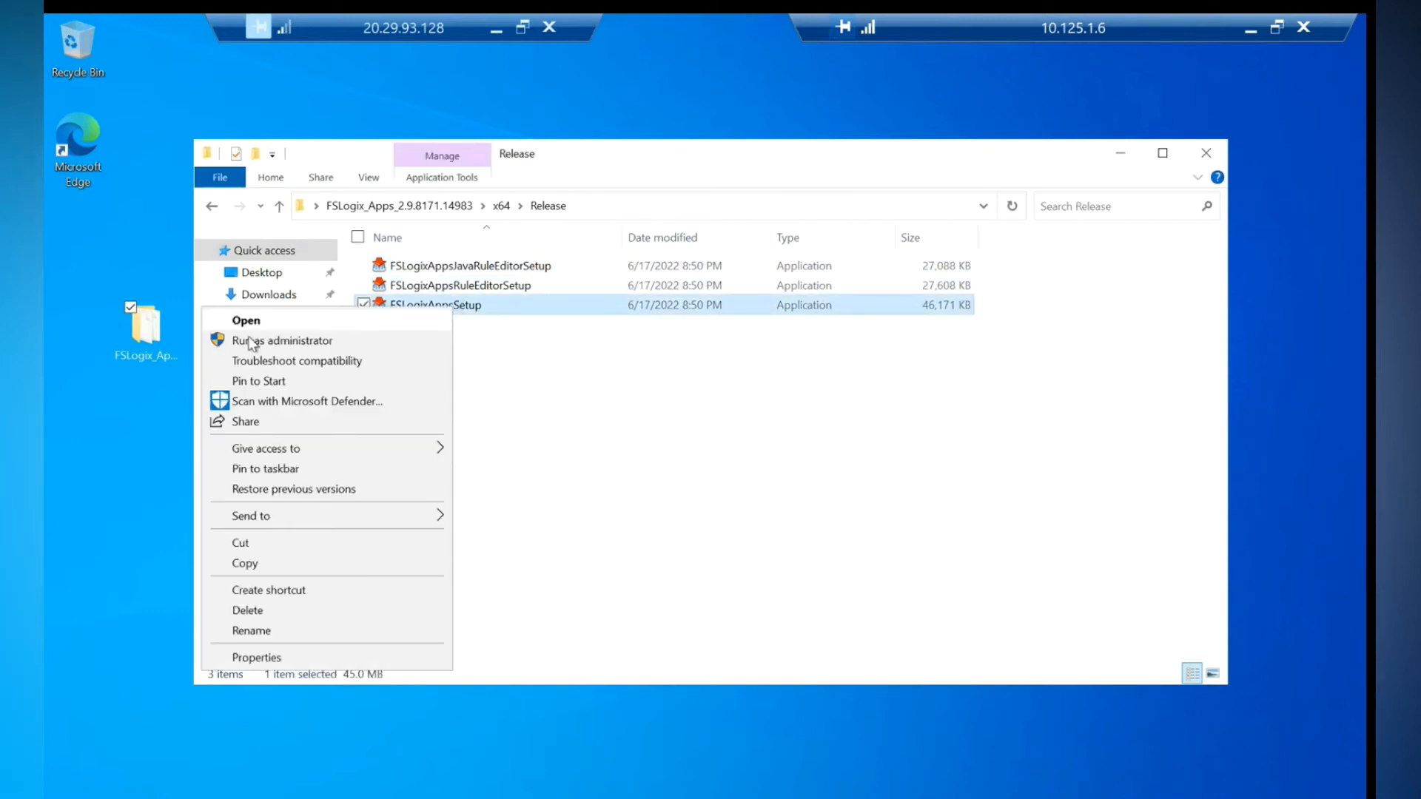
click(592, 365)
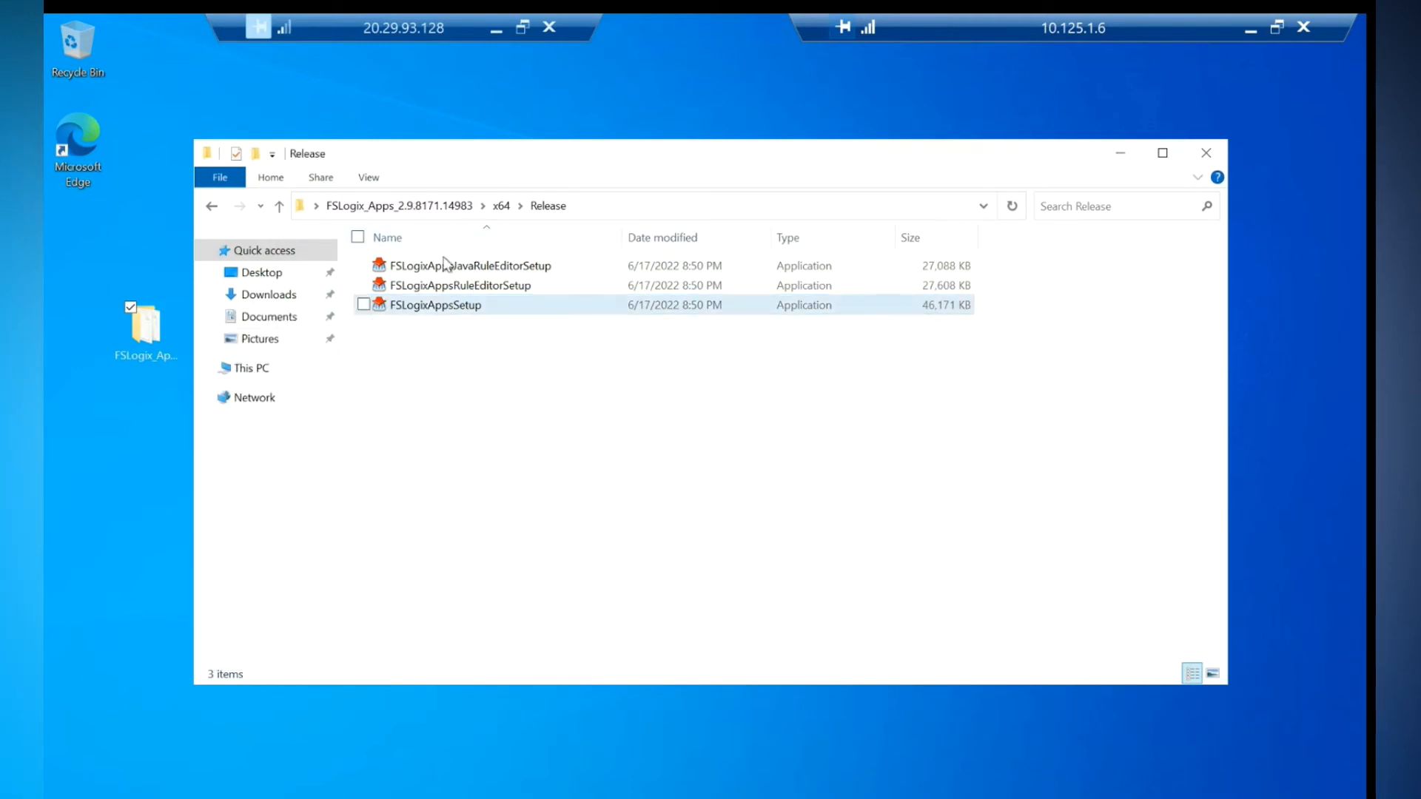
double_click(437, 312)
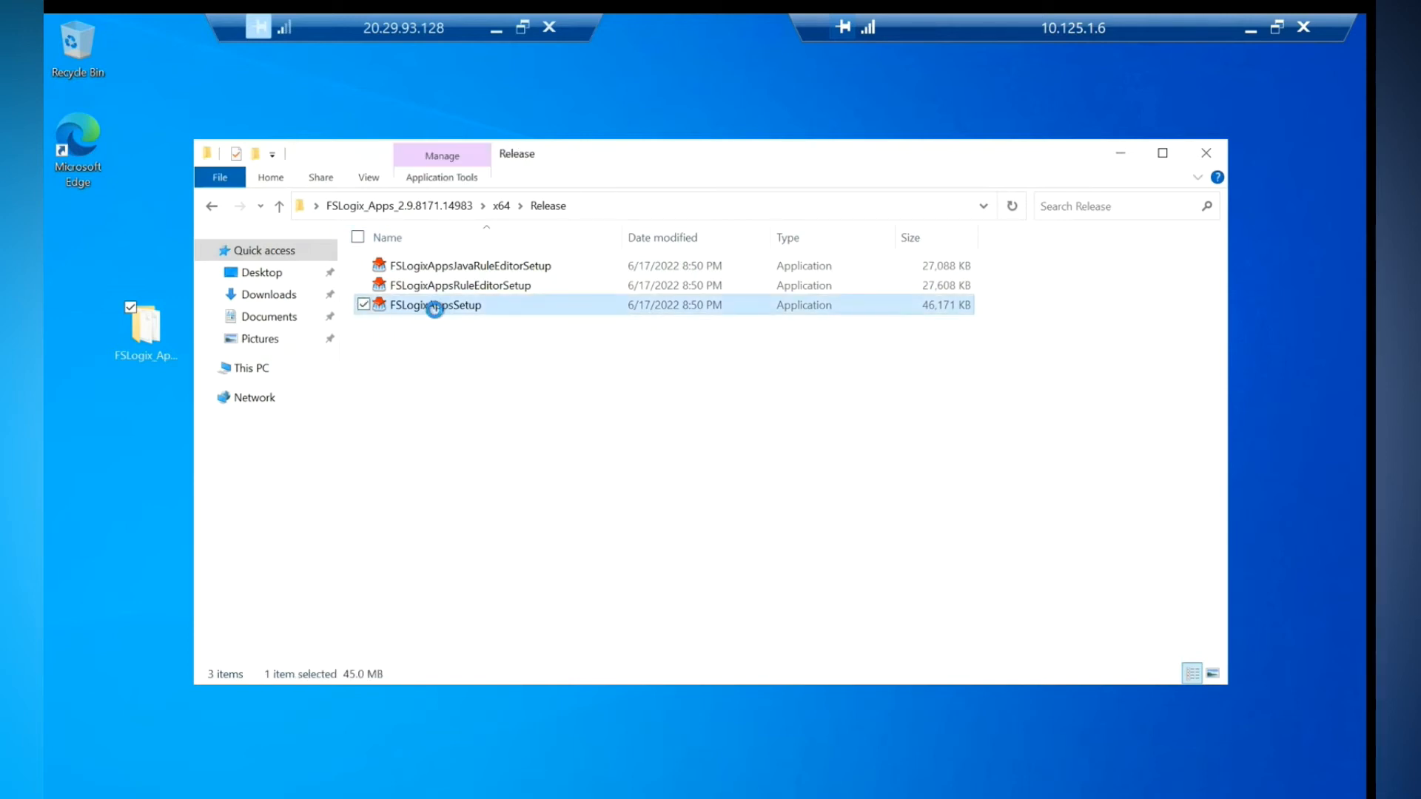
right_click(434, 310)
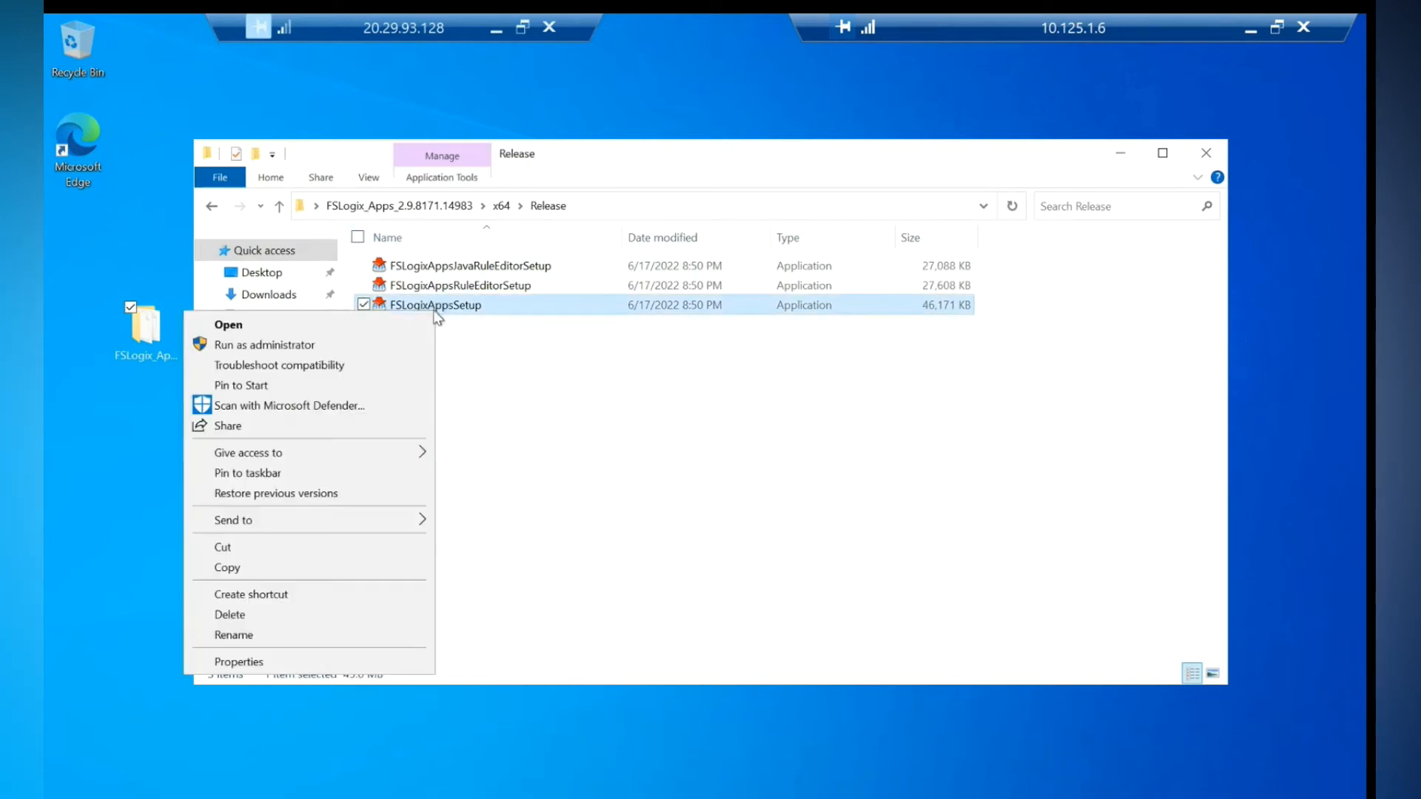
click(231, 347)
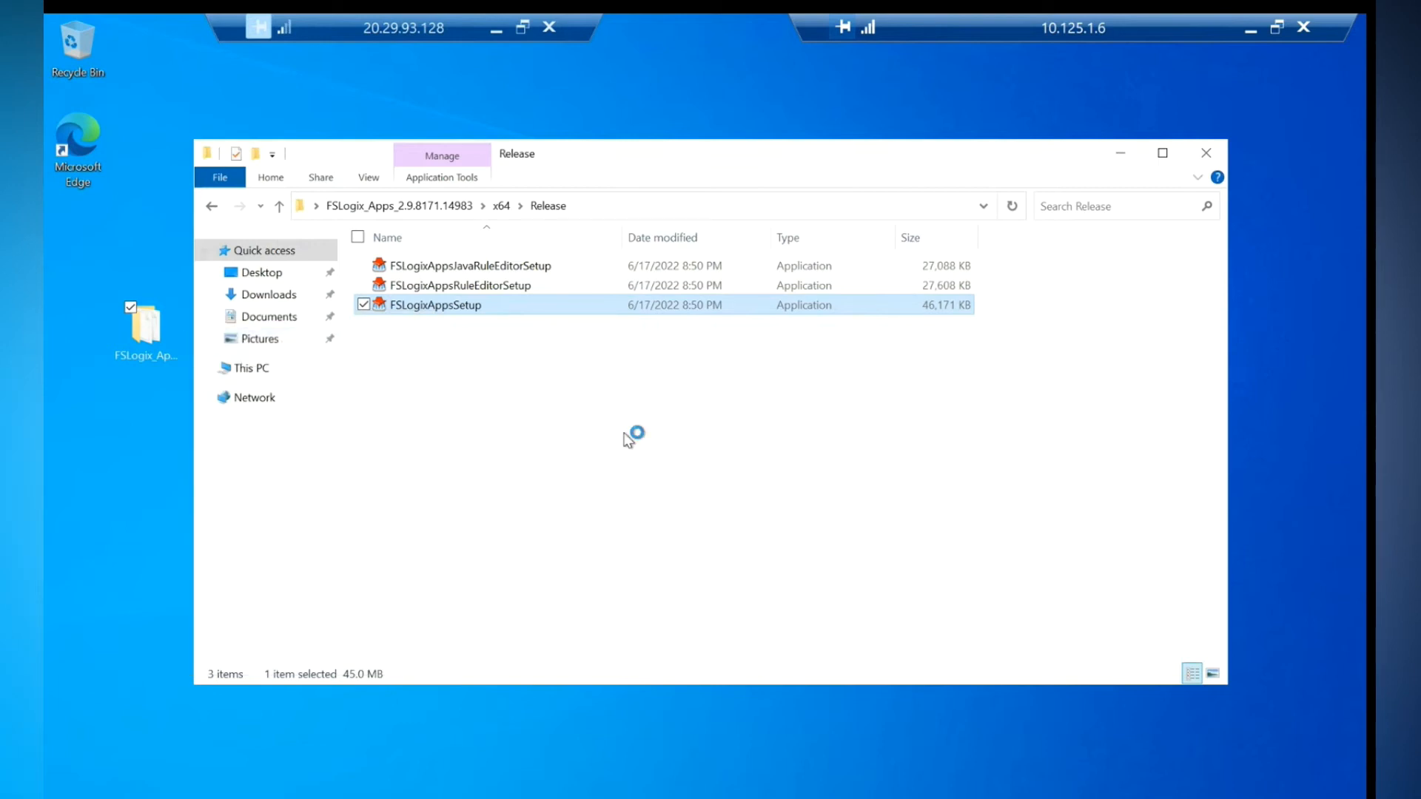
click(615, 502)
click(822, 534)
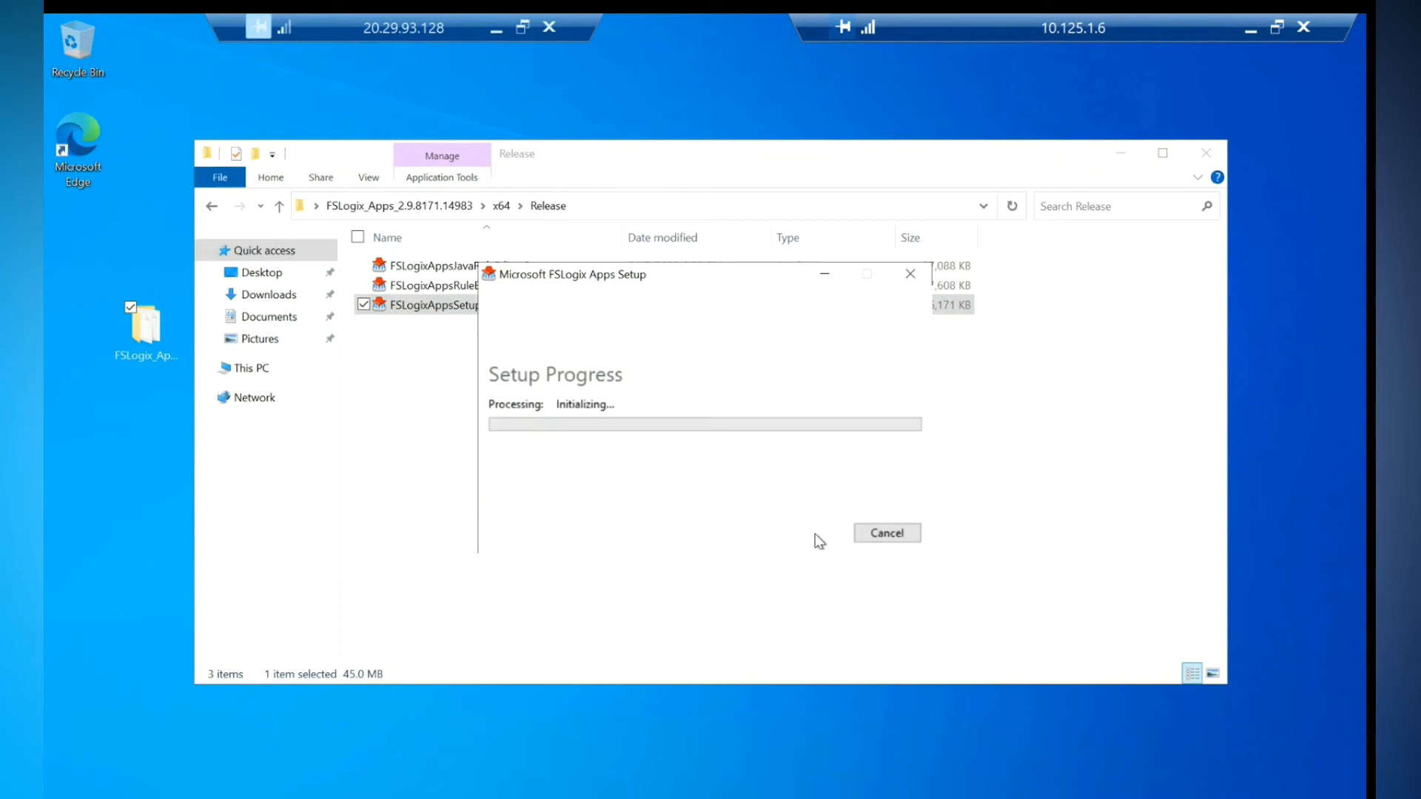
click(1206, 153)
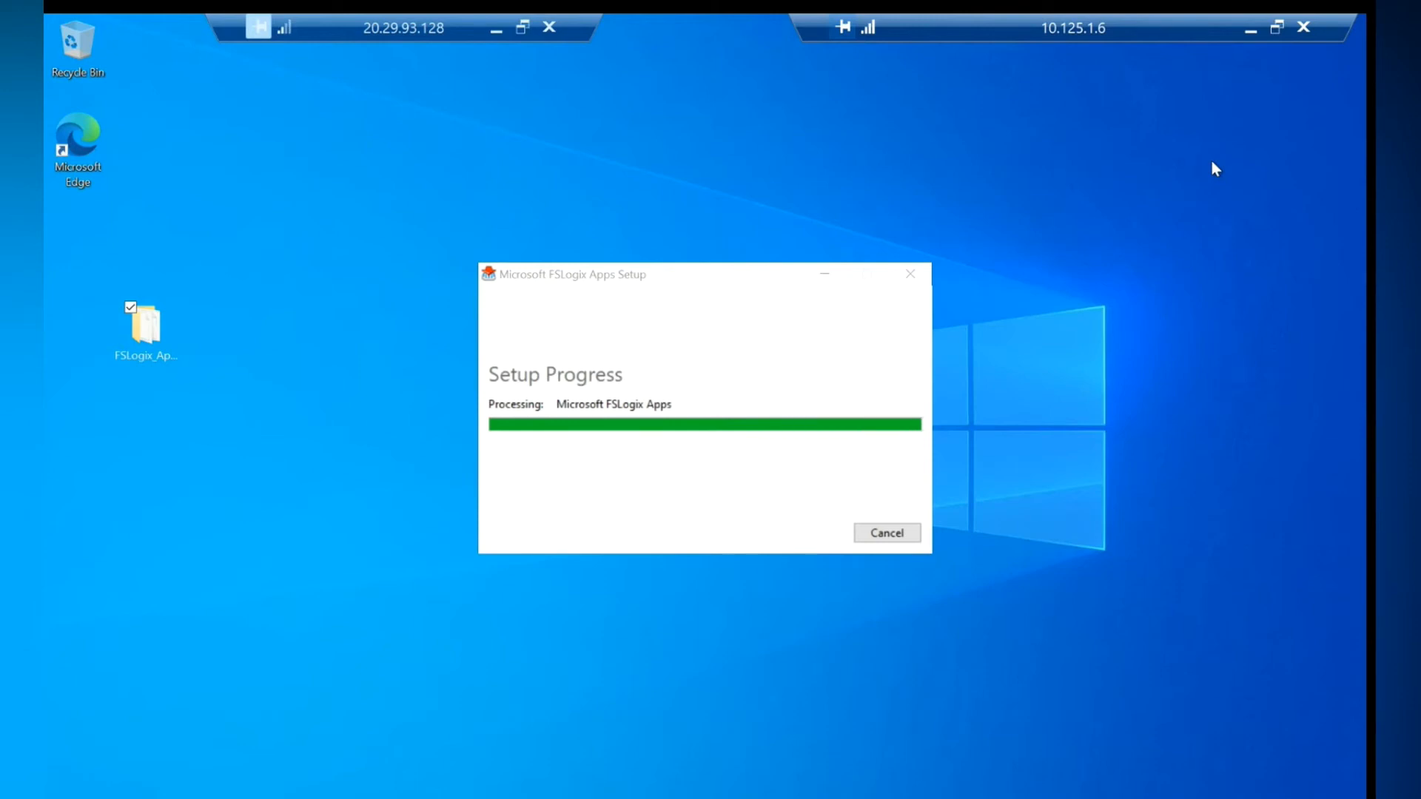
click(891, 534)
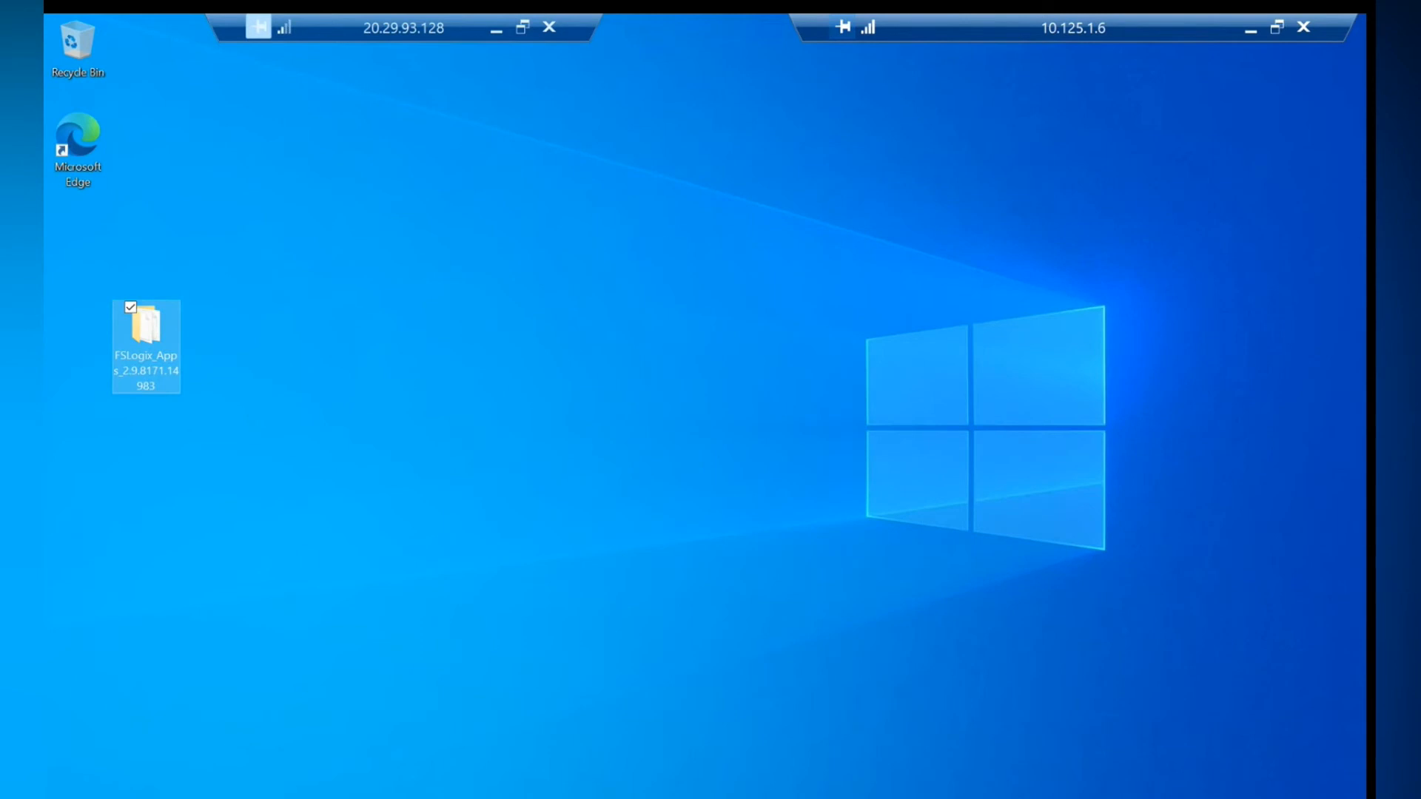
- Restart the 10.125.1.6 session host, then close the Downloads window
key(super+x)
mouse_move(149, 773)
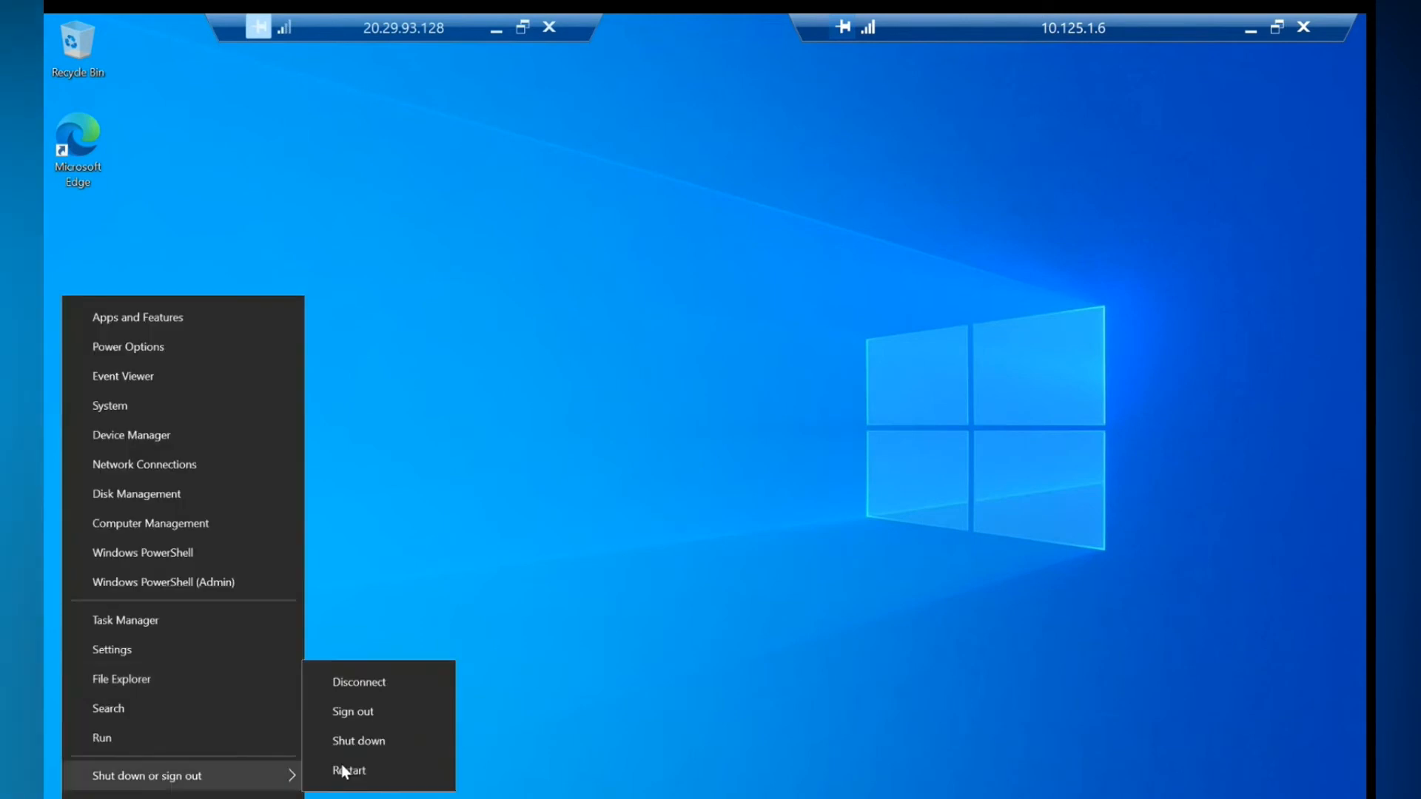
click(361, 782)
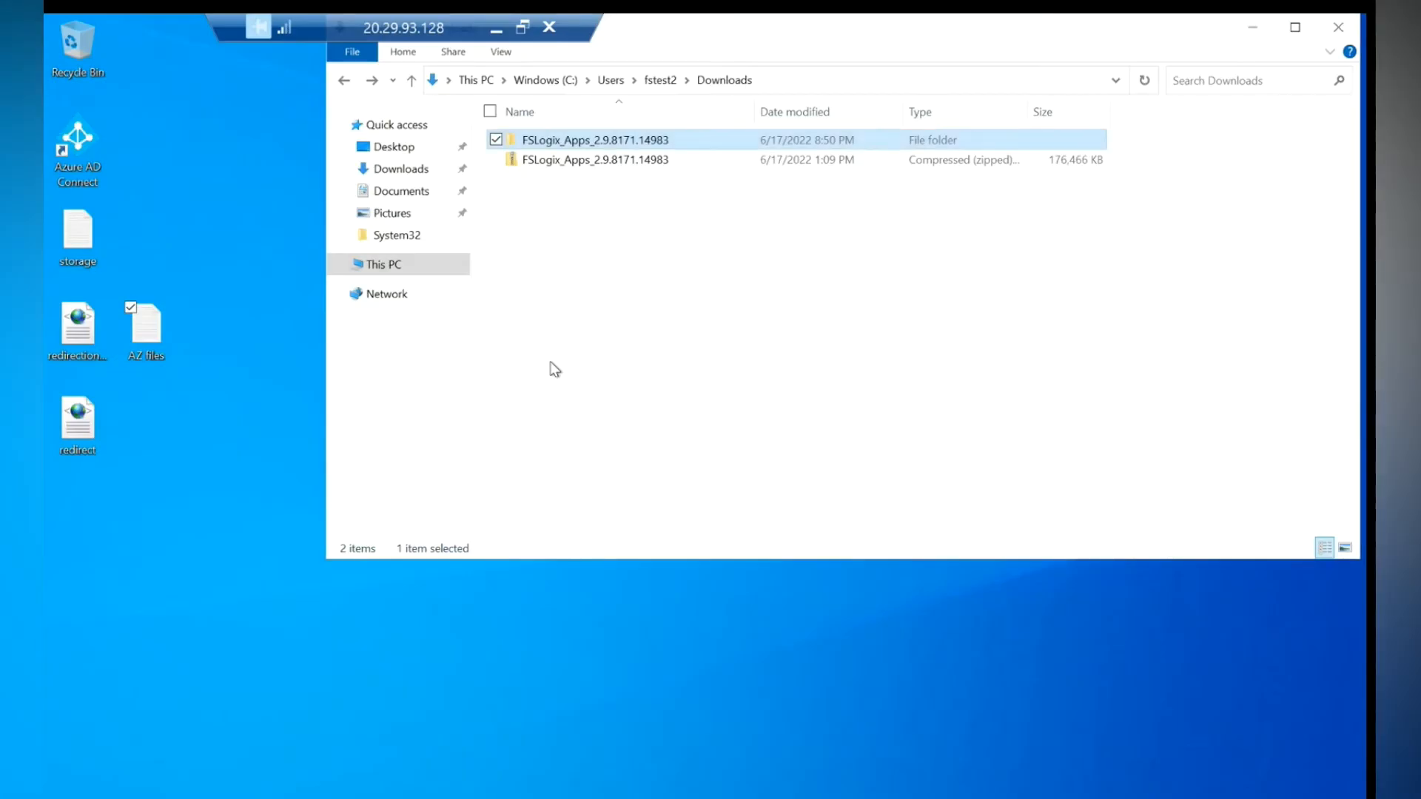
click(1338, 30)
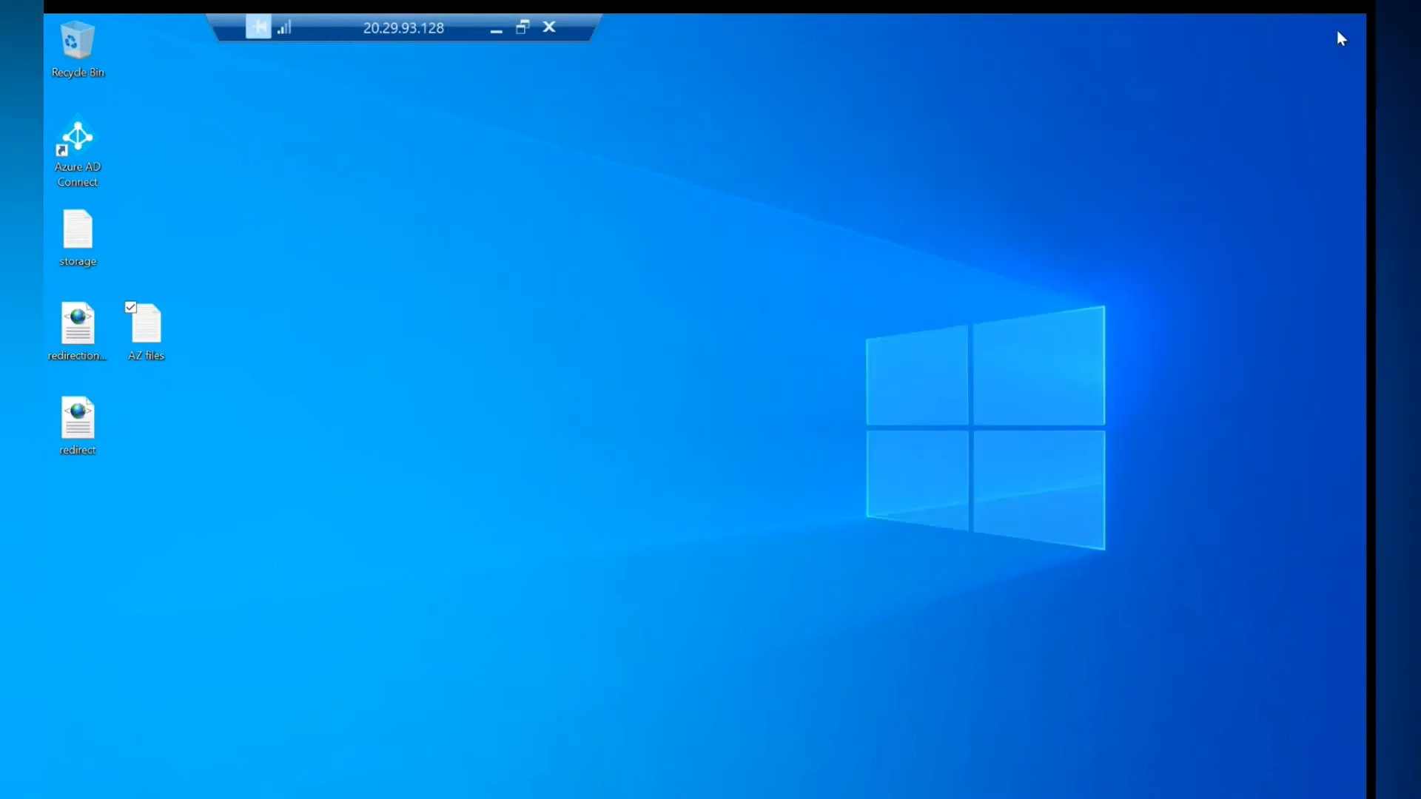
drag(429, 32, 706, 31)
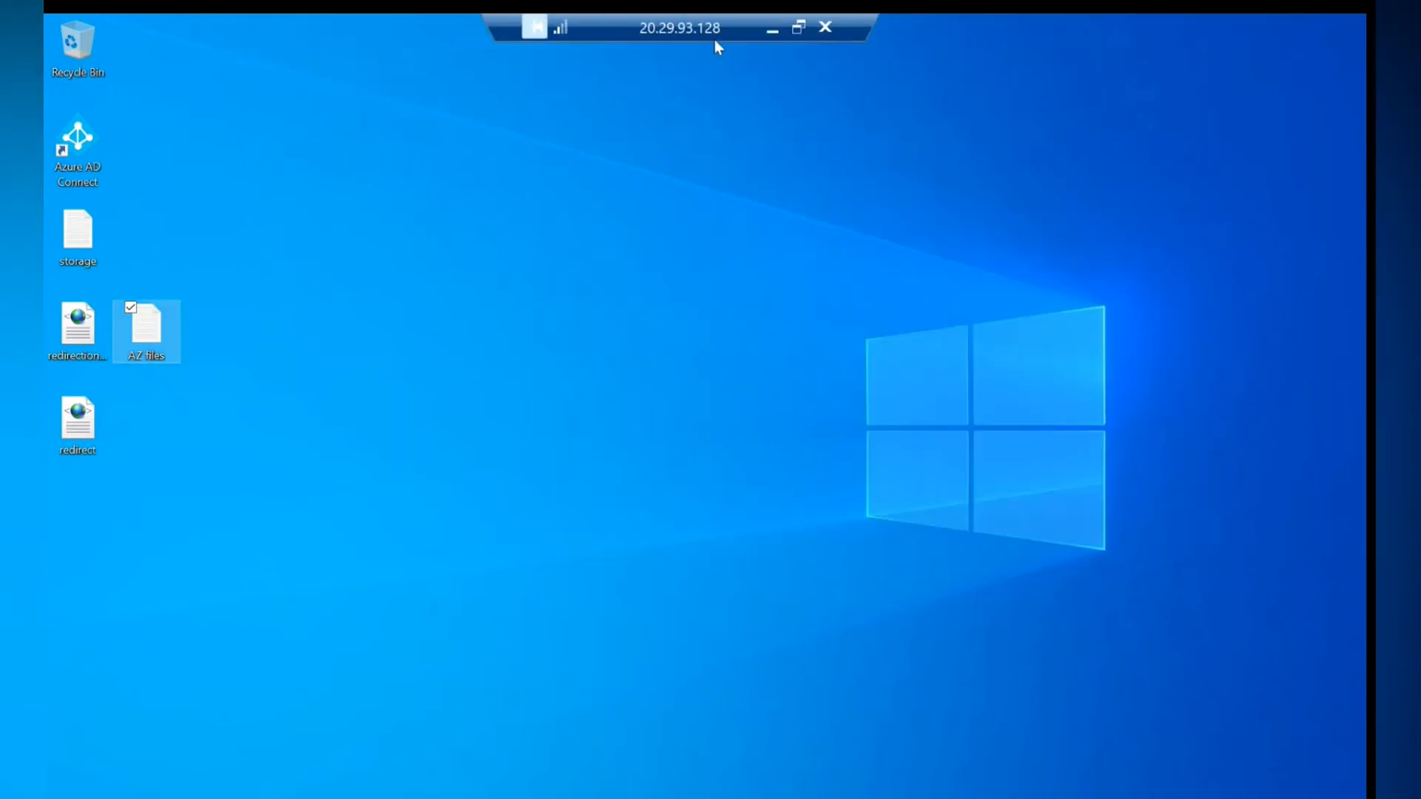
- In Azure Virtual Desktop, open the demo-hp host pool's session hosts list
click(772, 28)
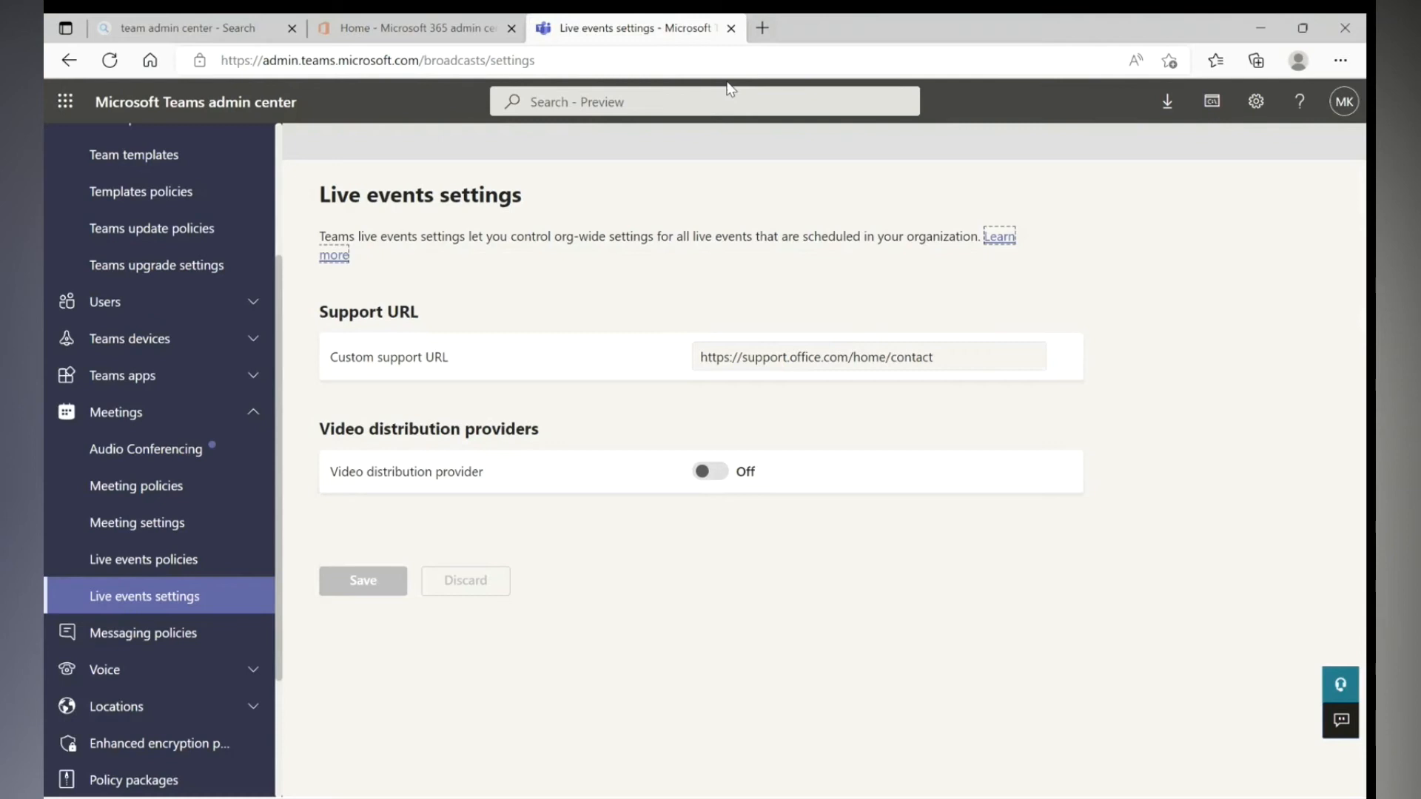
key(super)
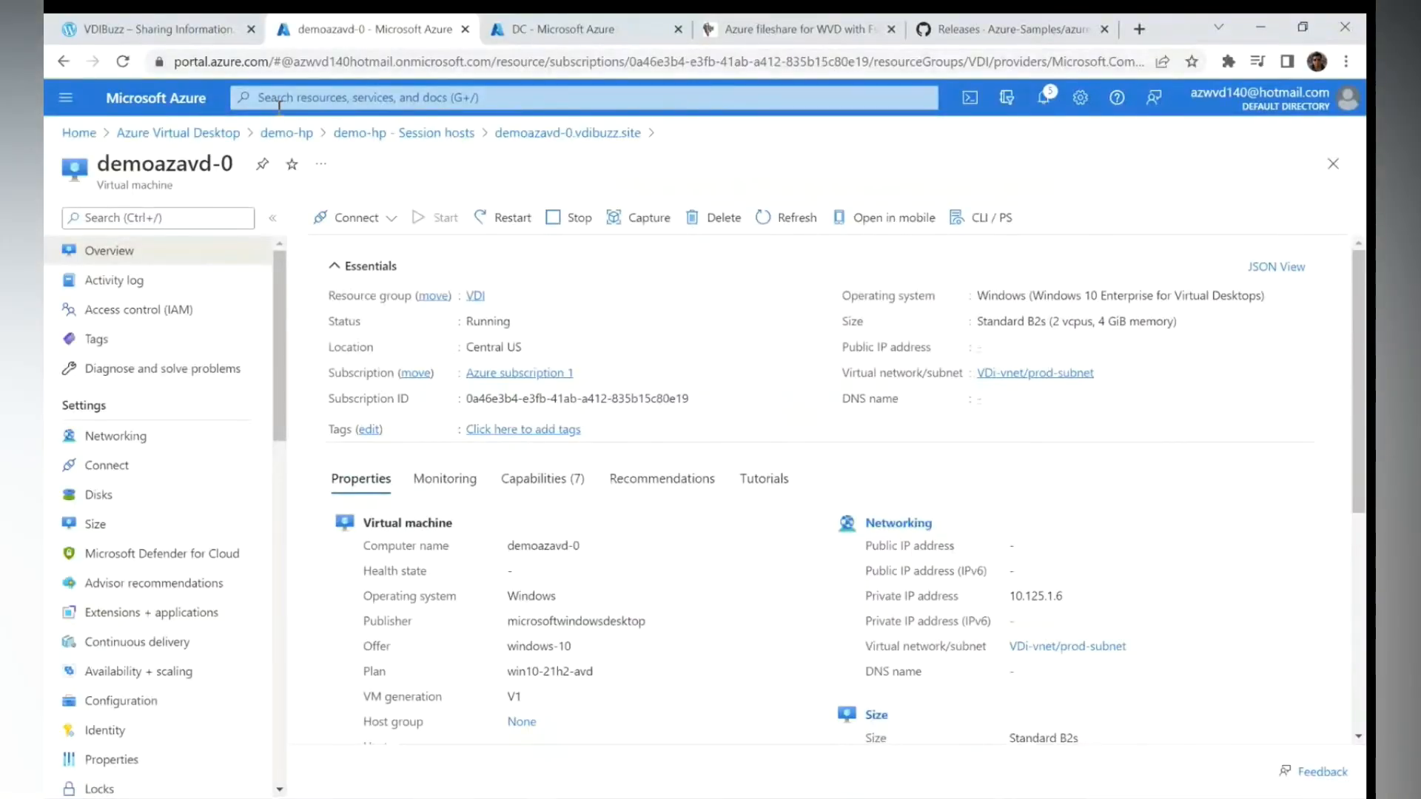
click(444, 97)
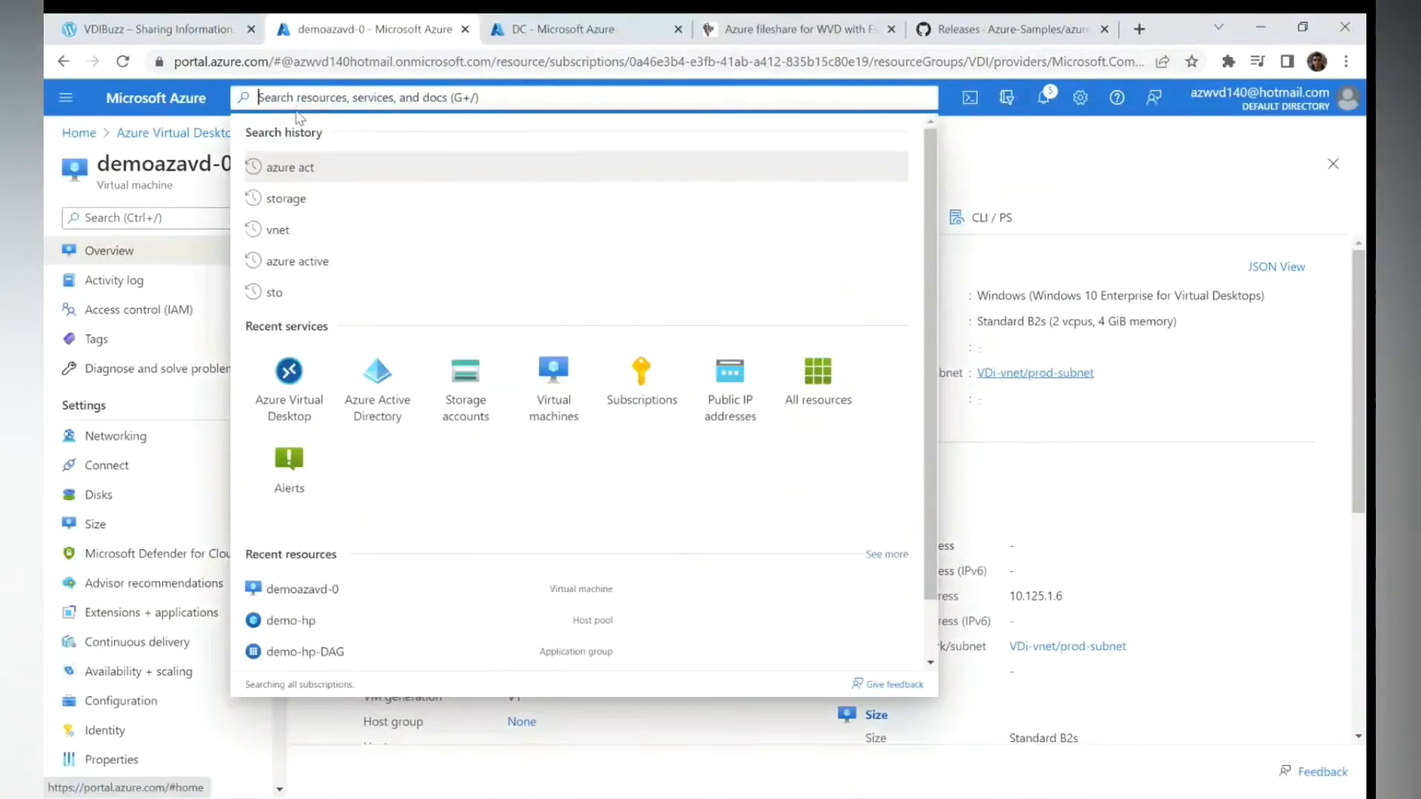
click(315, 407)
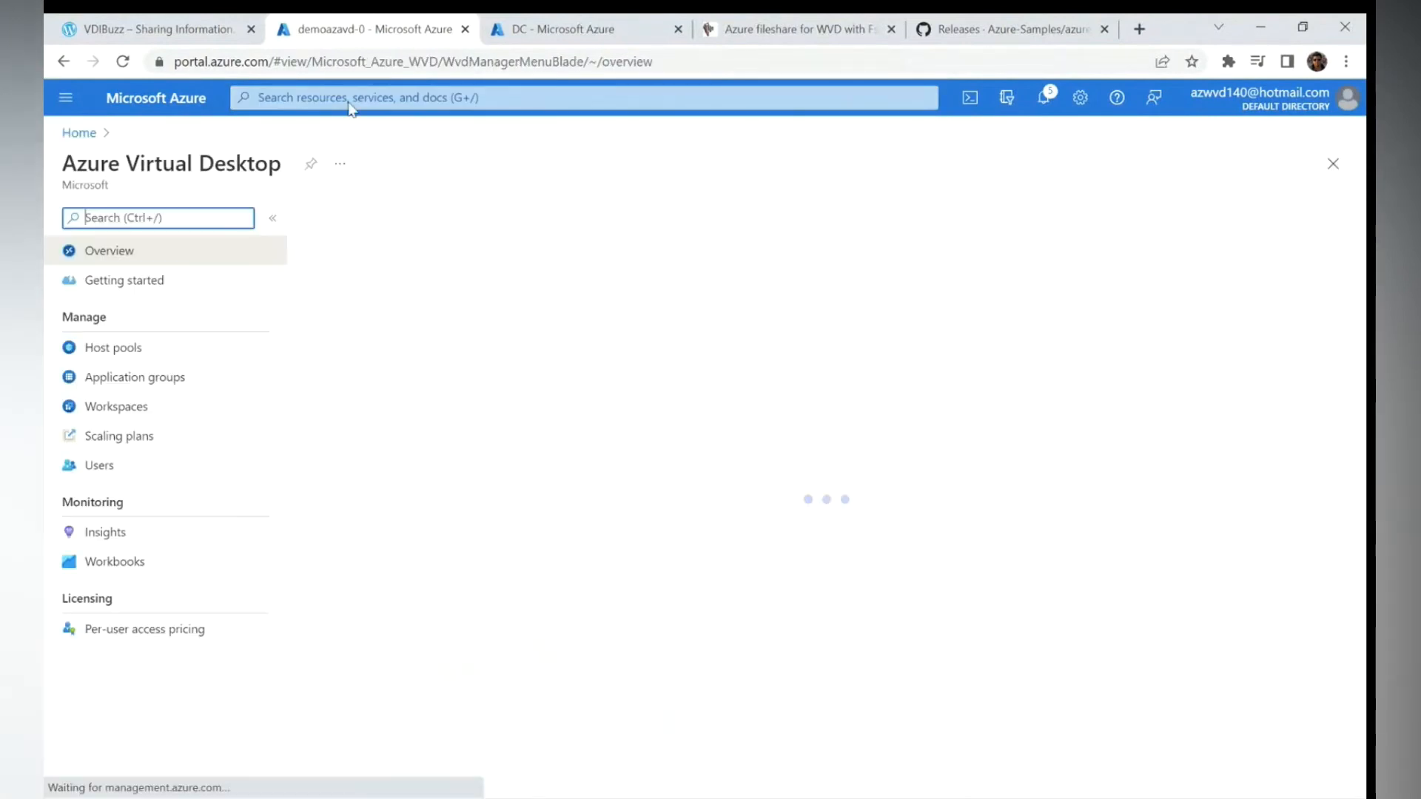
click(113, 351)
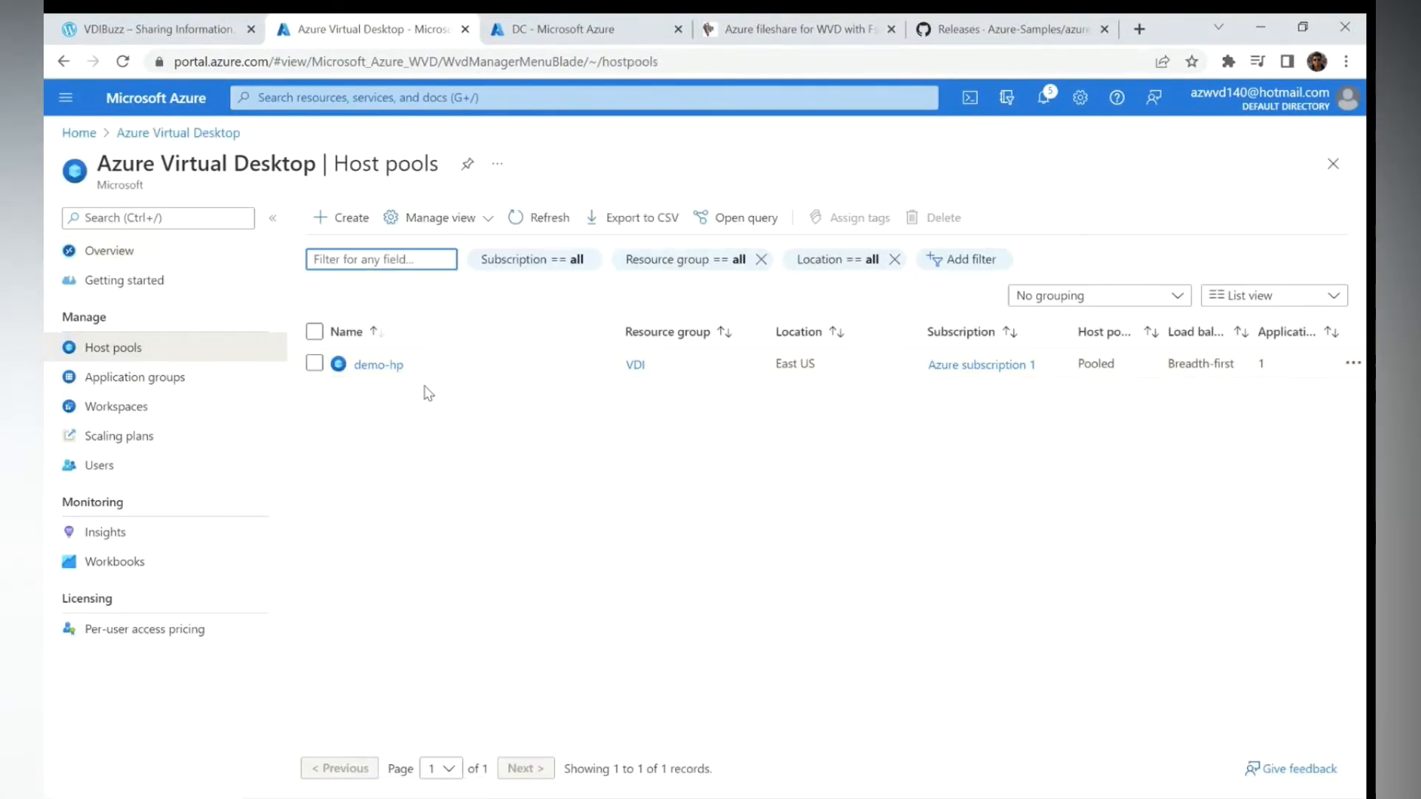
click(376, 367)
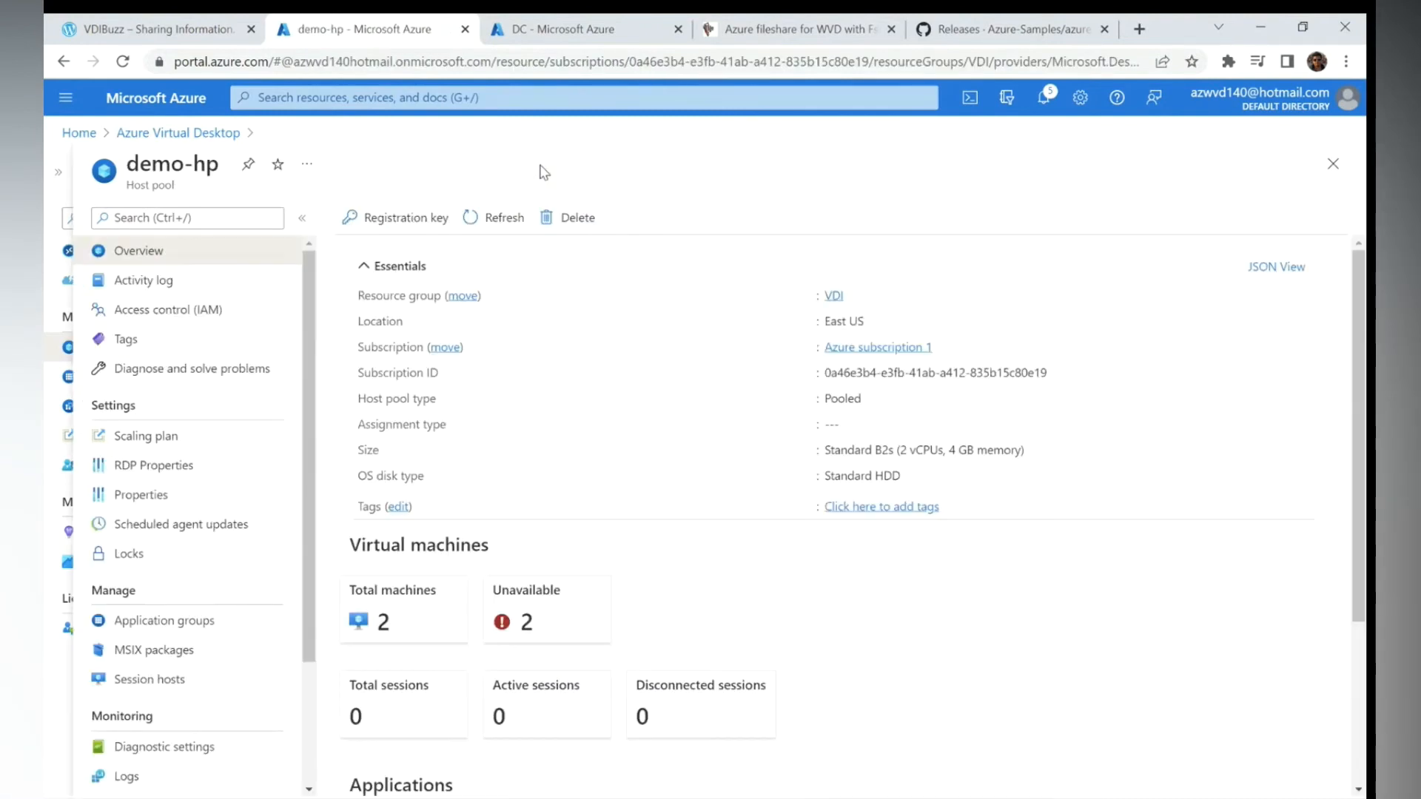
click(506, 219)
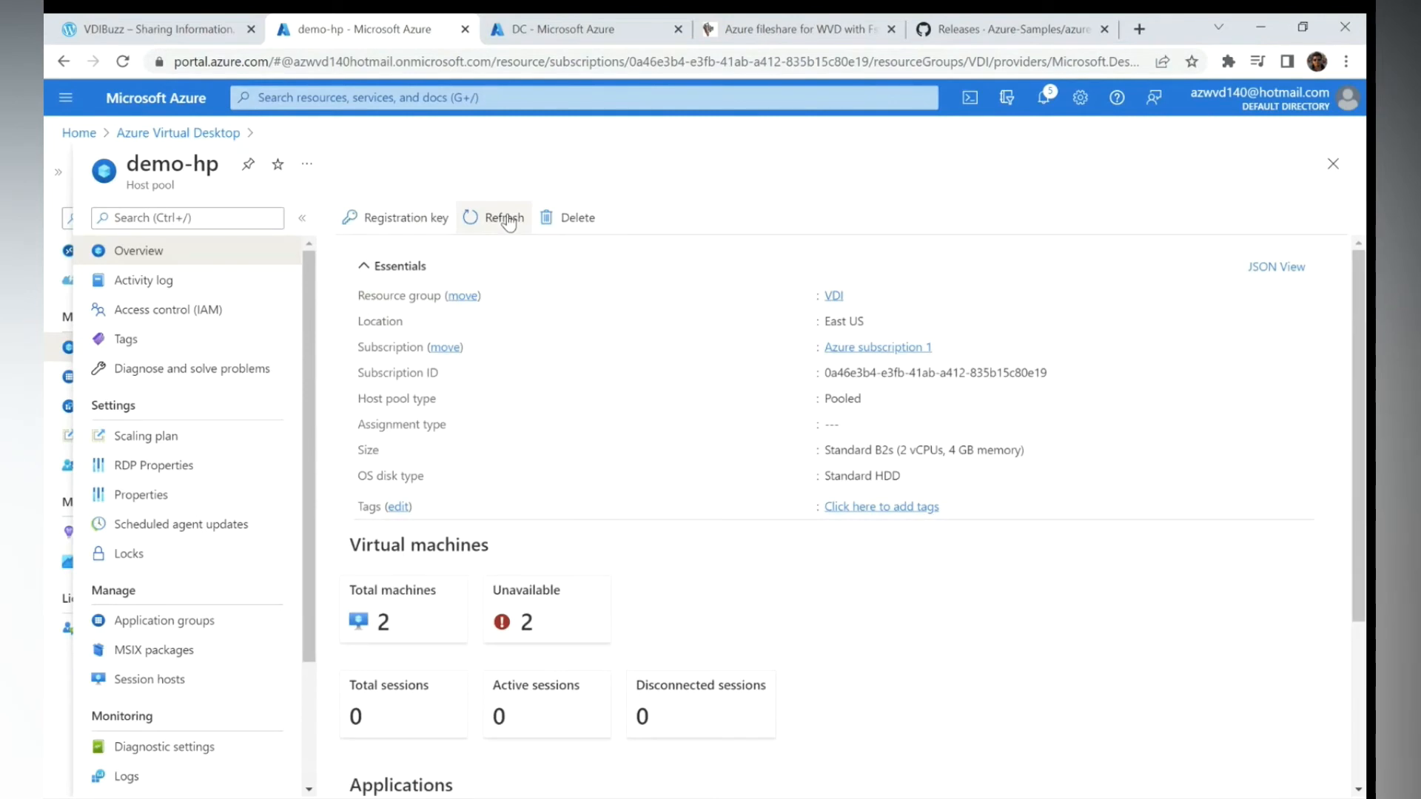
click(383, 610)
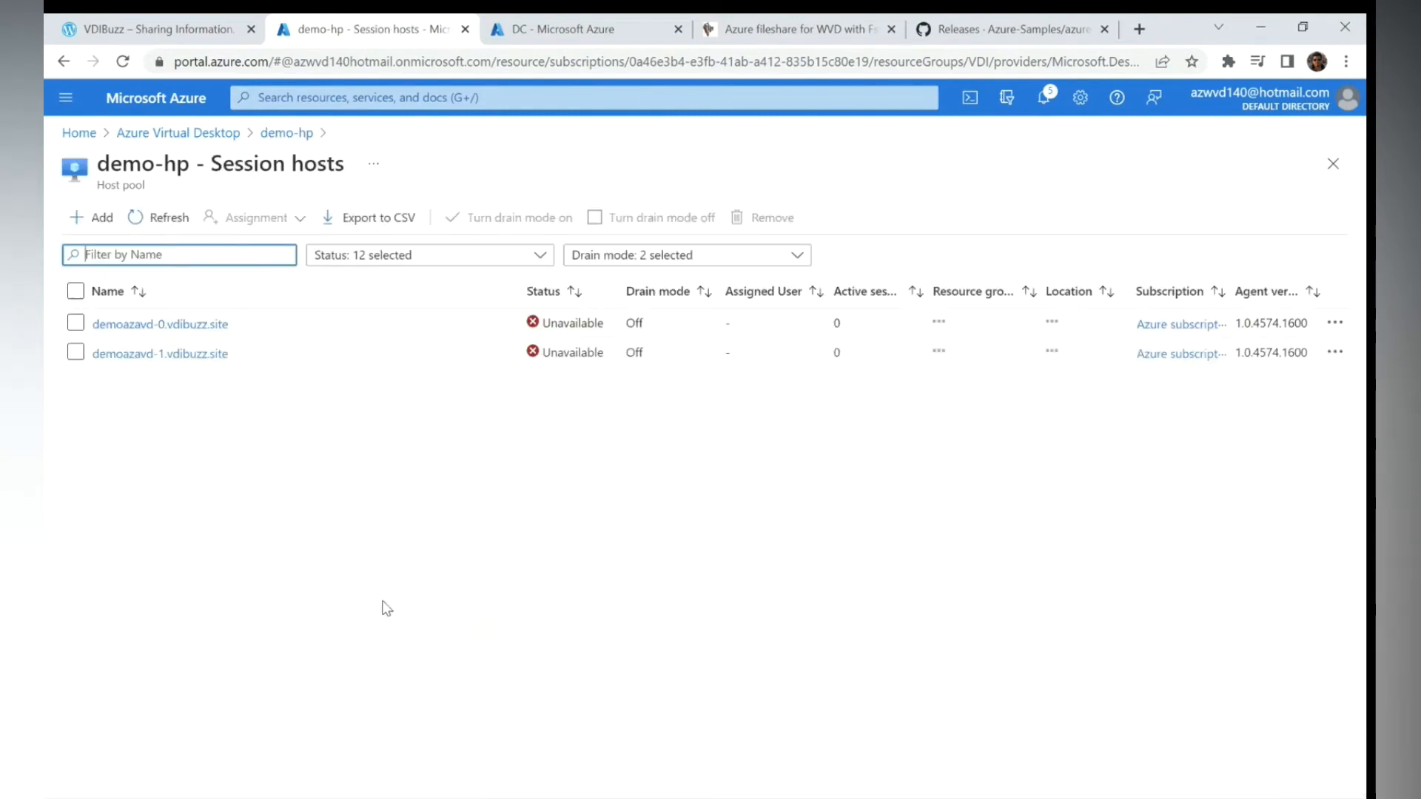
- Refresh the session hosts list until demoazavd-0.vdibuzz.site shows Available
click(168, 224)
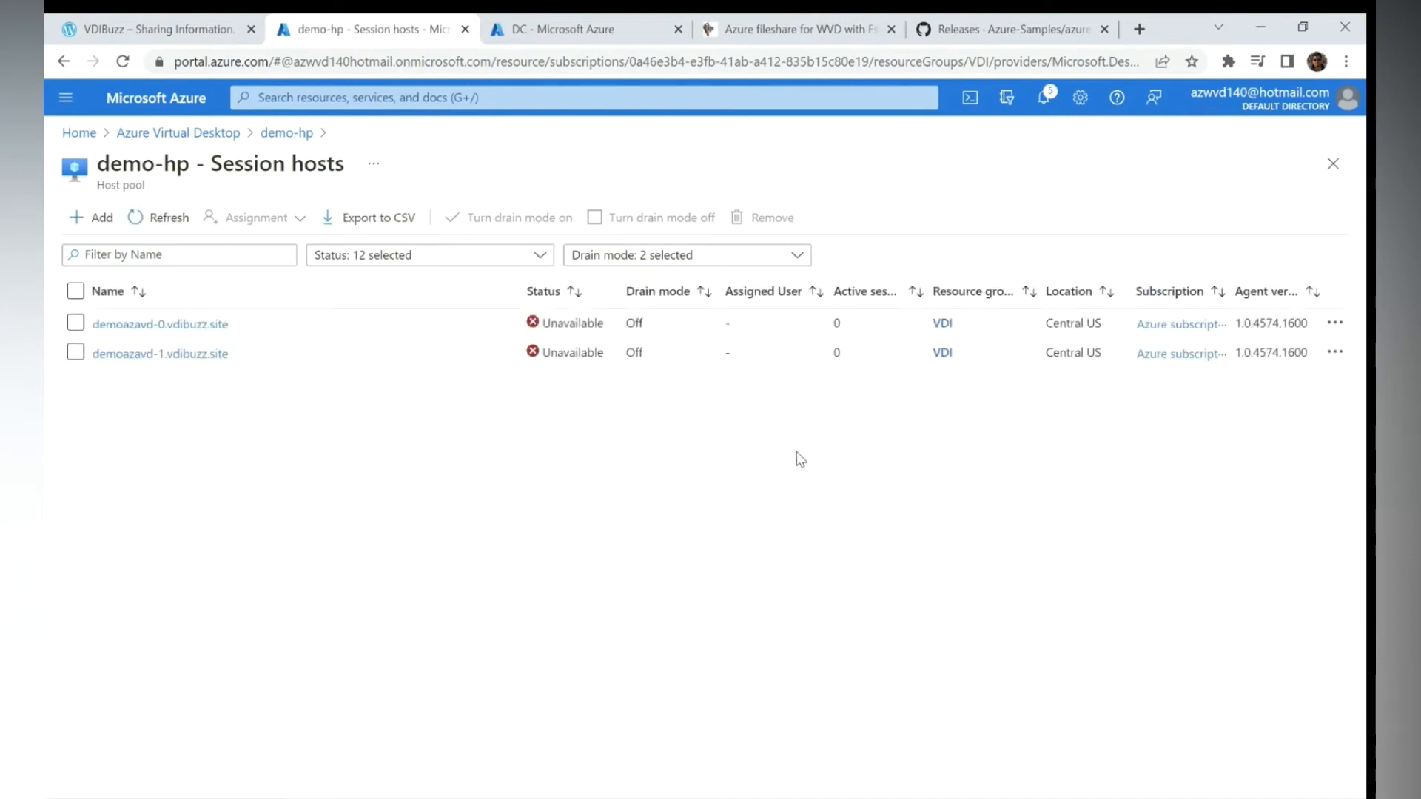
click(159, 217)
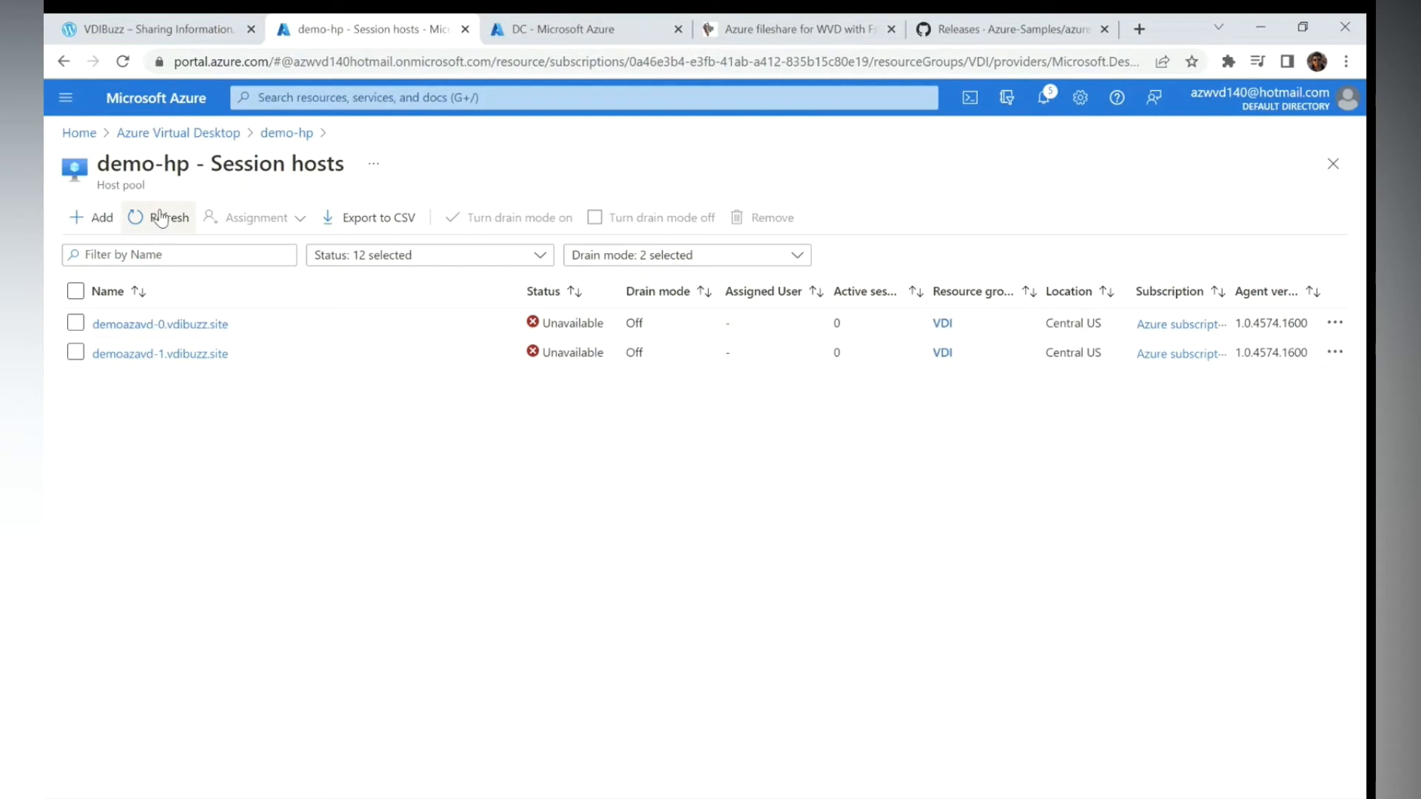
click(161, 216)
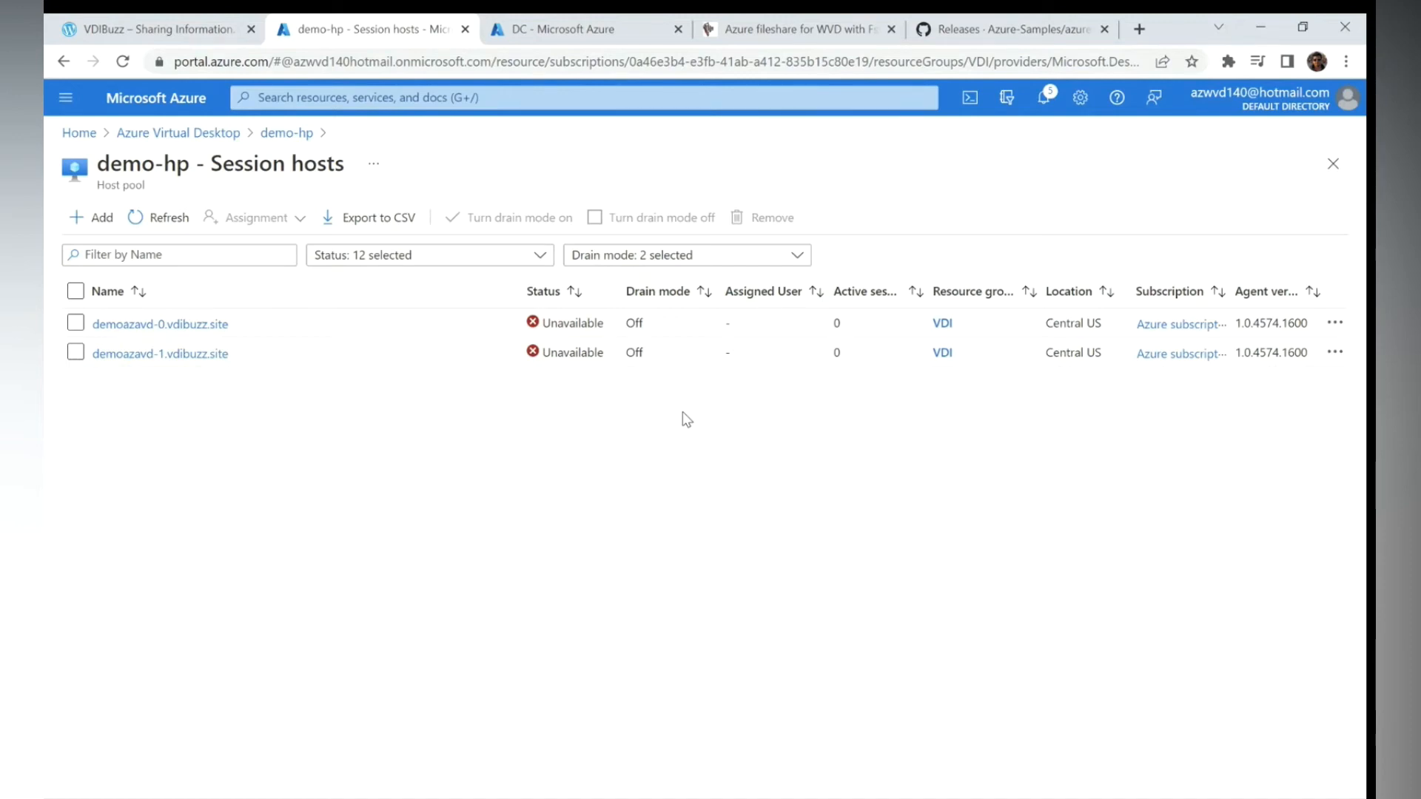
click(176, 224)
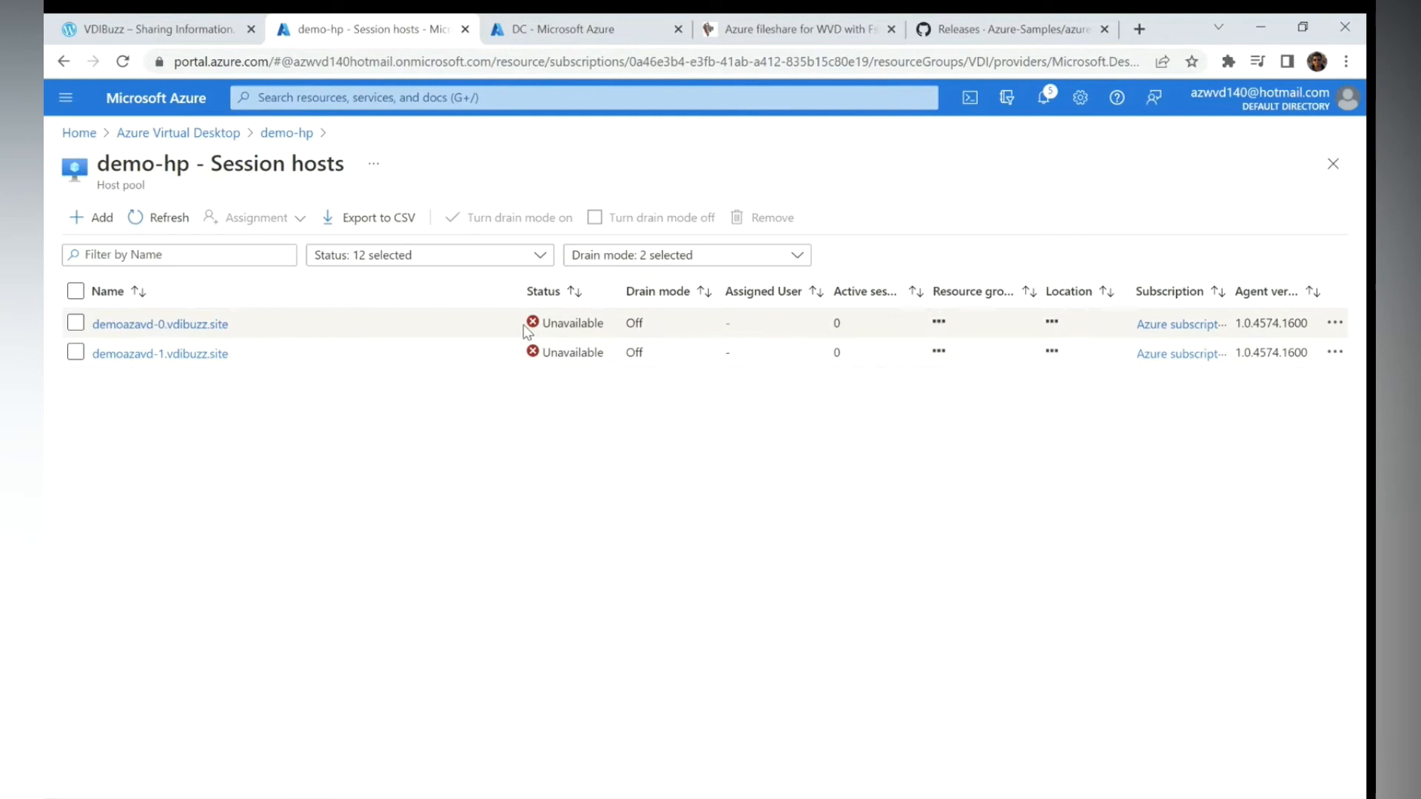
click(157, 220)
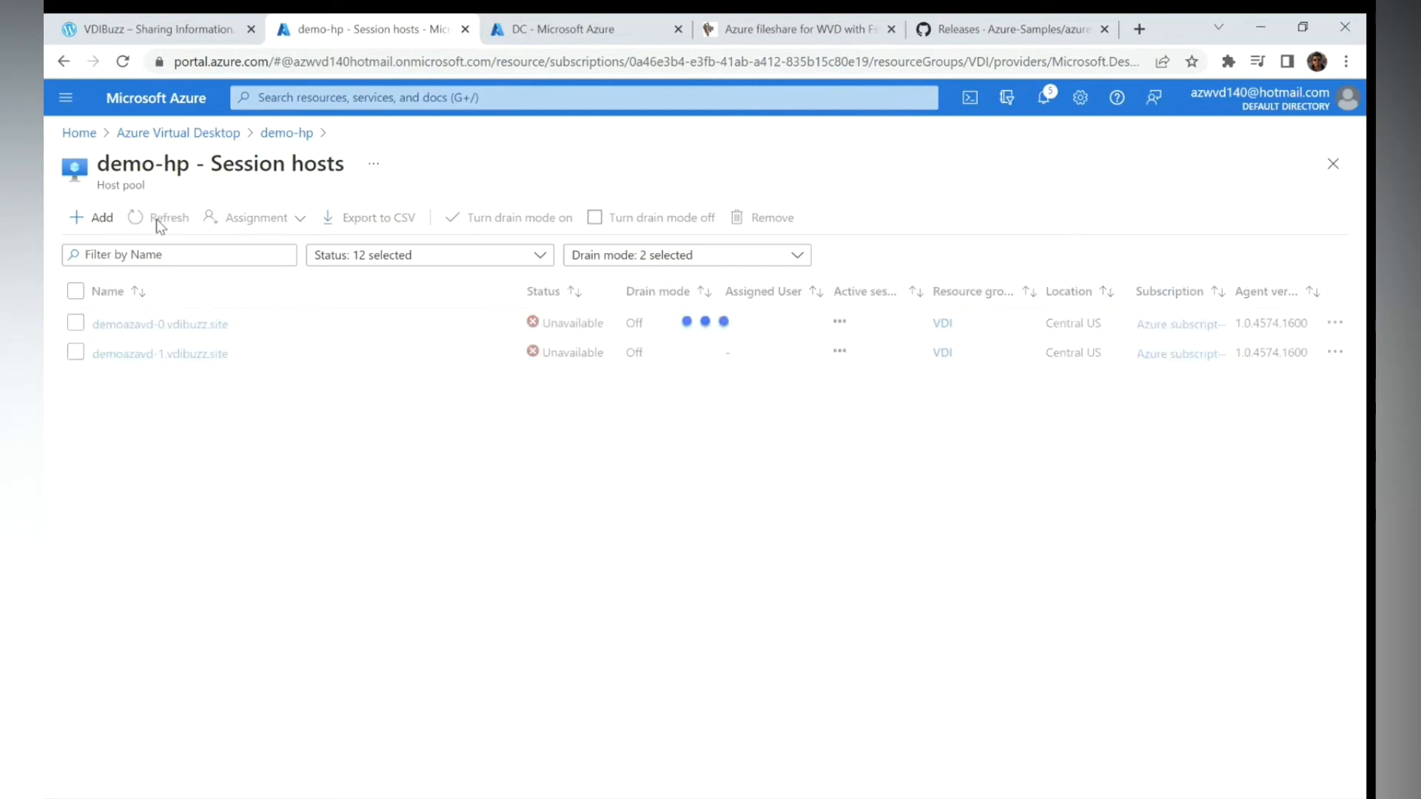
click(157, 221)
click(157, 221)
click(157, 221)
- Turn drain mode on for the demoazavd-1.vdibuzz.site session host
drag(257, 327, 94, 329)
click(76, 353)
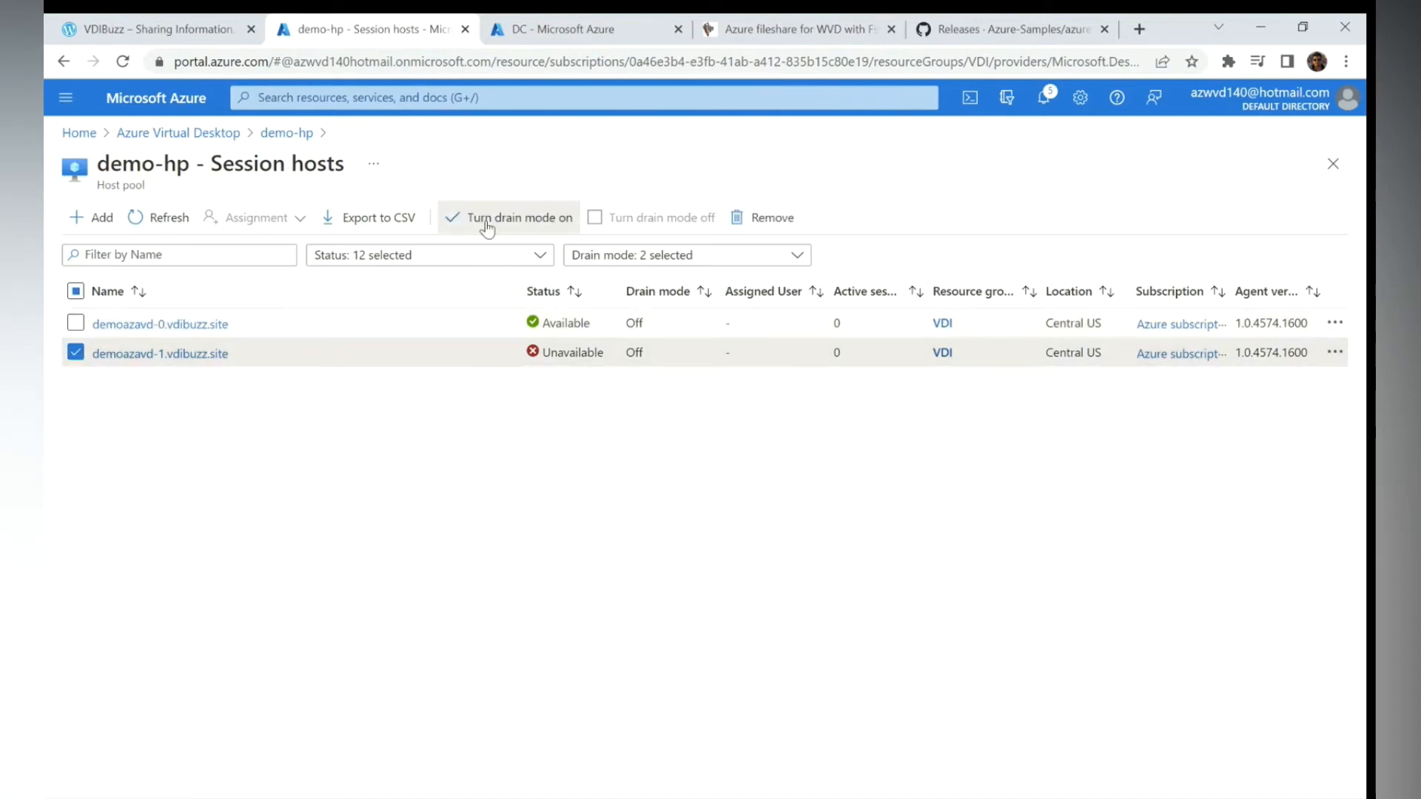
click(510, 217)
click(90, 319)
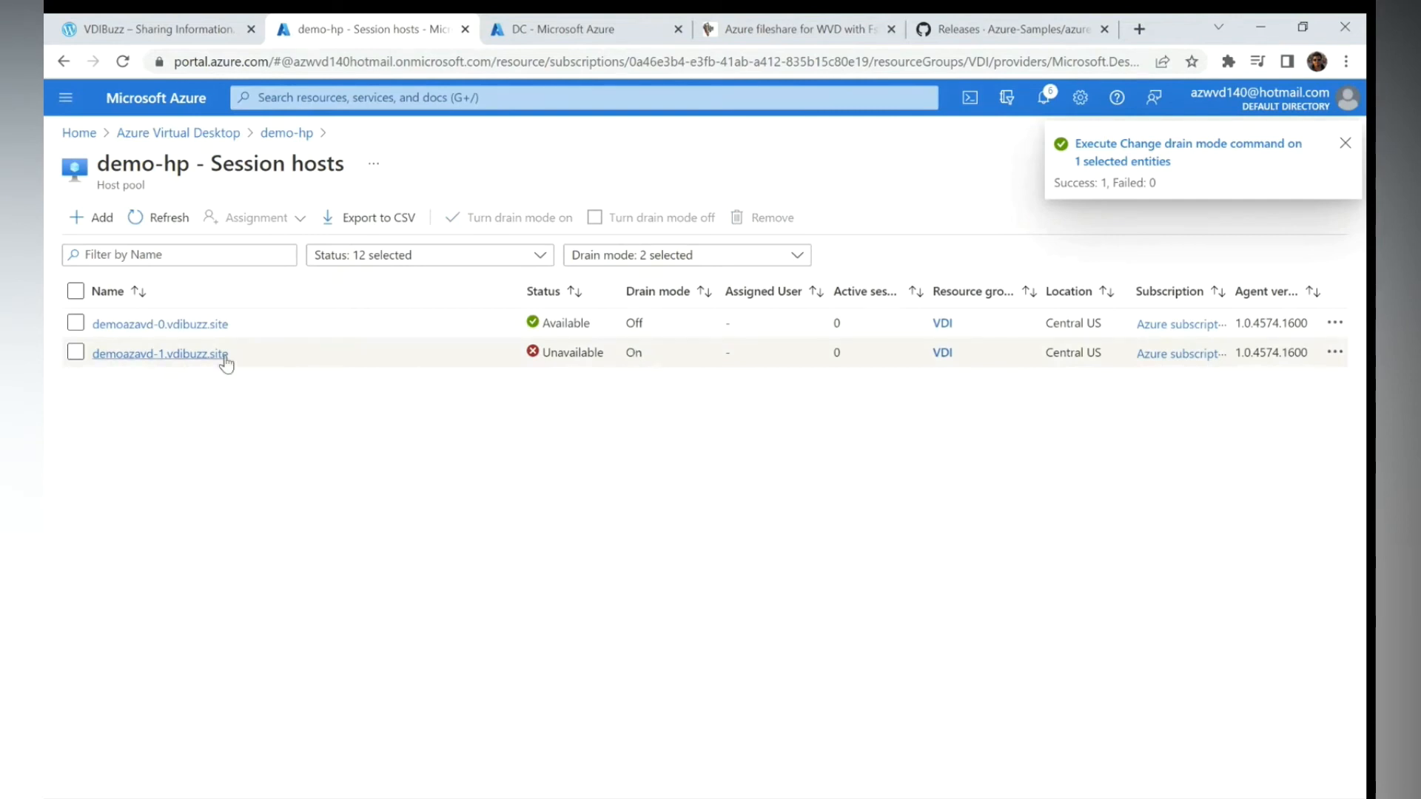
- Load client.wvd.microsoft.com in a new Chrome incognito window
click(1347, 61)
click(1214, 135)
text(cl)
key(Return)
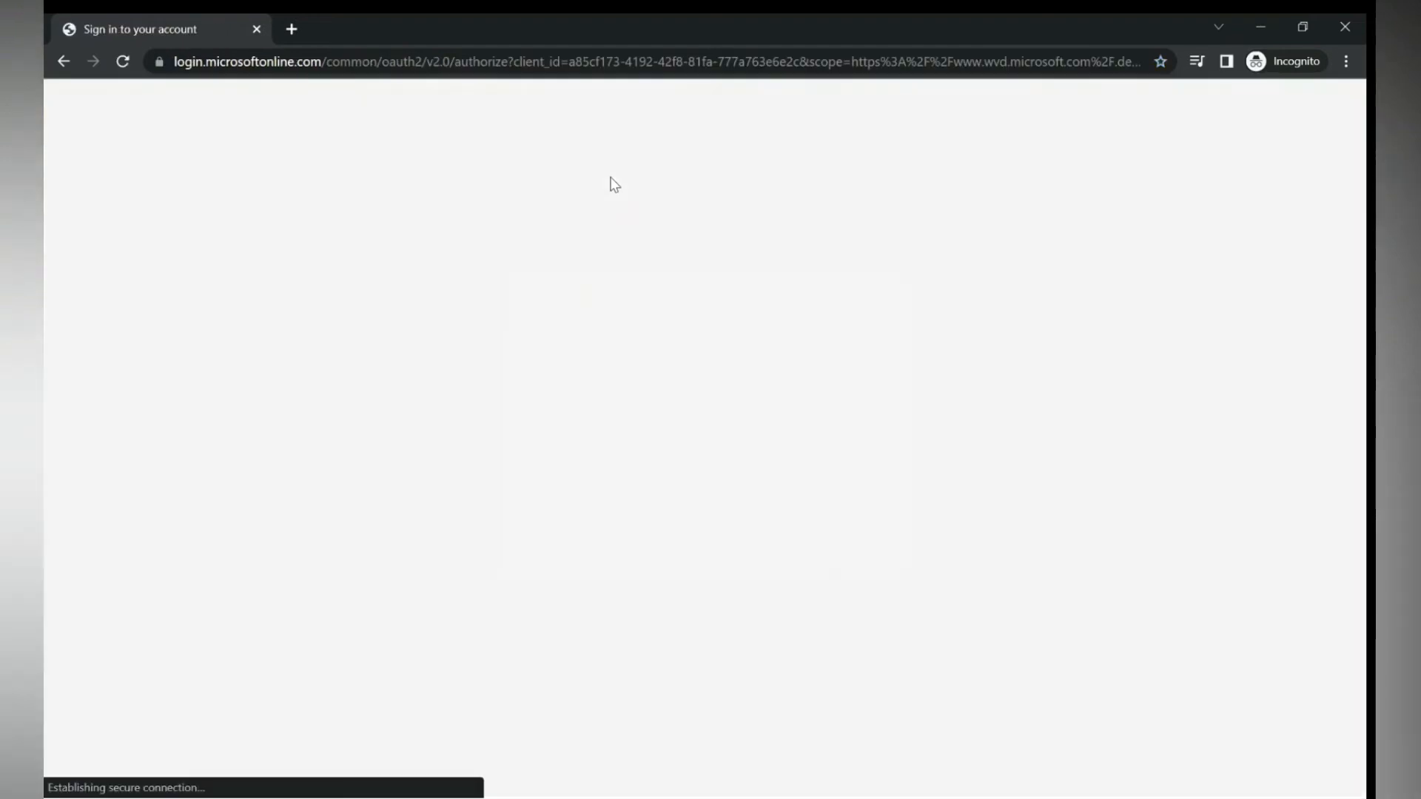
- Sign in to the web client with the test user's account and password, declining to stay signed in
click(639, 370)
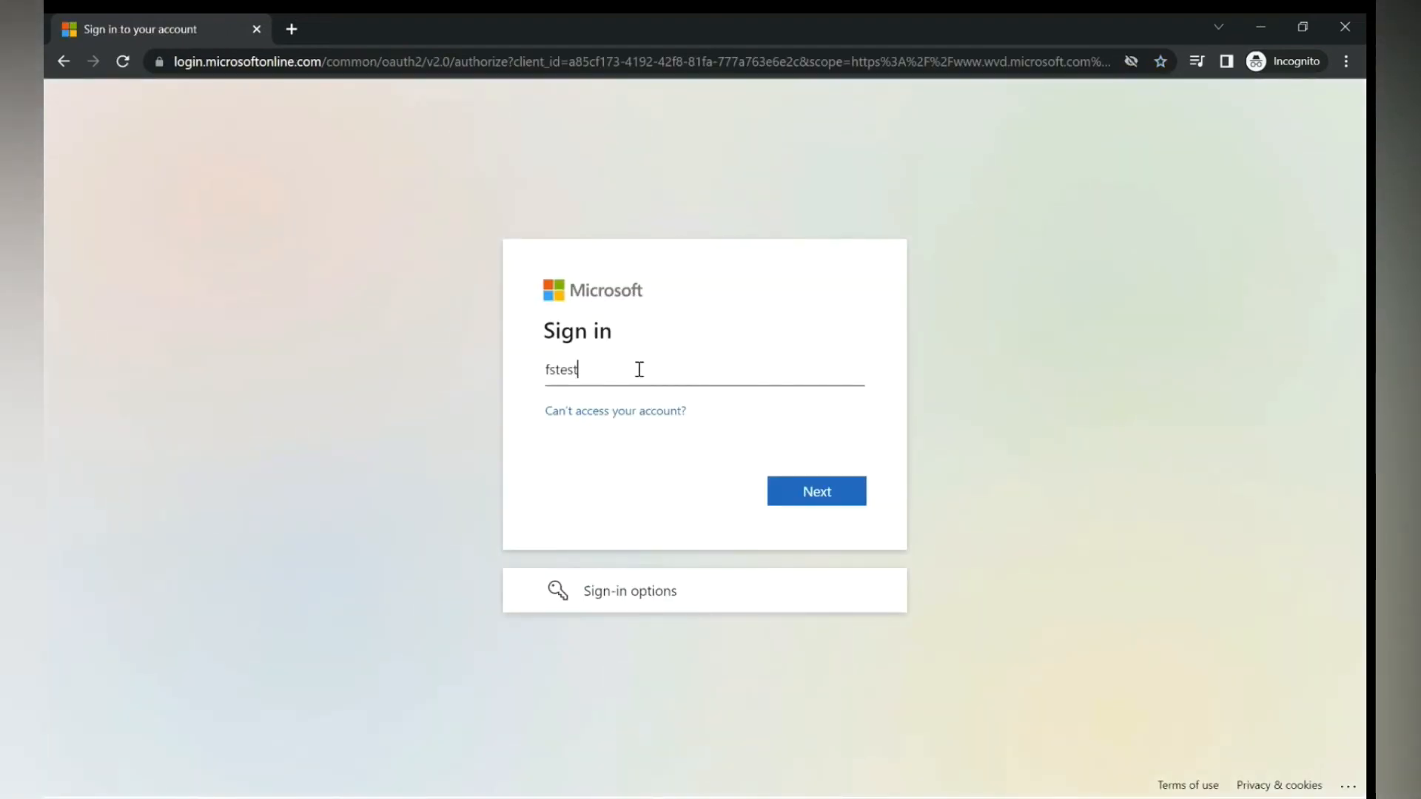
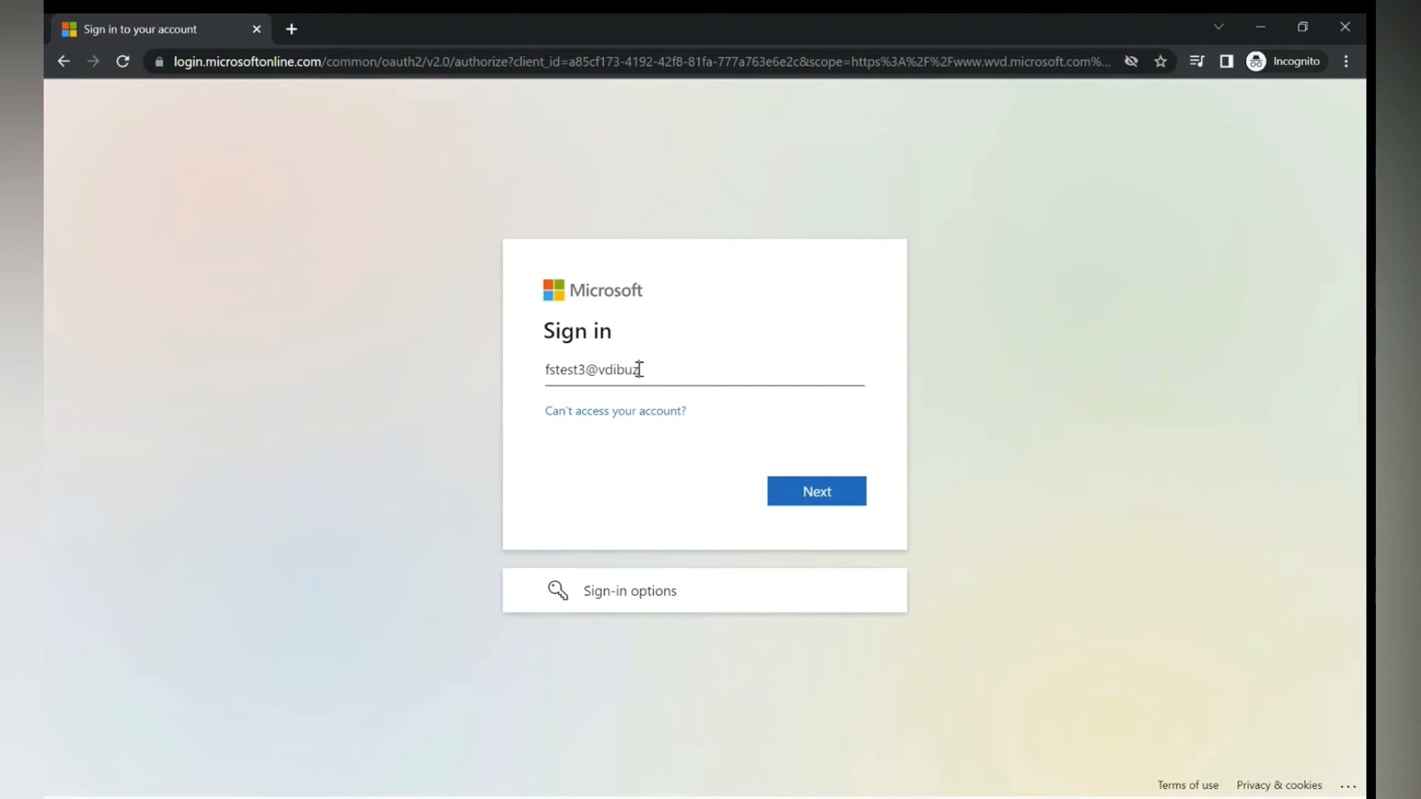
key(Return)
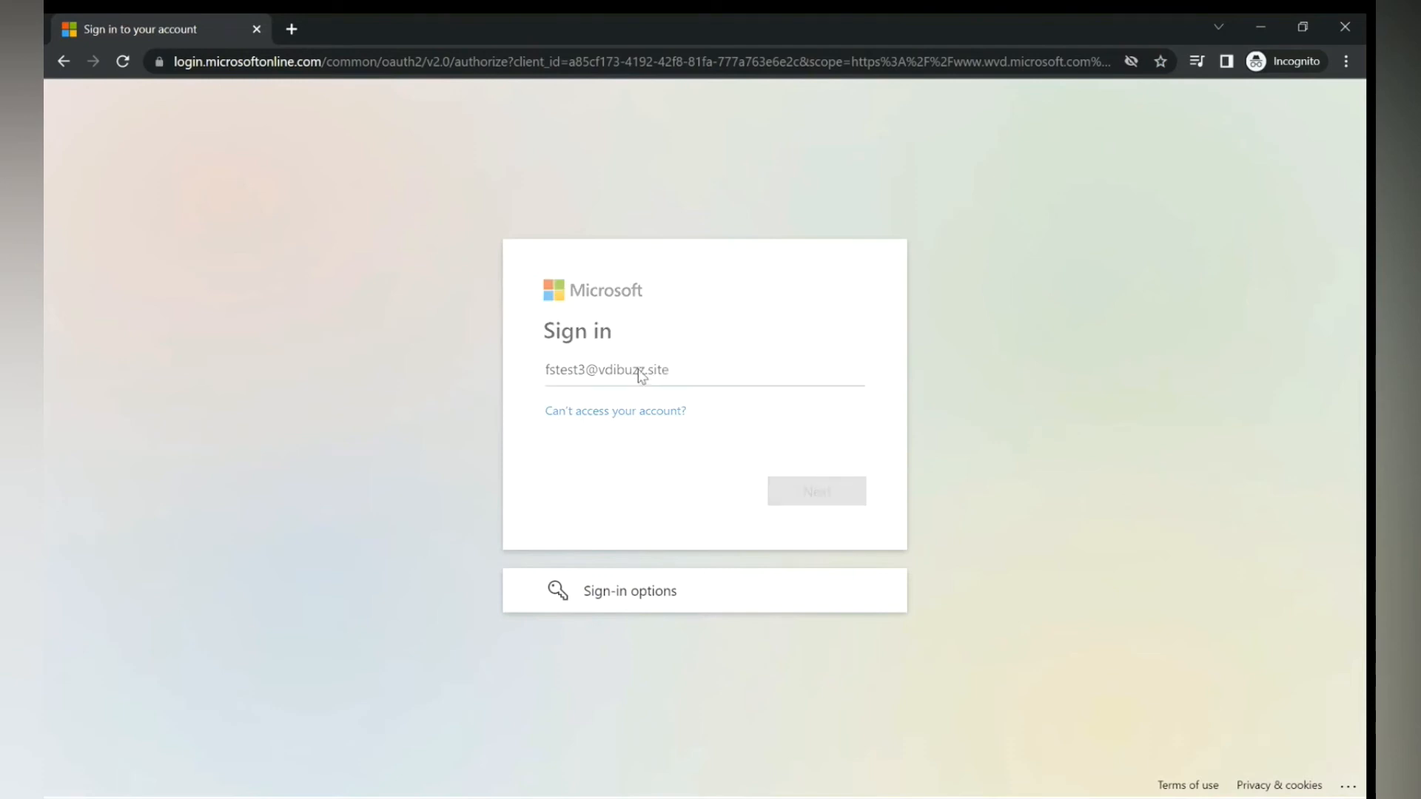
text(•)
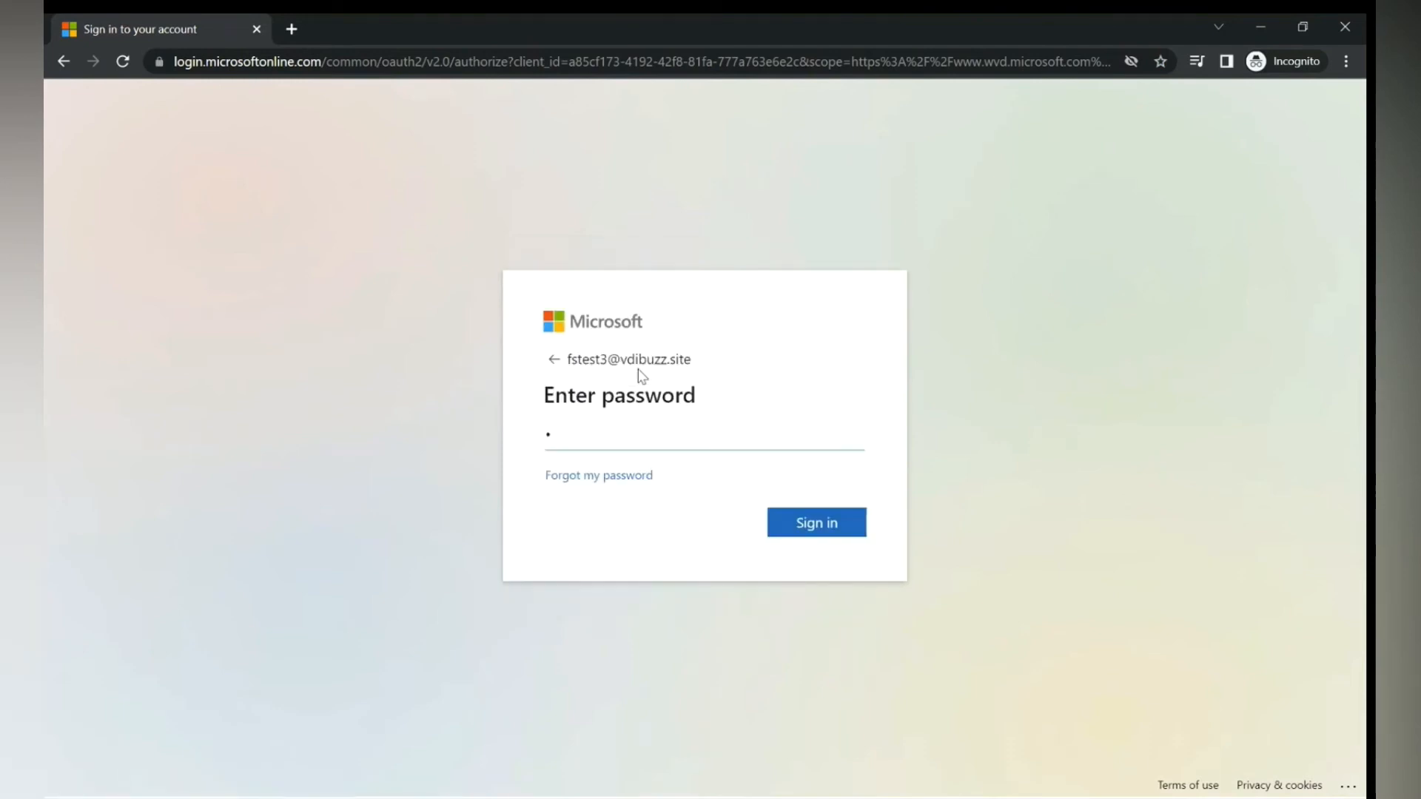
text(•••••••)
key(Return)
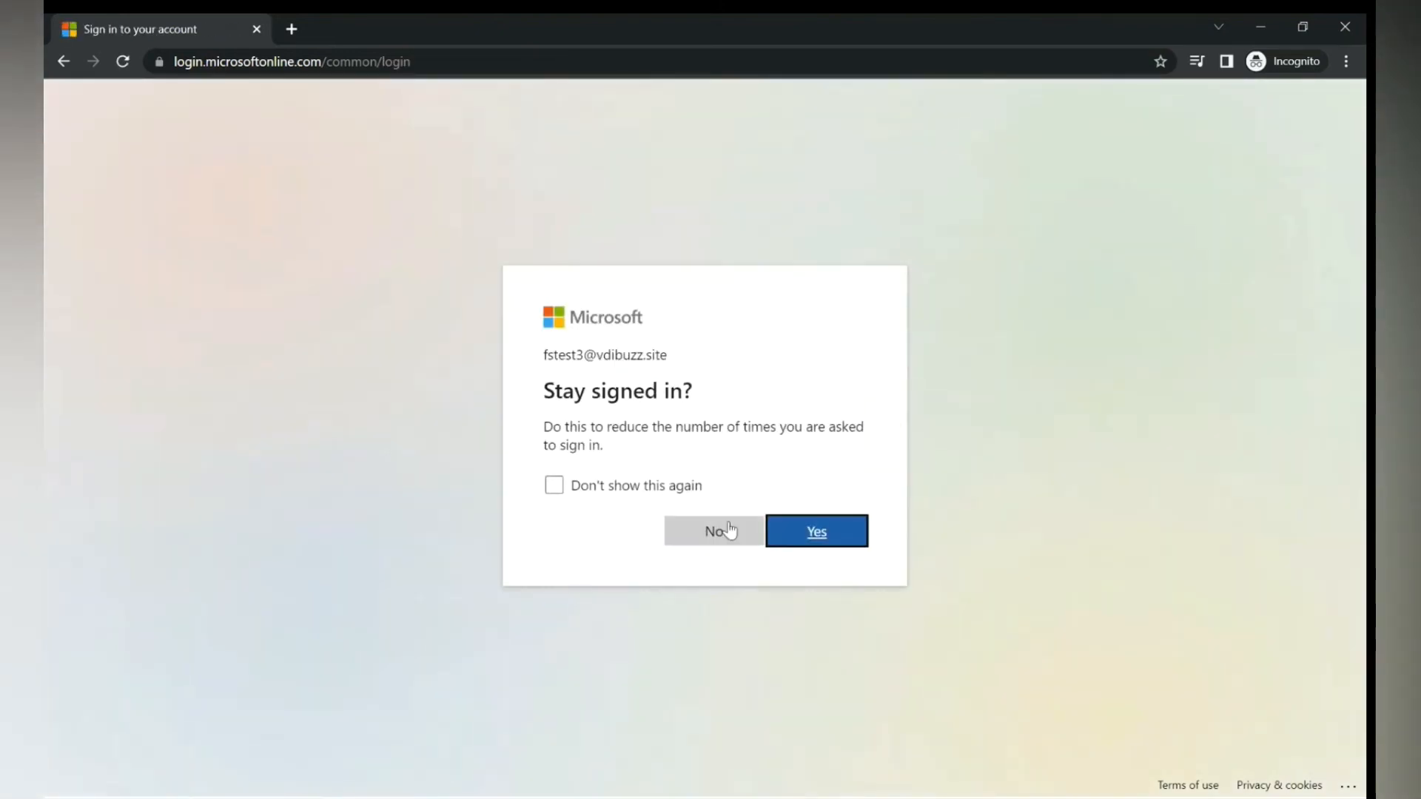
click(717, 532)
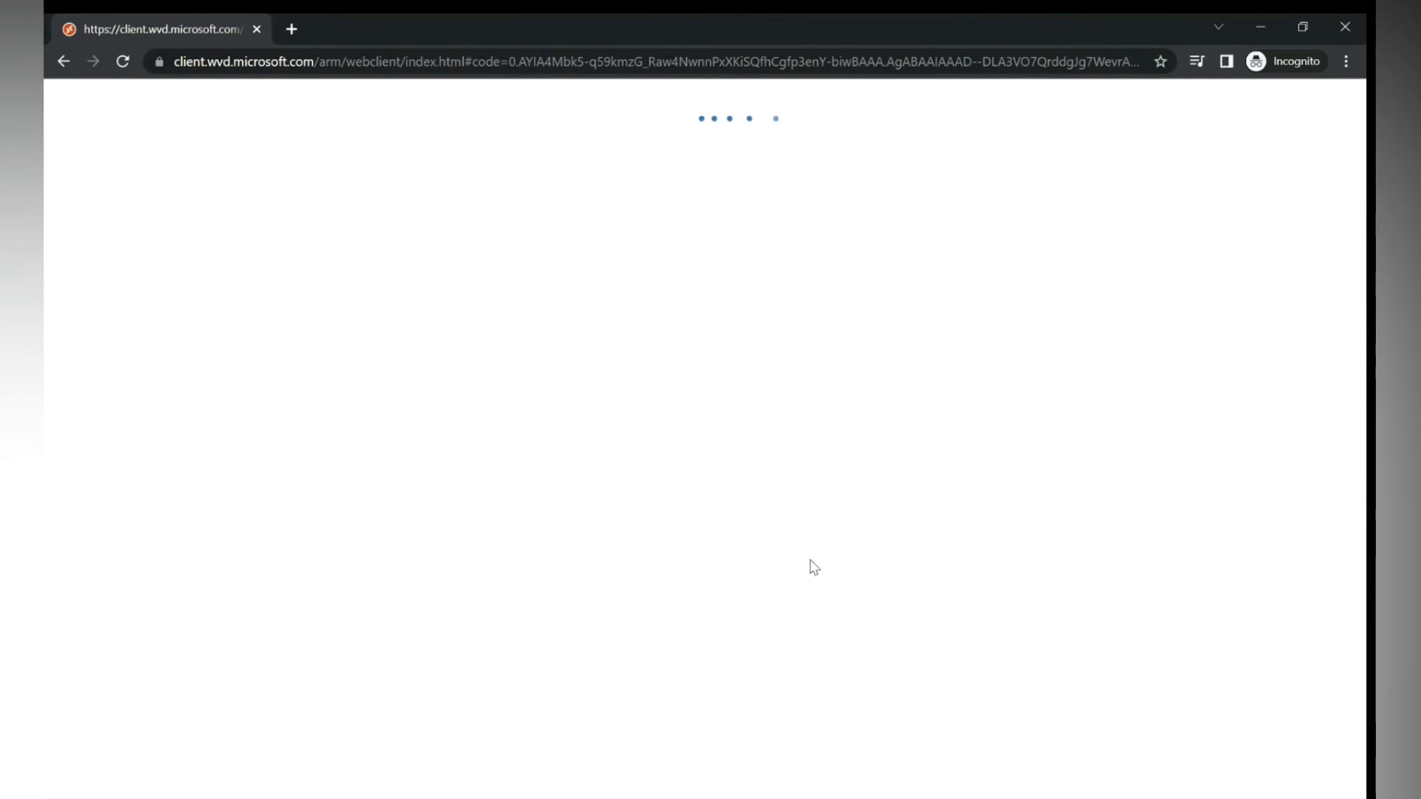
- Launch SessionDesktop, allow local resources, and submit the session password
click(113, 248)
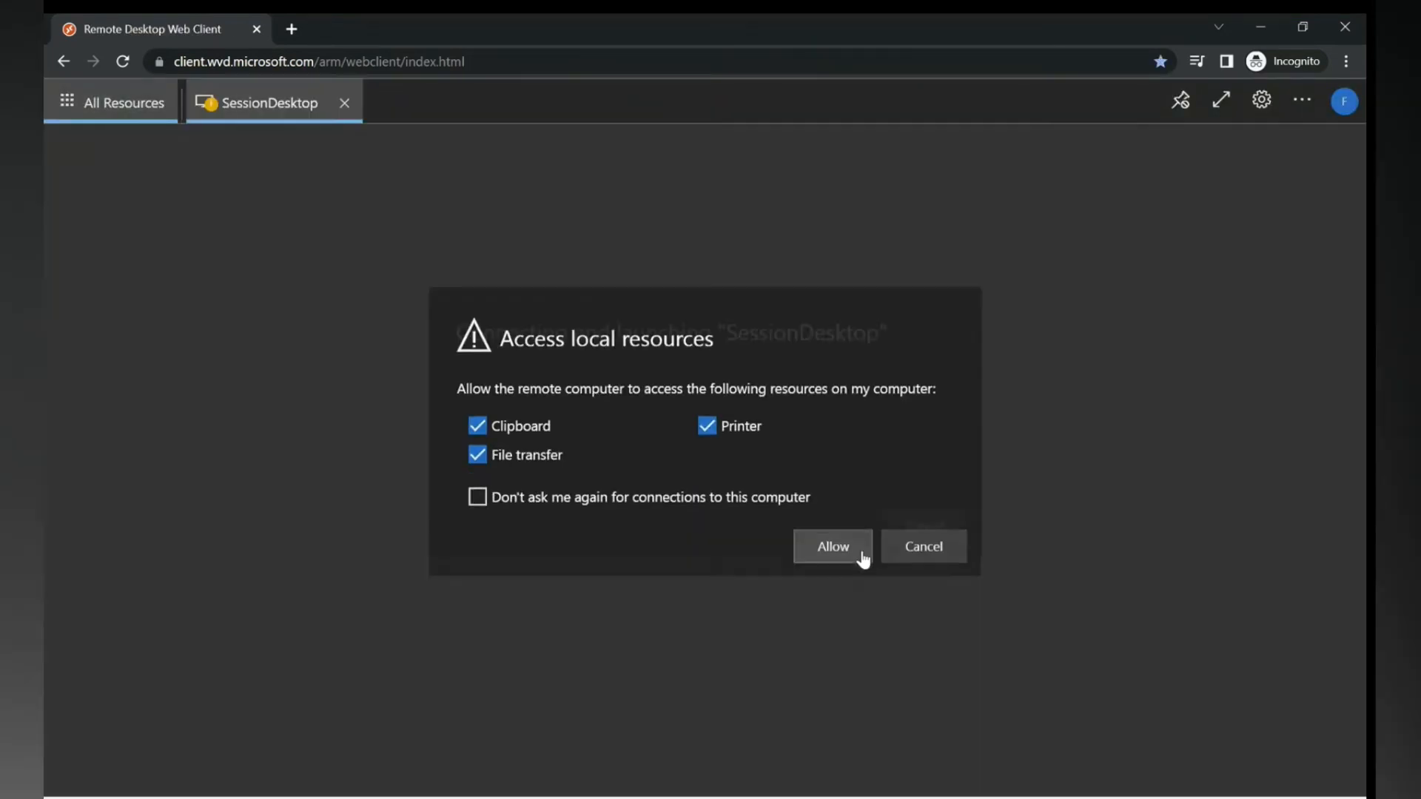
click(862, 555)
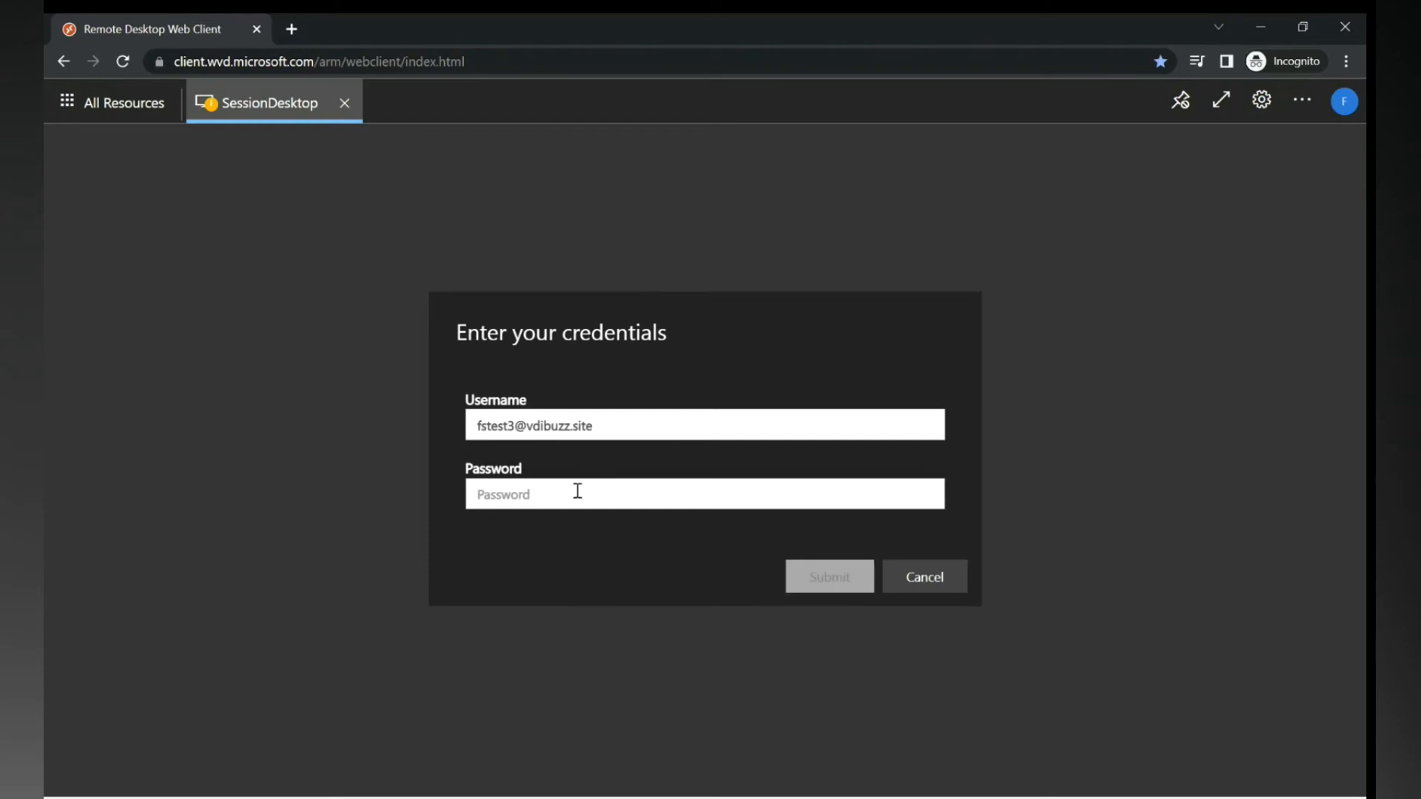
click(574, 495)
text(••••••)
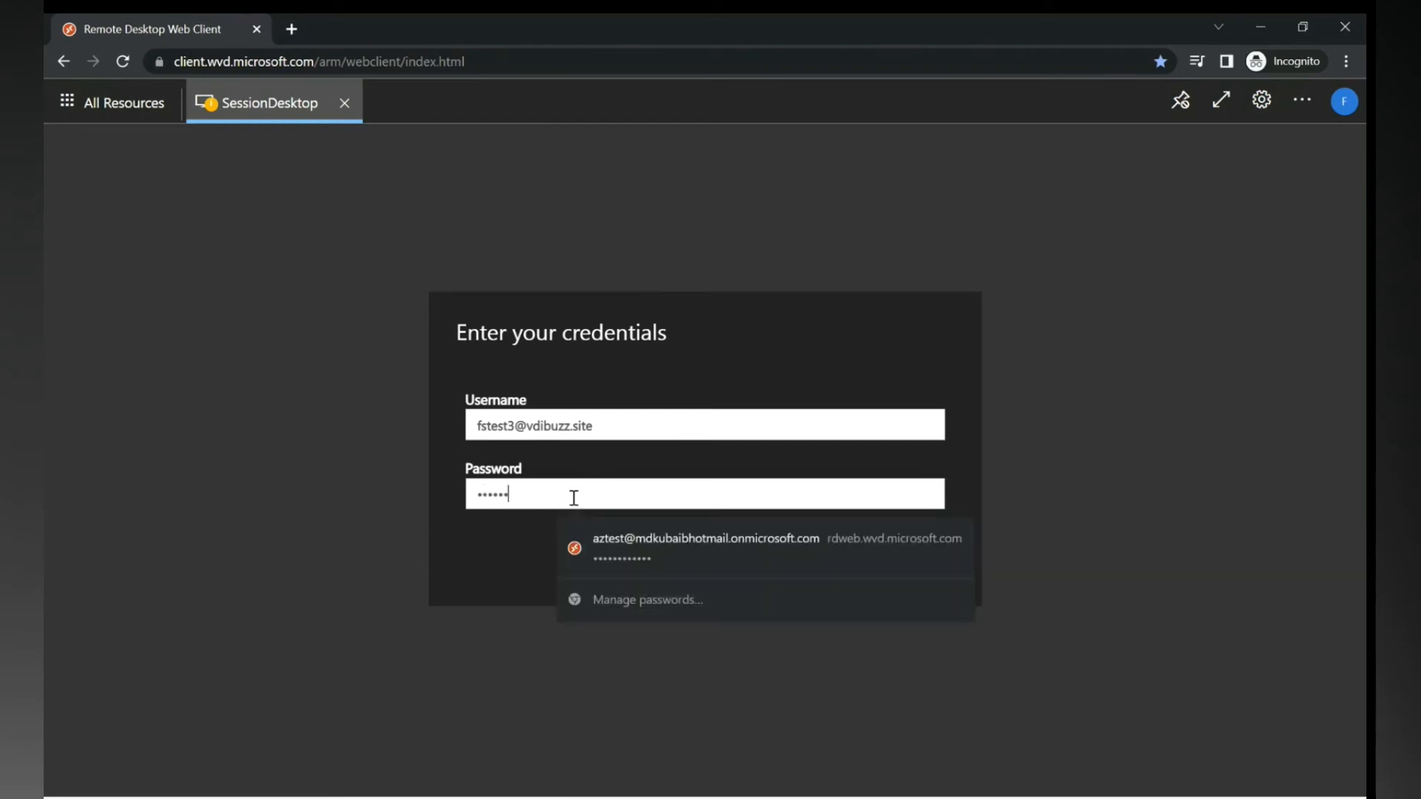
key(Return)
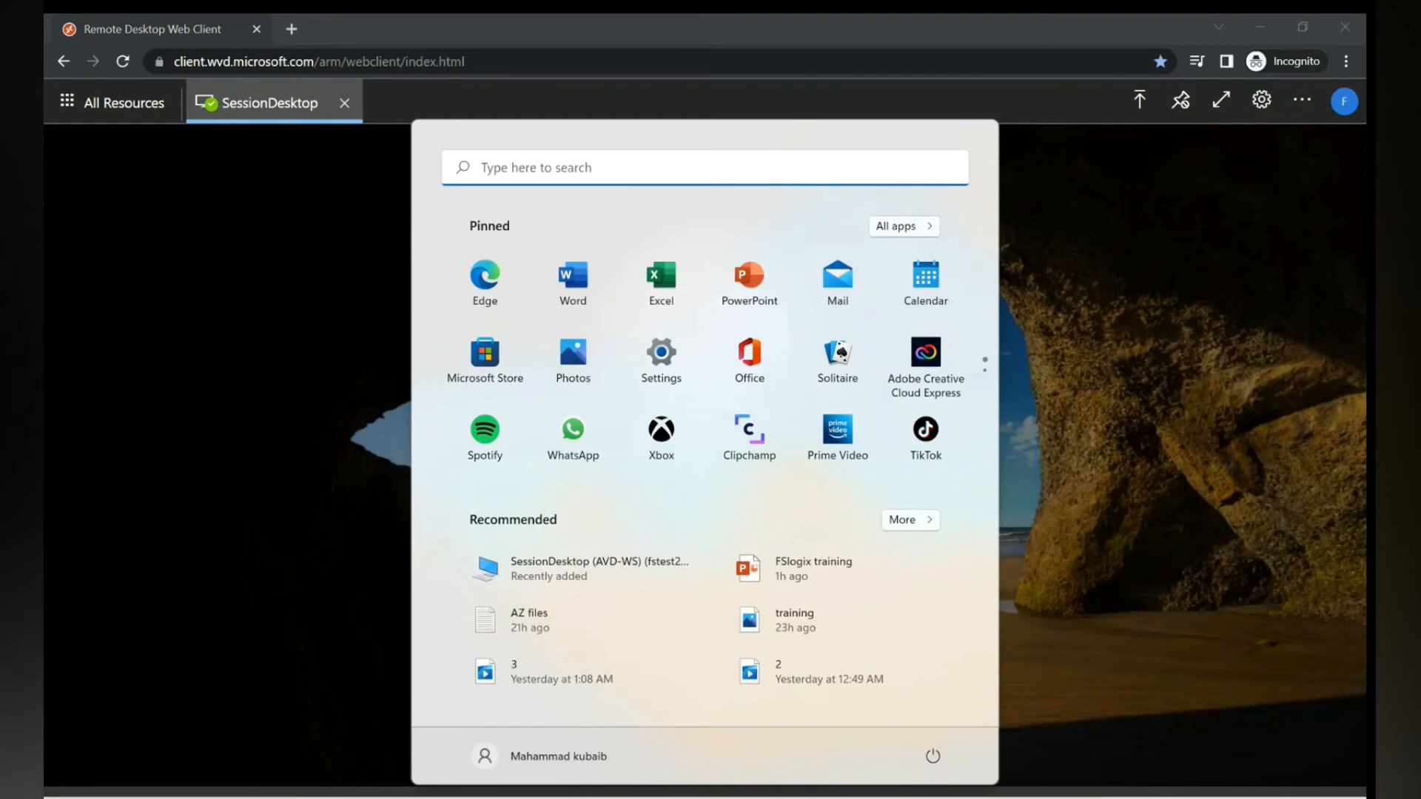
- On the domain controller session, open the azdemofslogic003 fslogixprofile share from the Run history
click(876, 682)
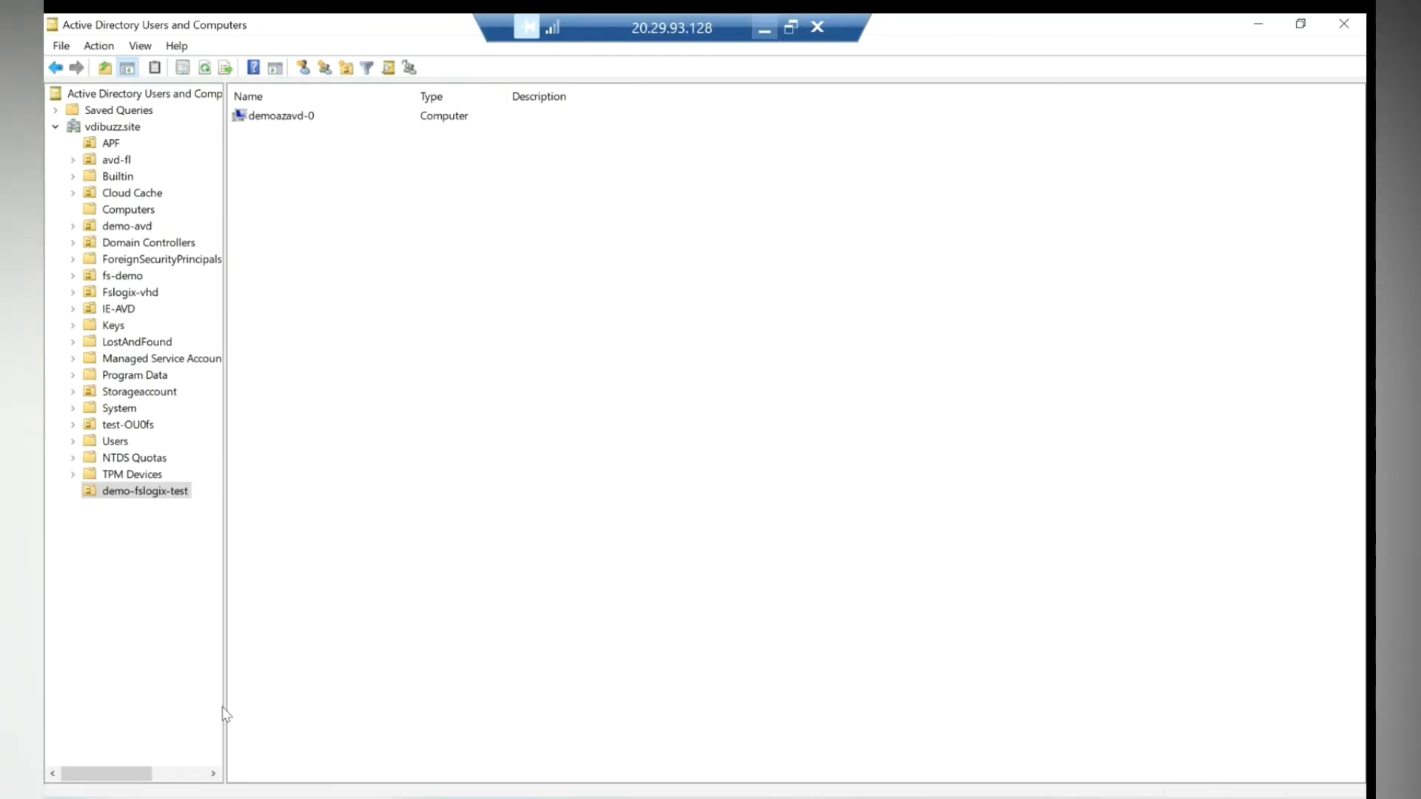
key(super+x)
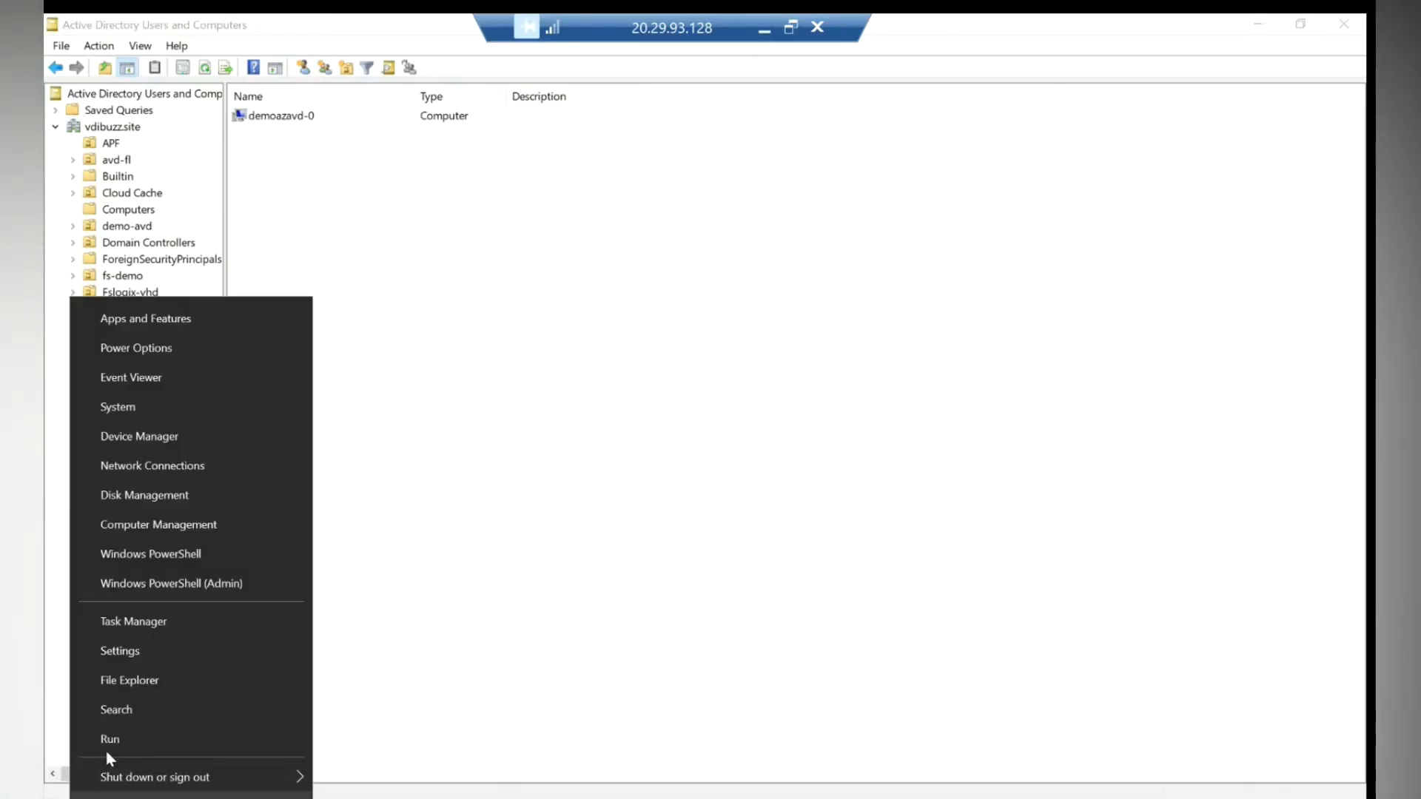
click(117, 730)
click(384, 700)
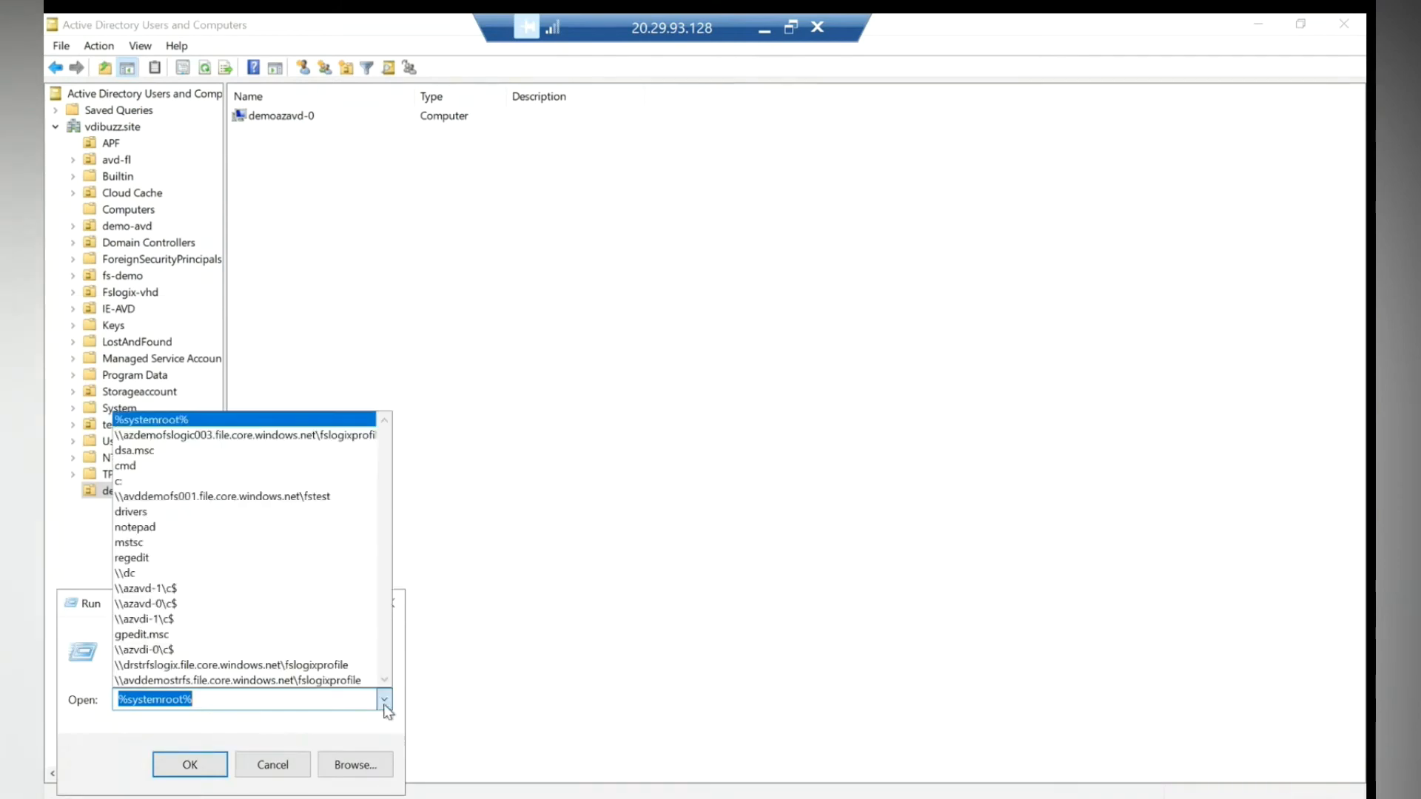
click(272, 436)
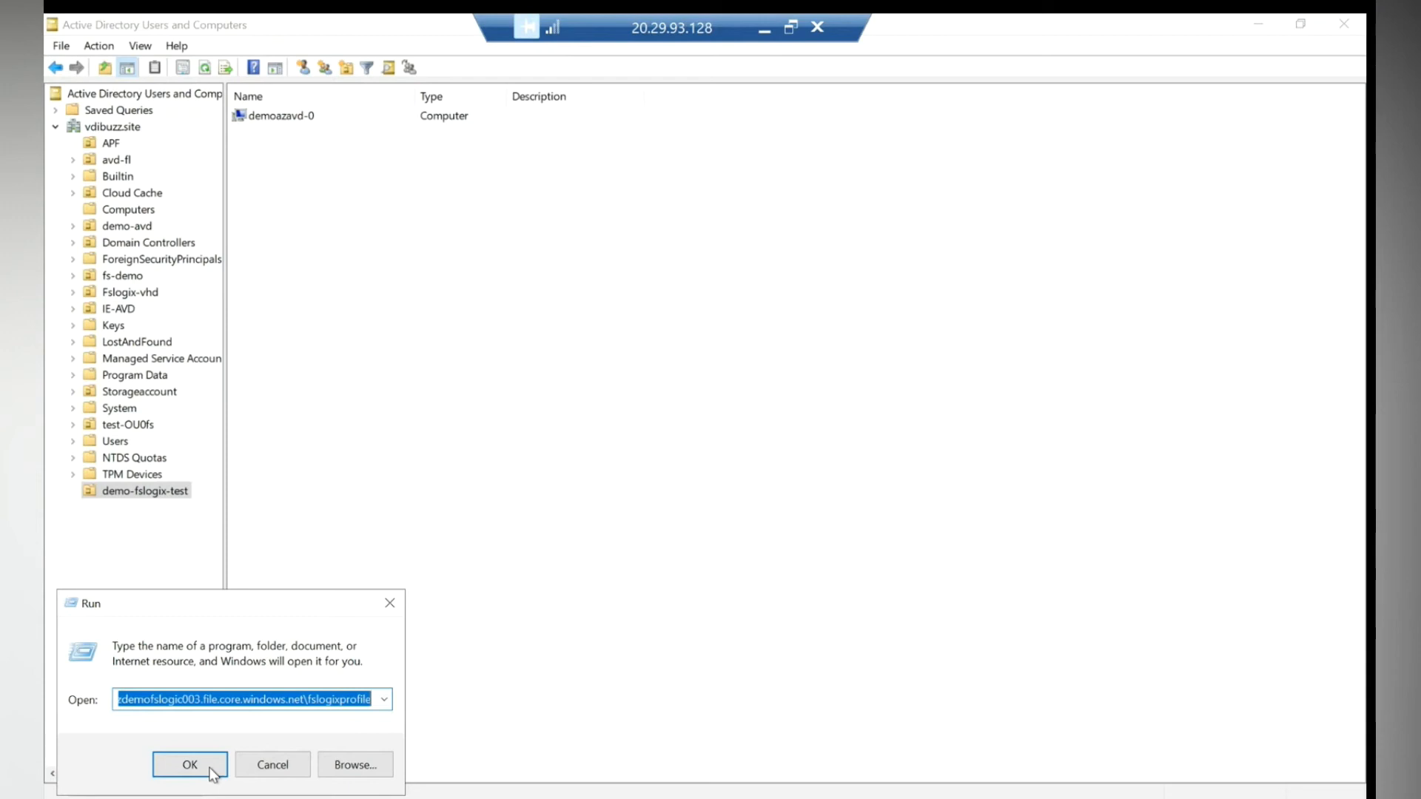
click(190, 765)
- Refresh the share and check the empty test folder and the fstest3 folder's Profile_fstest3 disk
double_click(508, 143)
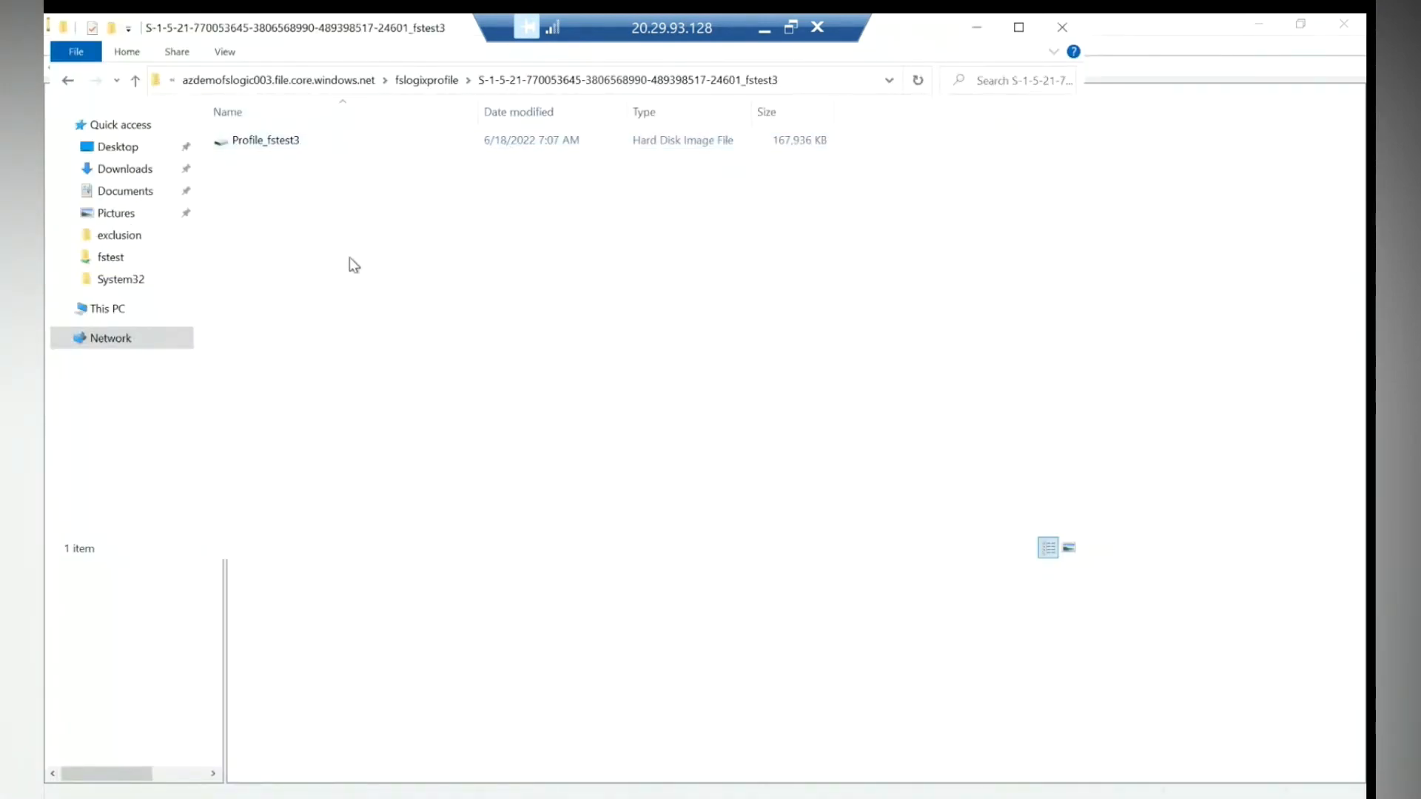
click(67, 78)
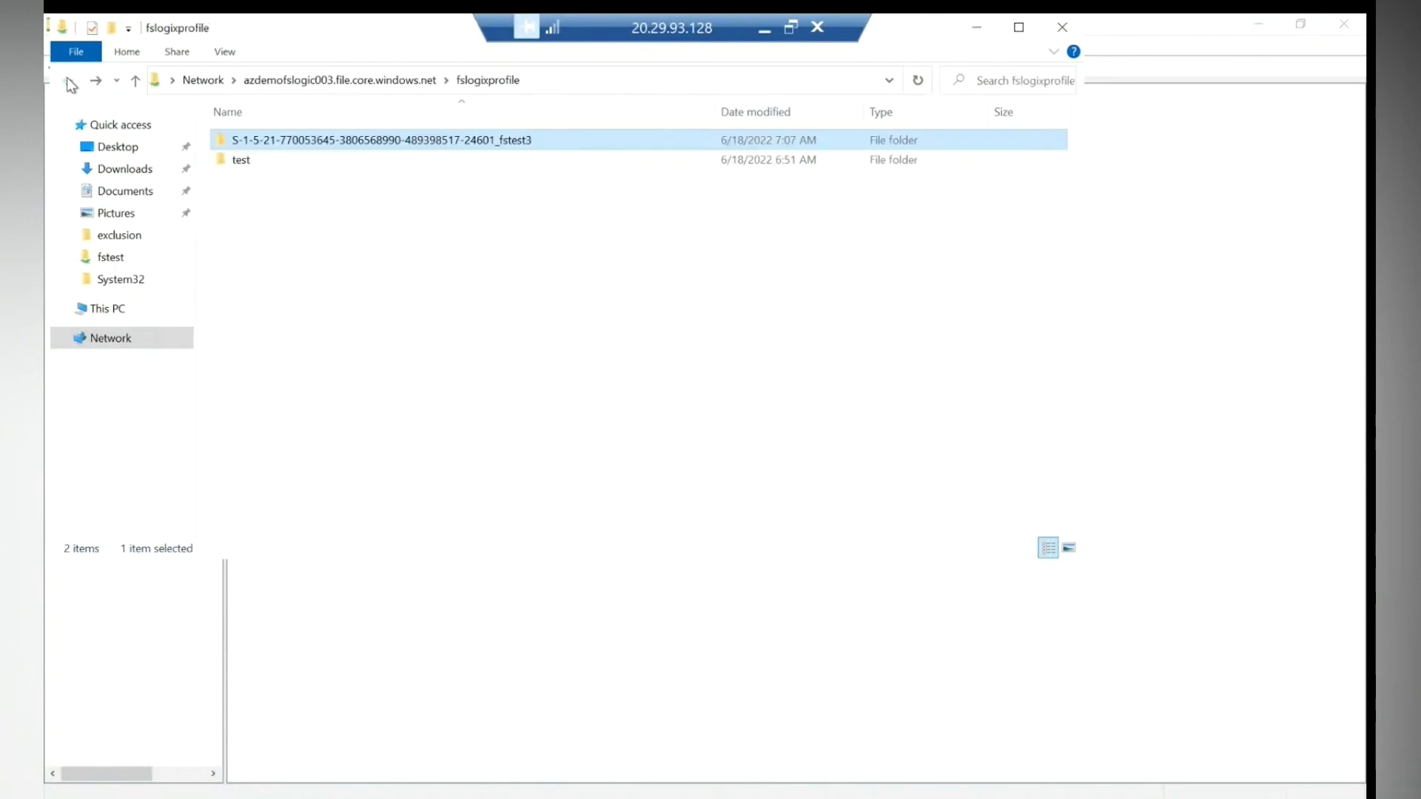
right_click(402, 314)
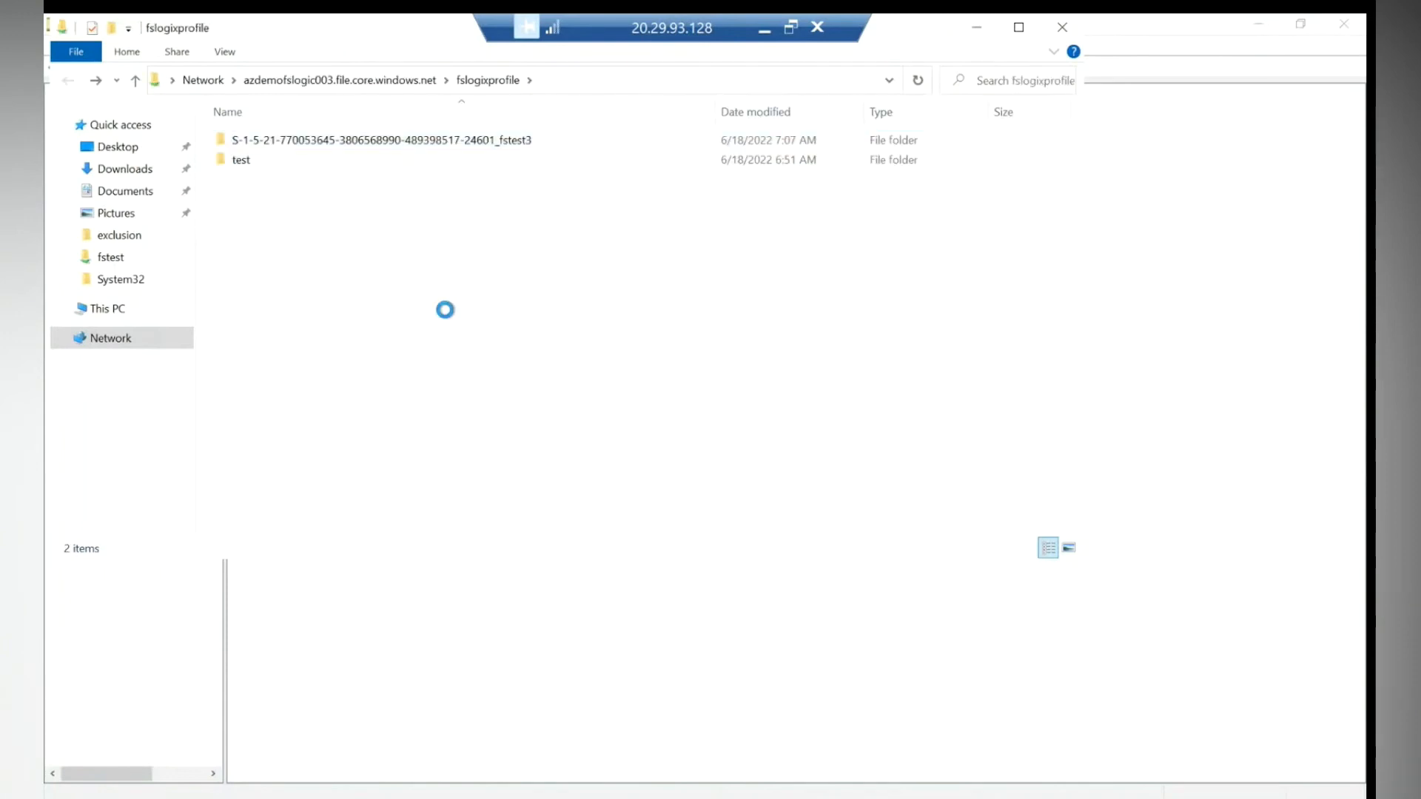
click(444, 306)
click(473, 142)
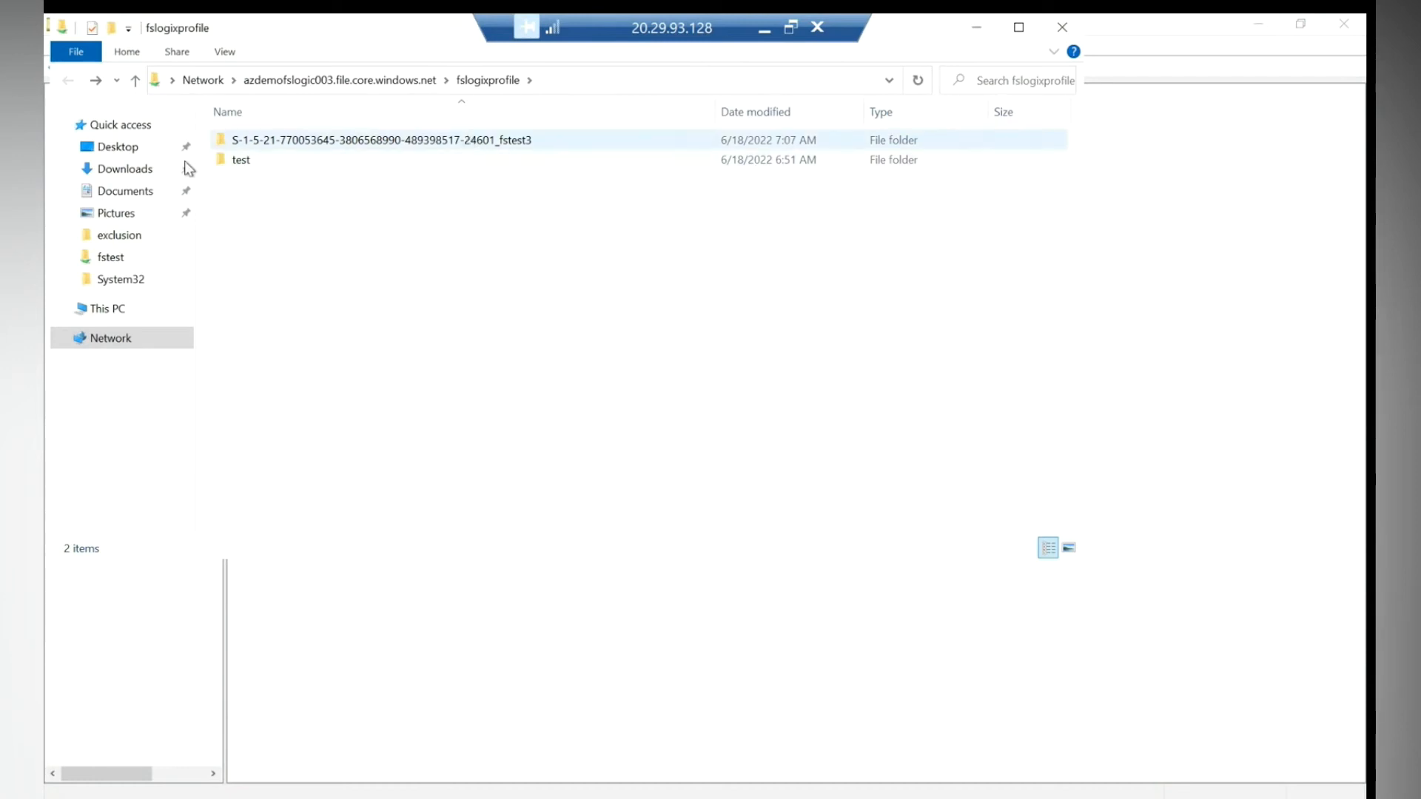
double_click(235, 160)
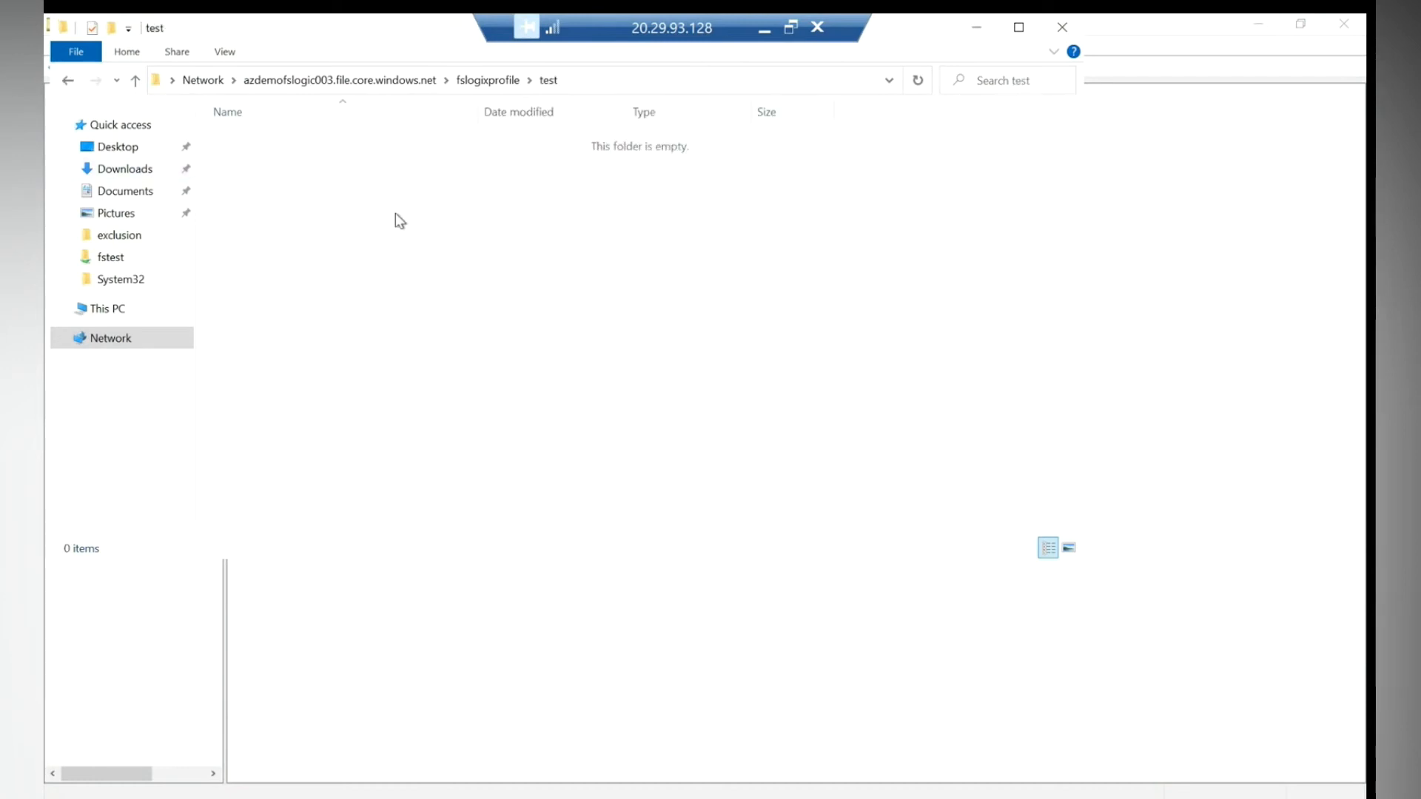
click(67, 82)
double_click(369, 142)
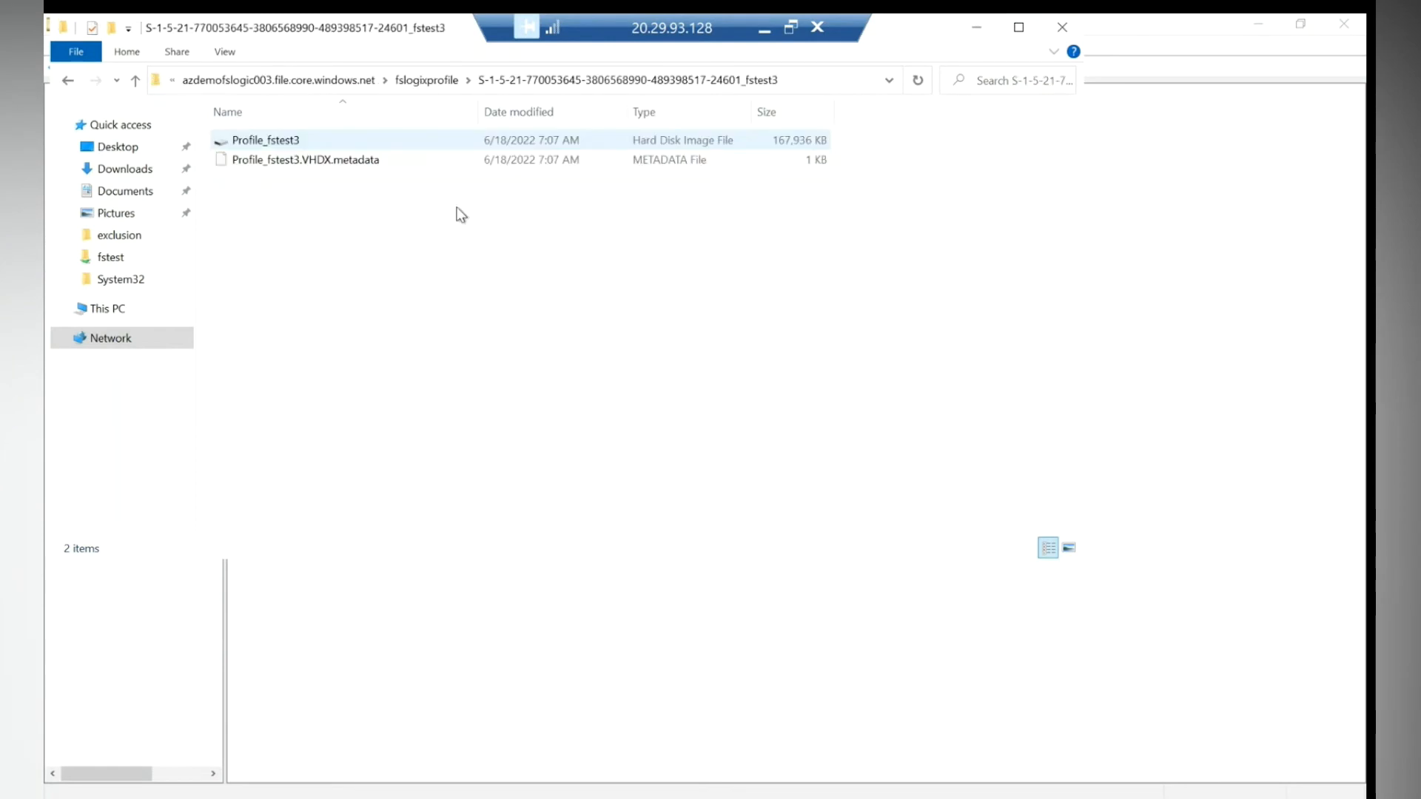
click(67, 81)
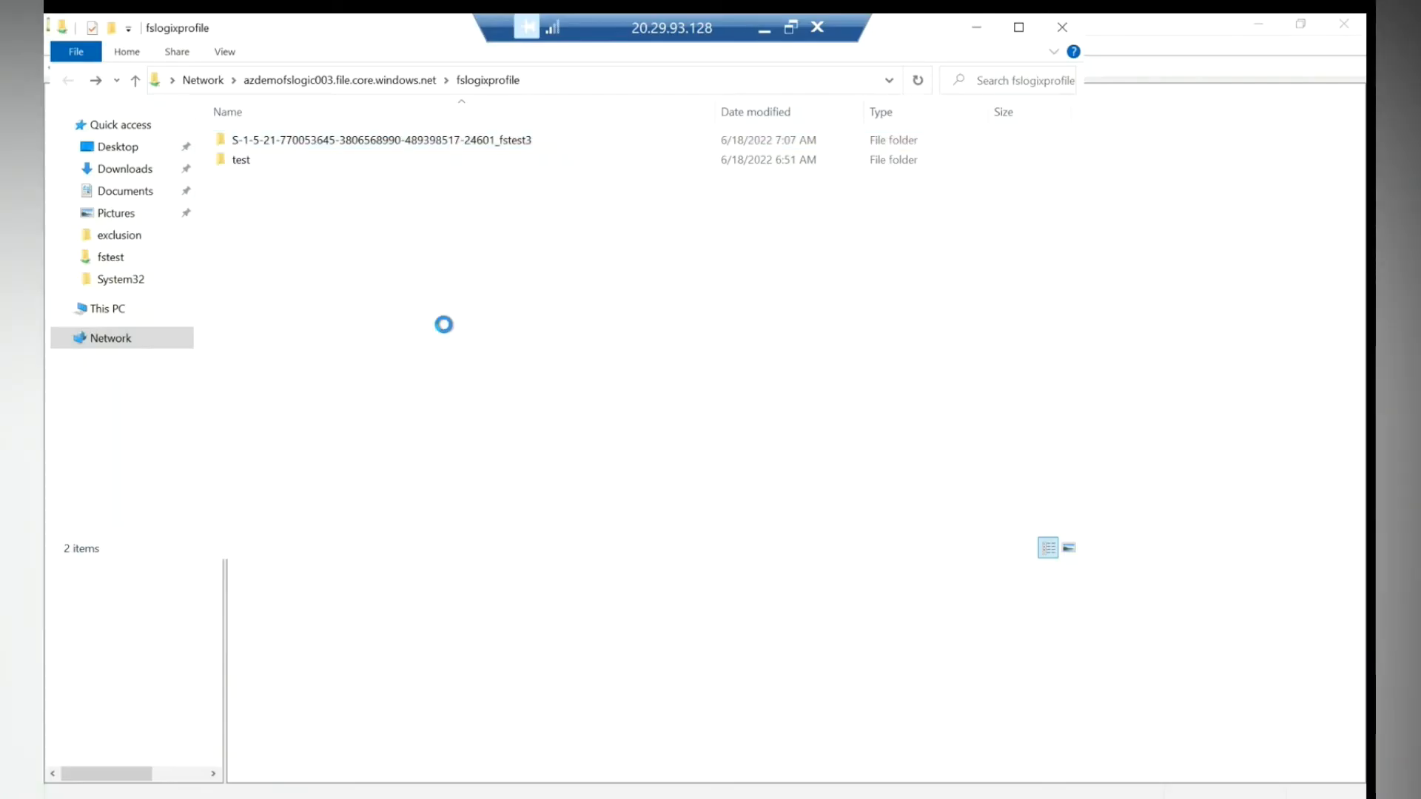
- Refresh fslogixprofile, confirm ODFC_fstest3 in the fstest3 folder, then minimize the server session
right_click(408, 252)
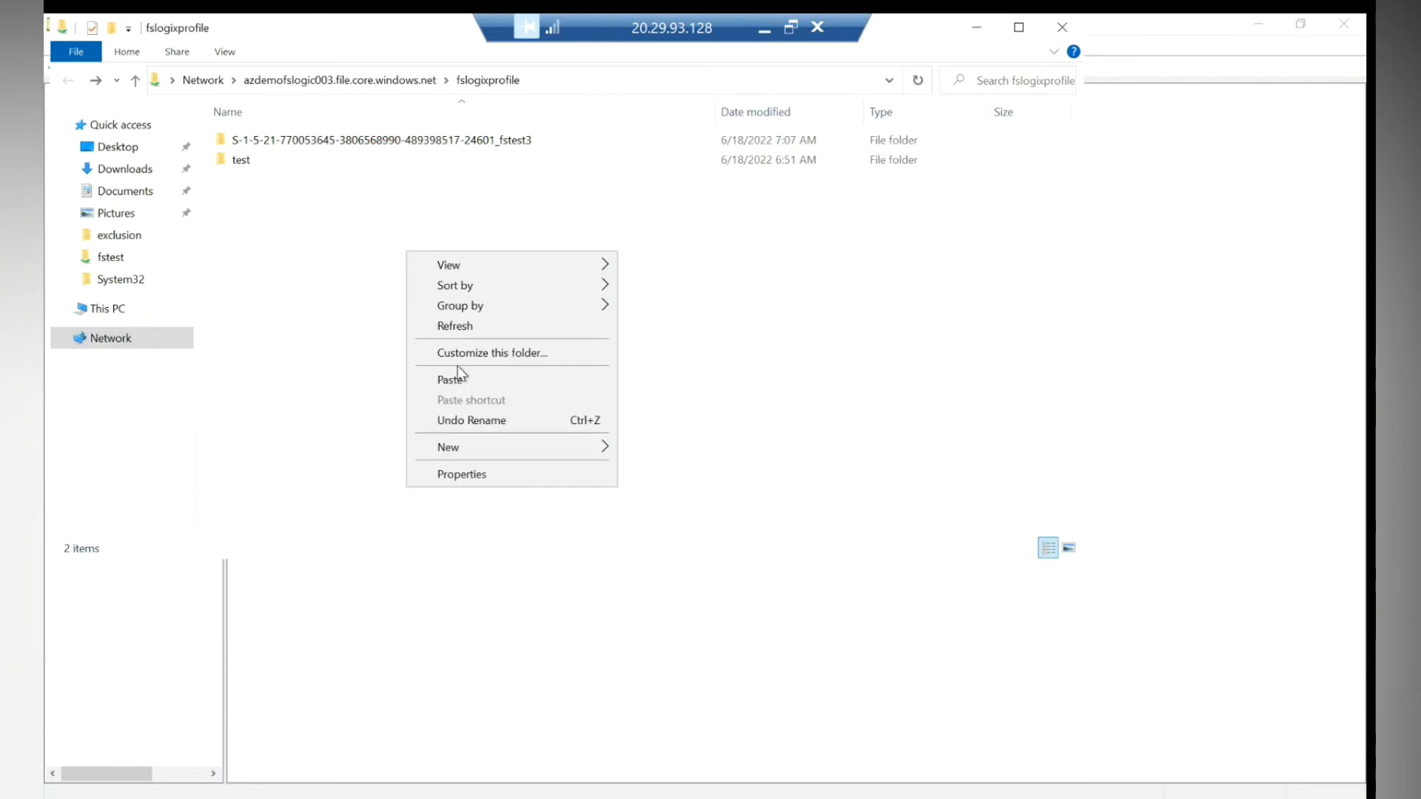
click(455, 327)
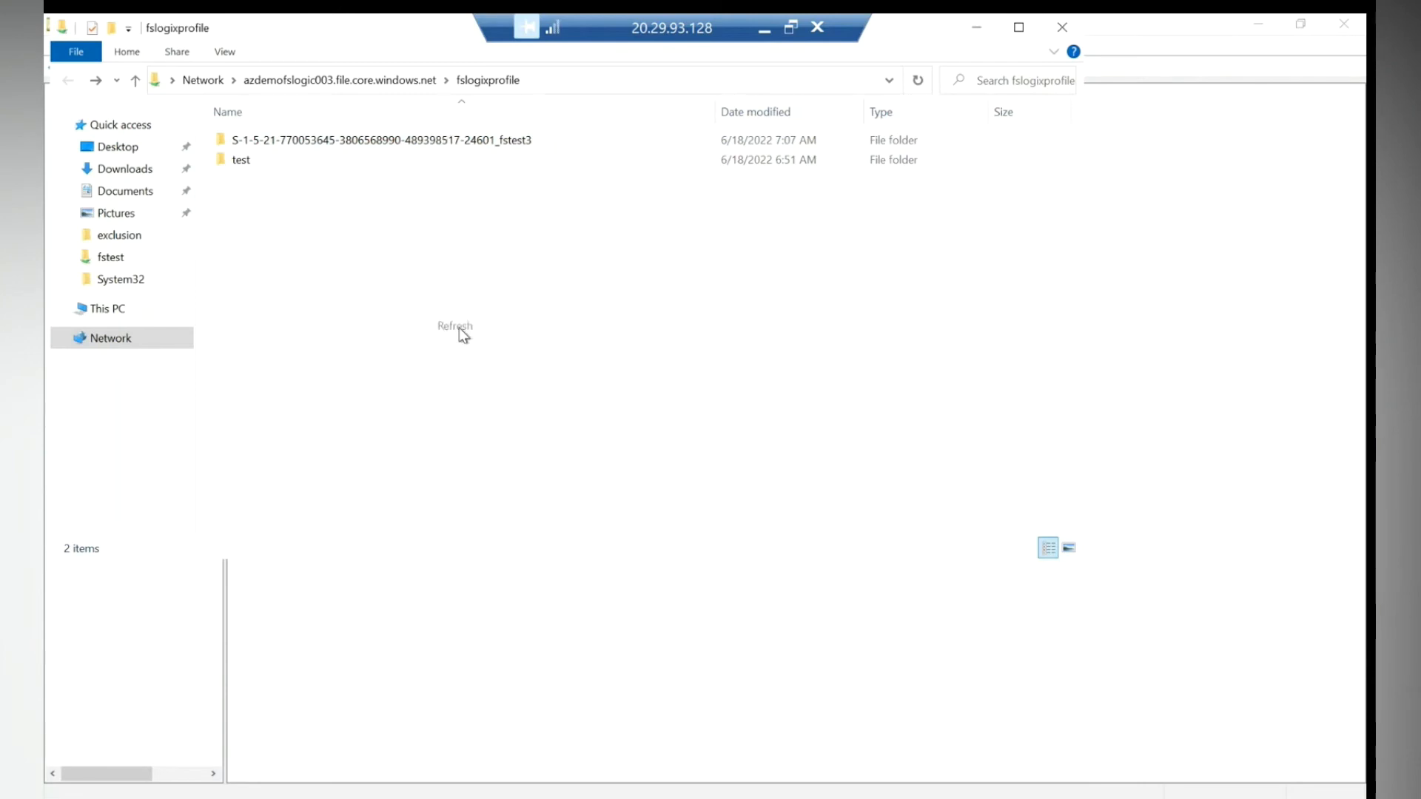
double_click(404, 141)
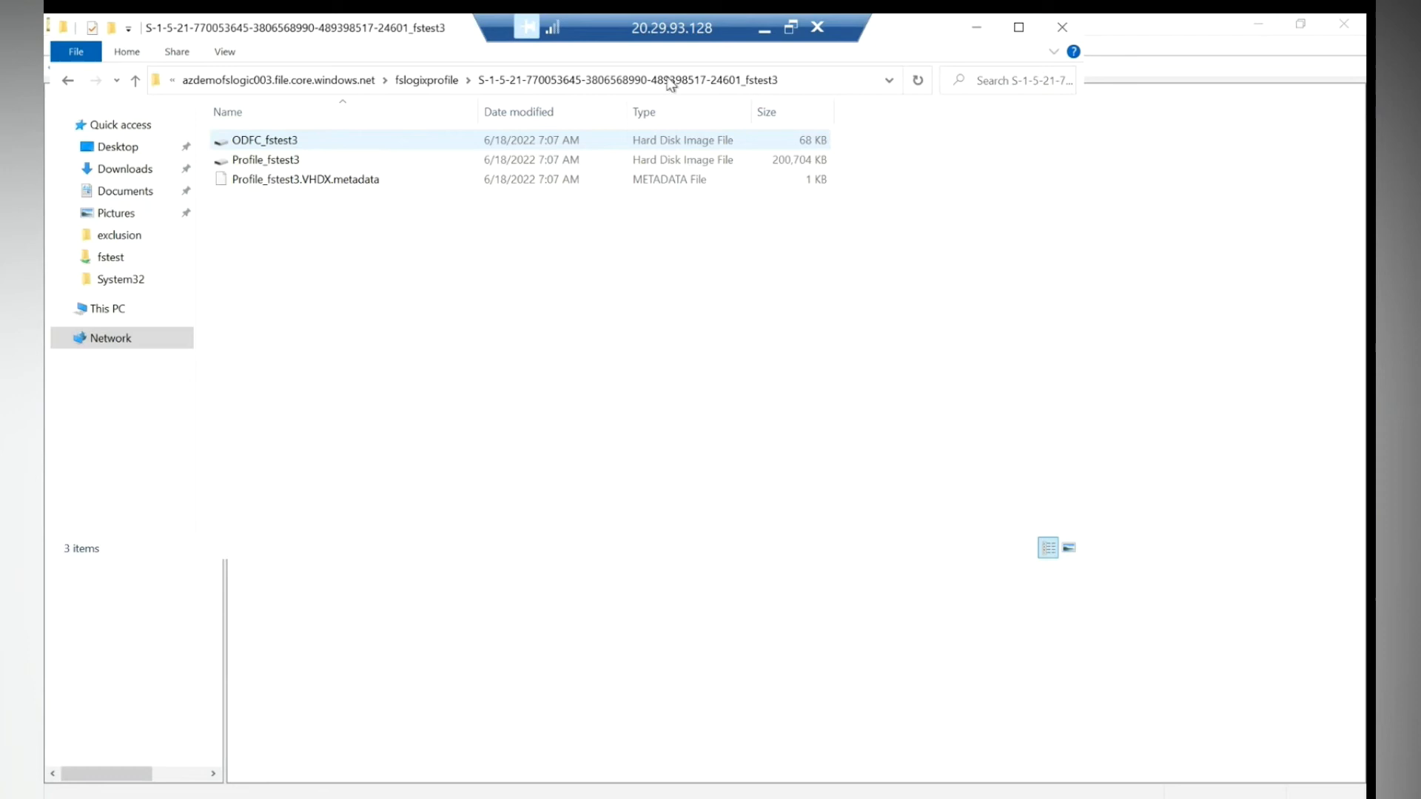
click(764, 30)
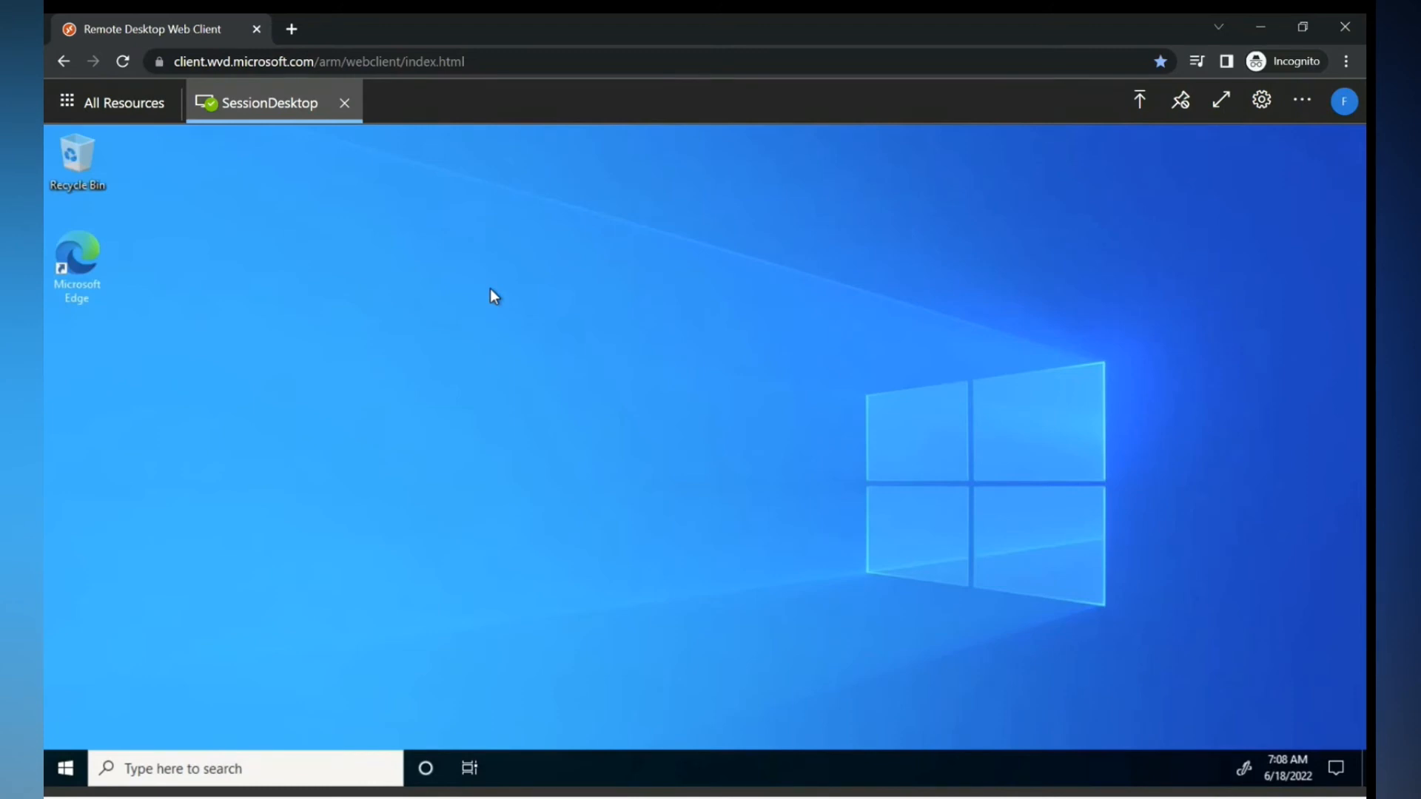
- Browse to C:\Program Files\FSLogix\Apps in the session via the Run dialog
key(super)
click(252, 361)
key(super+x)
click(142, 670)
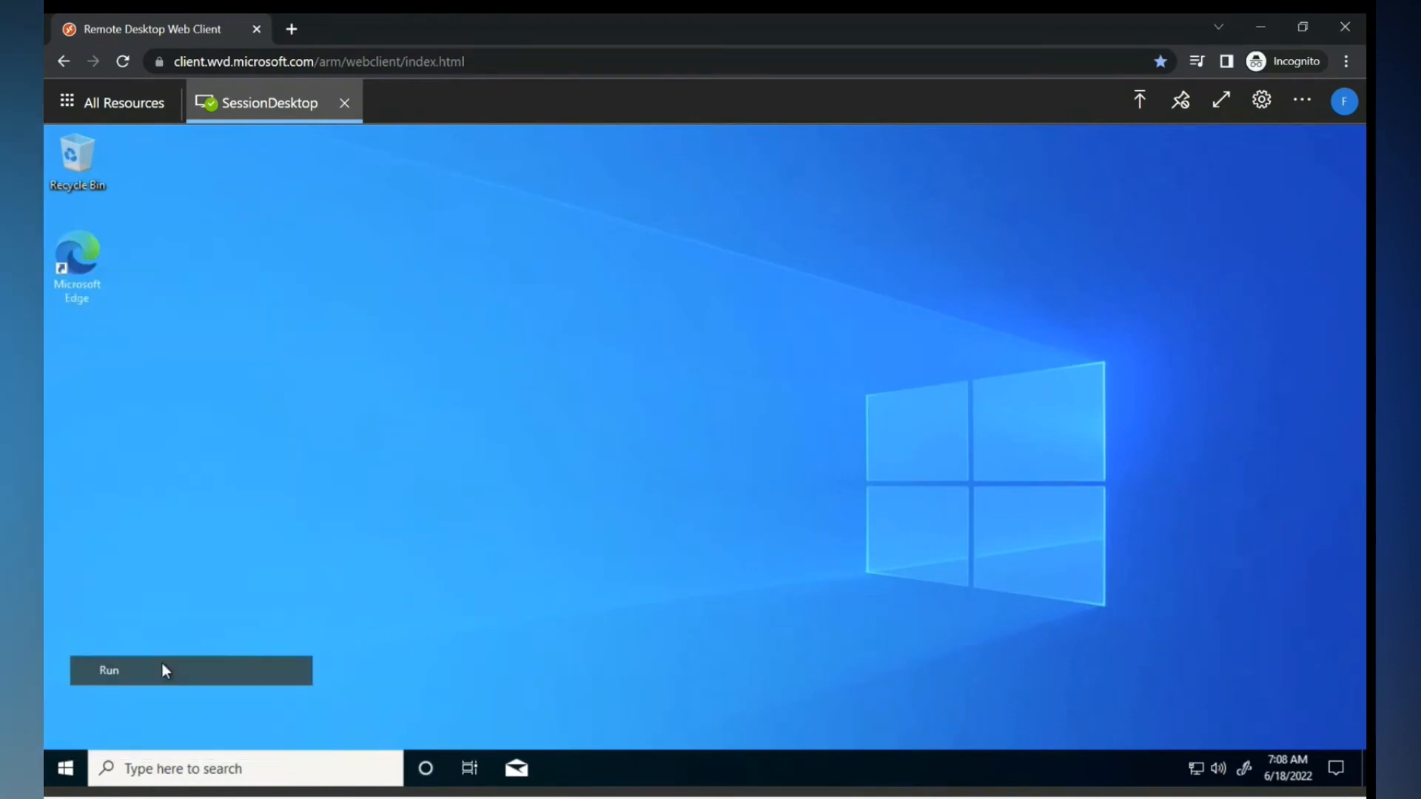
text(cmd)
key(Return)
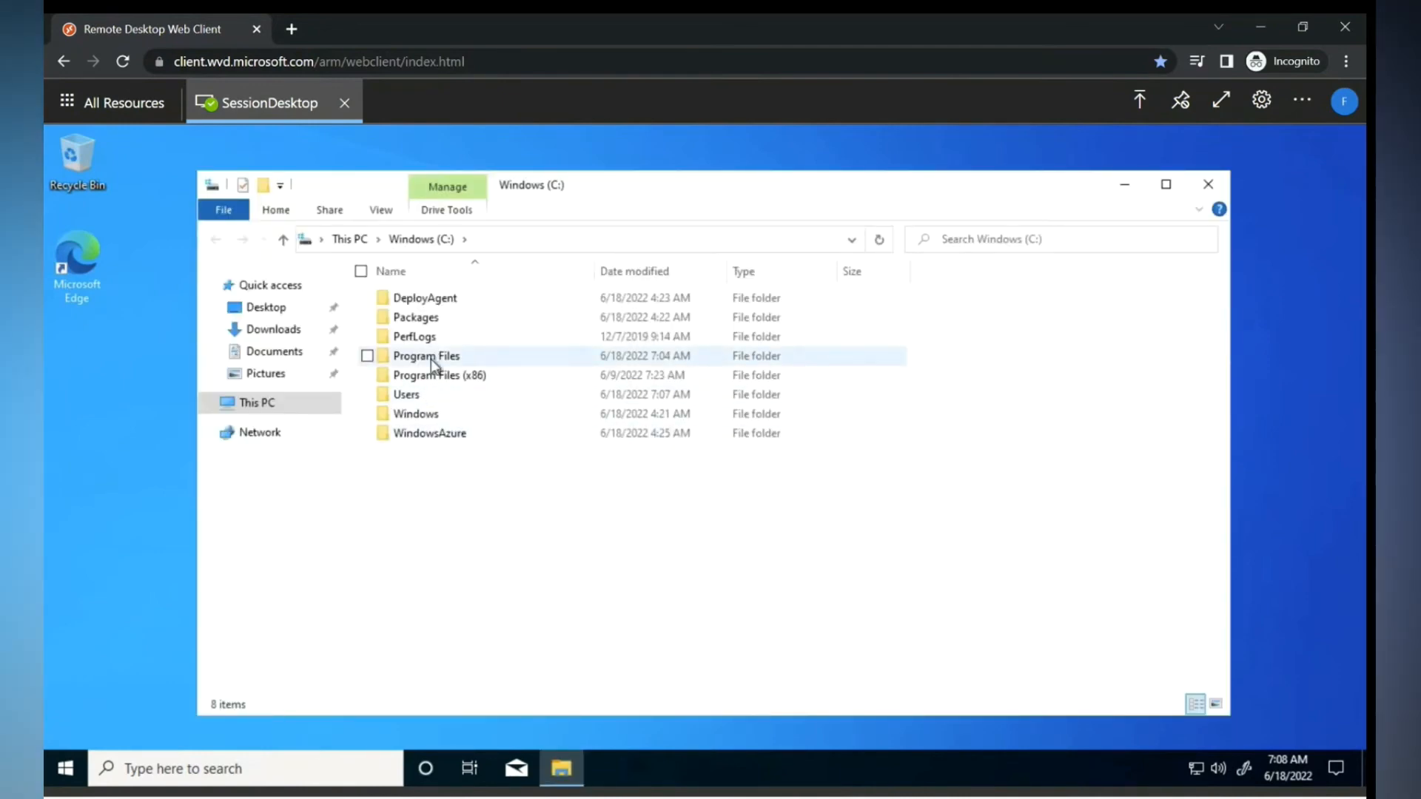
double_click(430, 358)
double_click(411, 323)
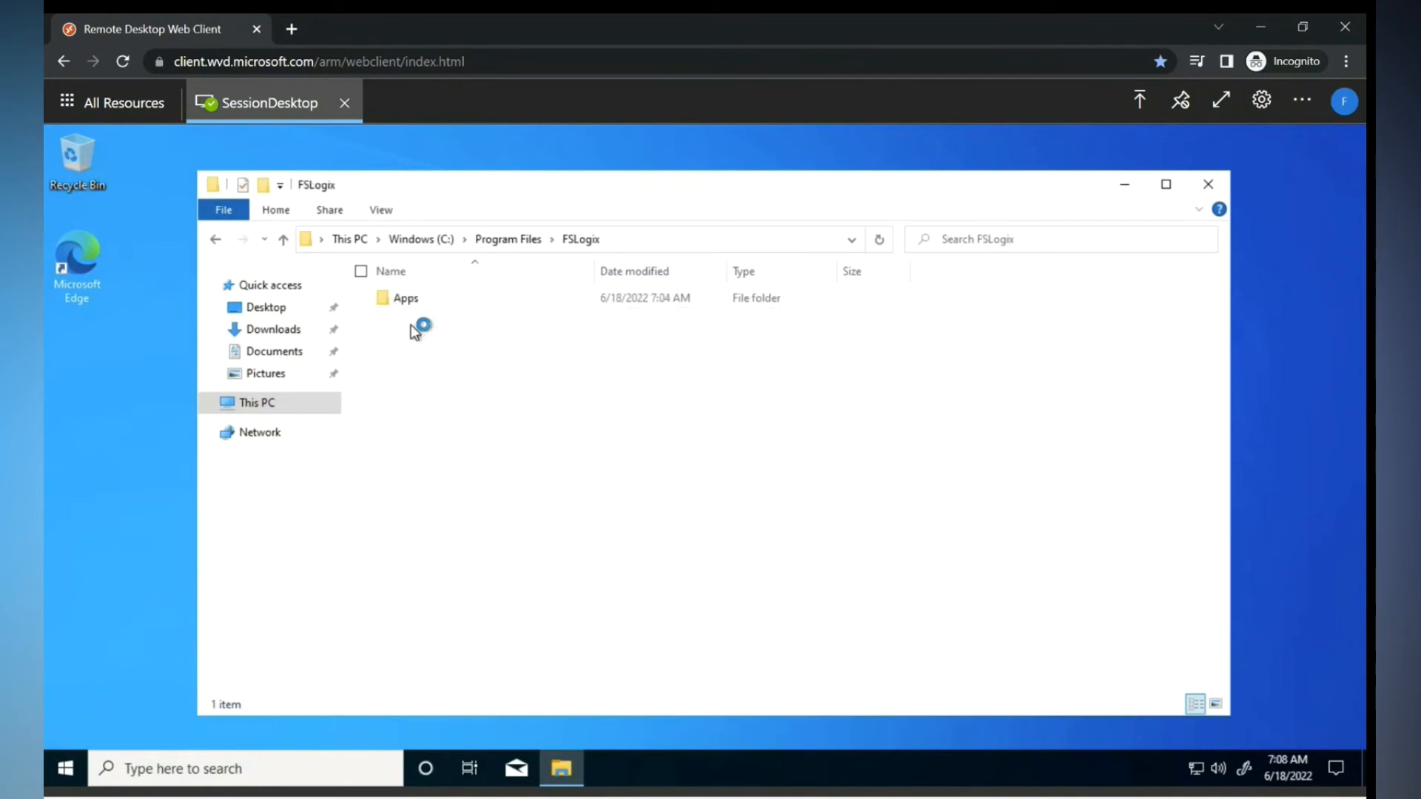
double_click(411, 294)
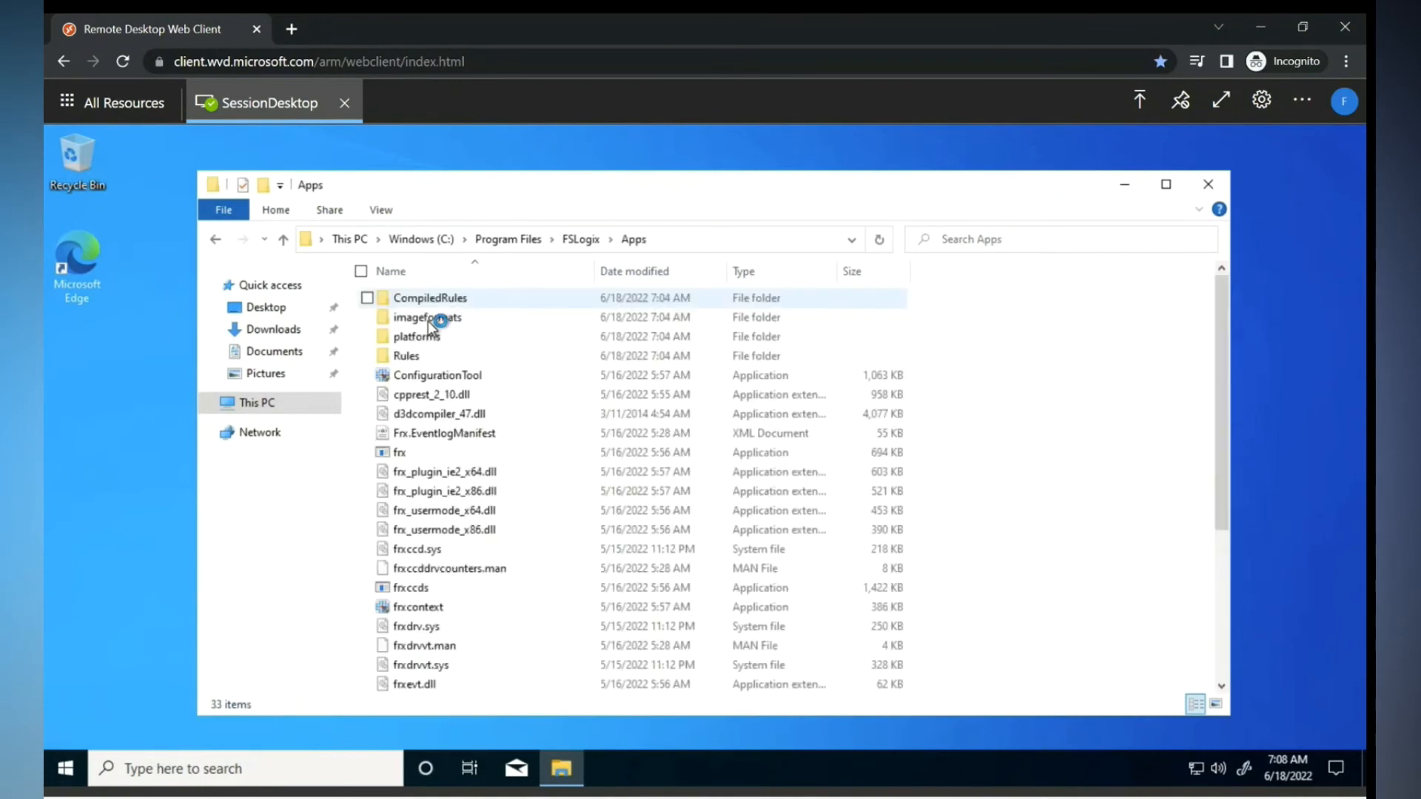
- Copy frxtray onto the session desktop and close File Explorer
scroll(488, 474, down, 4)
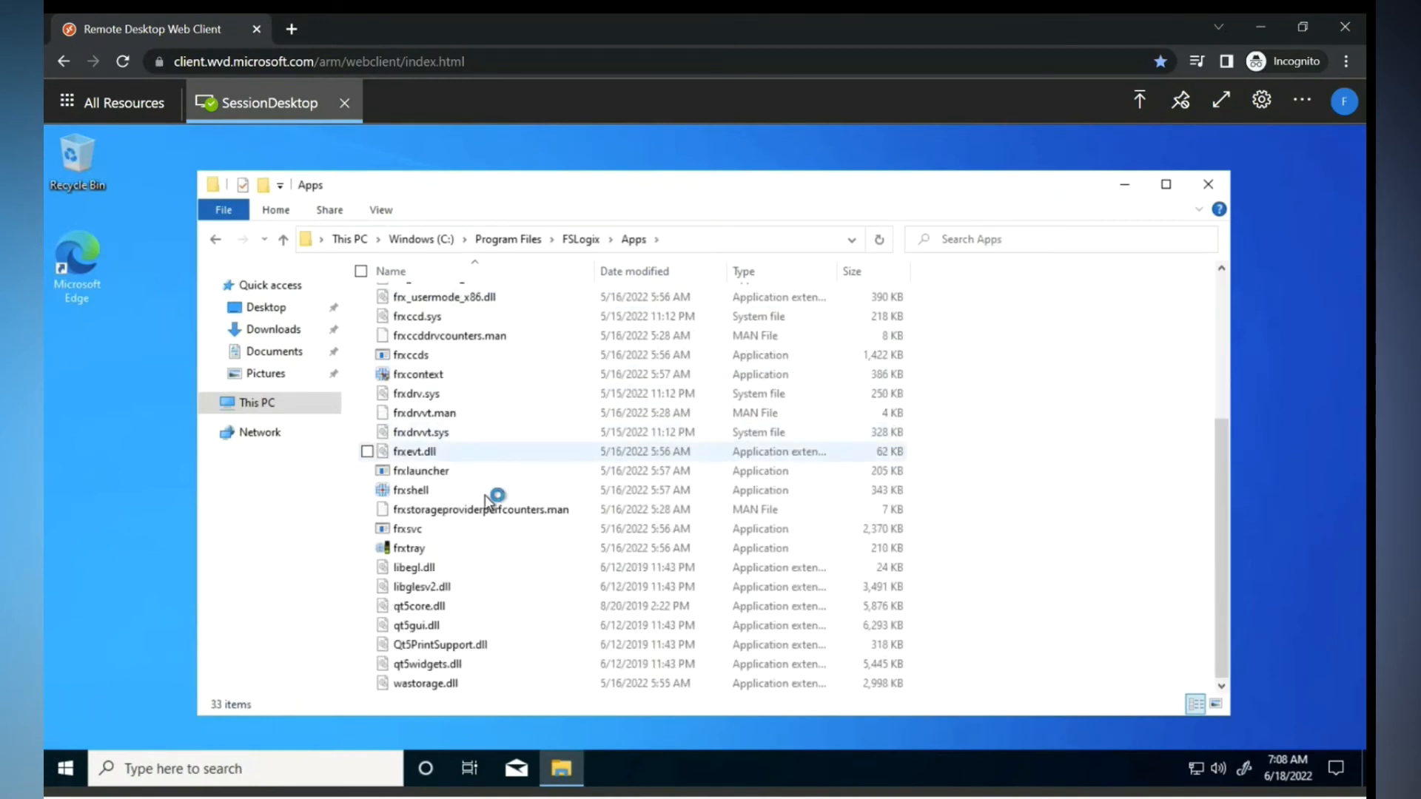
click(414, 549)
right_click(415, 549)
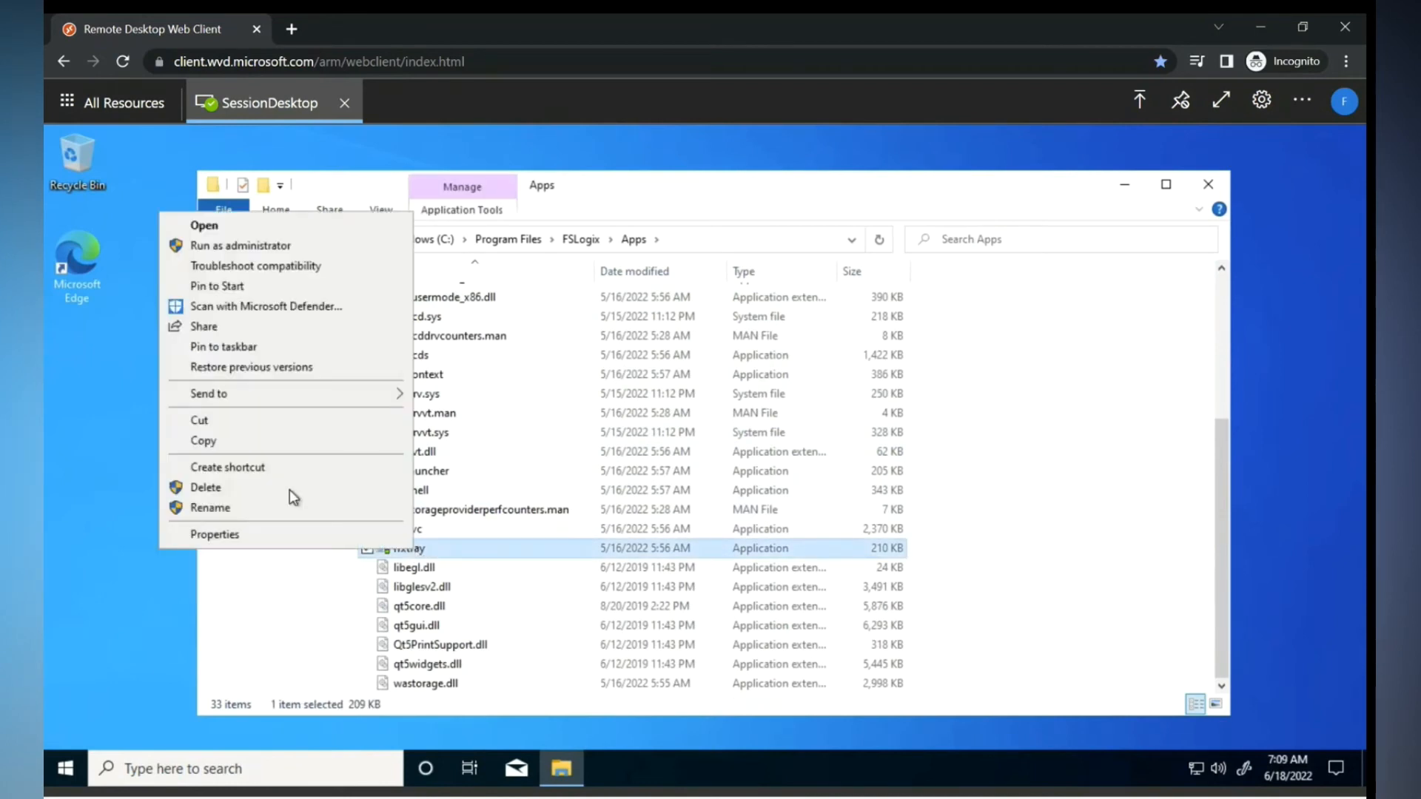
click(234, 449)
right_click(81, 372)
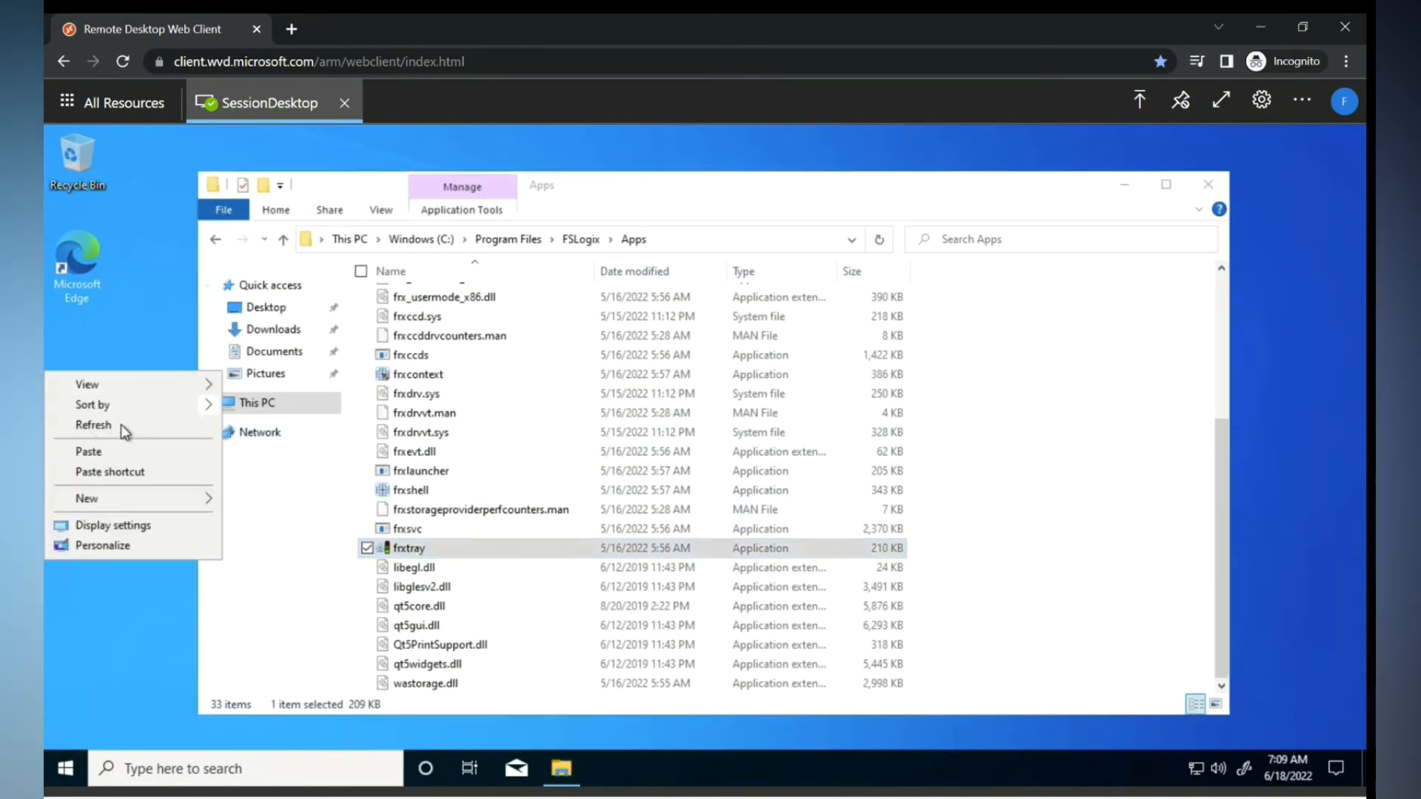
click(99, 449)
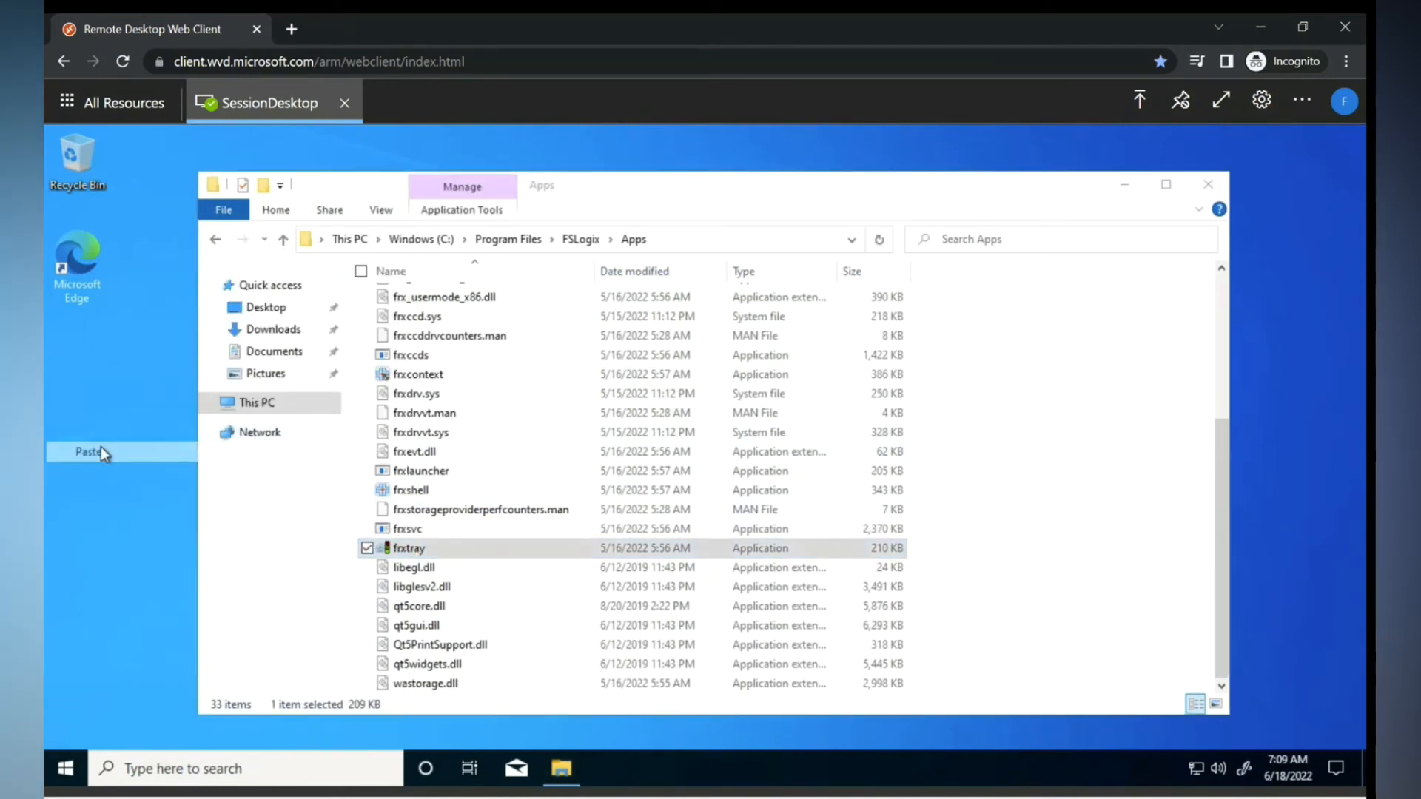
click(265, 404)
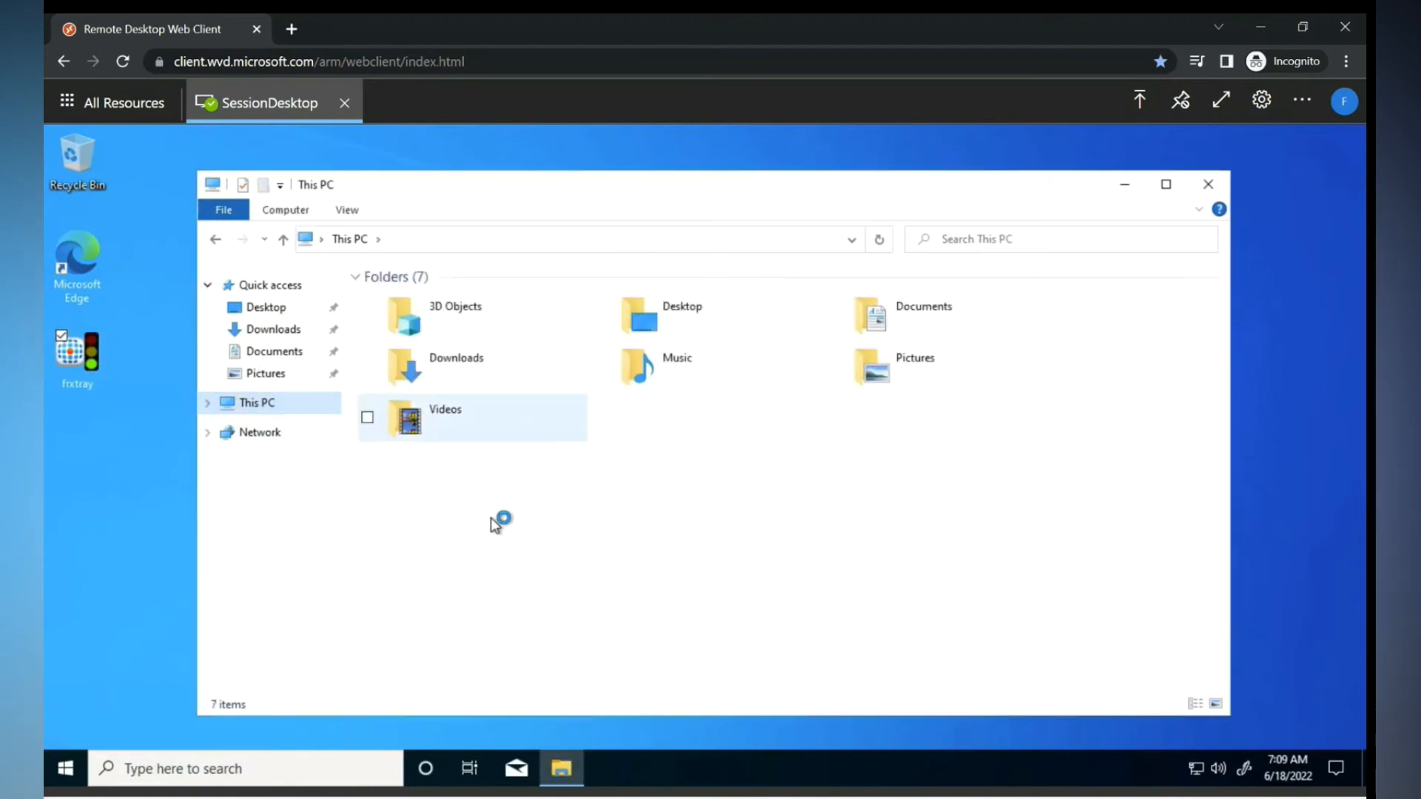
click(1208, 185)
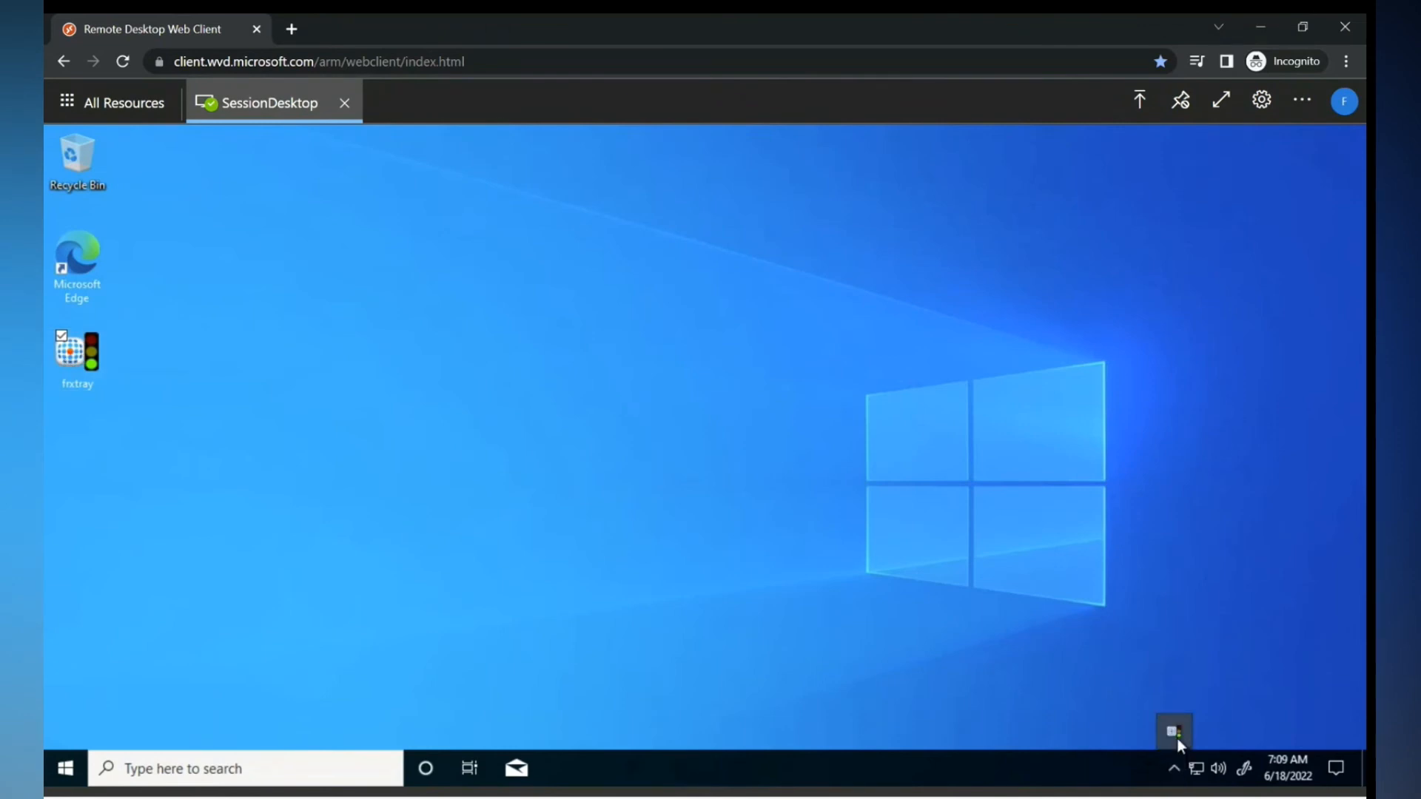
- Open FSLogix Profile Status from the tray in Advanced view and review the Profile and ODFC logs
right_click(1178, 739)
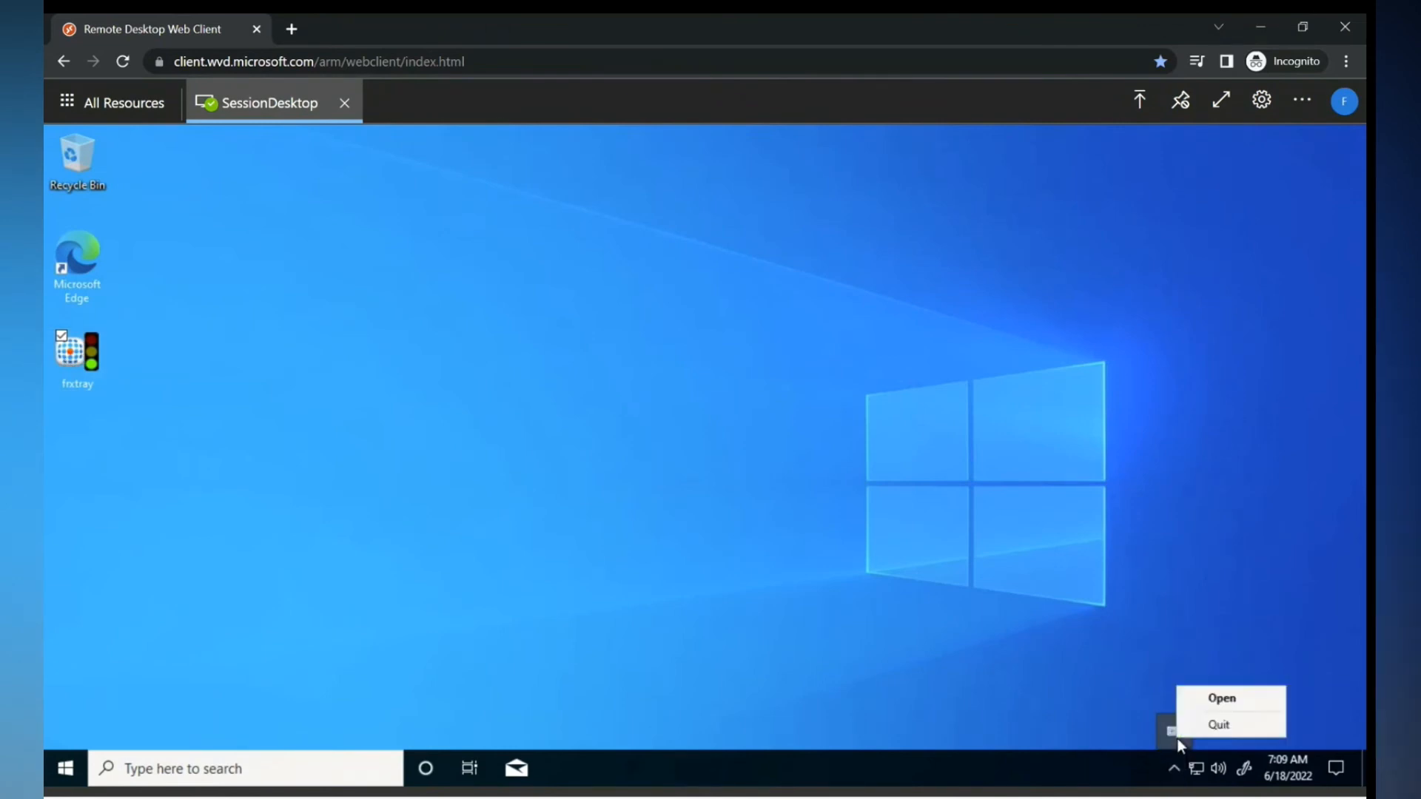
click(1205, 699)
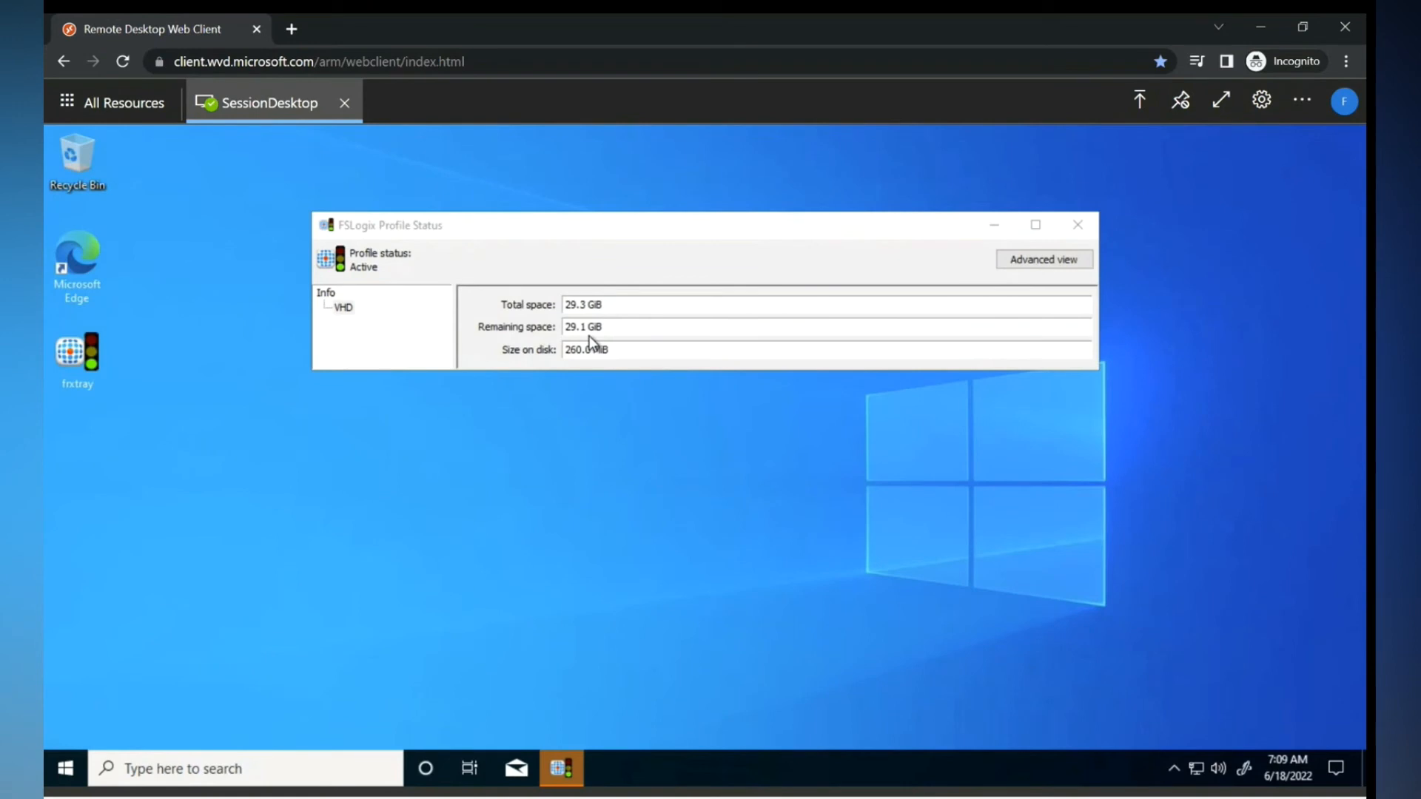
click(1044, 260)
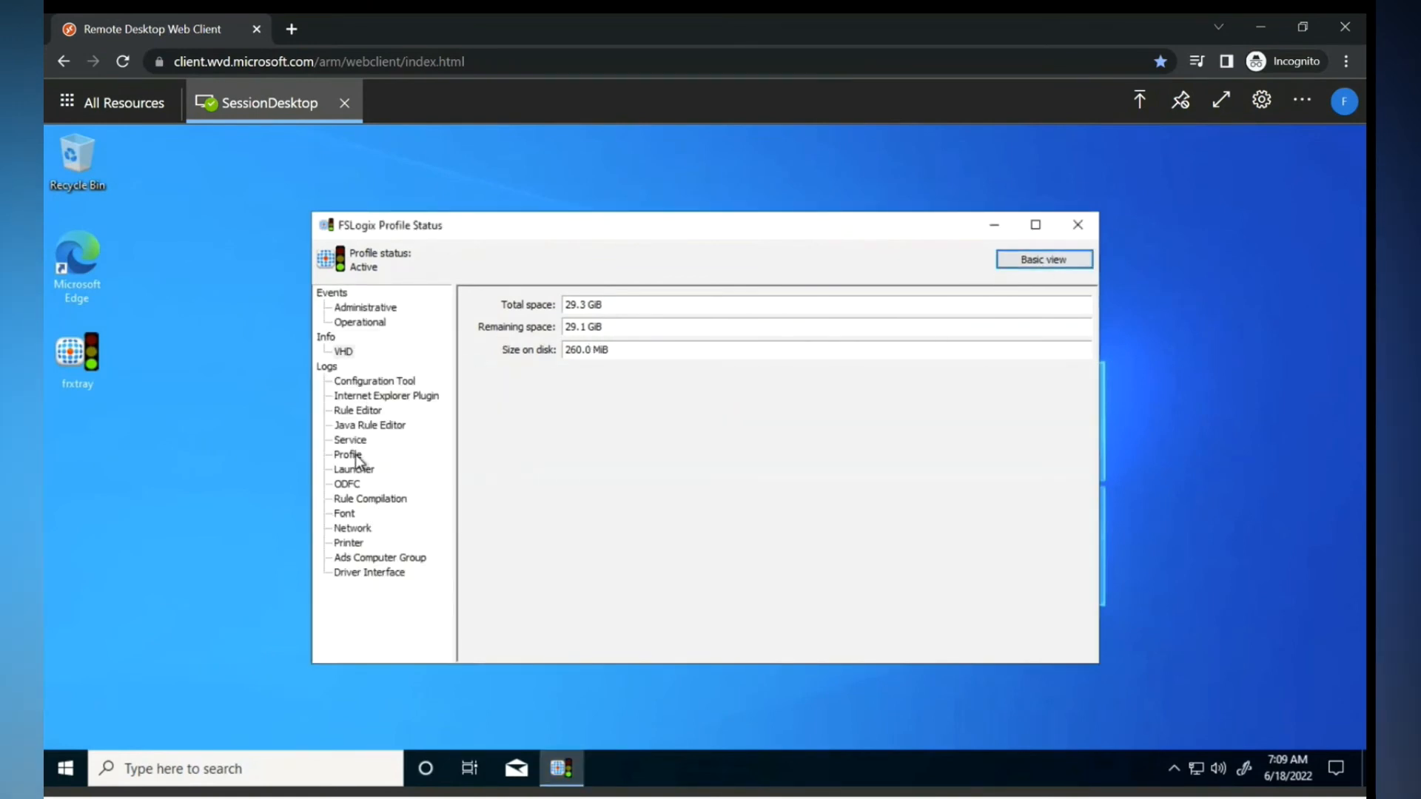
click(356, 456)
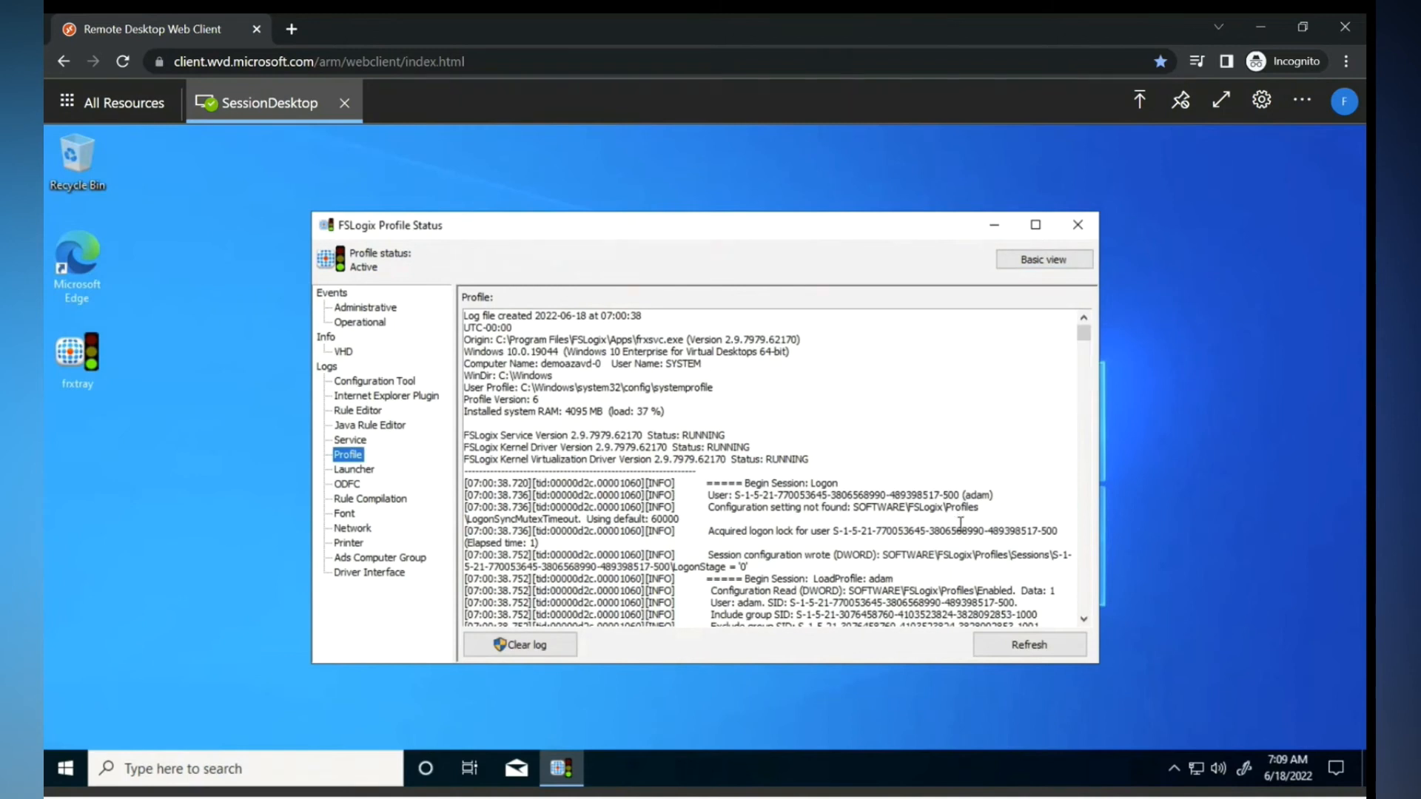
drag(1083, 331, 1084, 445)
drag(1094, 527, 1094, 589)
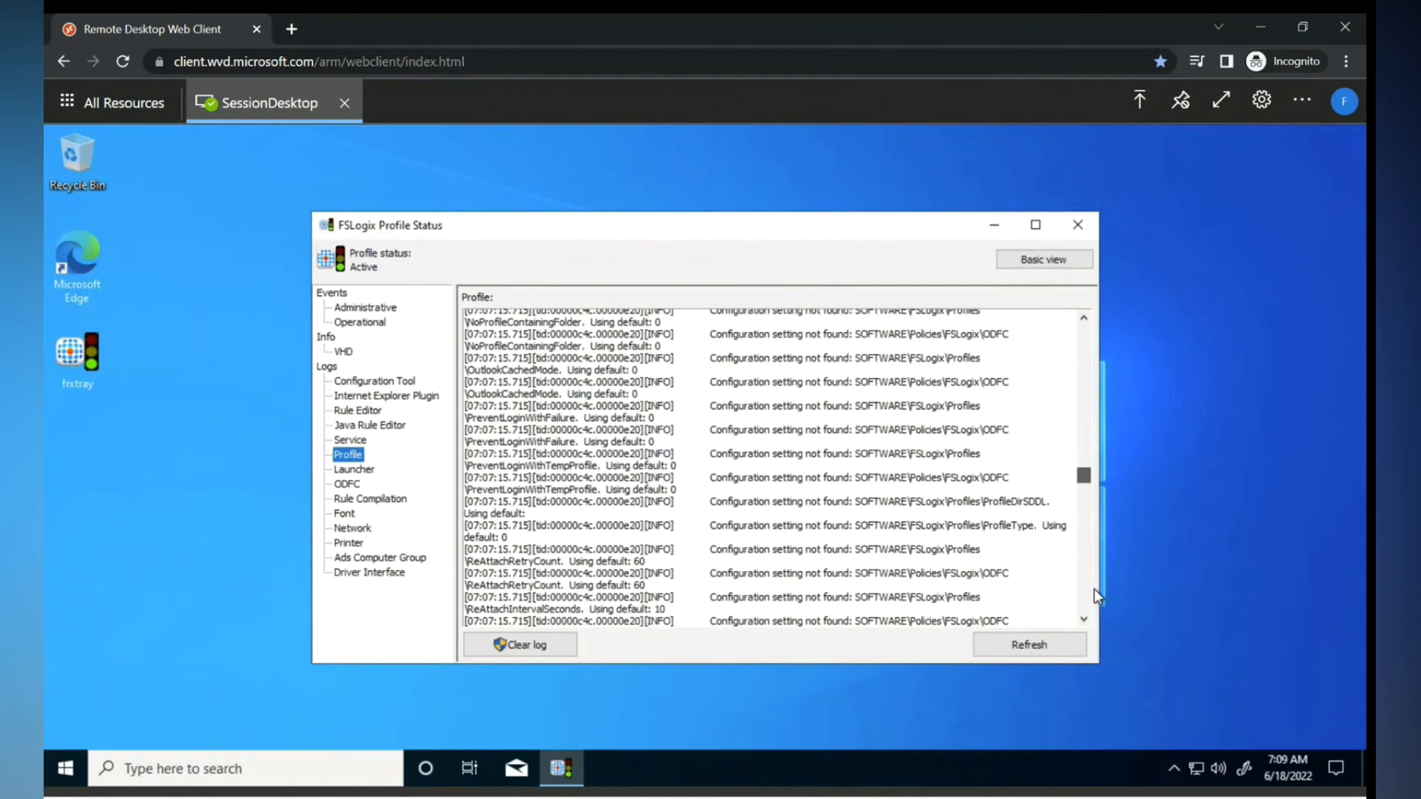
click(350, 486)
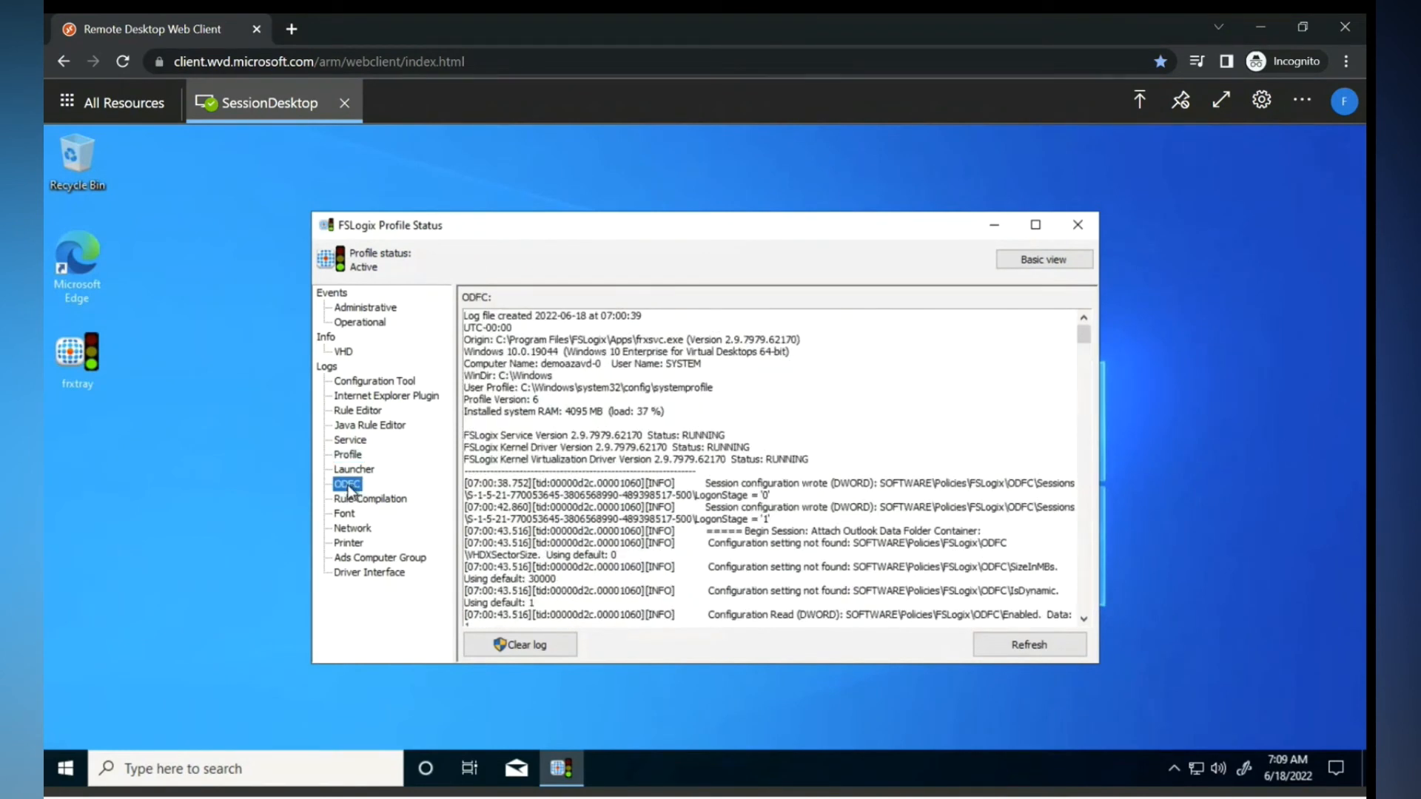
click(354, 459)
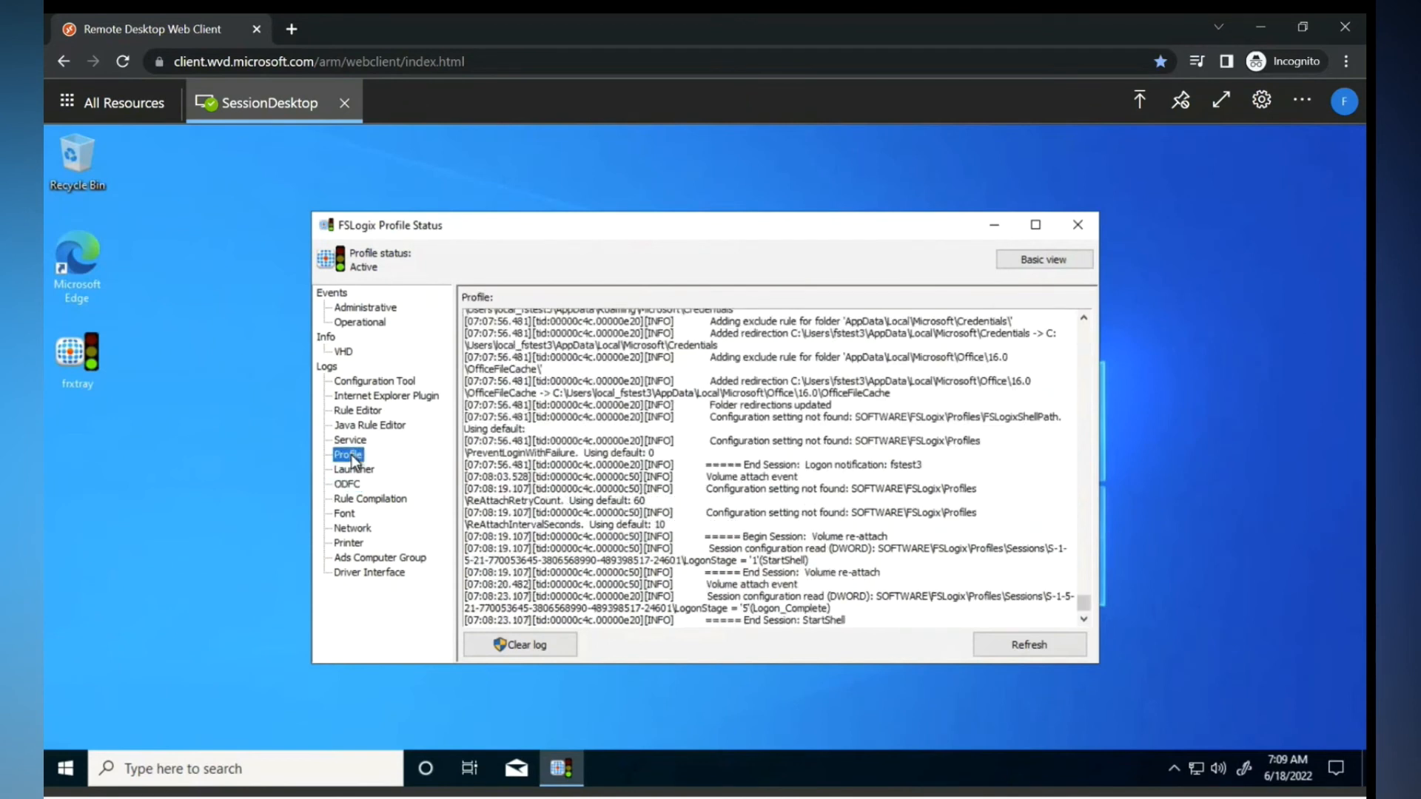
- Try opening Disk Management twice from the power-user menu, dismissing the access-rights error each time
right_click(66, 775)
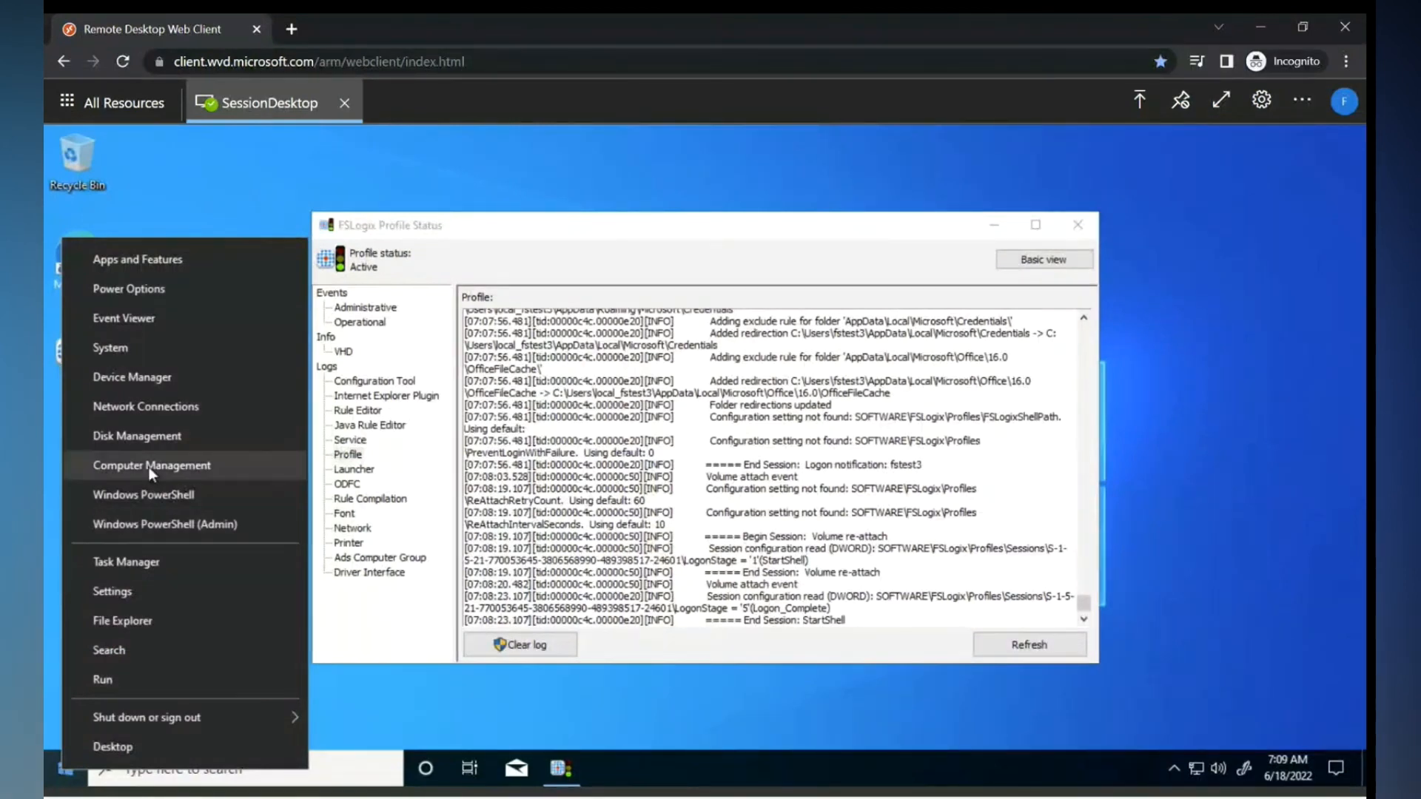
click(142, 438)
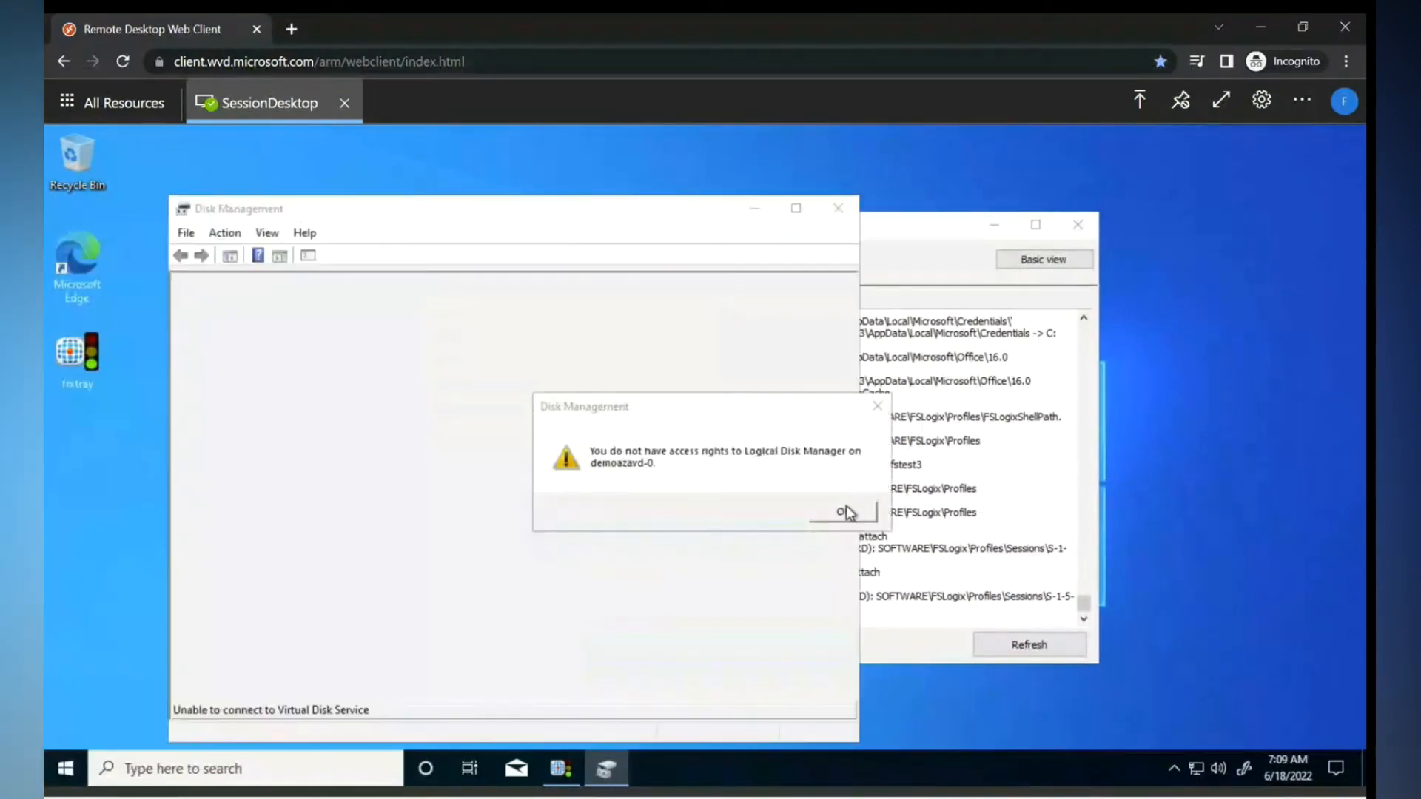
click(844, 511)
click(838, 209)
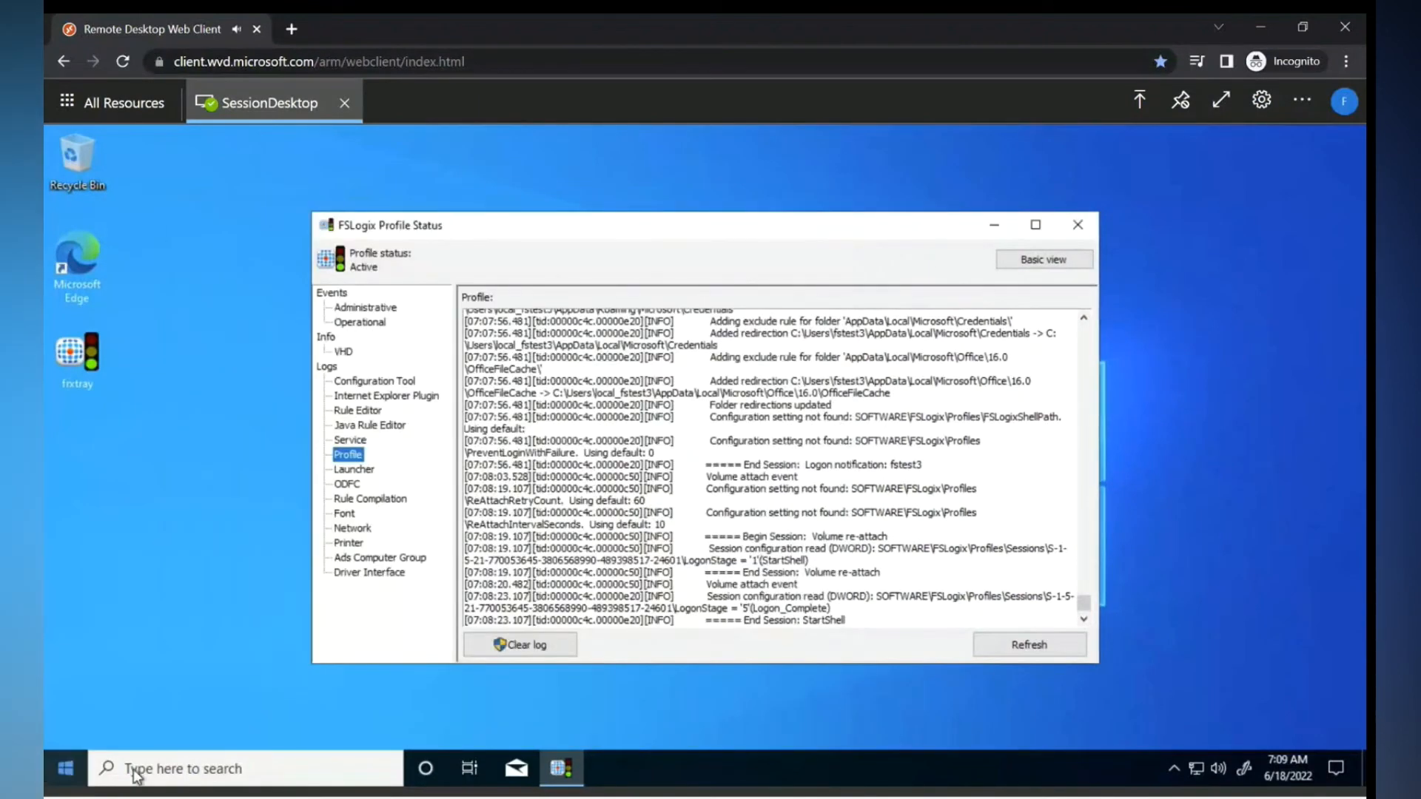
right_click(65, 769)
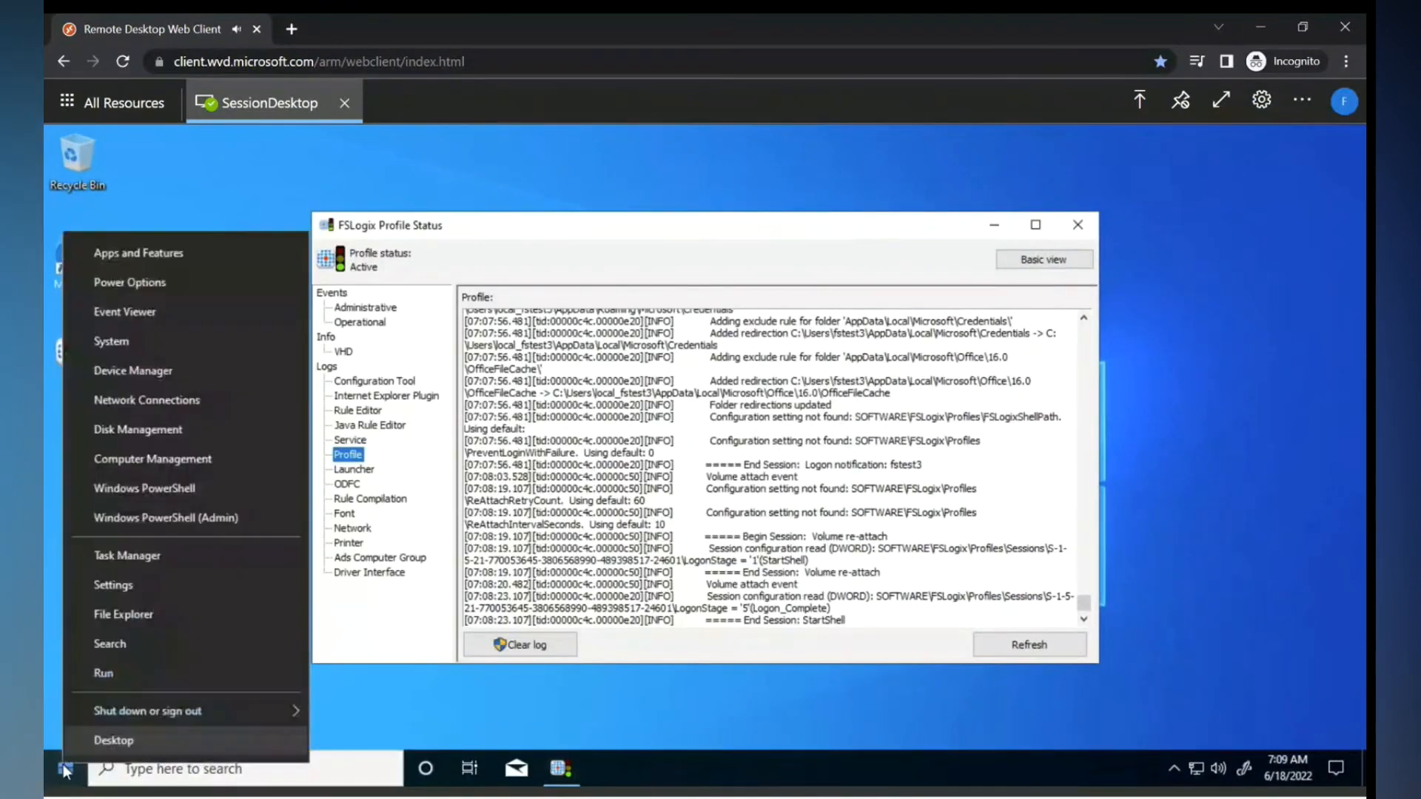
click(163, 526)
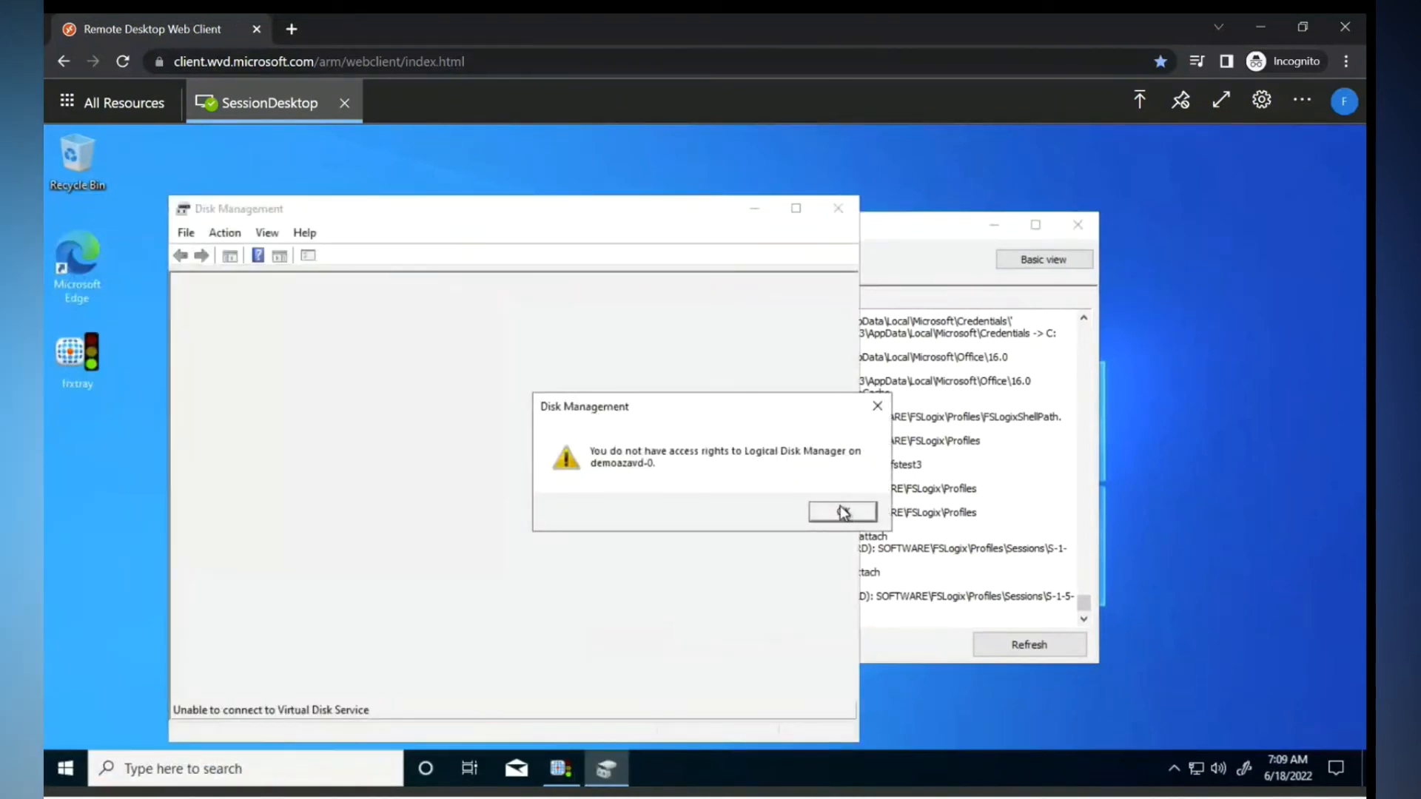
click(844, 513)
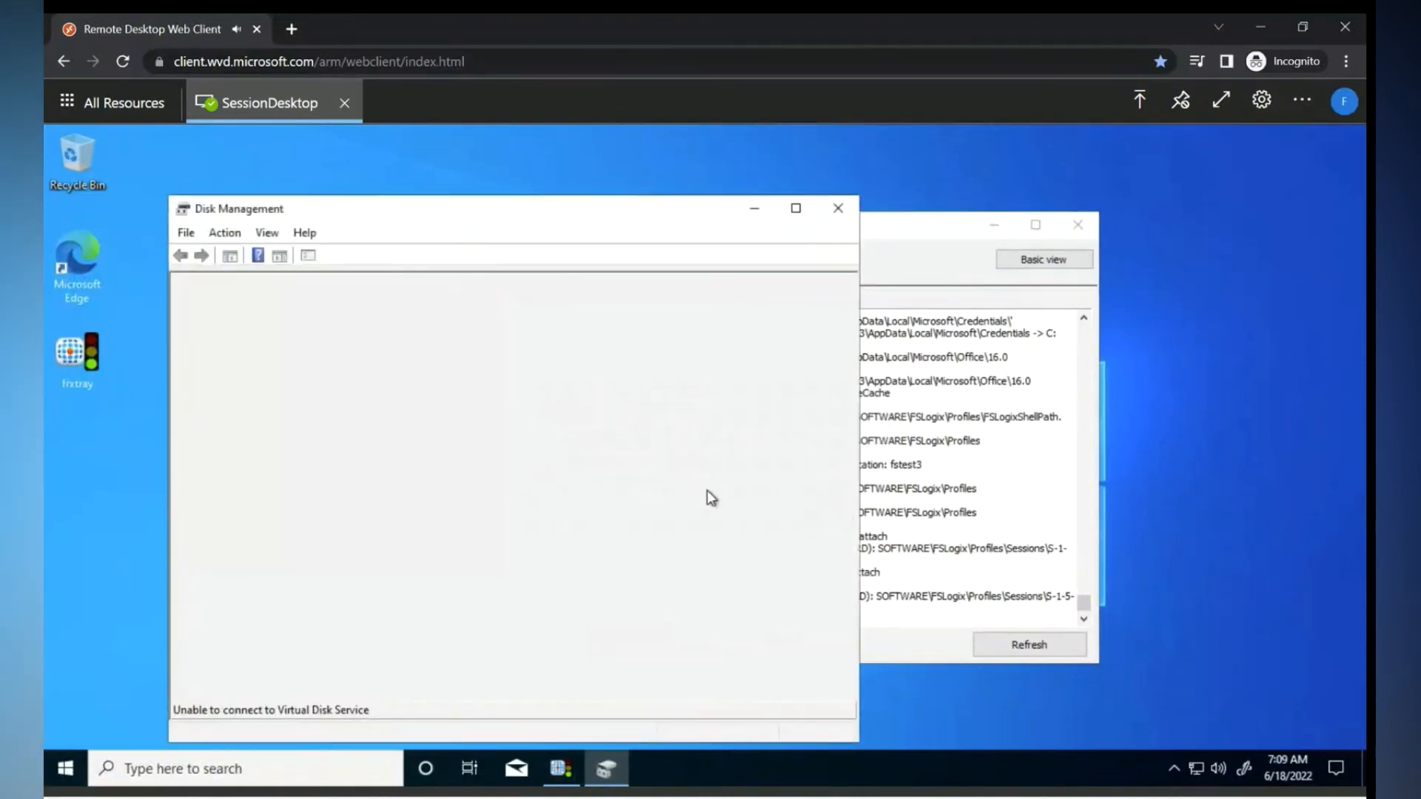
click(838, 209)
- Search the session's taskbar for diskmgmt.msc
click(309, 778)
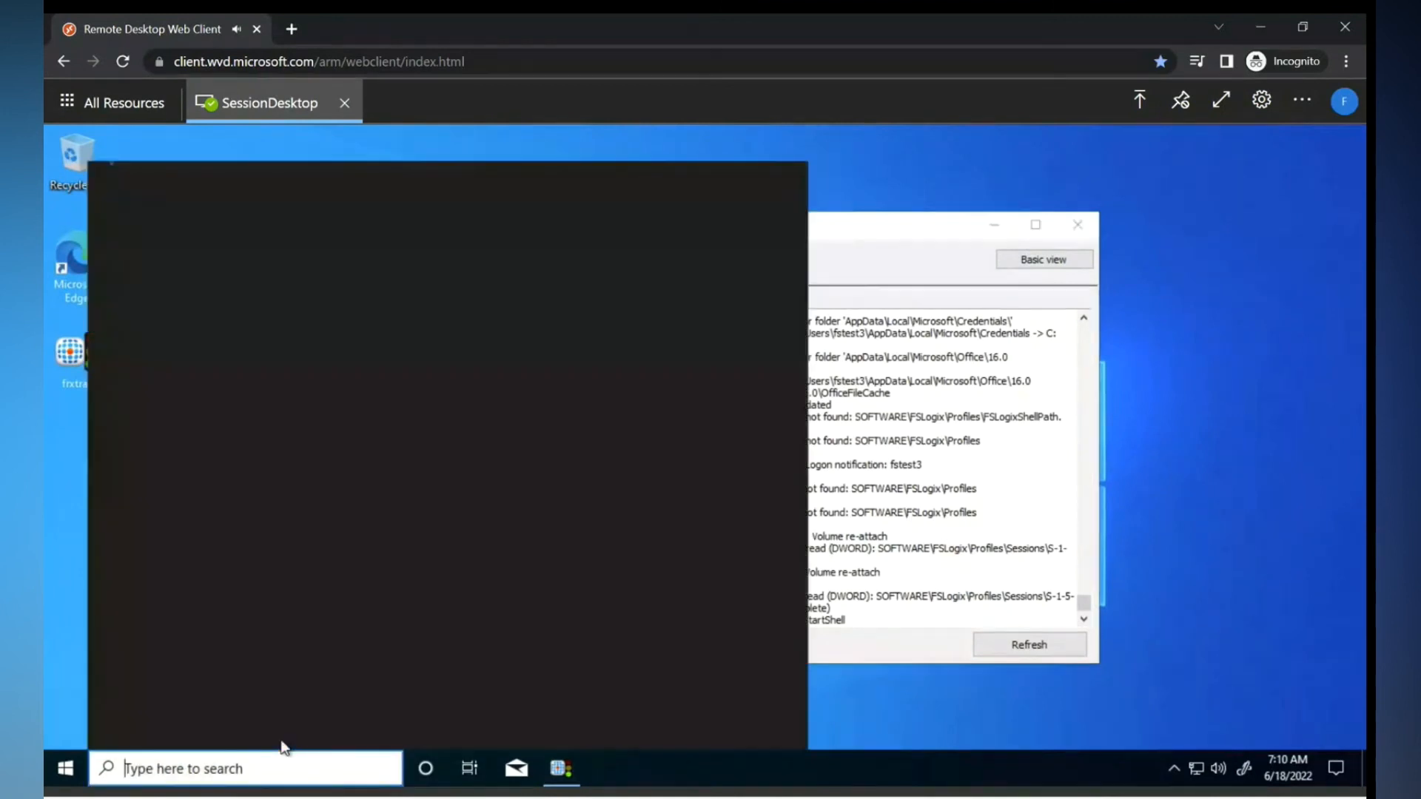
text(disk)
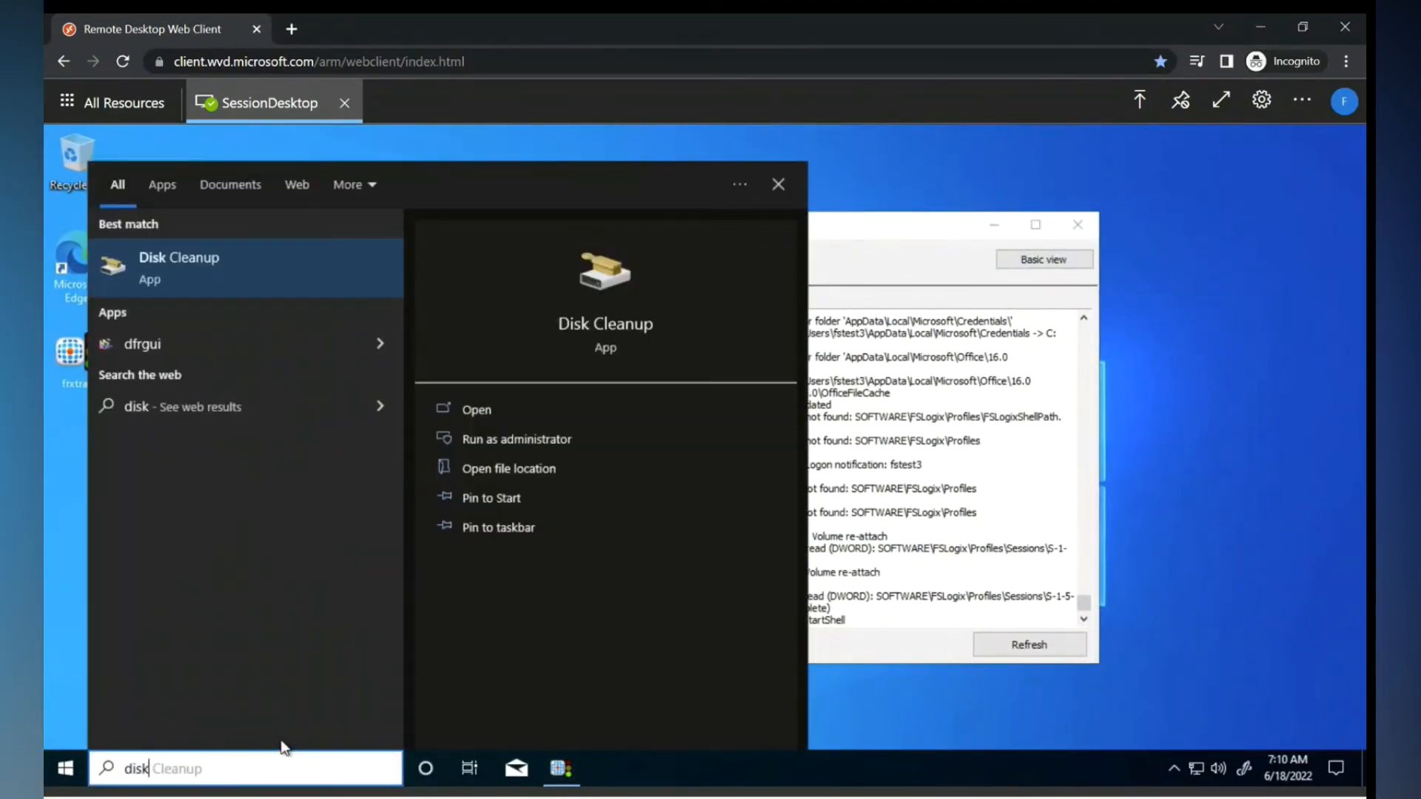
text( man)
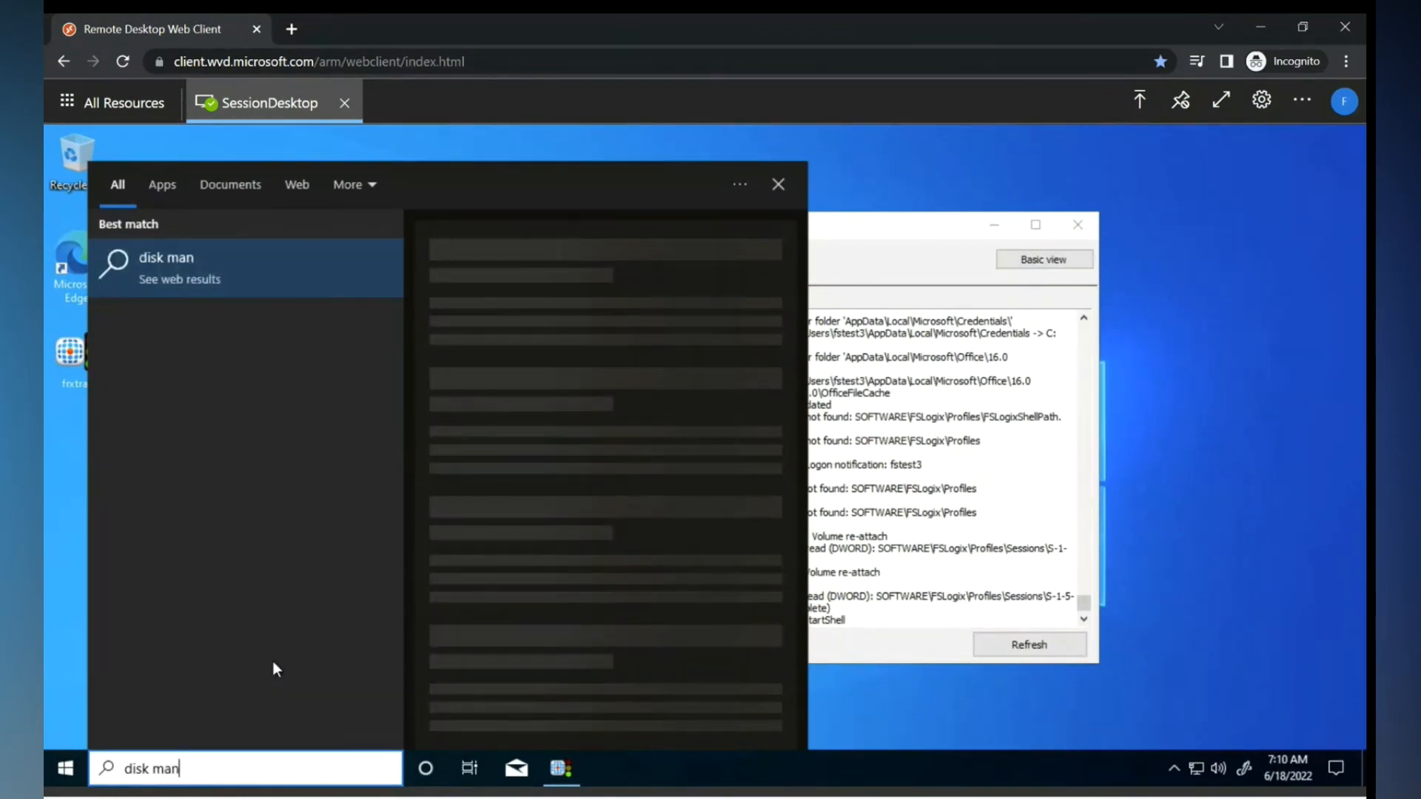
key(BackSpace)
key(BackSpace)
key(BackSpace)
key(BackSpace)
key(BackSpace)
key(BackSpace)
key(BackSpace)
key(BackSpace)
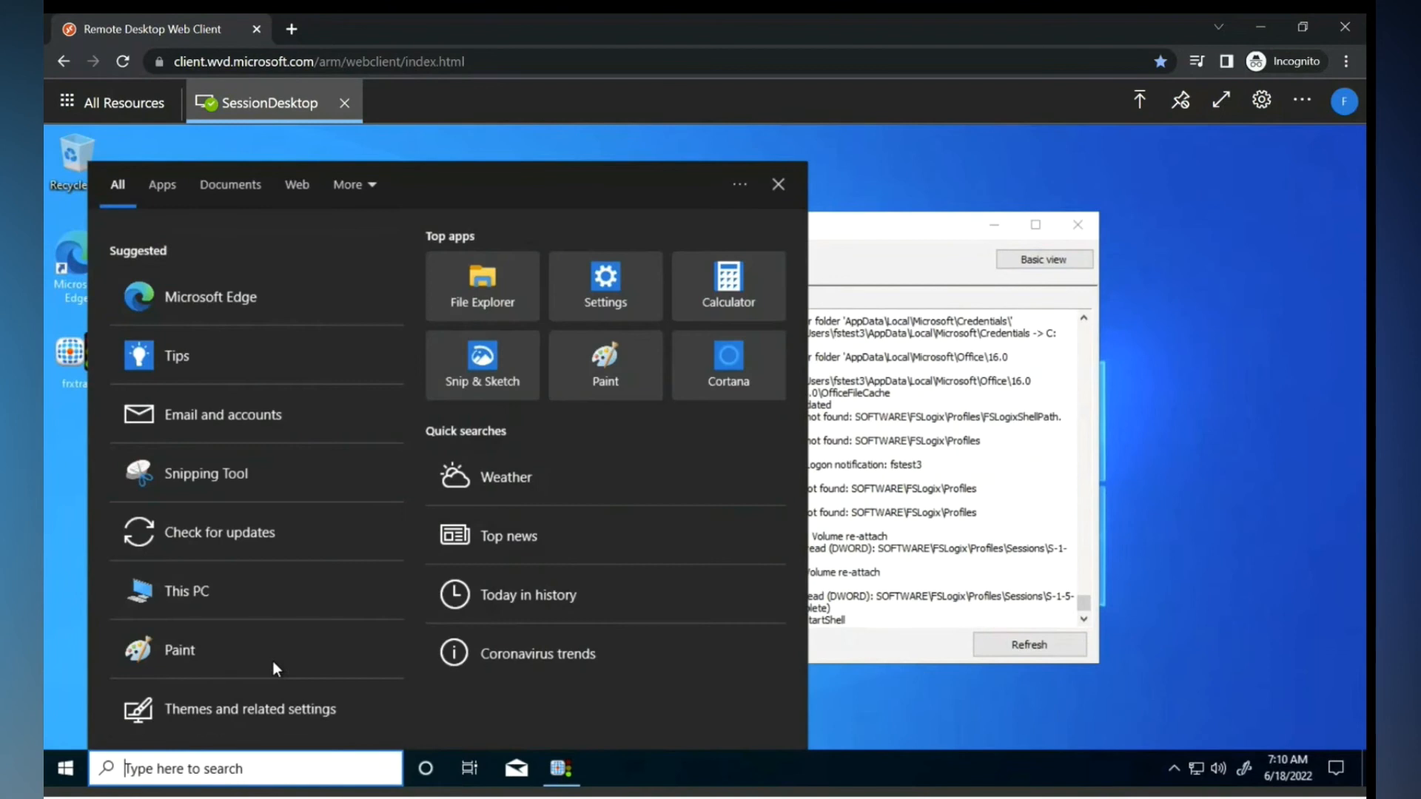
text(diskmgmt)
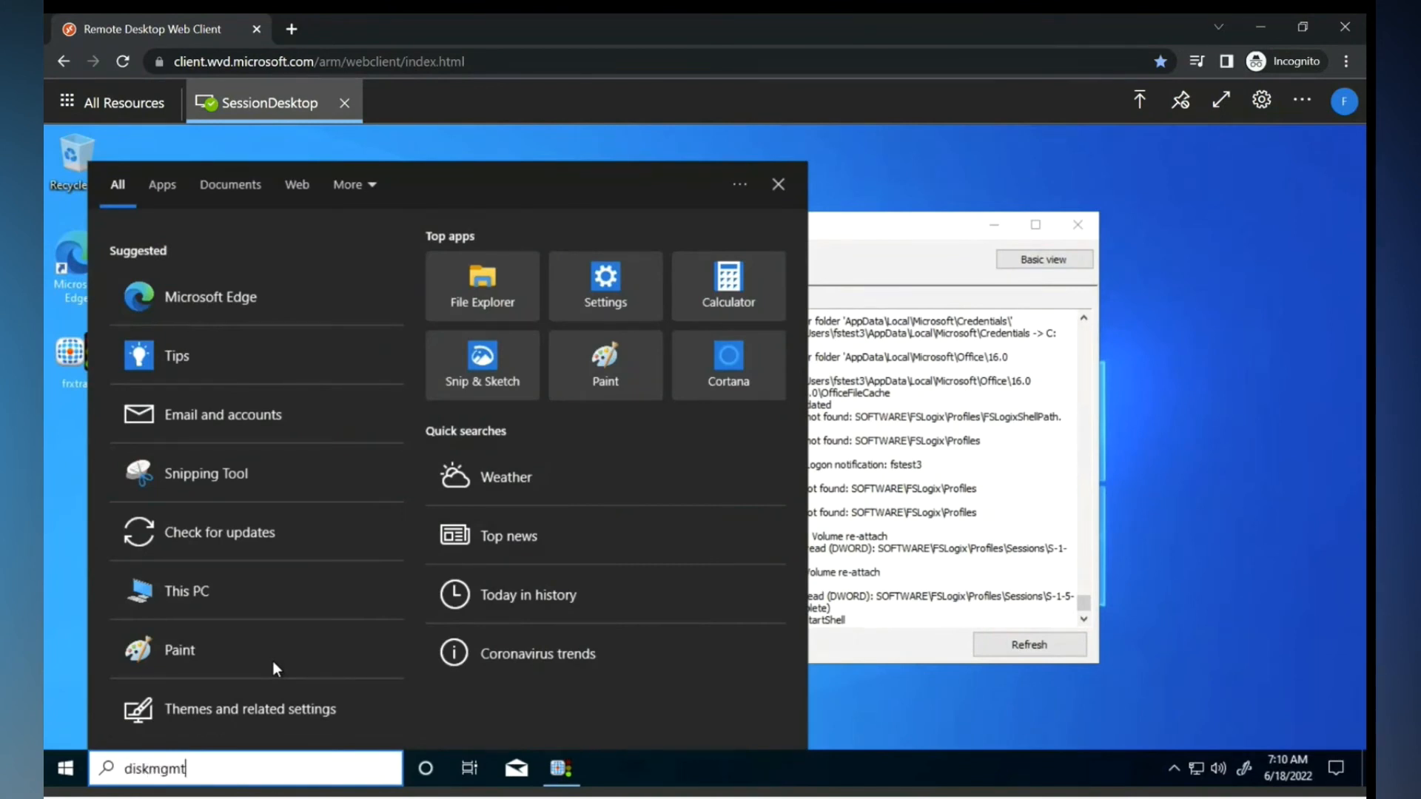
text(.msc)
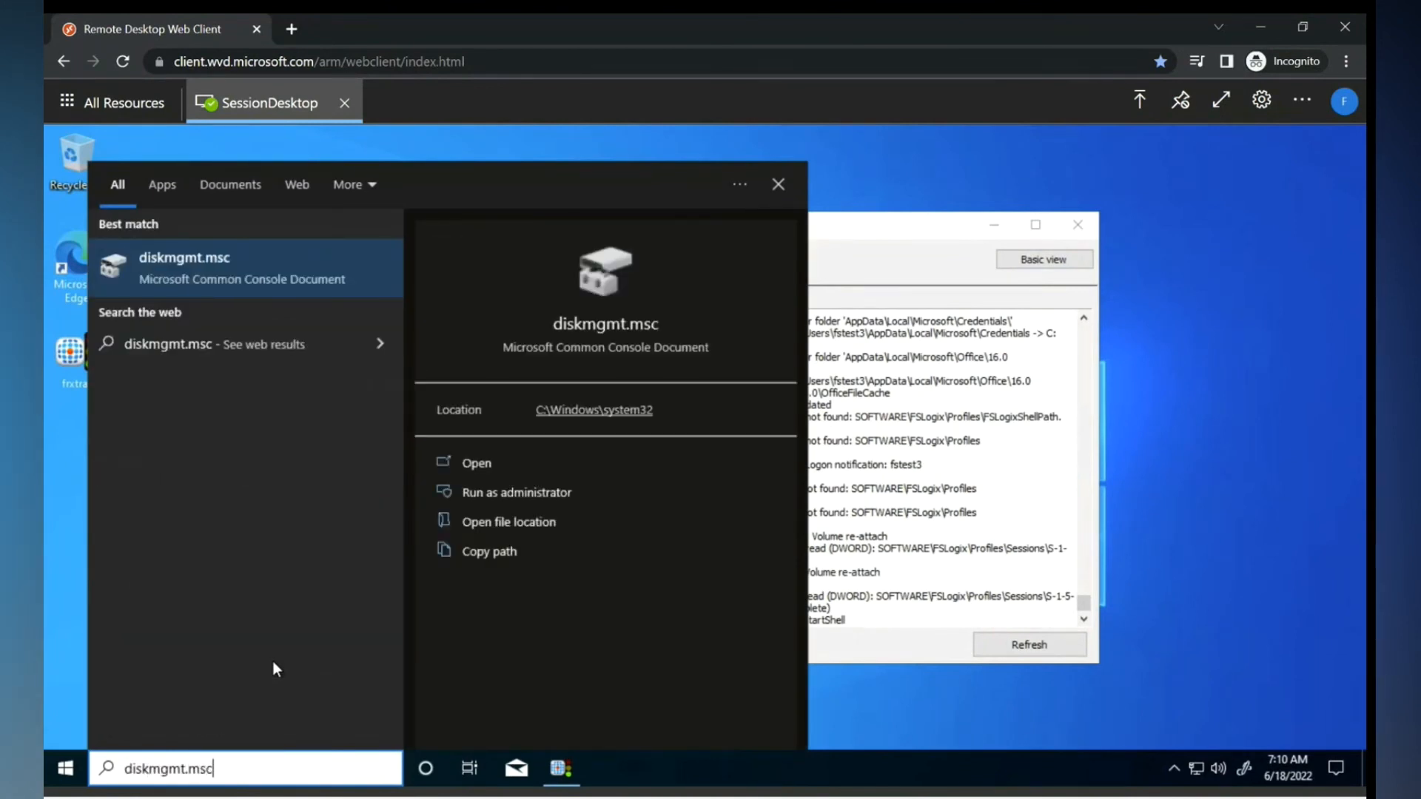
- Open diskmgmt.msc's System32 folder and run diskmgmt as a different user
right_click(208, 273)
click(276, 314)
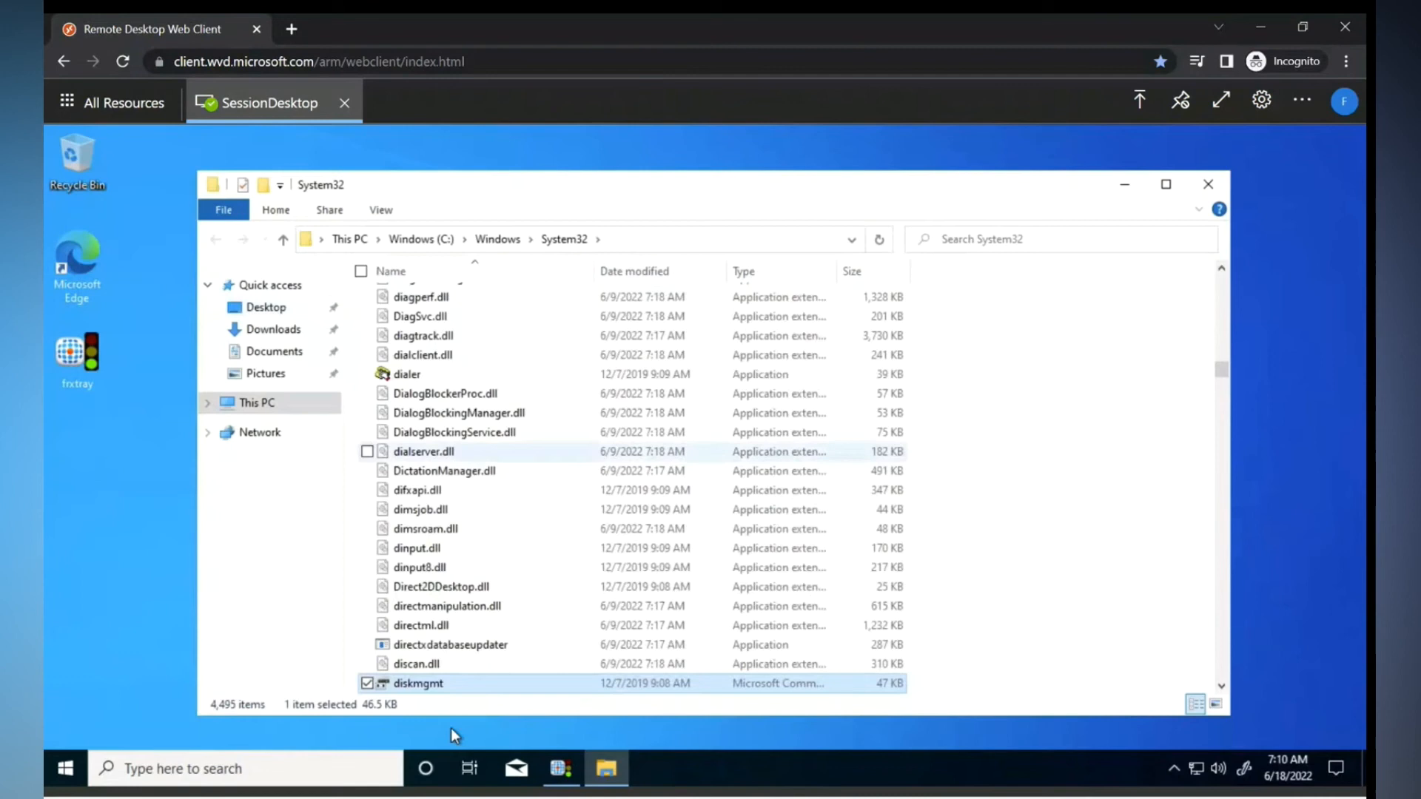
right_click(447, 678)
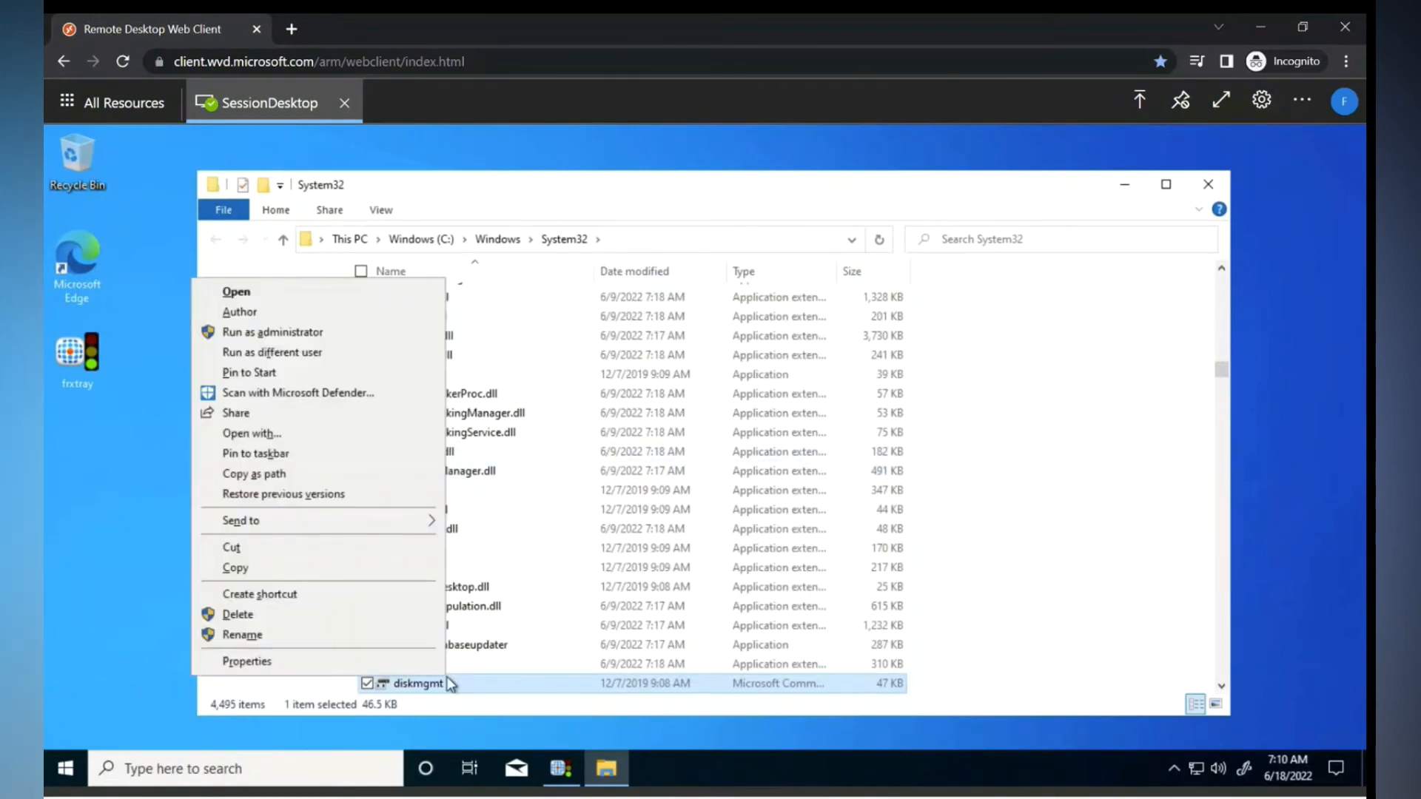
click(284, 353)
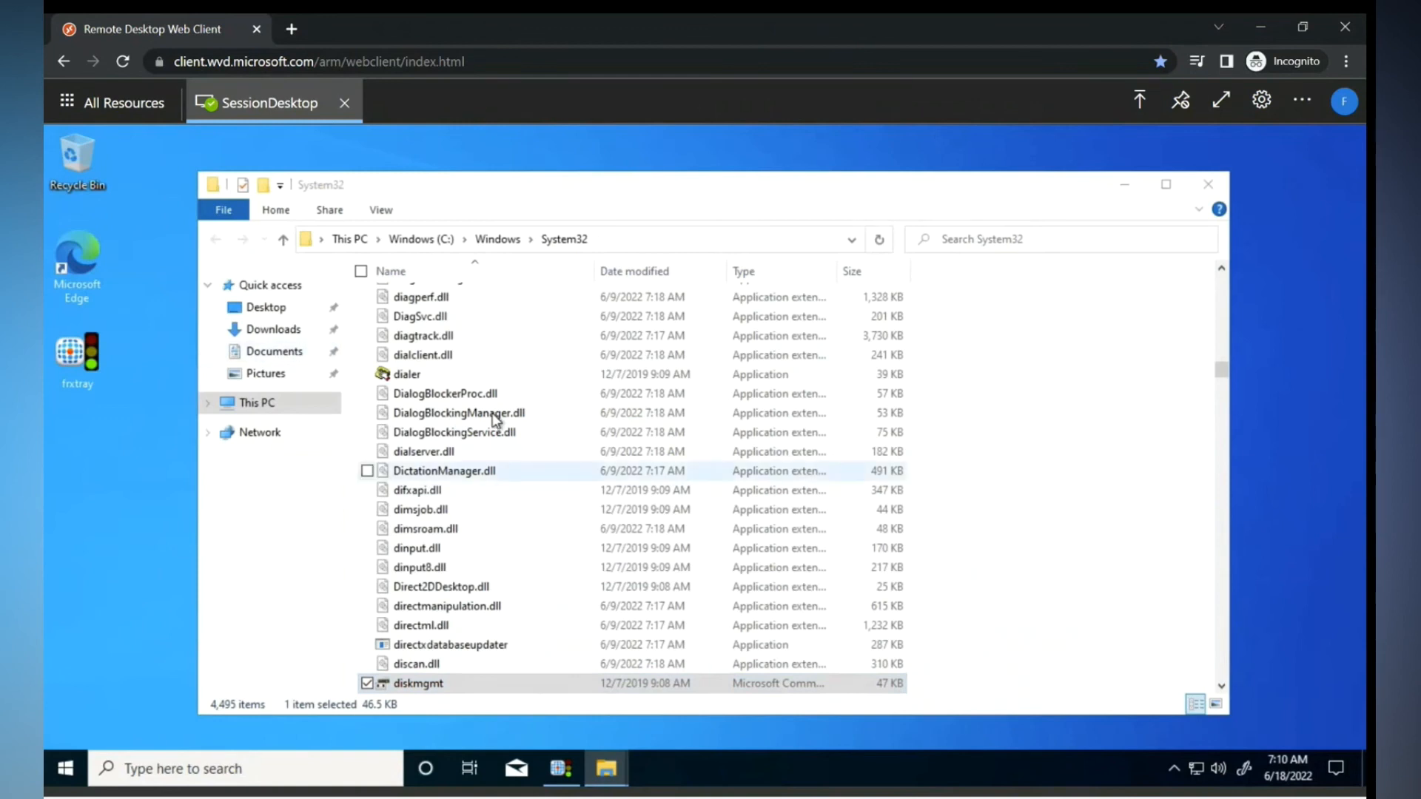
- Enter the administrative account name and password and start Disk Management
click(558, 445)
text(ad)
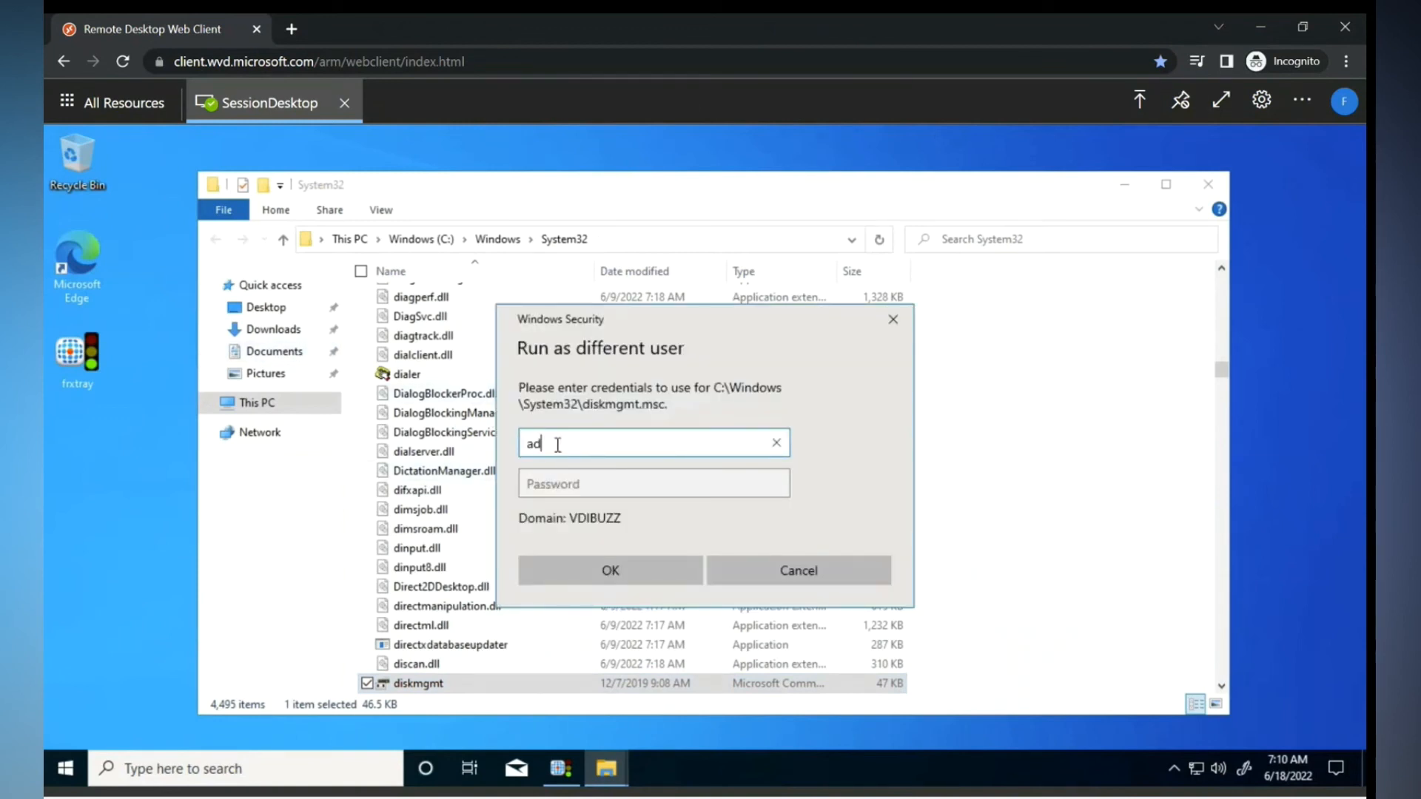
text(min)
key(BackSpace)
key(BackSpace)
key(BackSpace)
text(am)
key(Tab)
text(•••••••••)
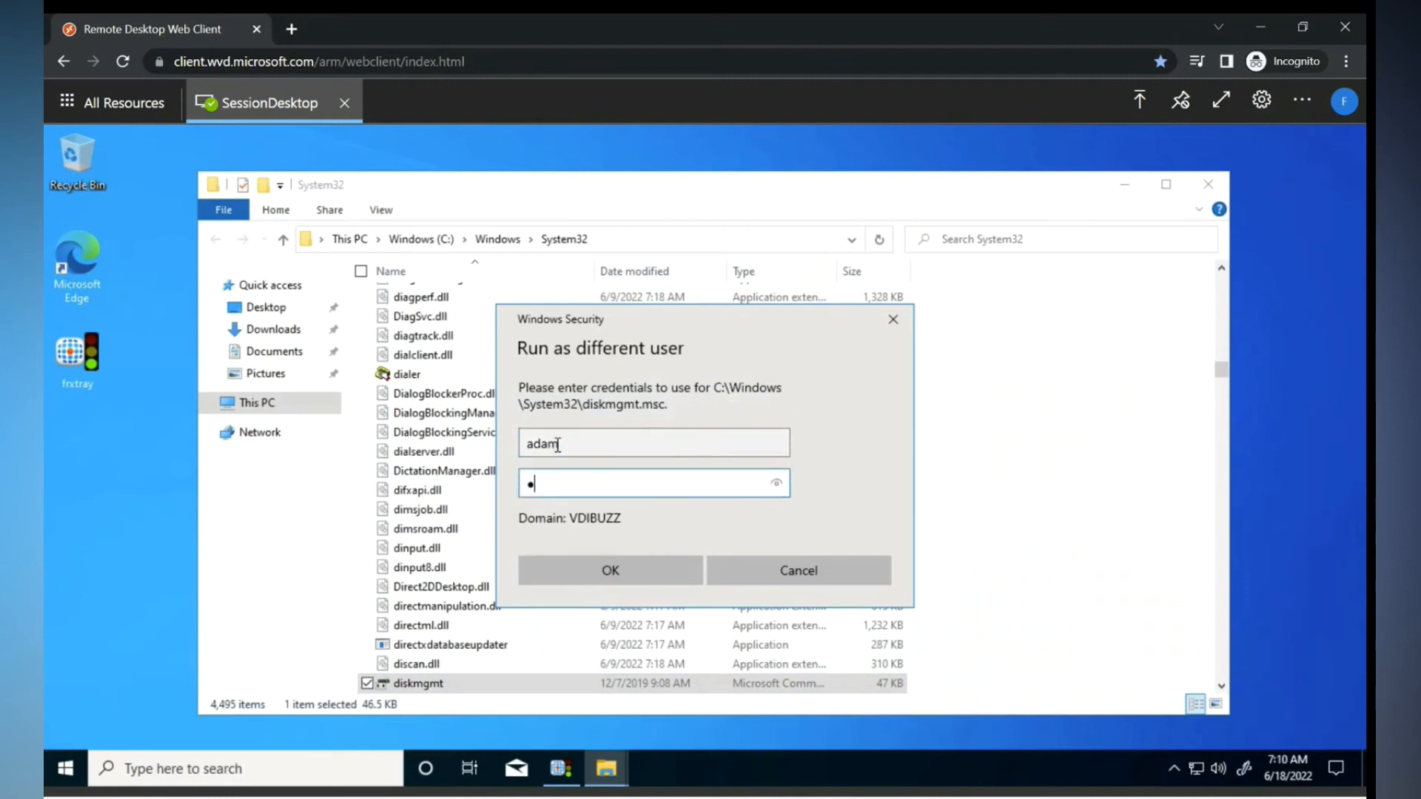
text(•)
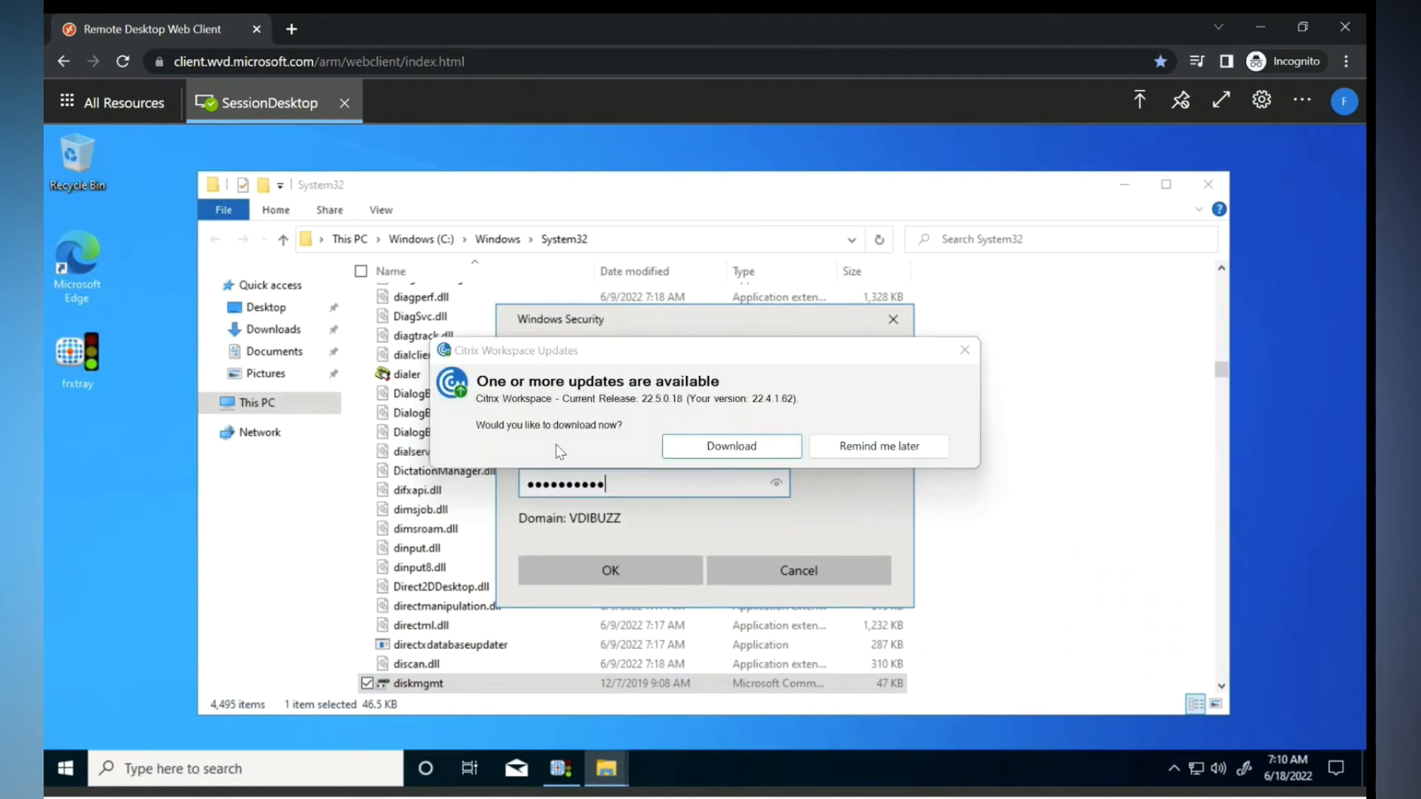
click(965, 350)
text(•••)
click(627, 570)
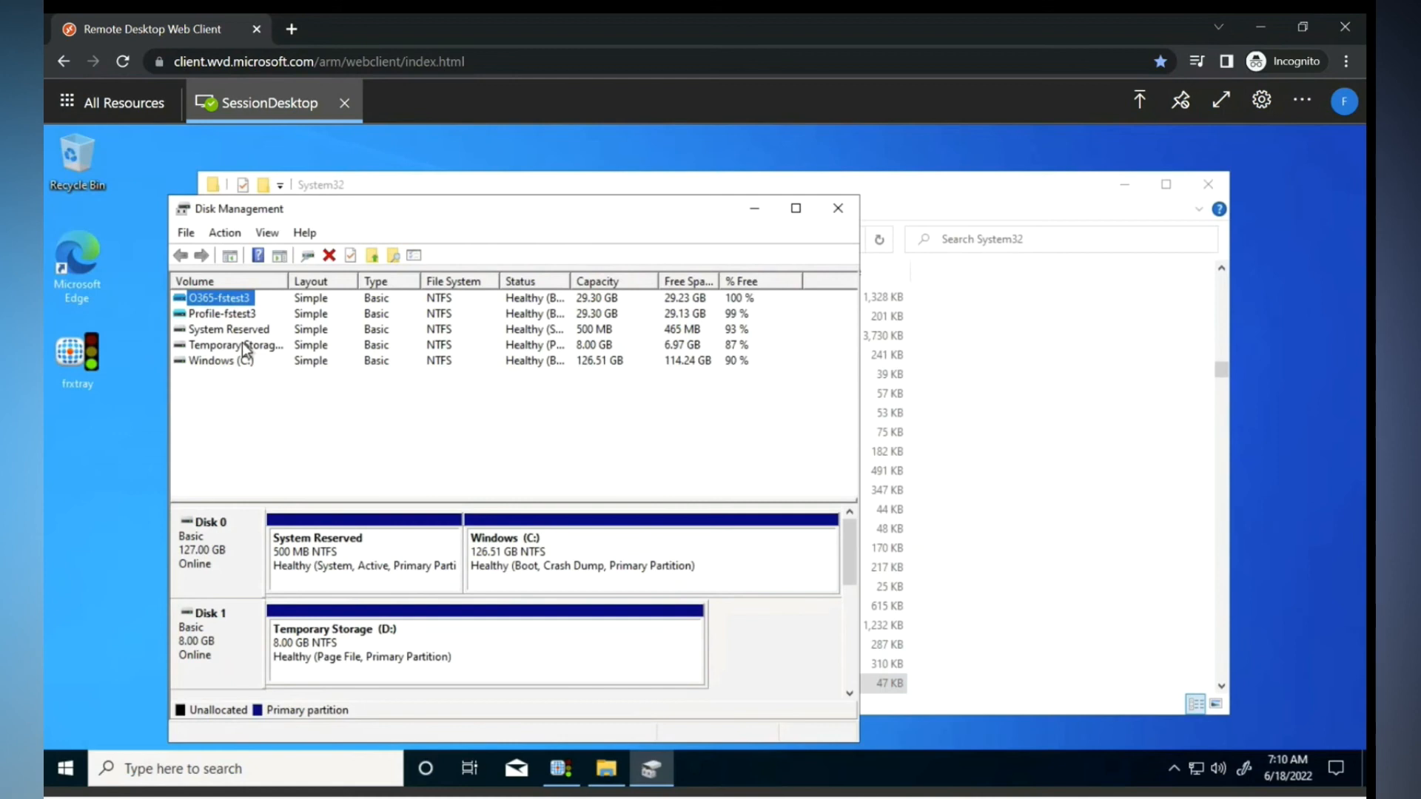
- Inspect the Profile-fstest3 and O365-fstest3 disks, then create a desktop folder named 'test'
click(214, 317)
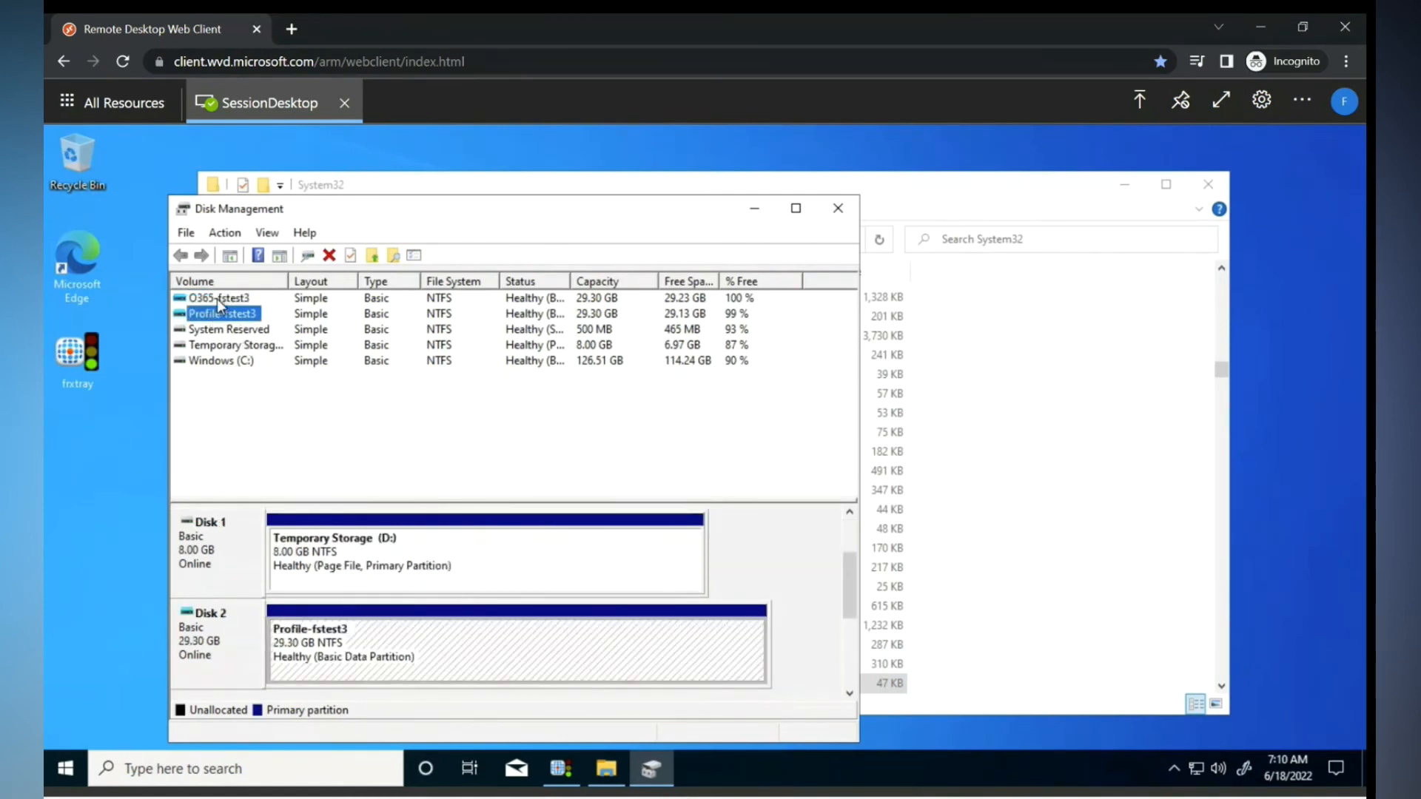
click(219, 299)
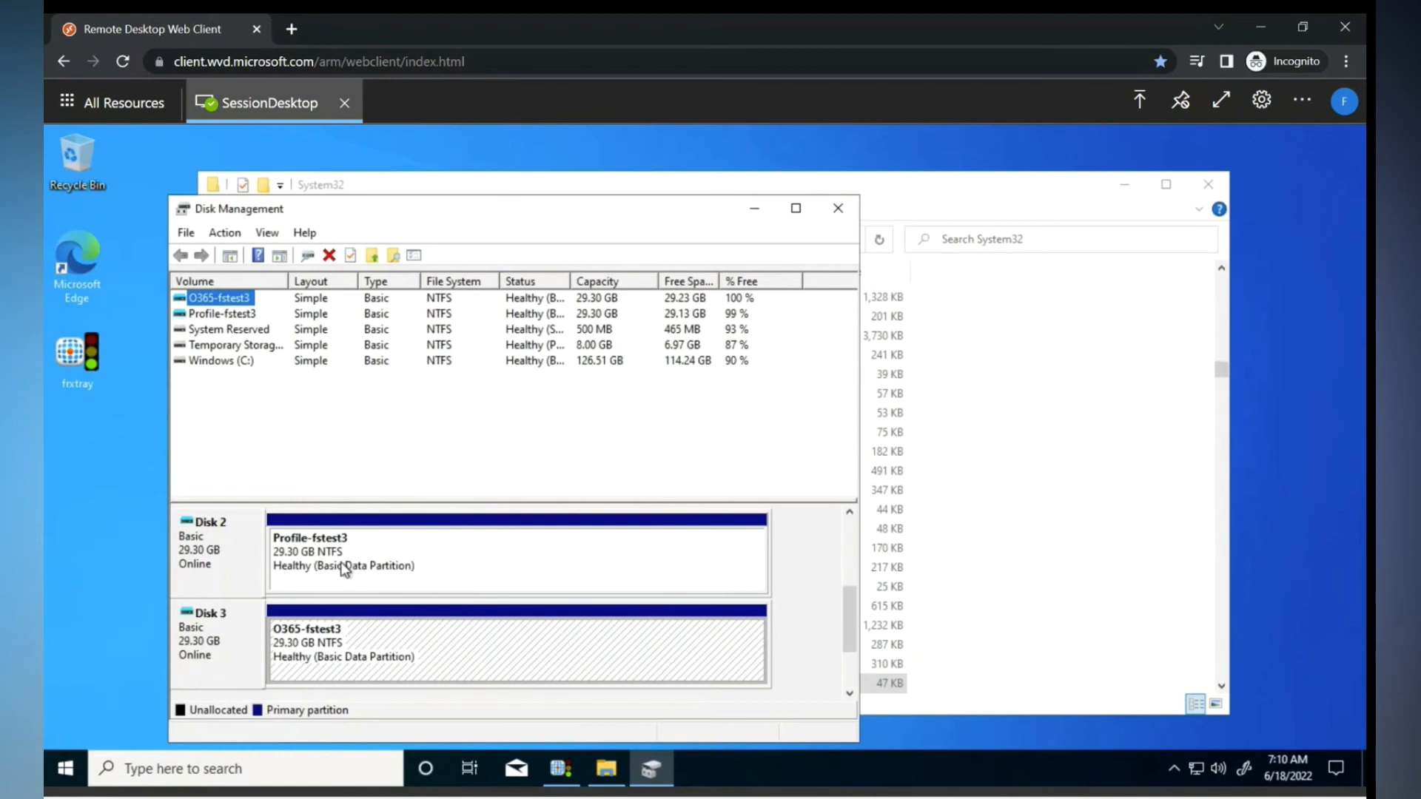
right_click(83, 462)
mouse_move(204, 610)
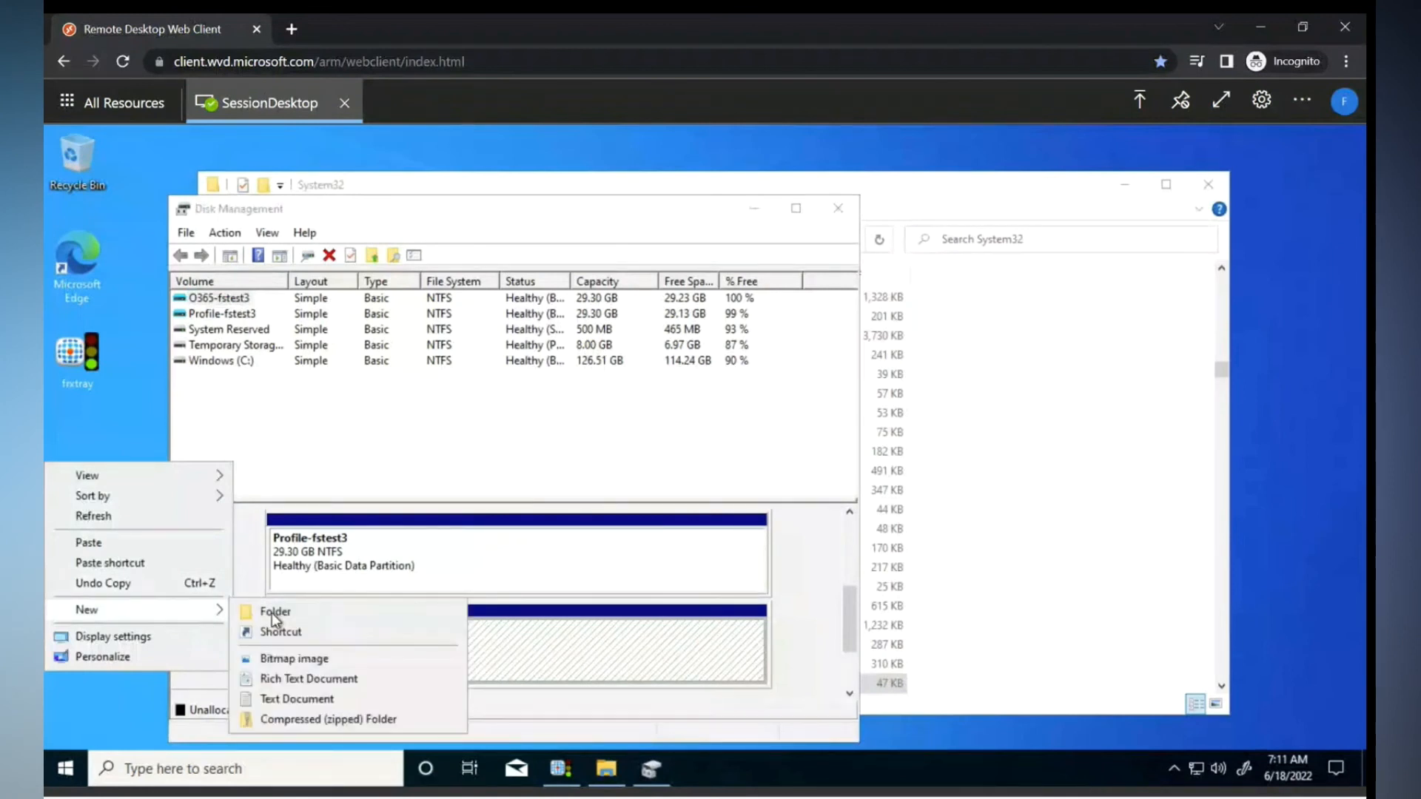
click(272, 613)
text(test)
key(Return)
- Pin fxtray and Microsoft Edge to the taskbar, recheck the Disk 2 and 3 partitions, and close Disk Management
drag(87, 362, 624, 762)
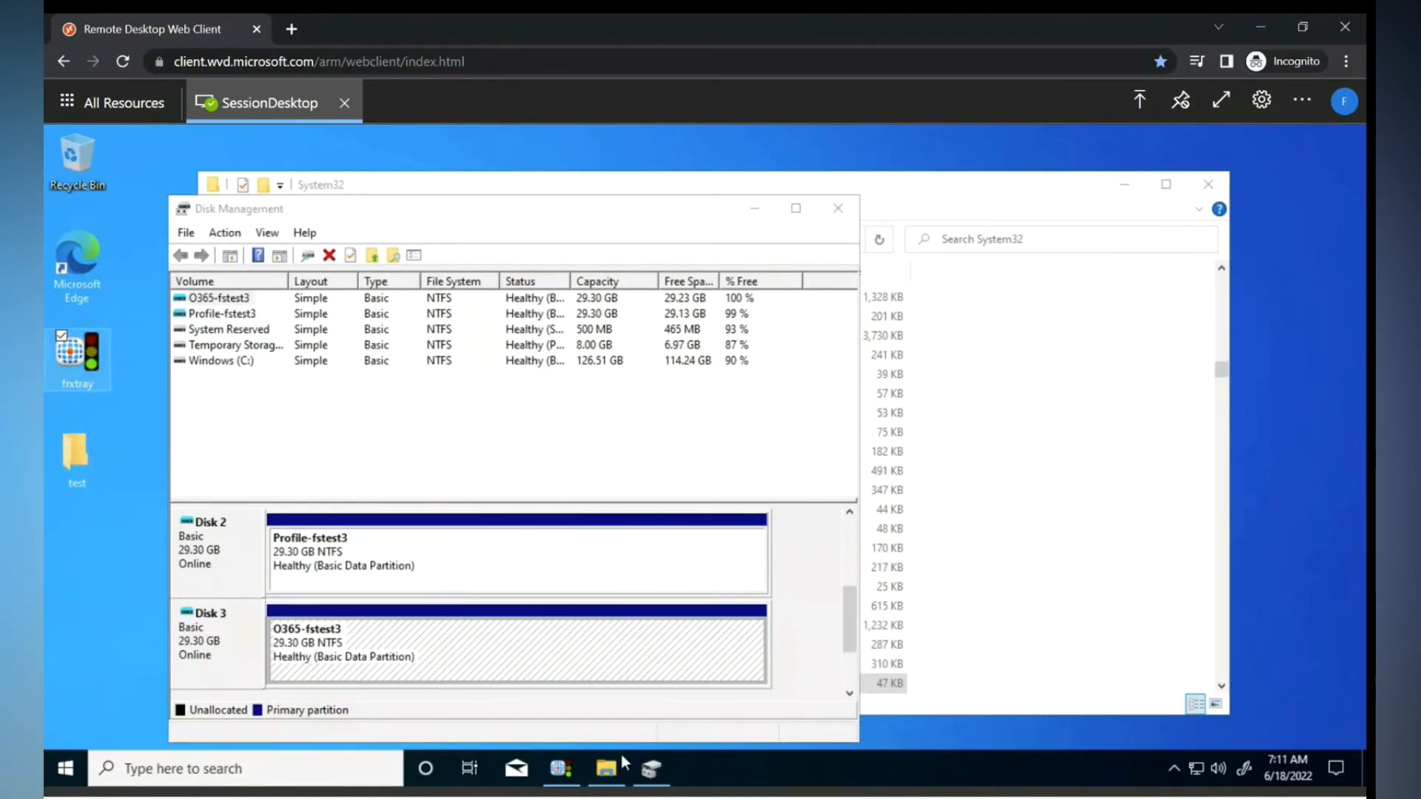
drag(87, 261, 869, 772)
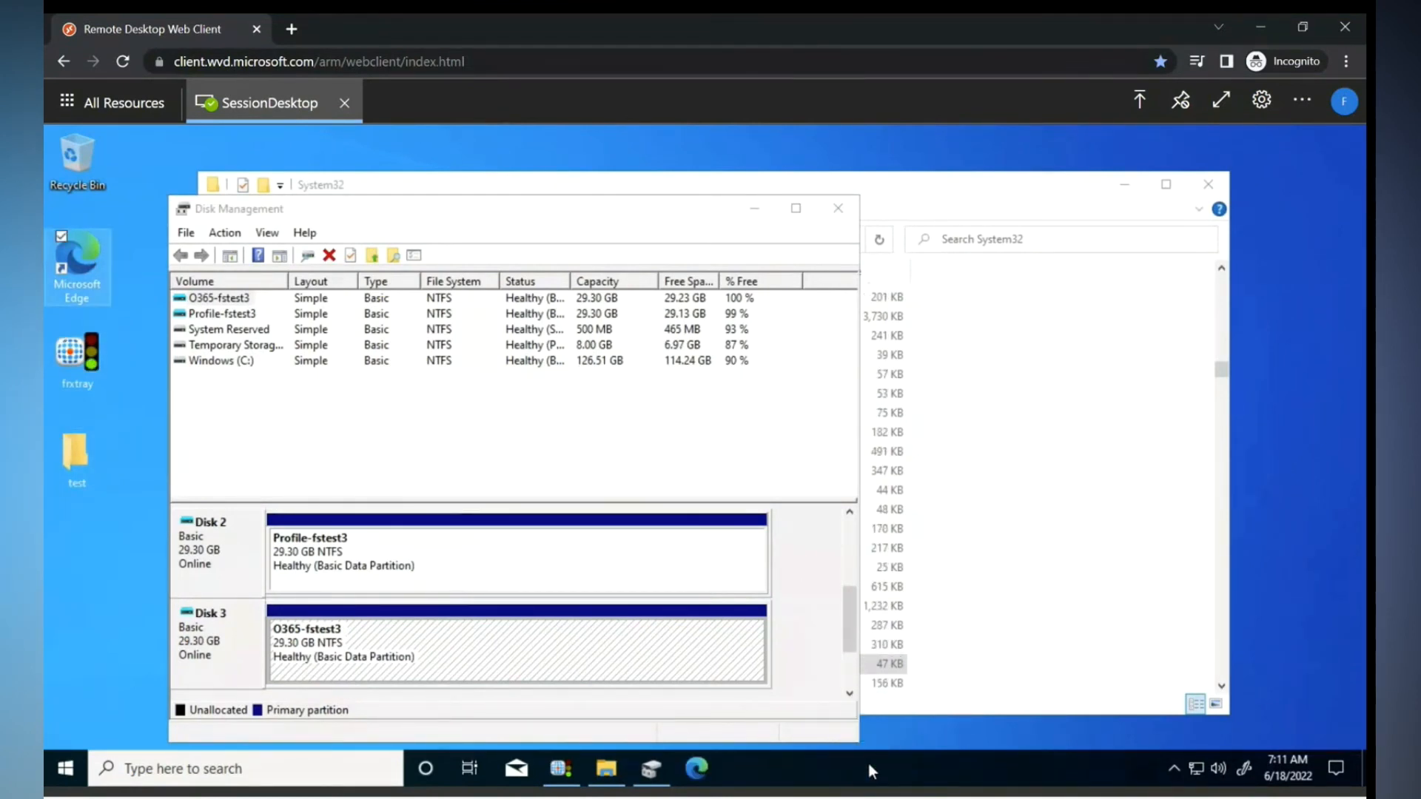
click(319, 552)
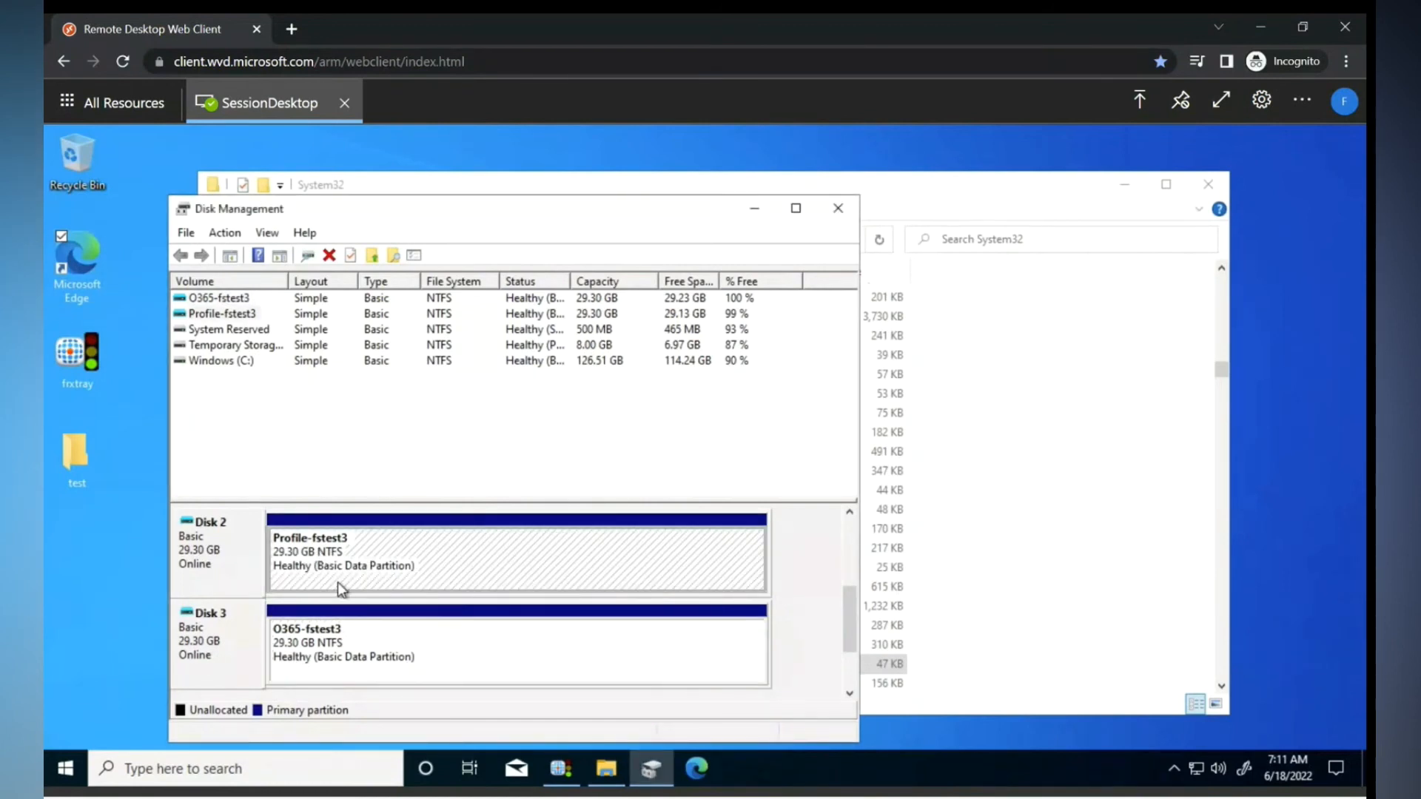
click(317, 650)
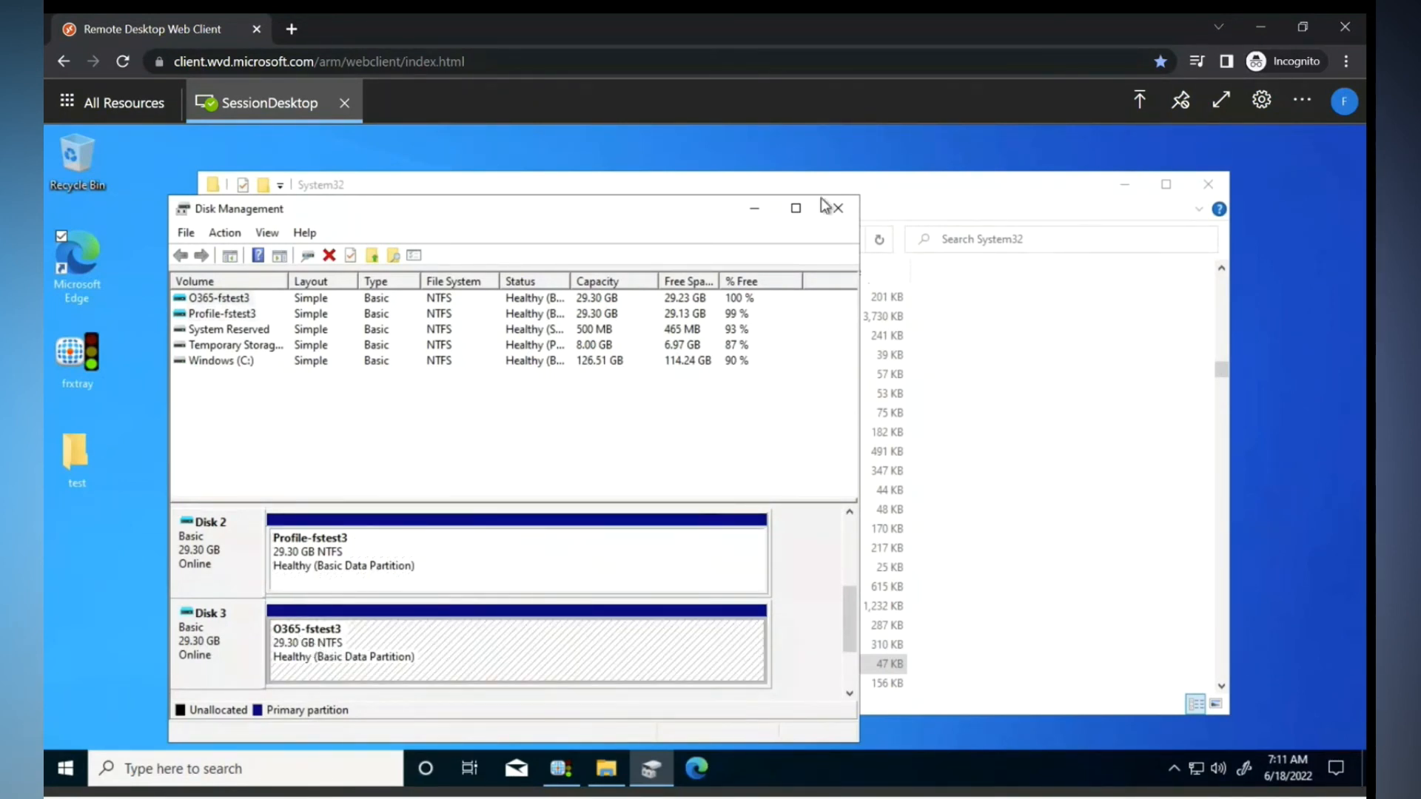
click(842, 210)
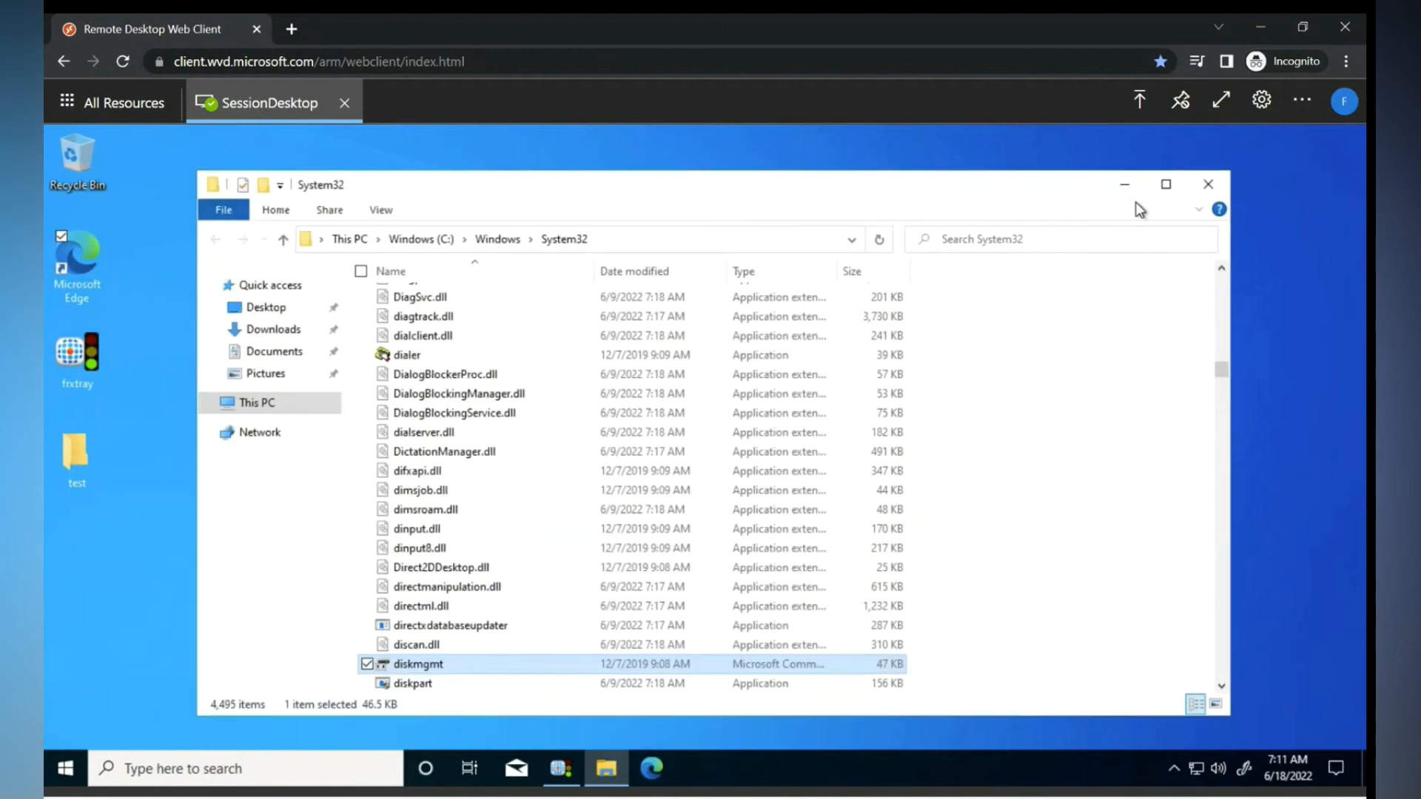
- Close the System32 and FSLogix Profile Status windows, refresh the desktop, and open the C: drive
click(1206, 185)
click(1085, 232)
right_click(571, 298)
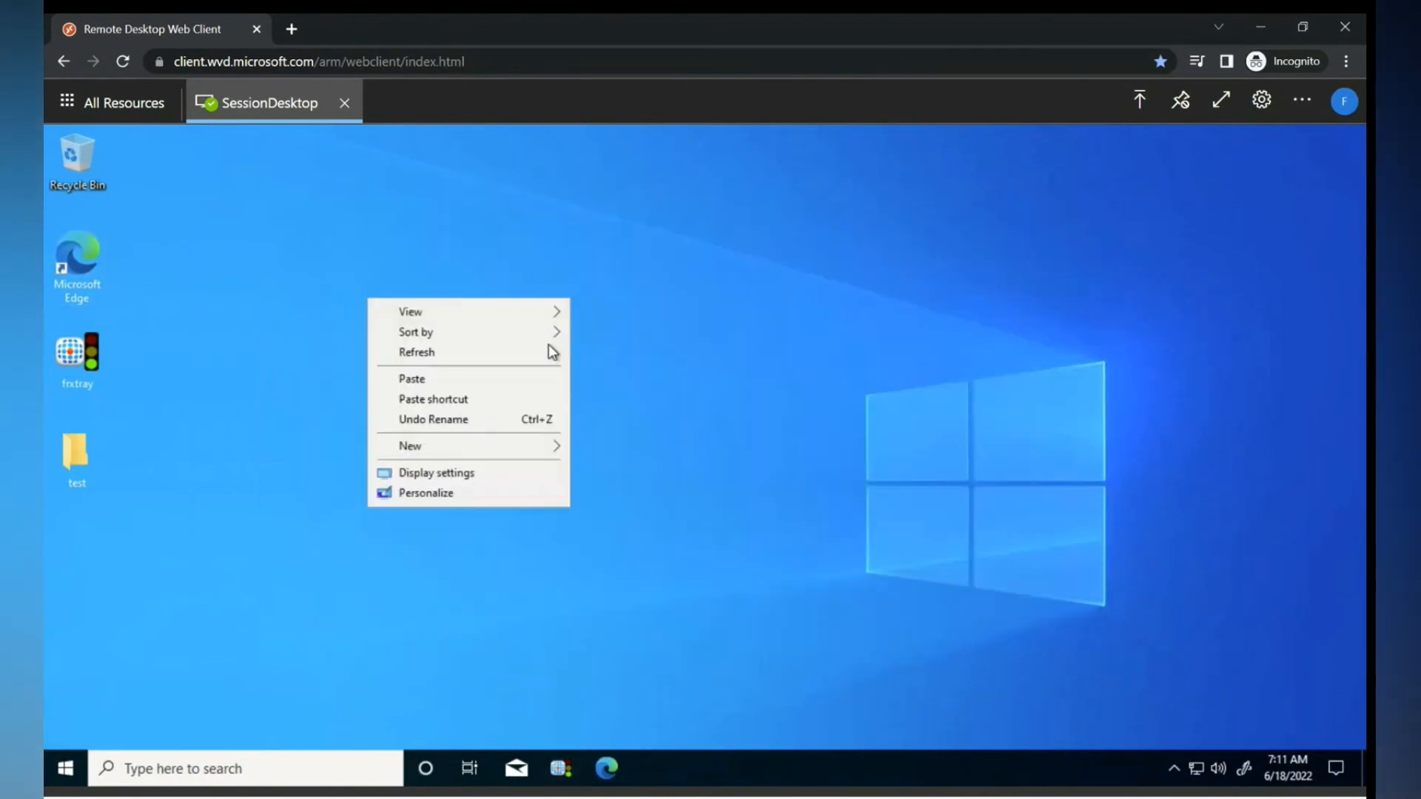
click(506, 353)
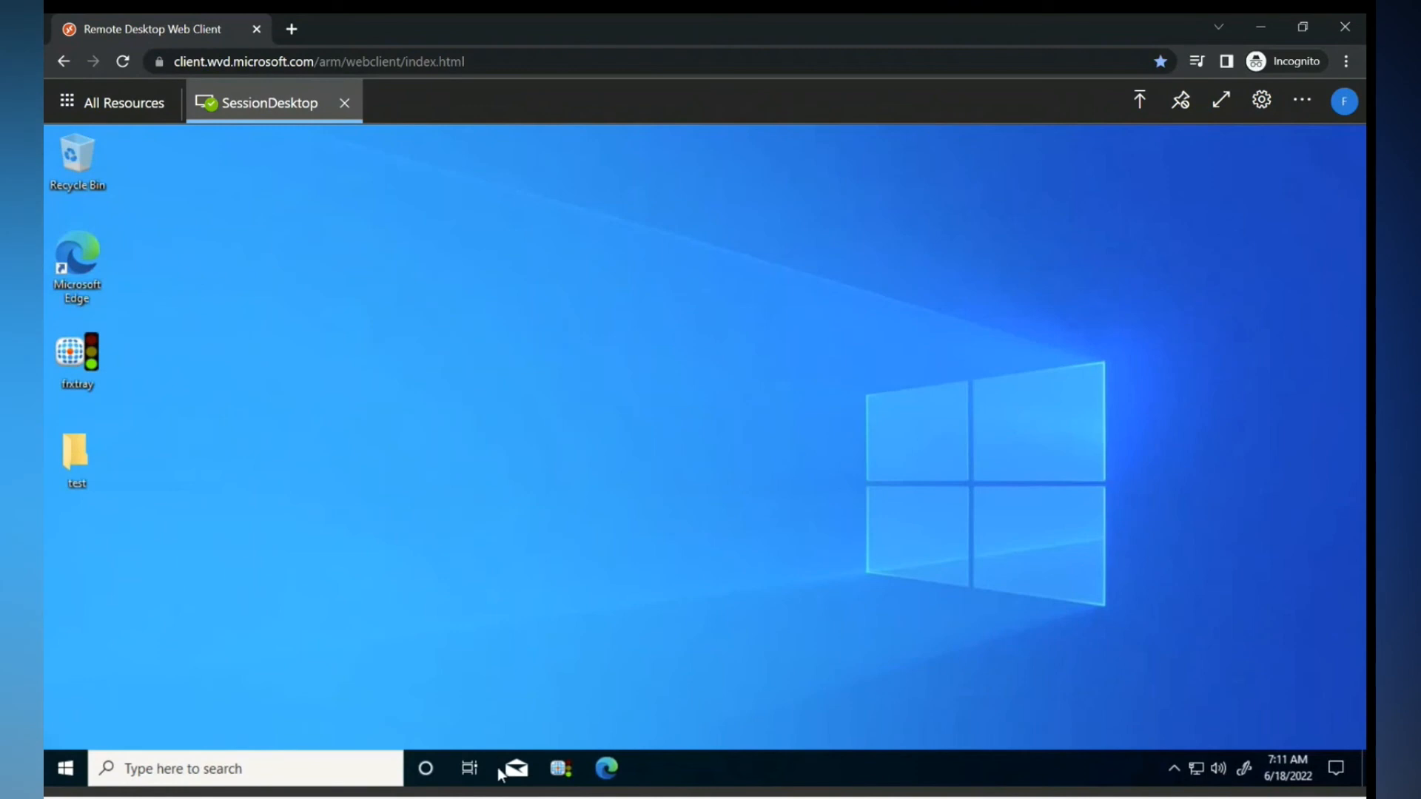
click(65, 768)
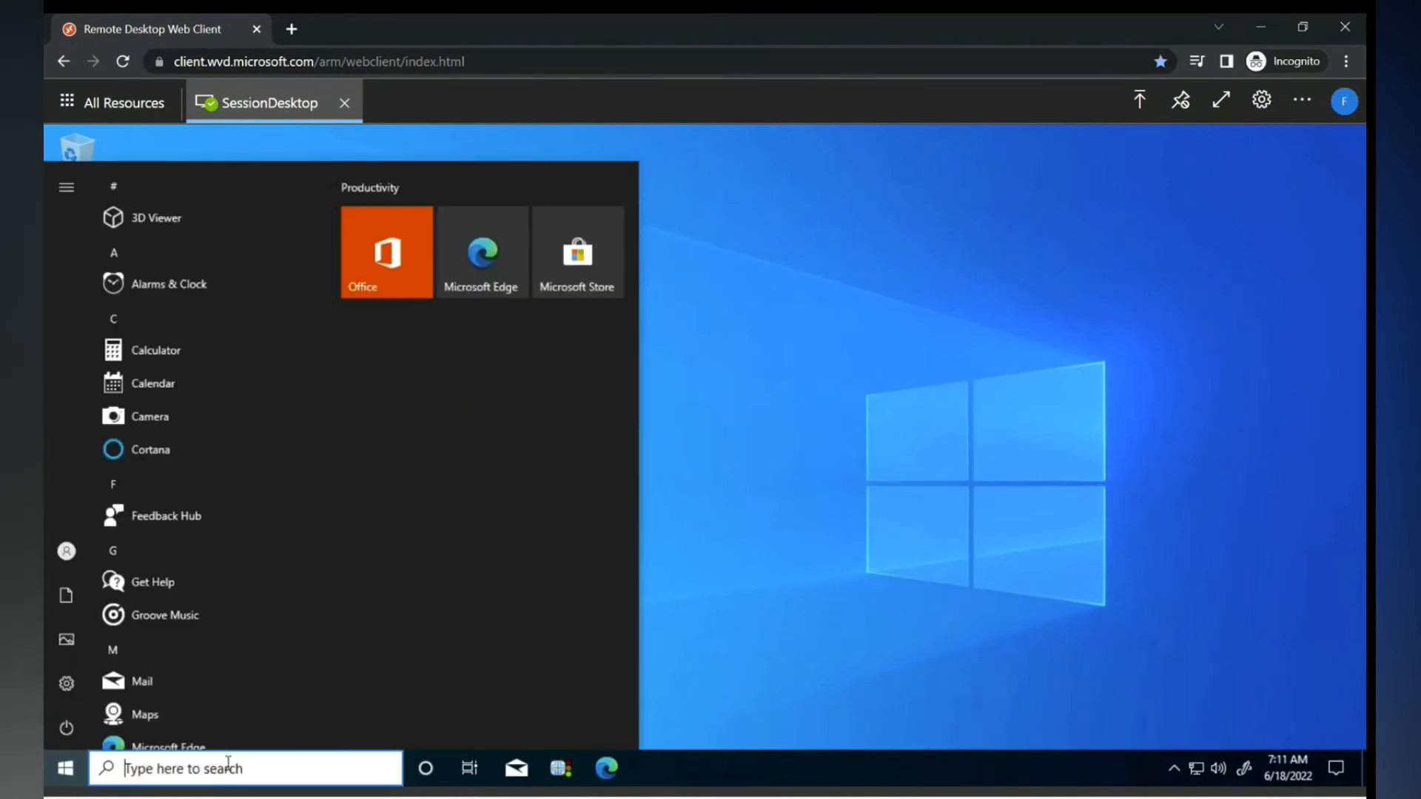
click(228, 762)
text(c:)
key(Return)
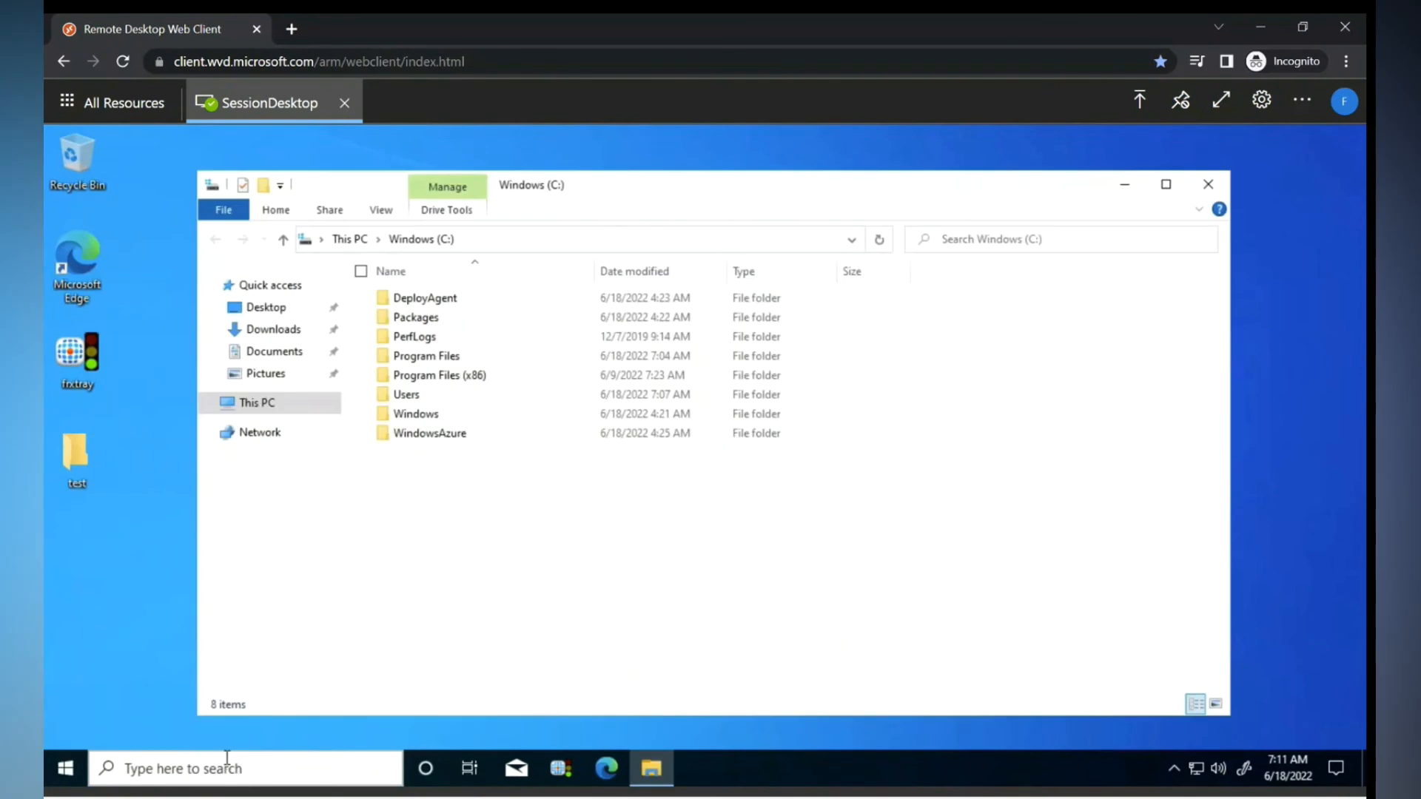
- Create a folder named 'test' in Downloads and close the Explorer window
click(273, 329)
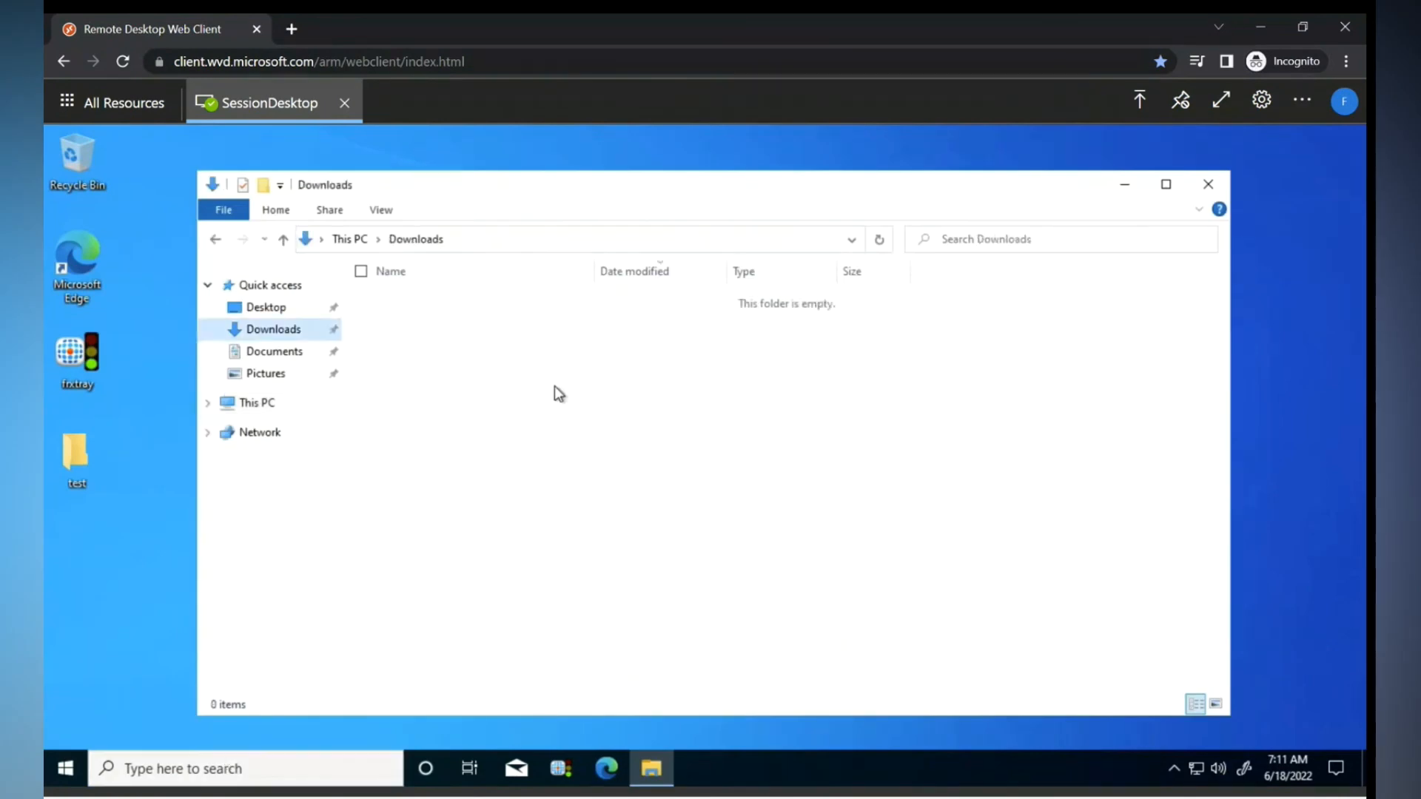
right_click(554, 385)
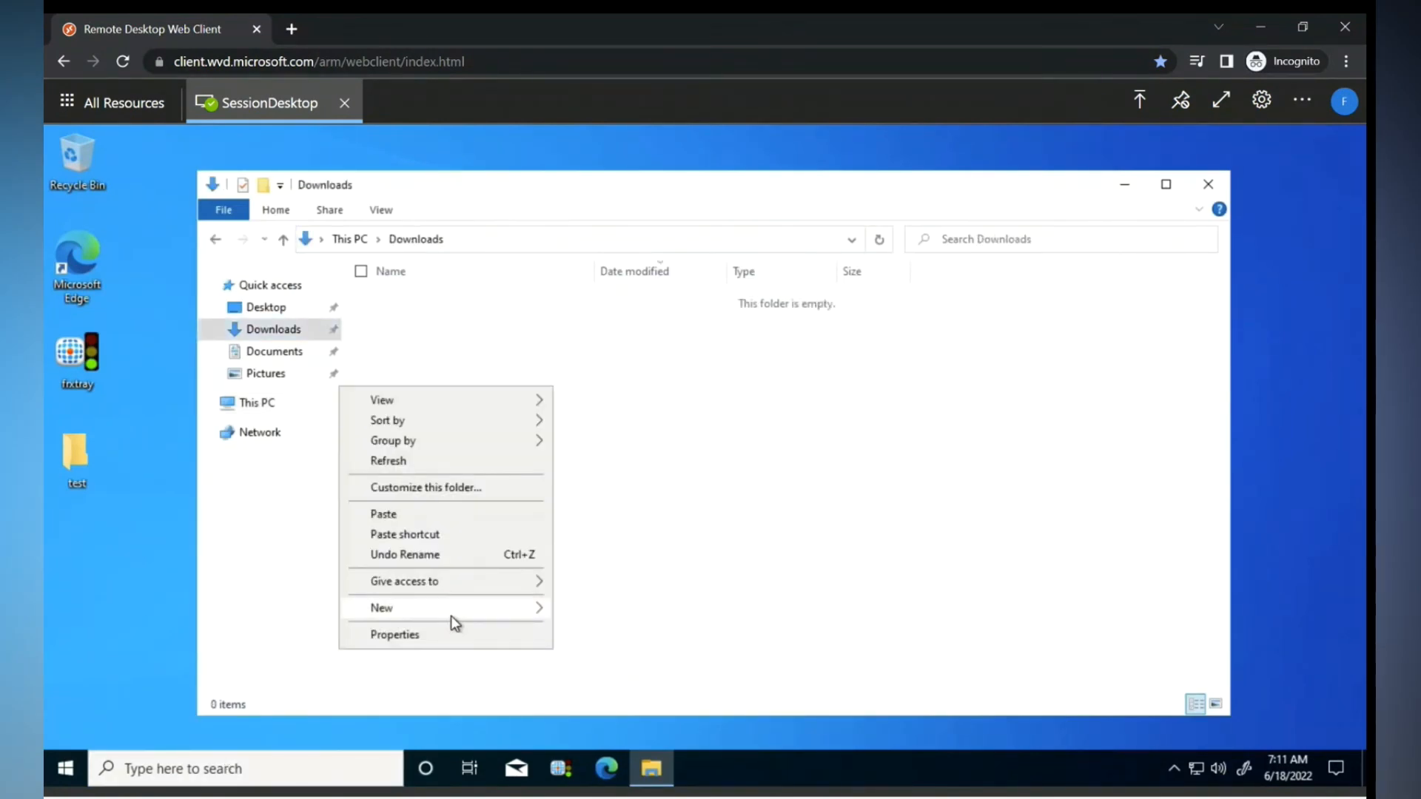
mouse_move(451, 616)
click(613, 609)
text(test)
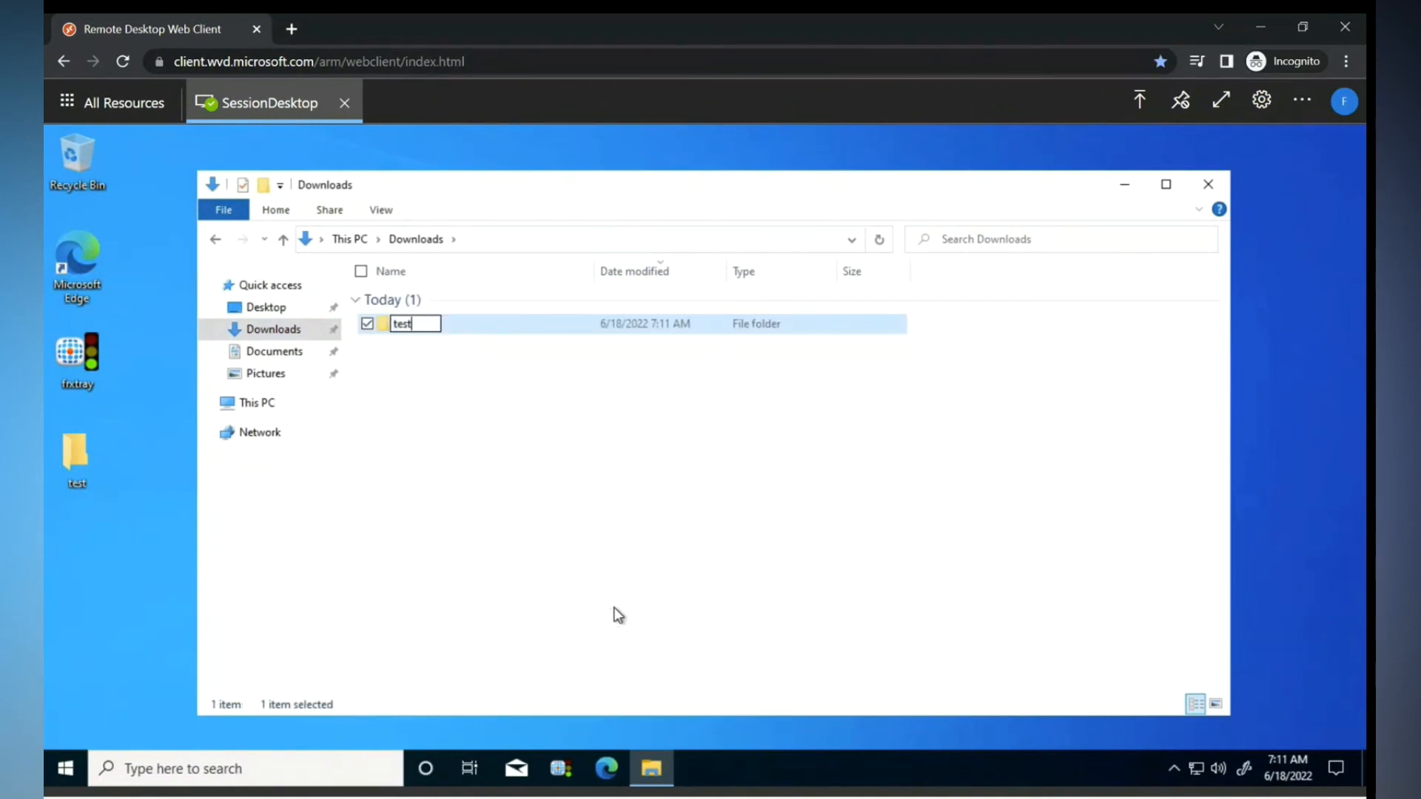
key(Return)
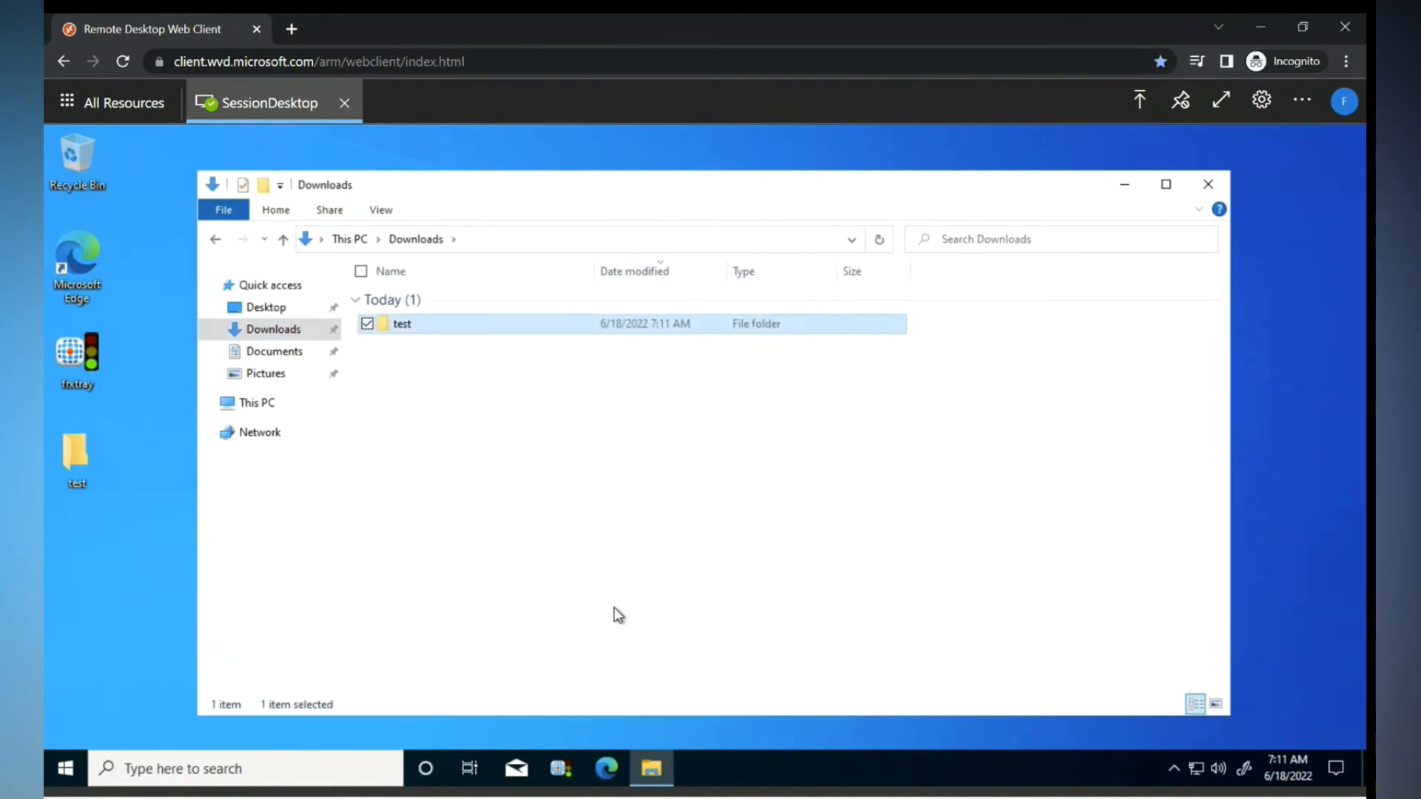
click(1208, 185)
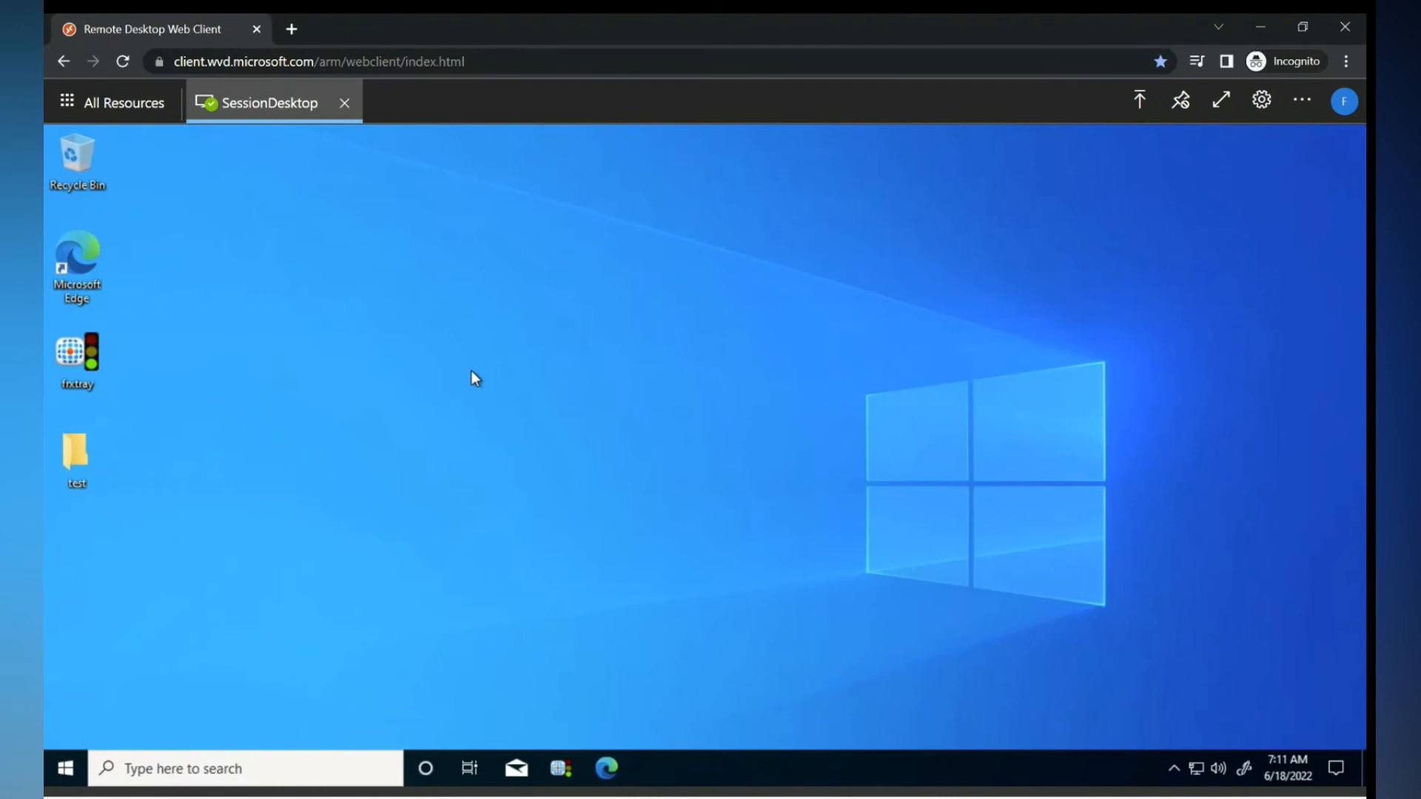
key(super)
- Open the Profile_fstest3.VHDX metadata file in Notepad from the profile share
mouse_move(941, 797)
click(886, 684)
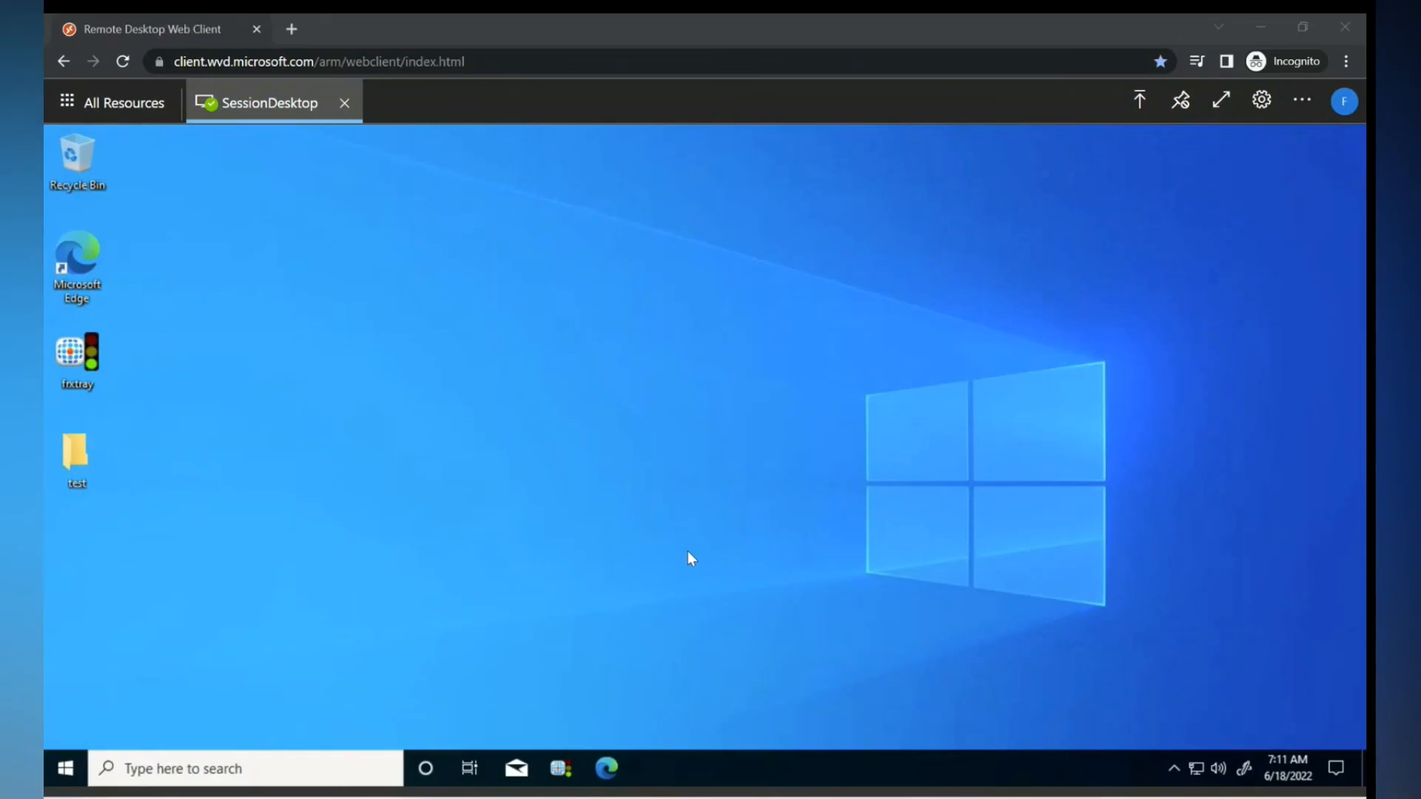
click(688, 558)
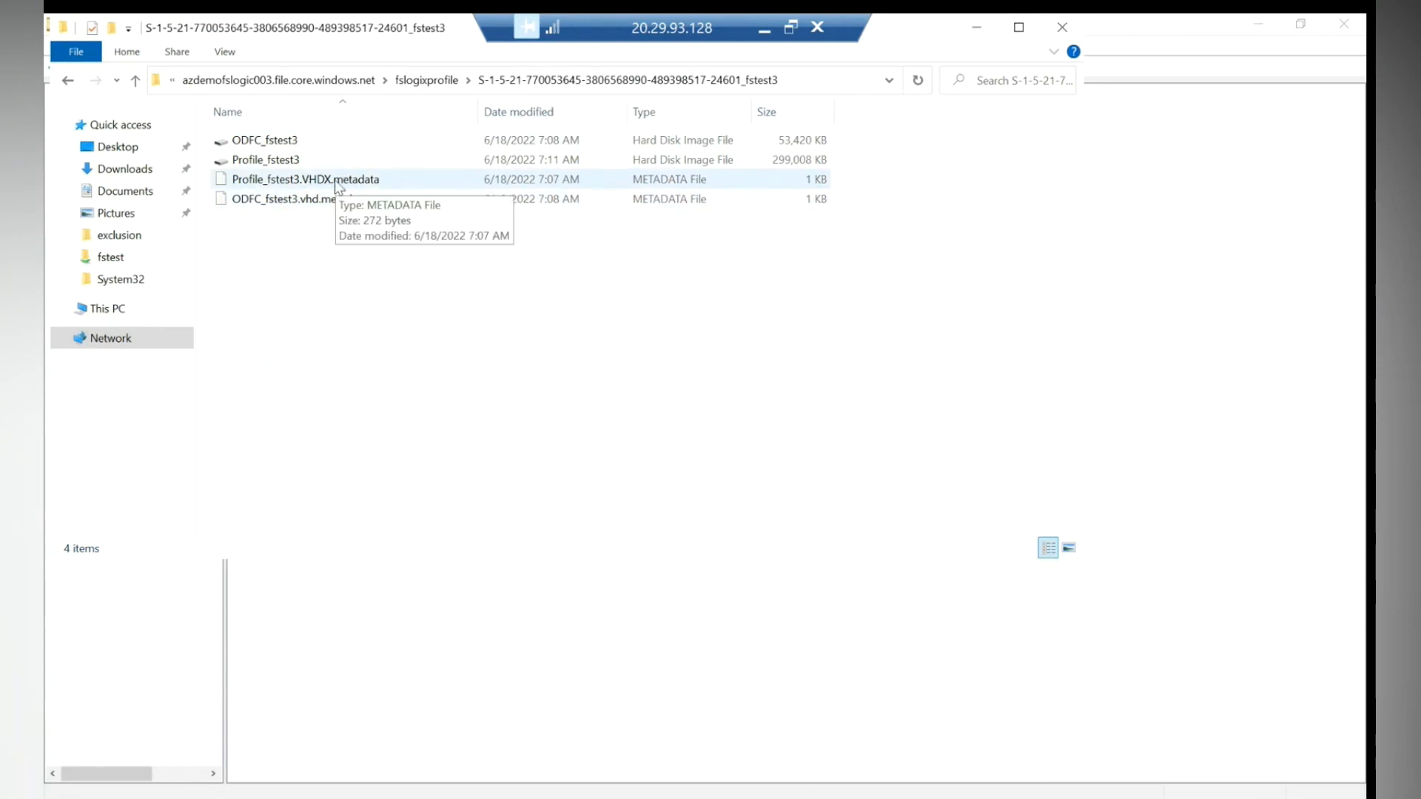
double_click(294, 185)
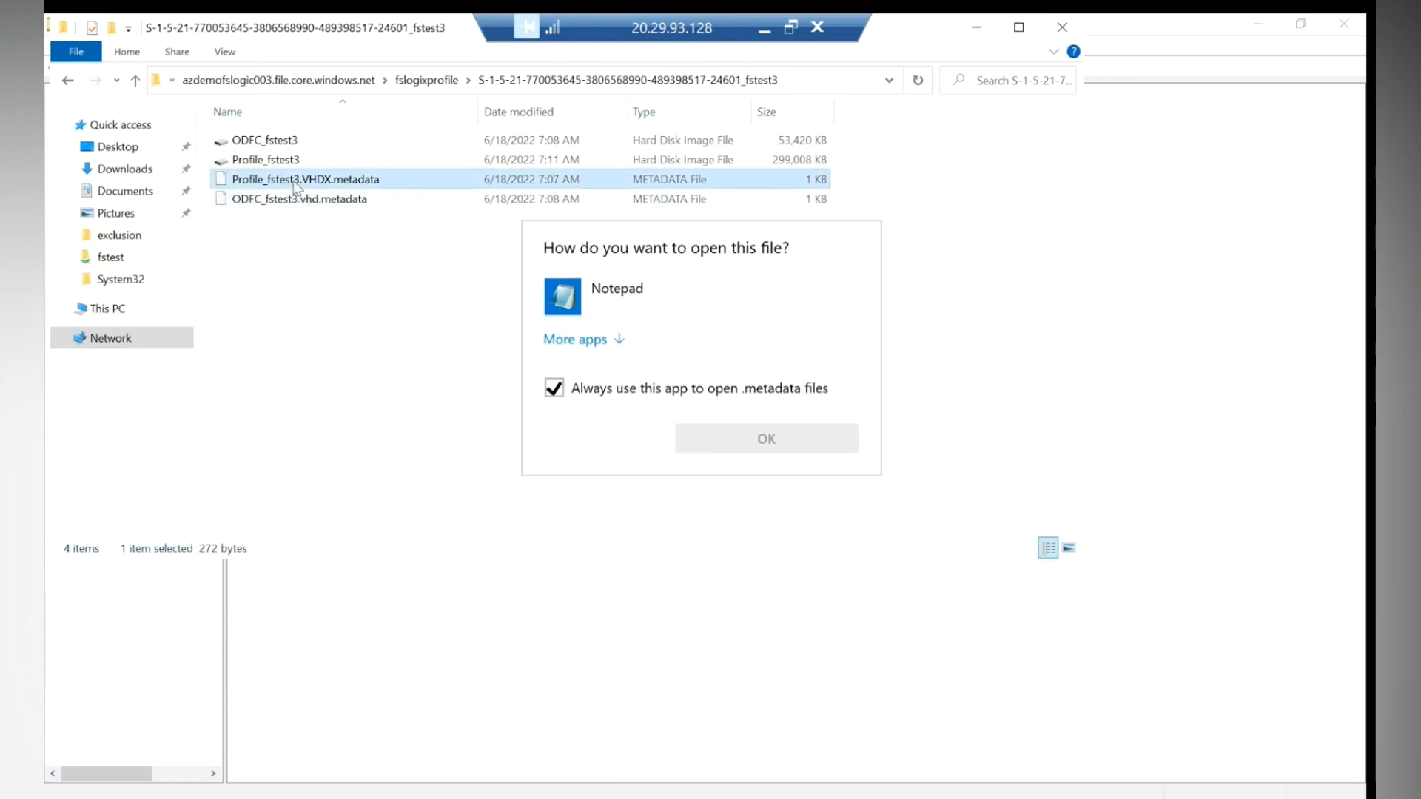
click(585, 340)
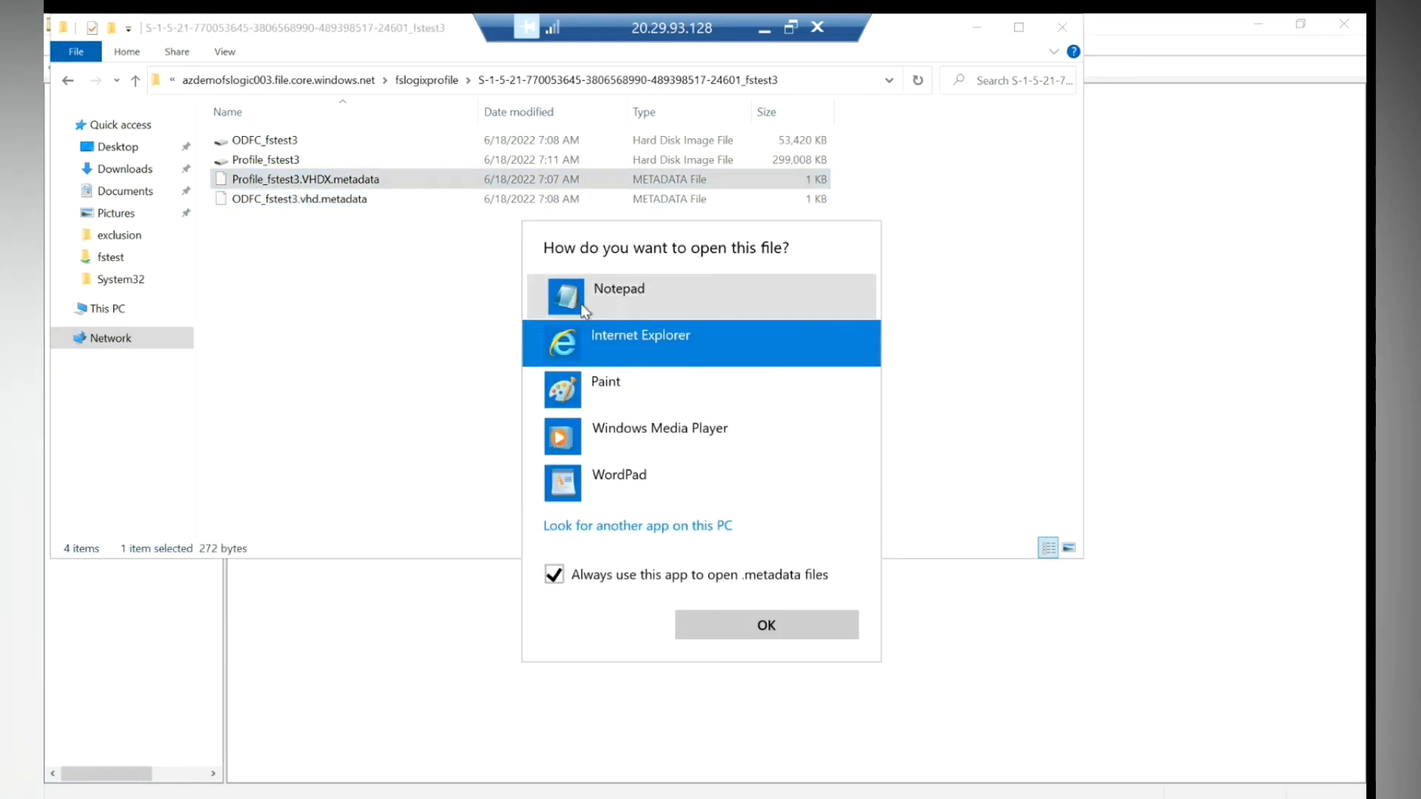
click(581, 296)
click(766, 625)
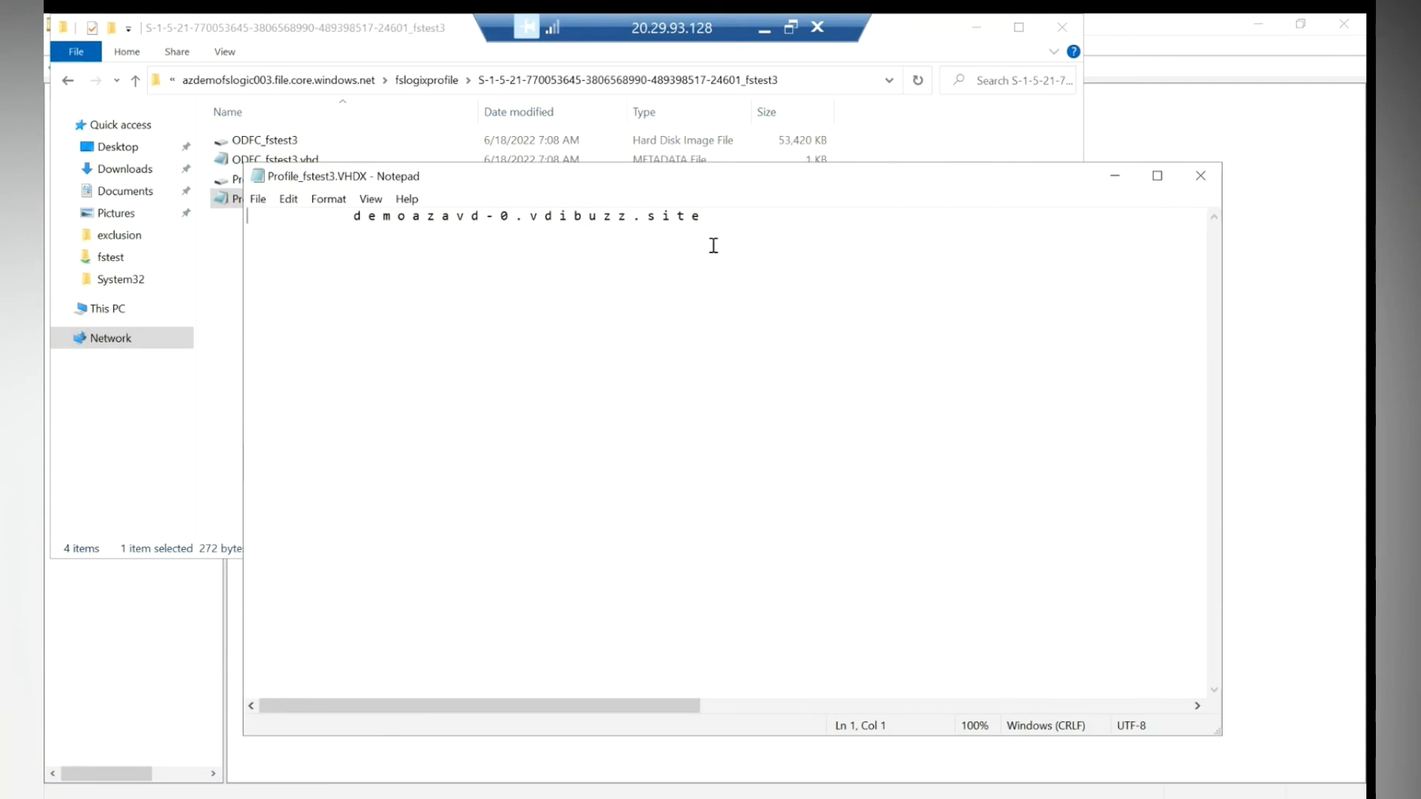
- Highlight the host name demoazavd-0.vdibuzz.site in the metadata, then close Notepad
drag(707, 217, 354, 215)
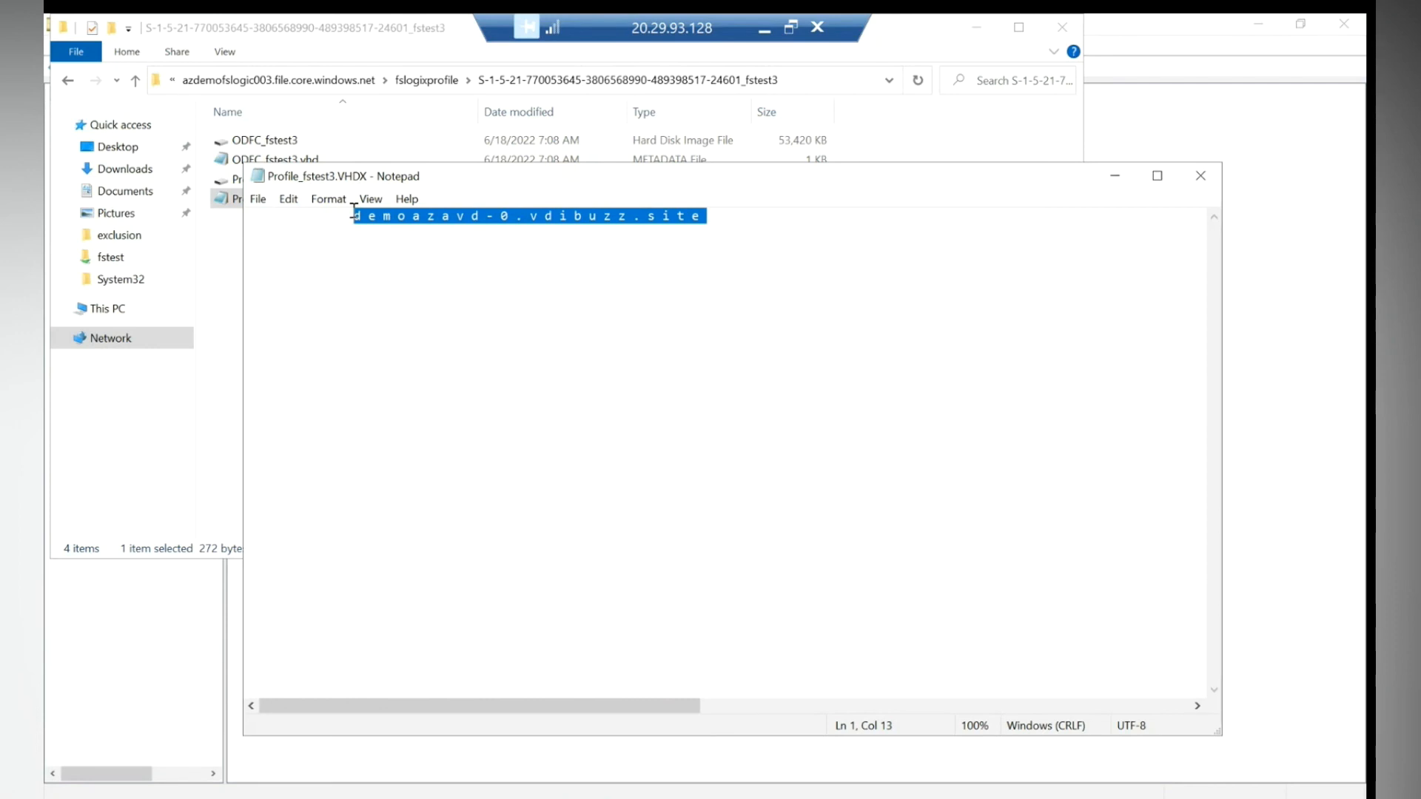
click(546, 225)
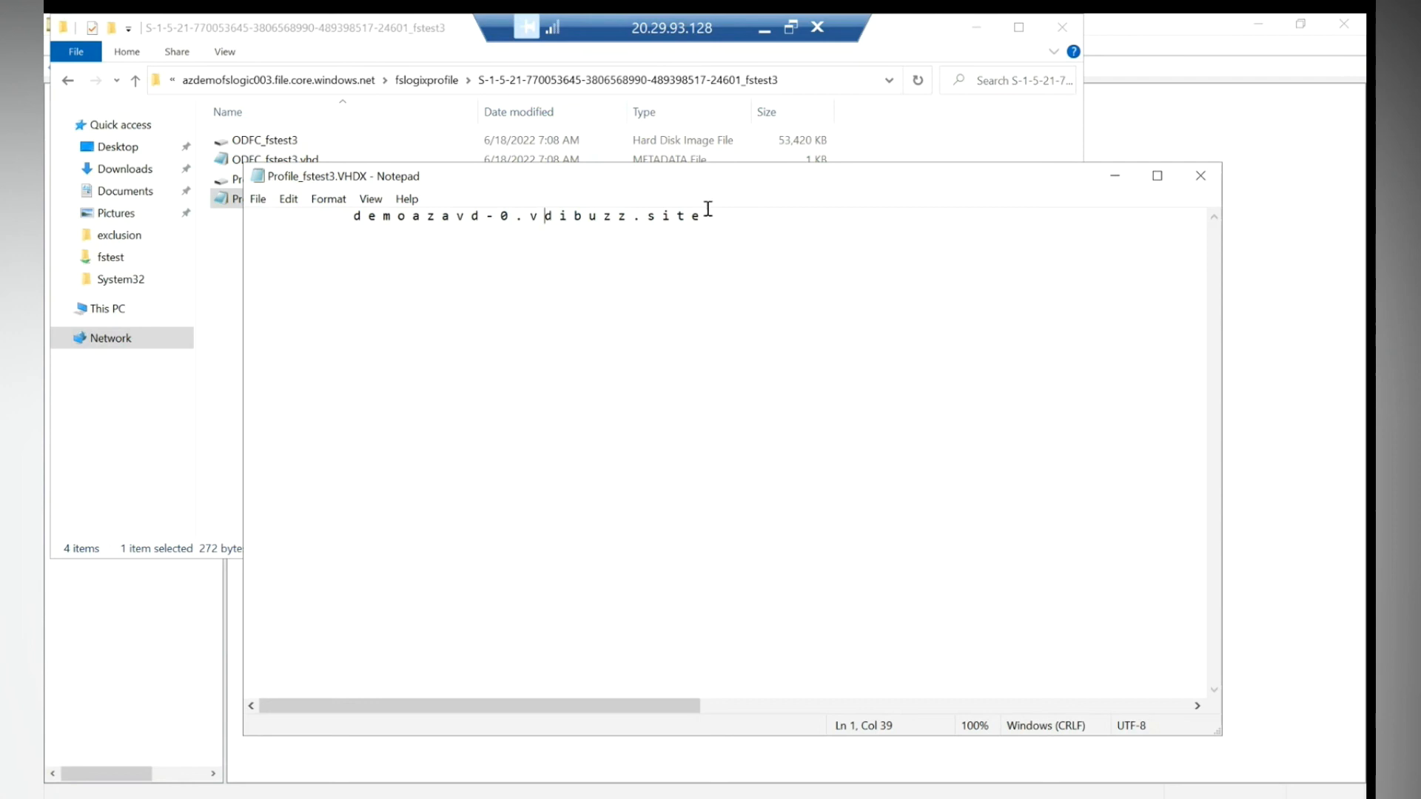
drag(715, 217, 330, 212)
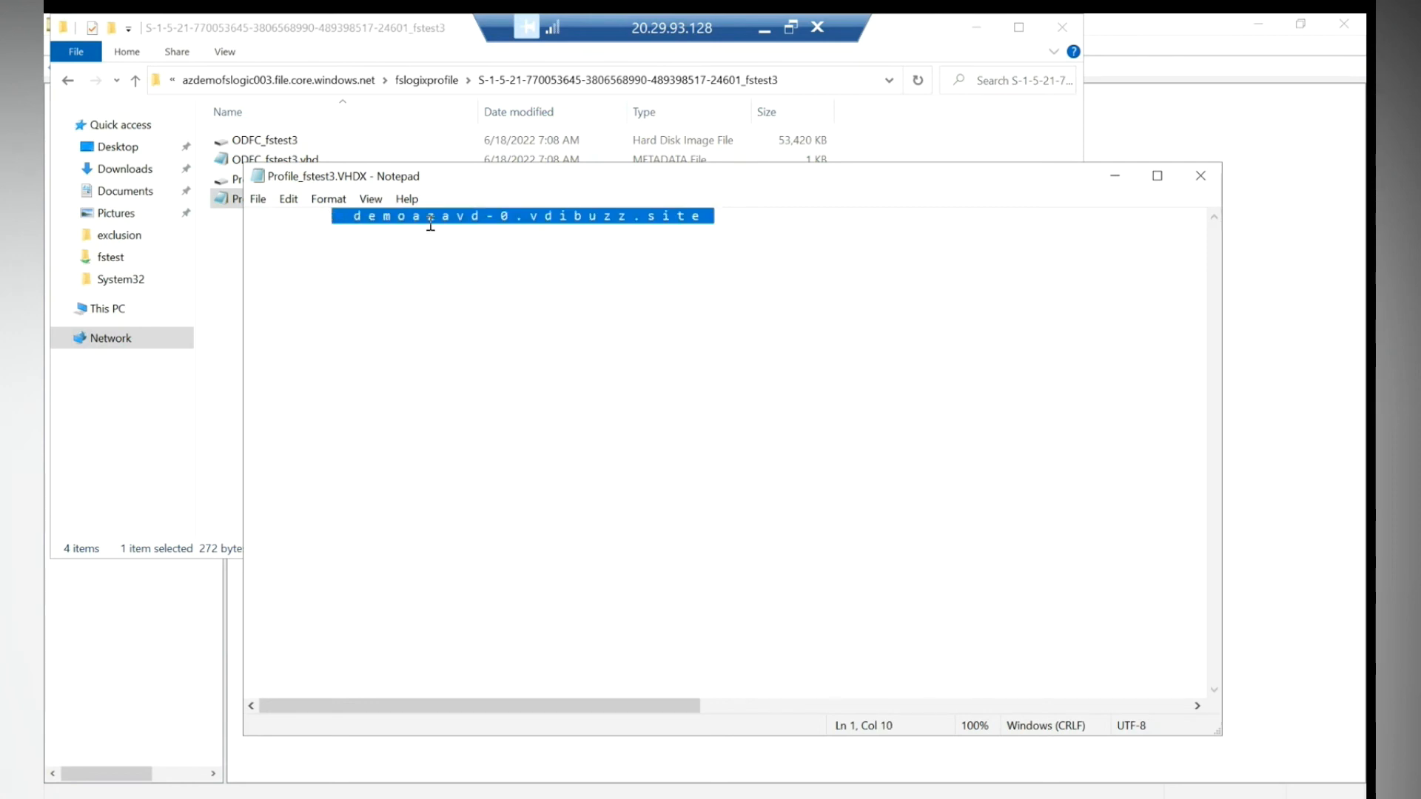
click(518, 217)
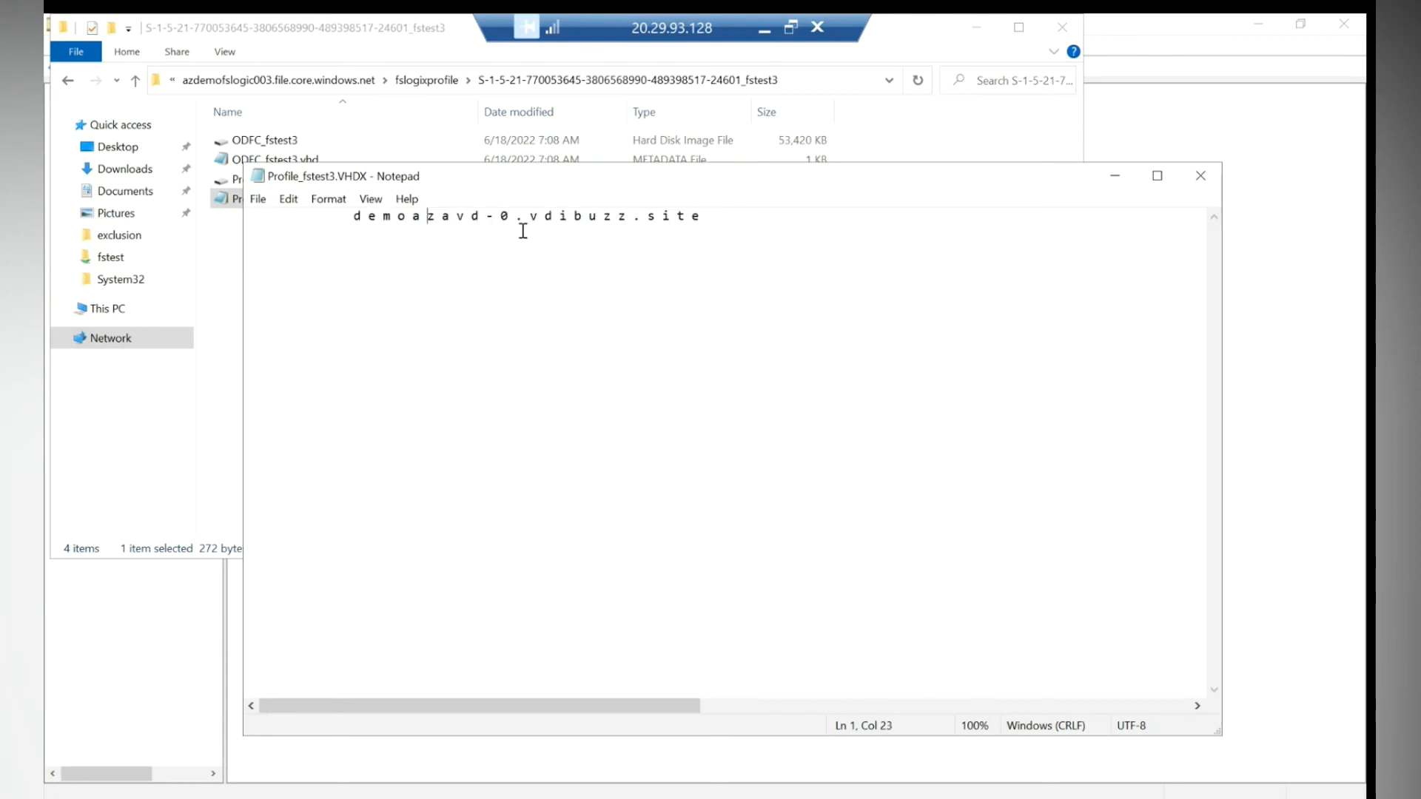
click(1202, 177)
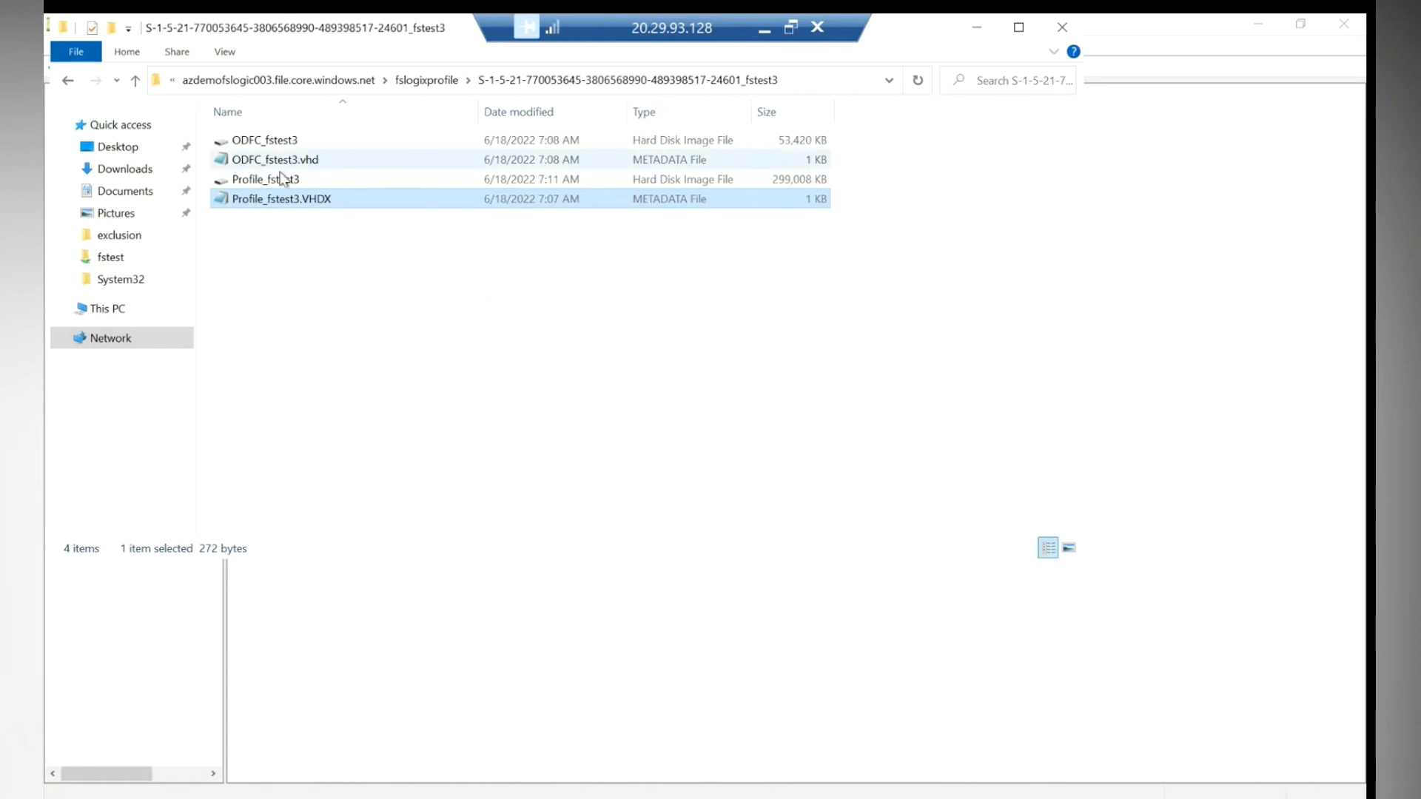
- Review the ODFC_fstest3 and Profile_fstest3 disk files, then minimize the server session
click(249, 145)
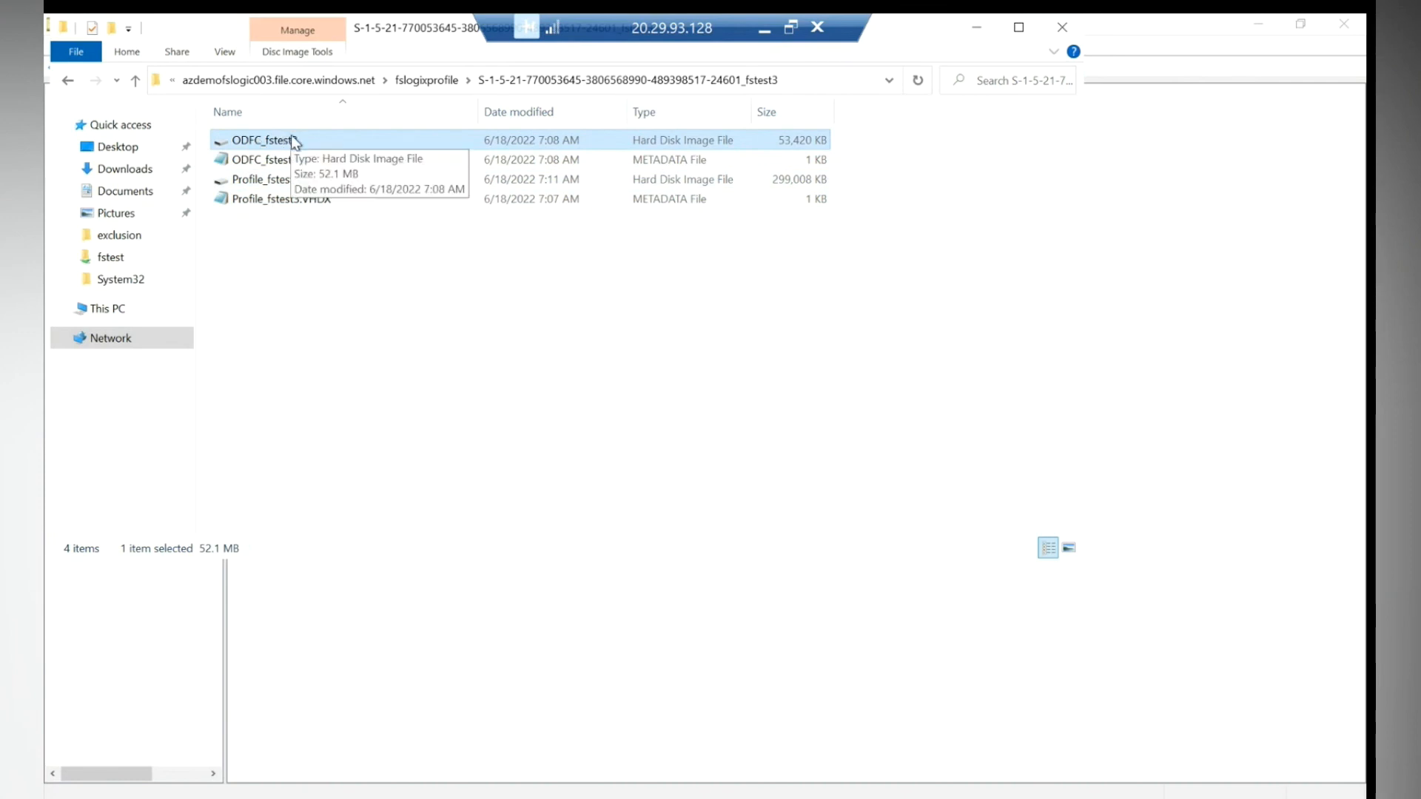
click(253, 183)
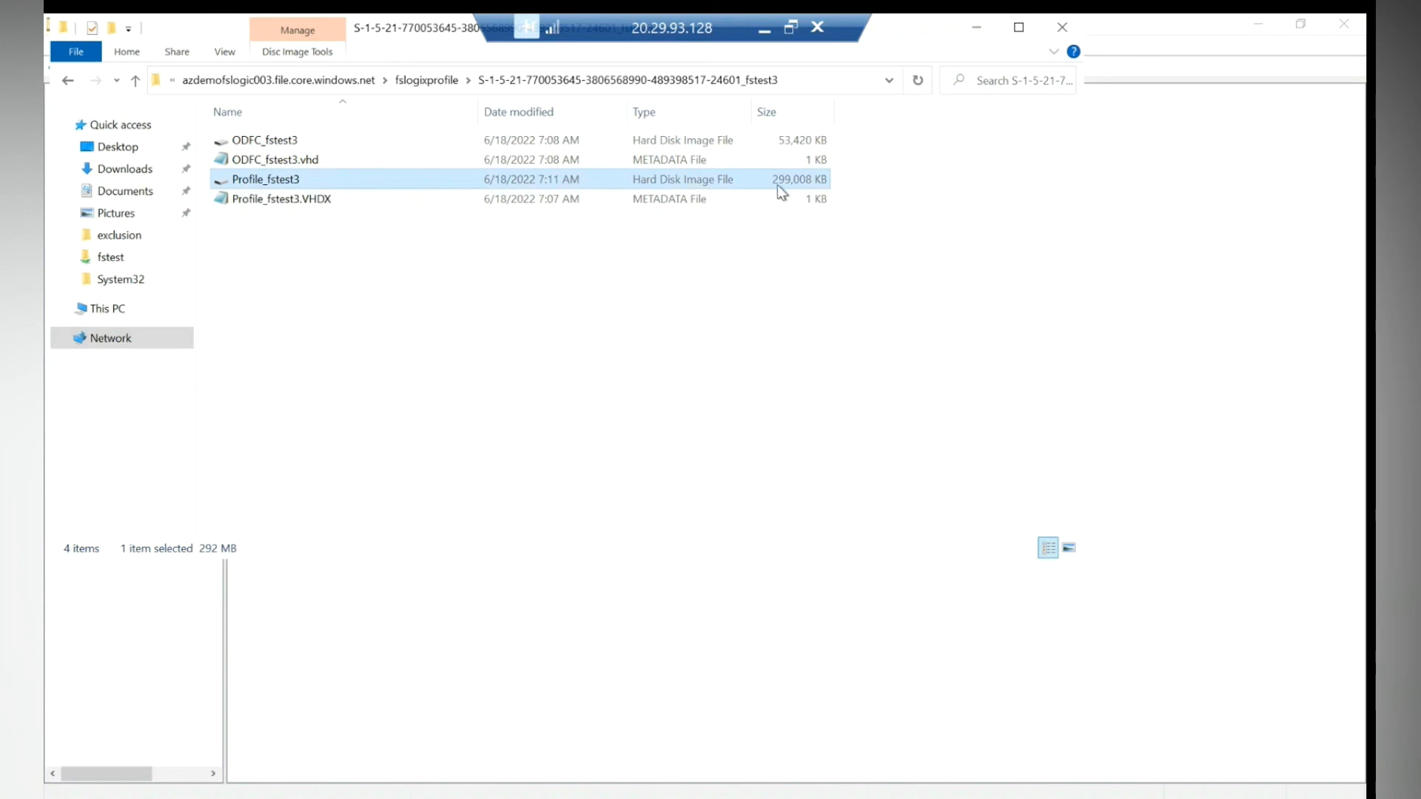
click(764, 30)
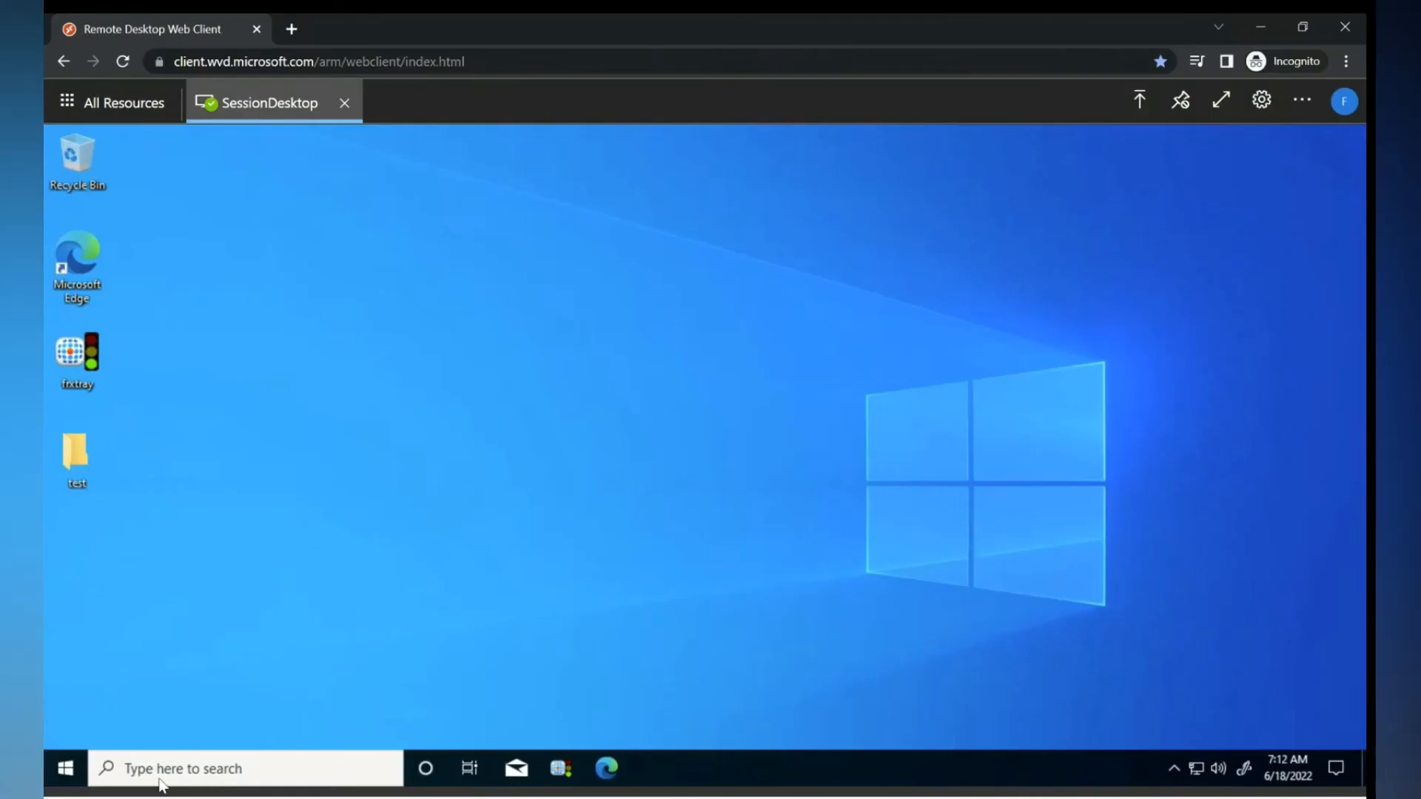
- Sign the test user out of SessionDesktop via the Start button's Shut down or sign out menu
right_click(63, 774)
mouse_move(162, 716)
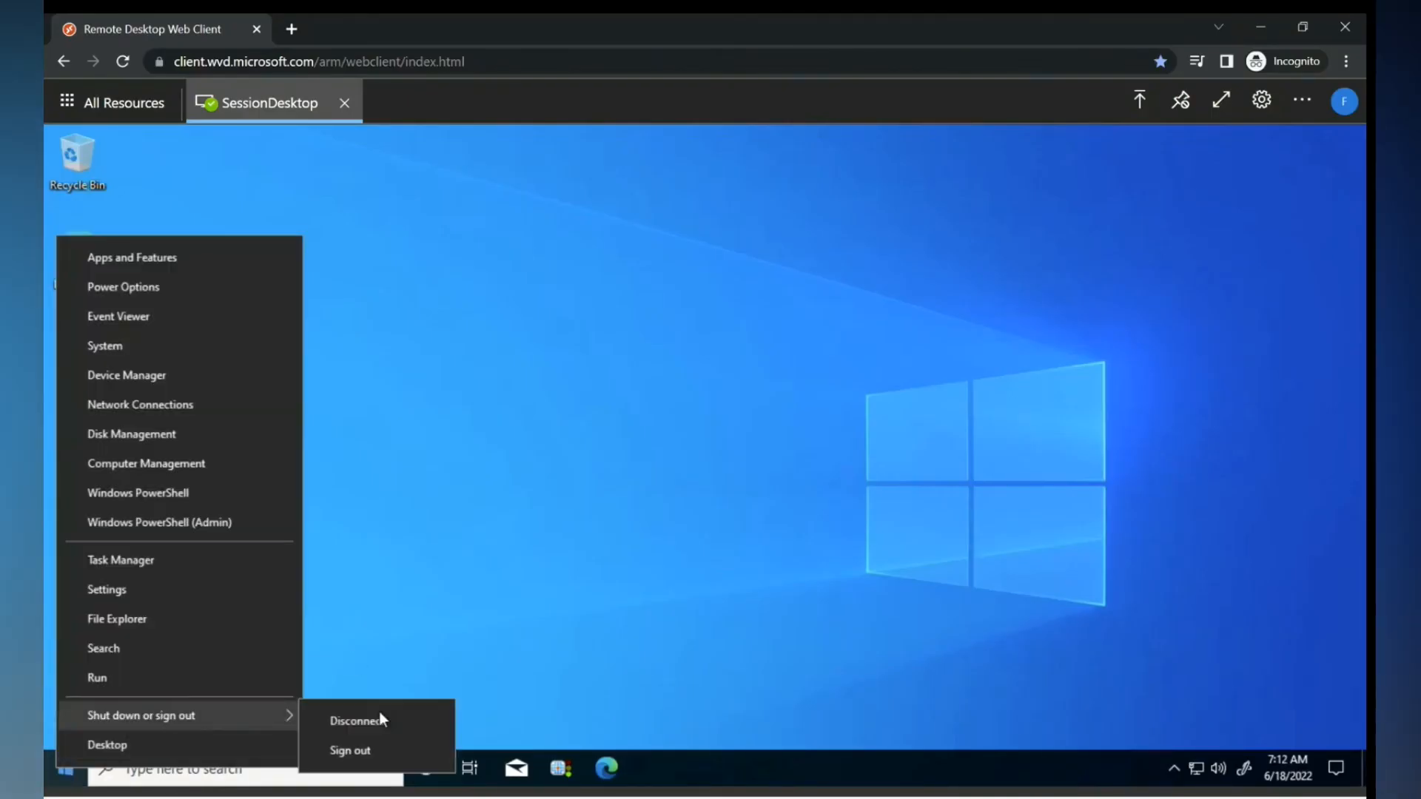
click(345, 749)
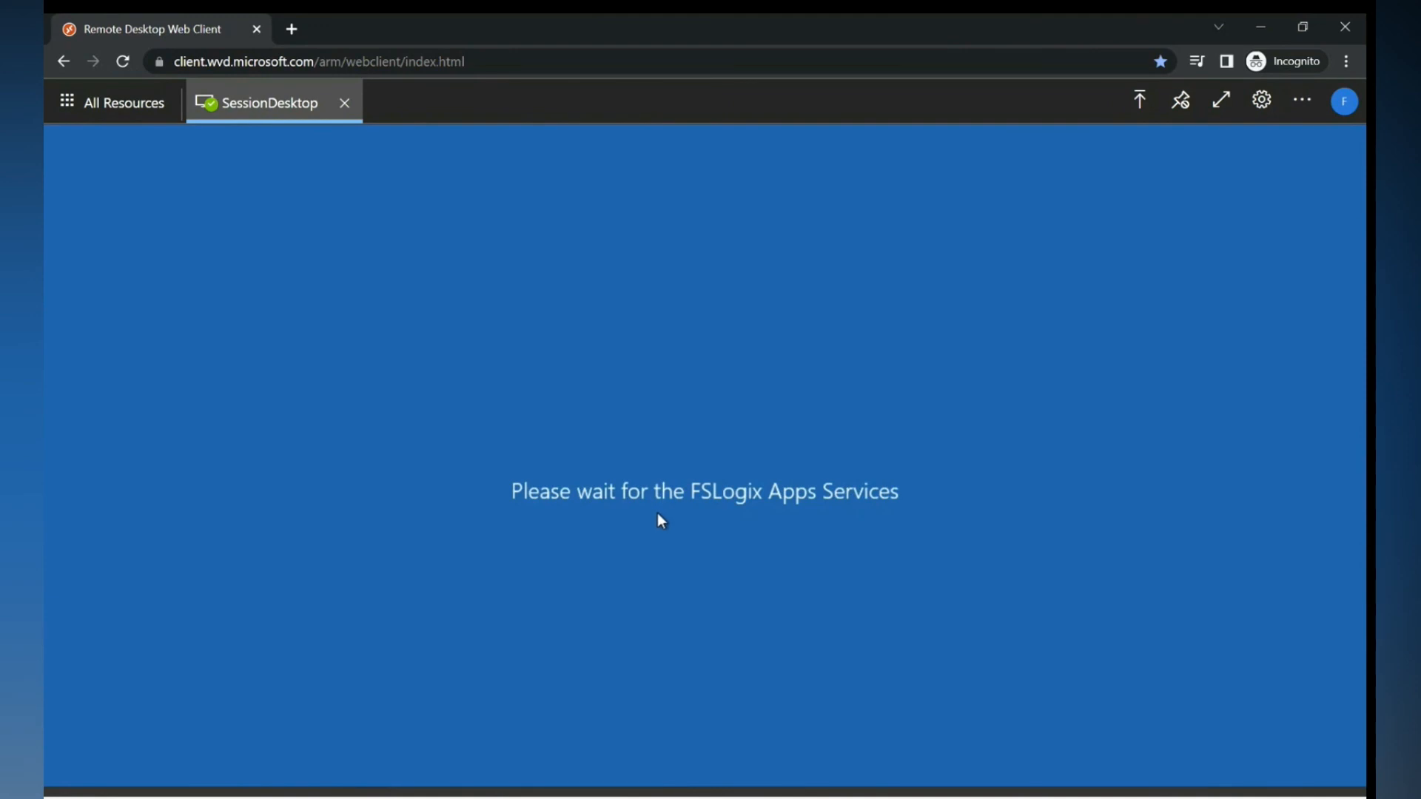
key(super)
mouse_move(948, 798)
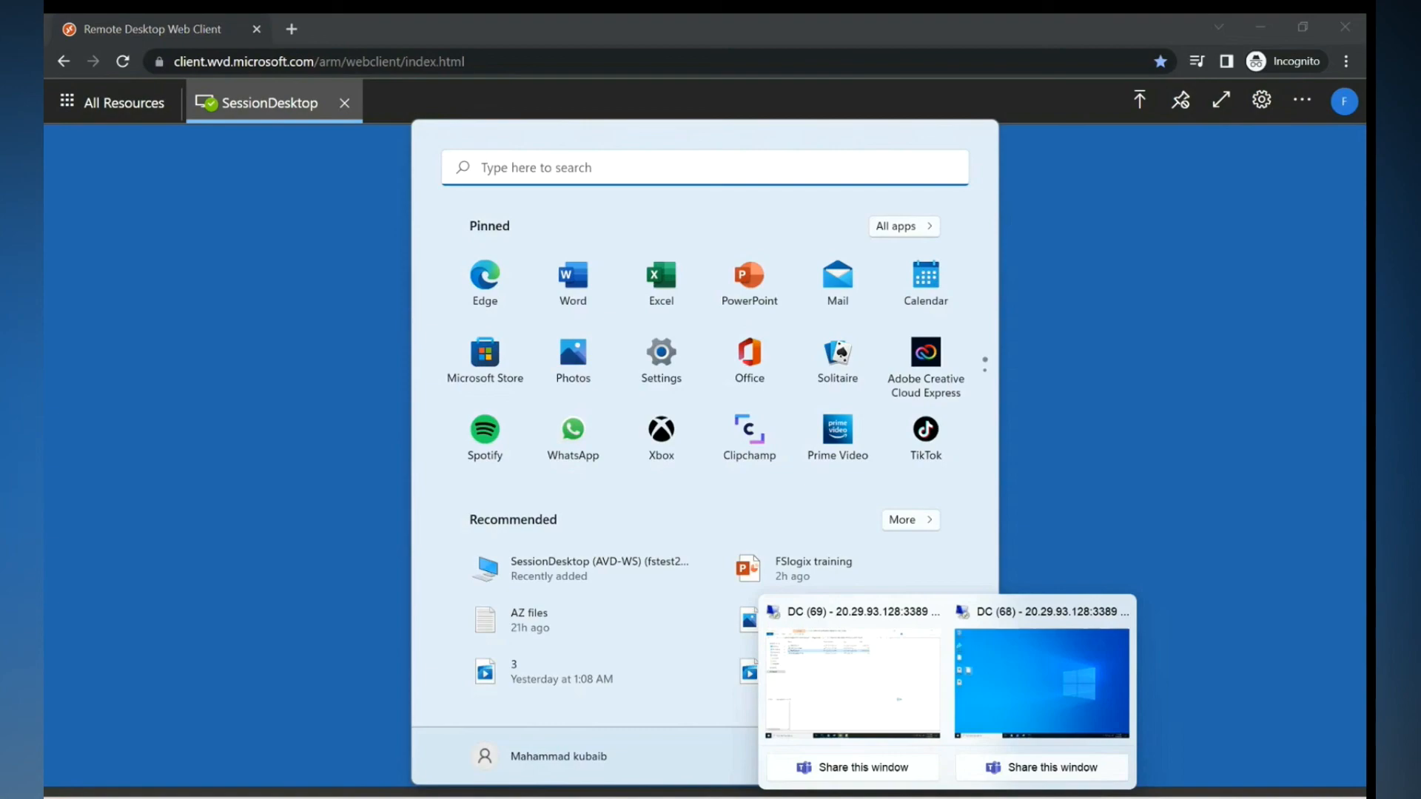
- On the server, refresh the profile folder and delete the ODFC_fstest3 disk, confirming with Yes
click(853, 681)
right_click(458, 297)
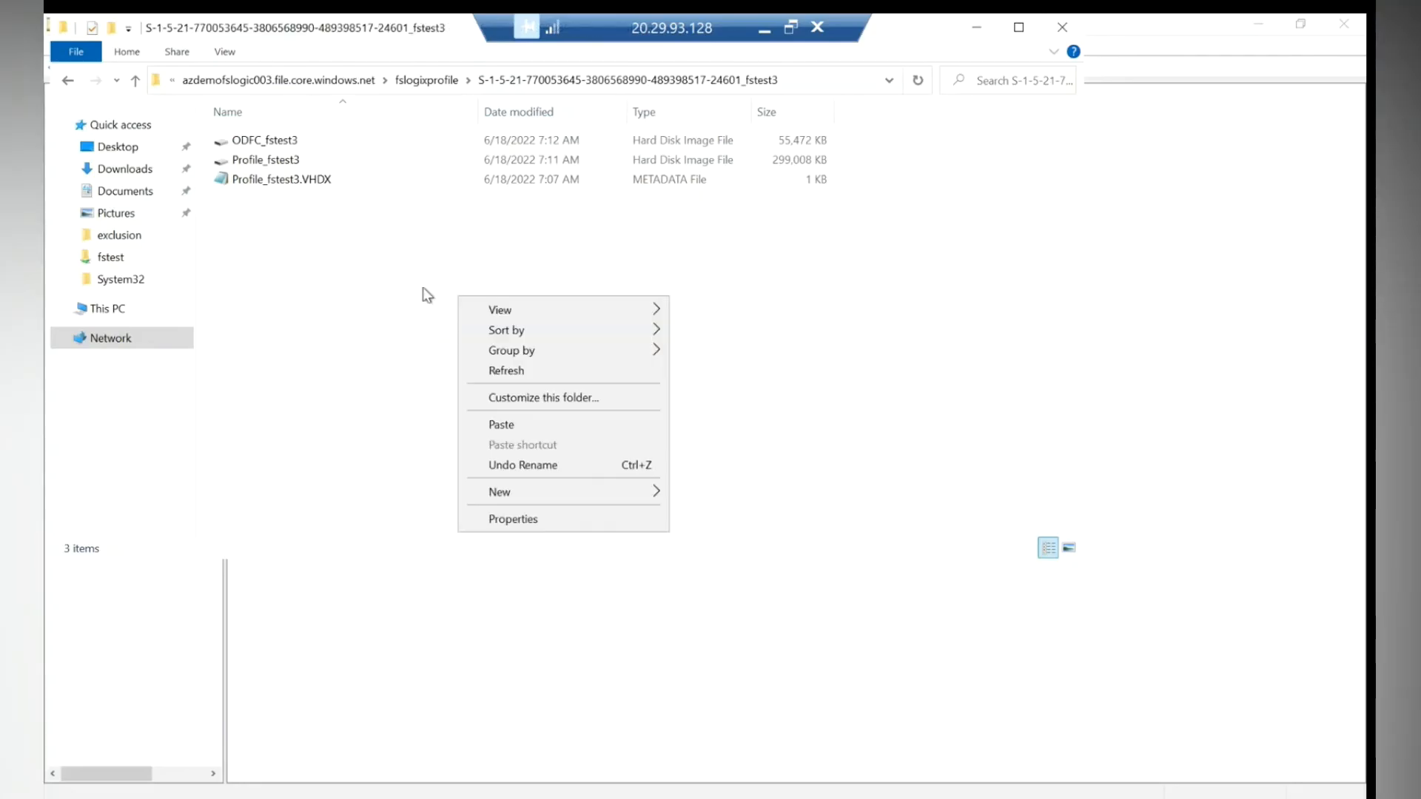
click(498, 371)
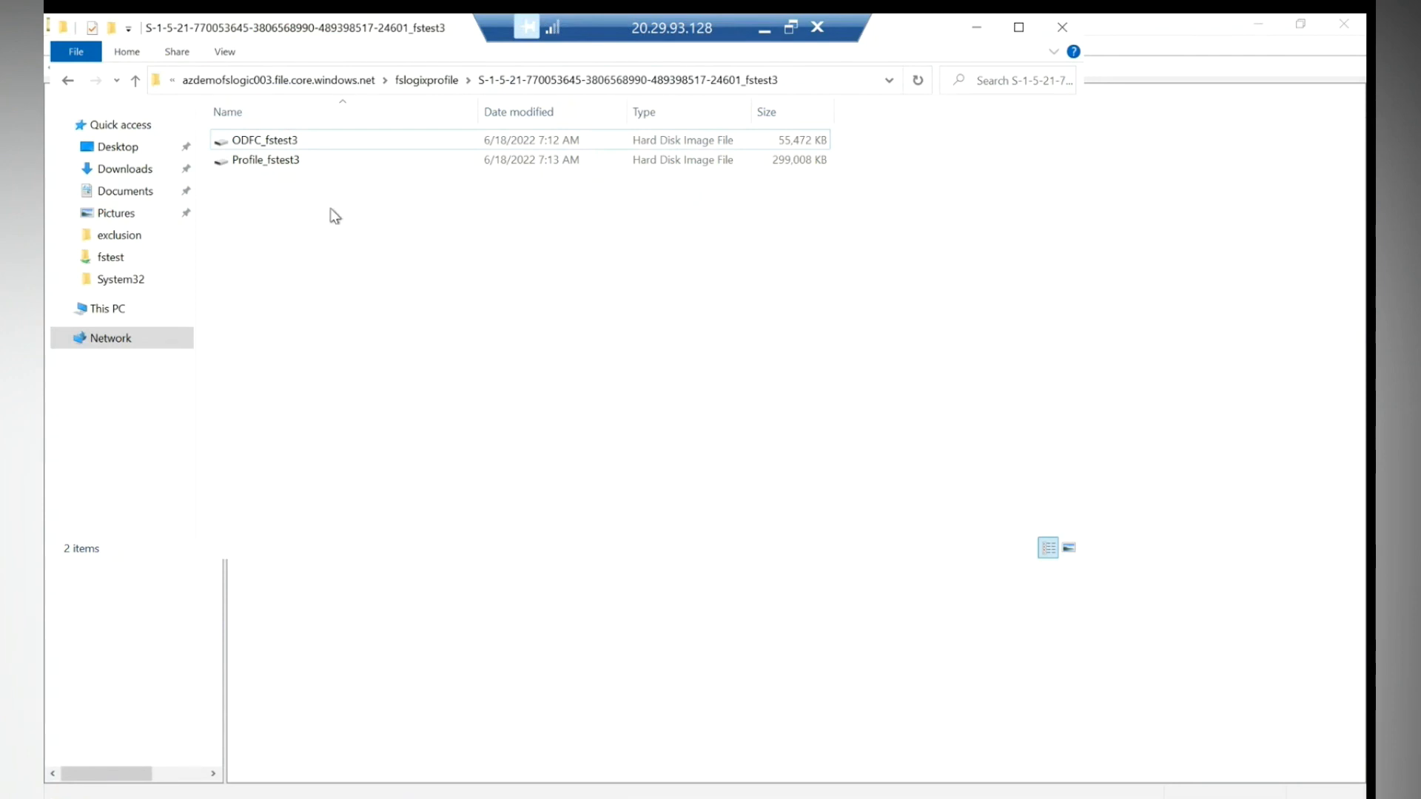
right_click(250, 139)
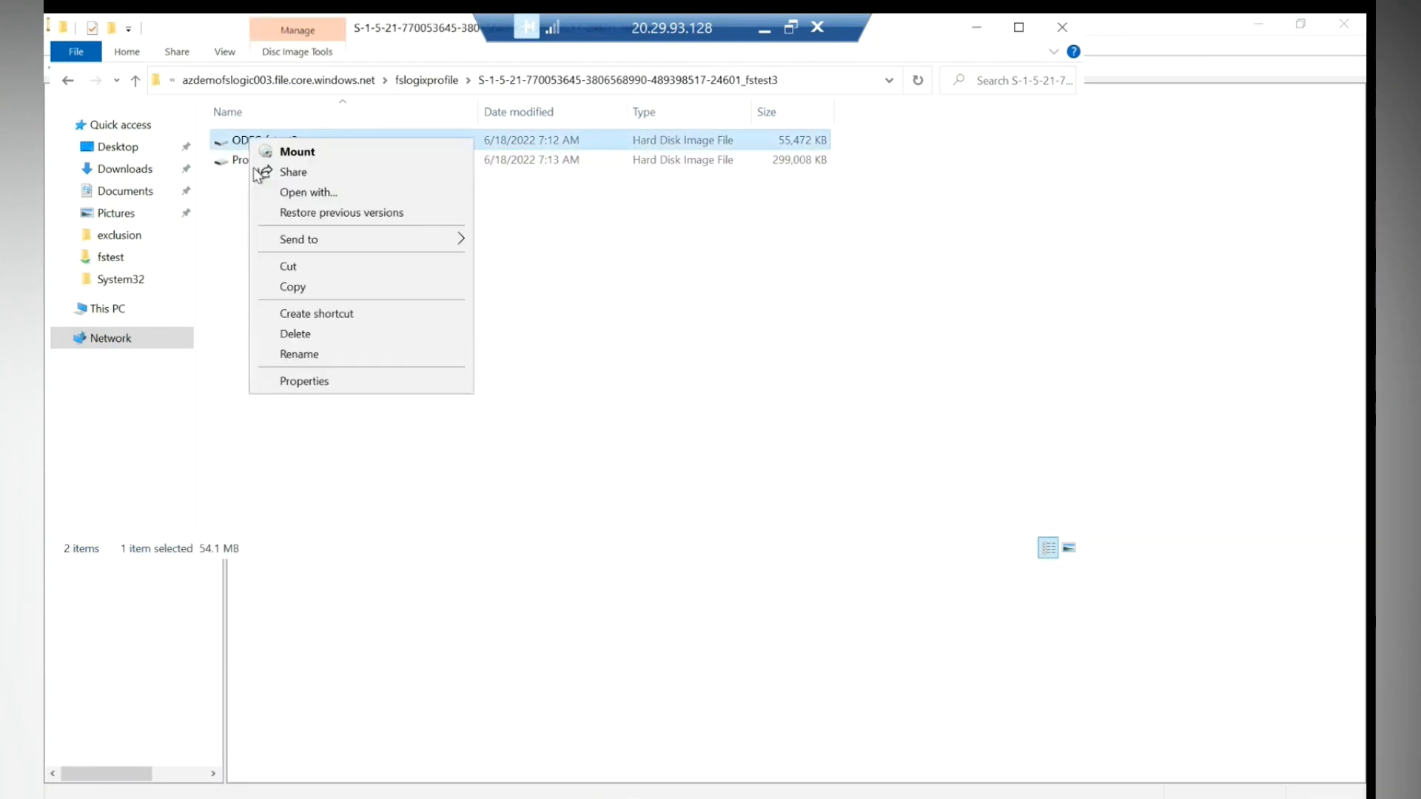
click(295, 334)
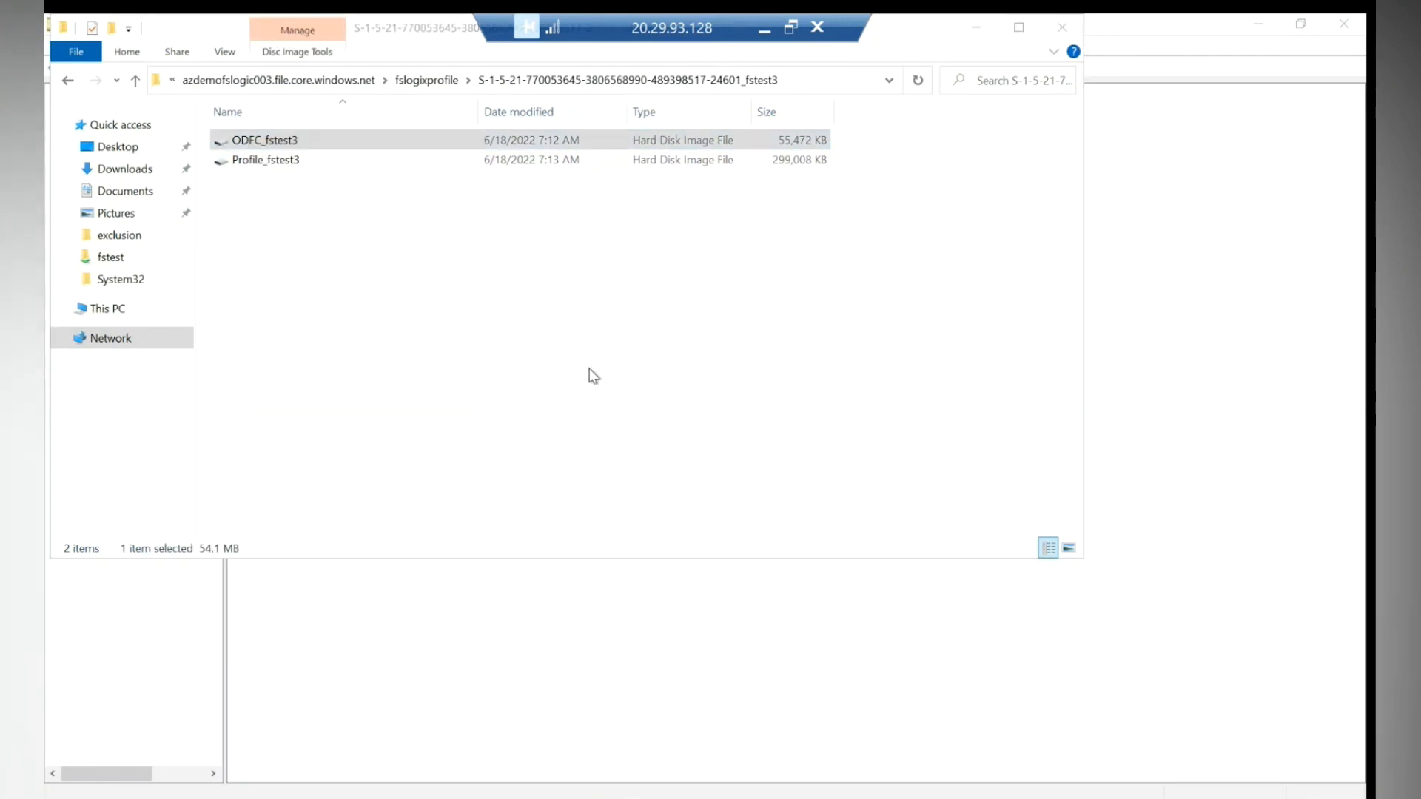
click(771, 483)
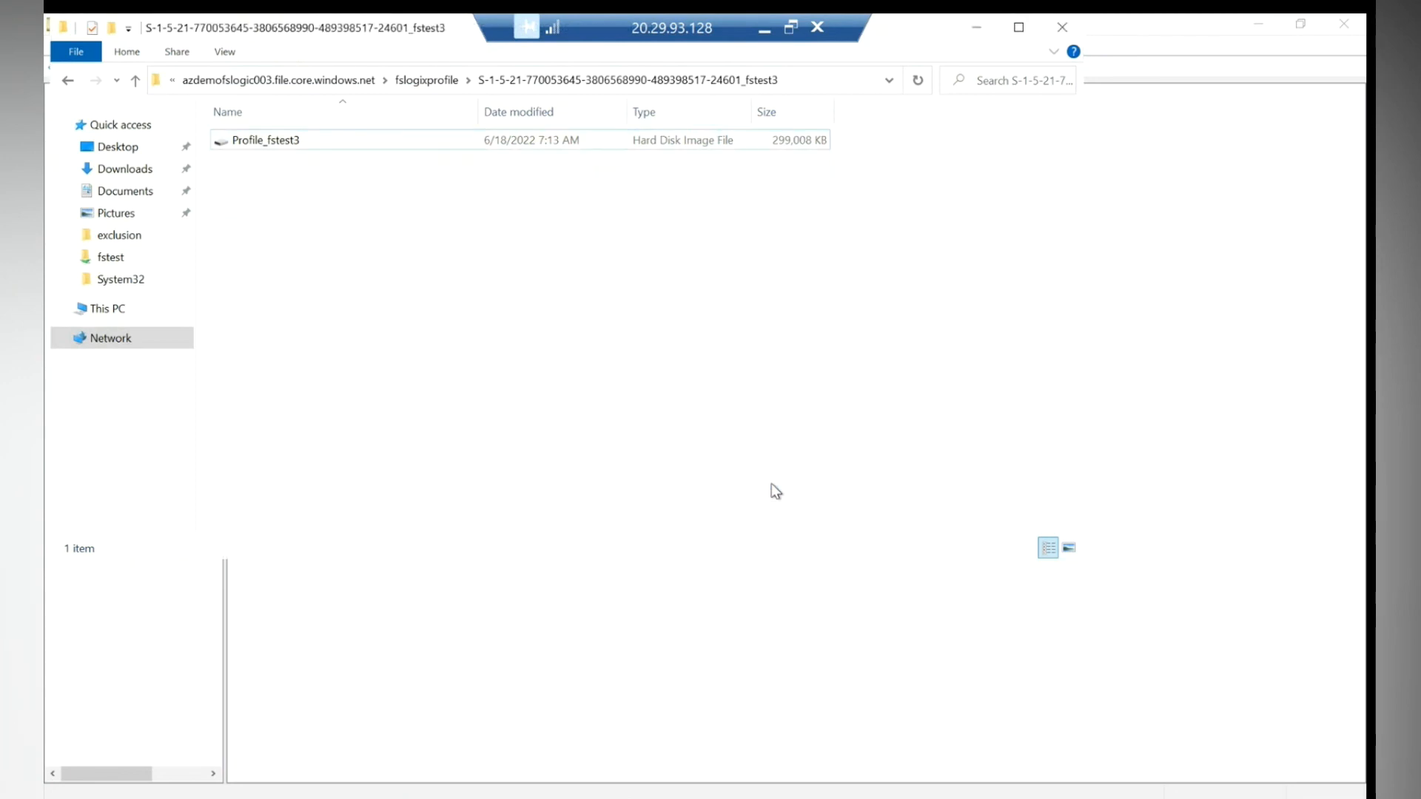
click(762, 33)
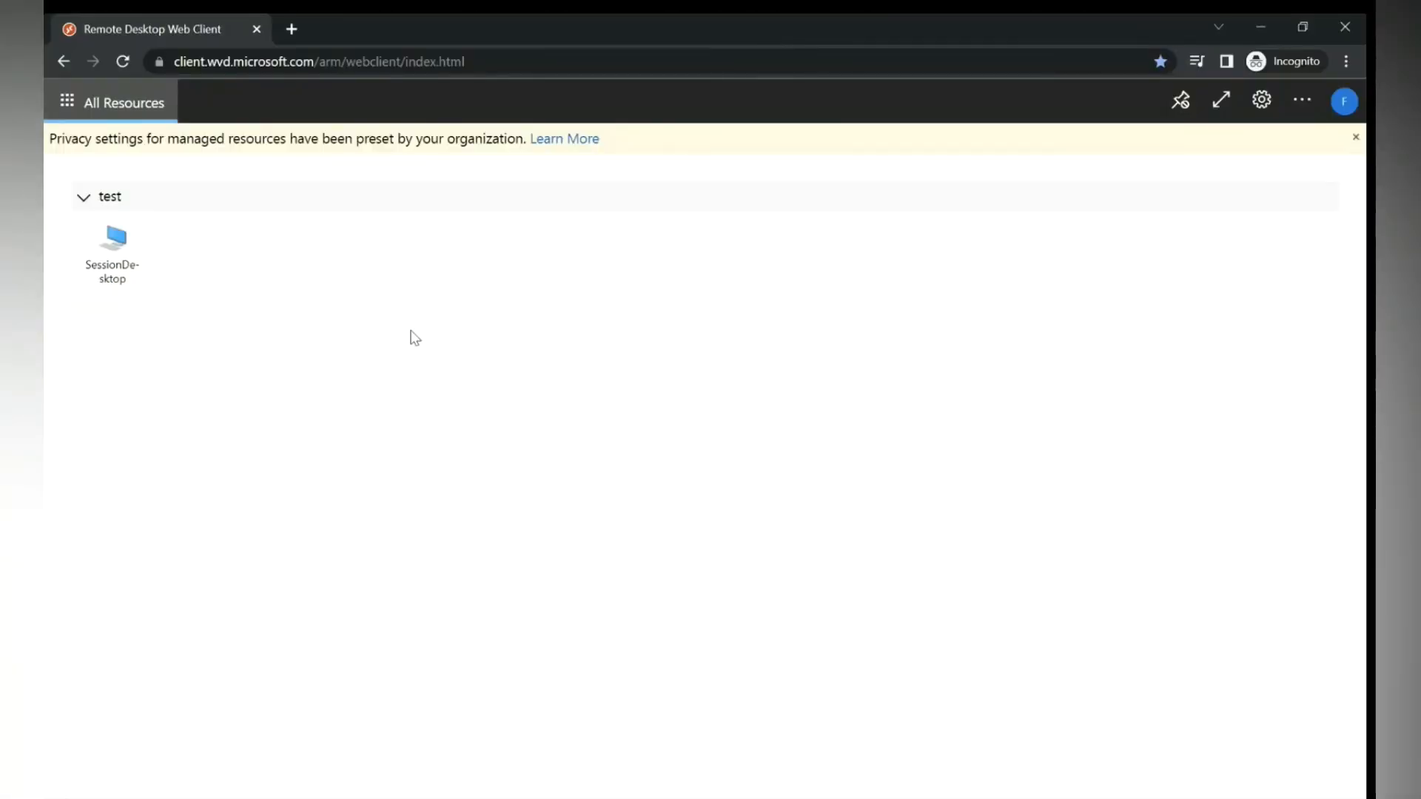
- Relaunch SessionDesktop, allow local resources, and sign in with the test user's password
click(103, 259)
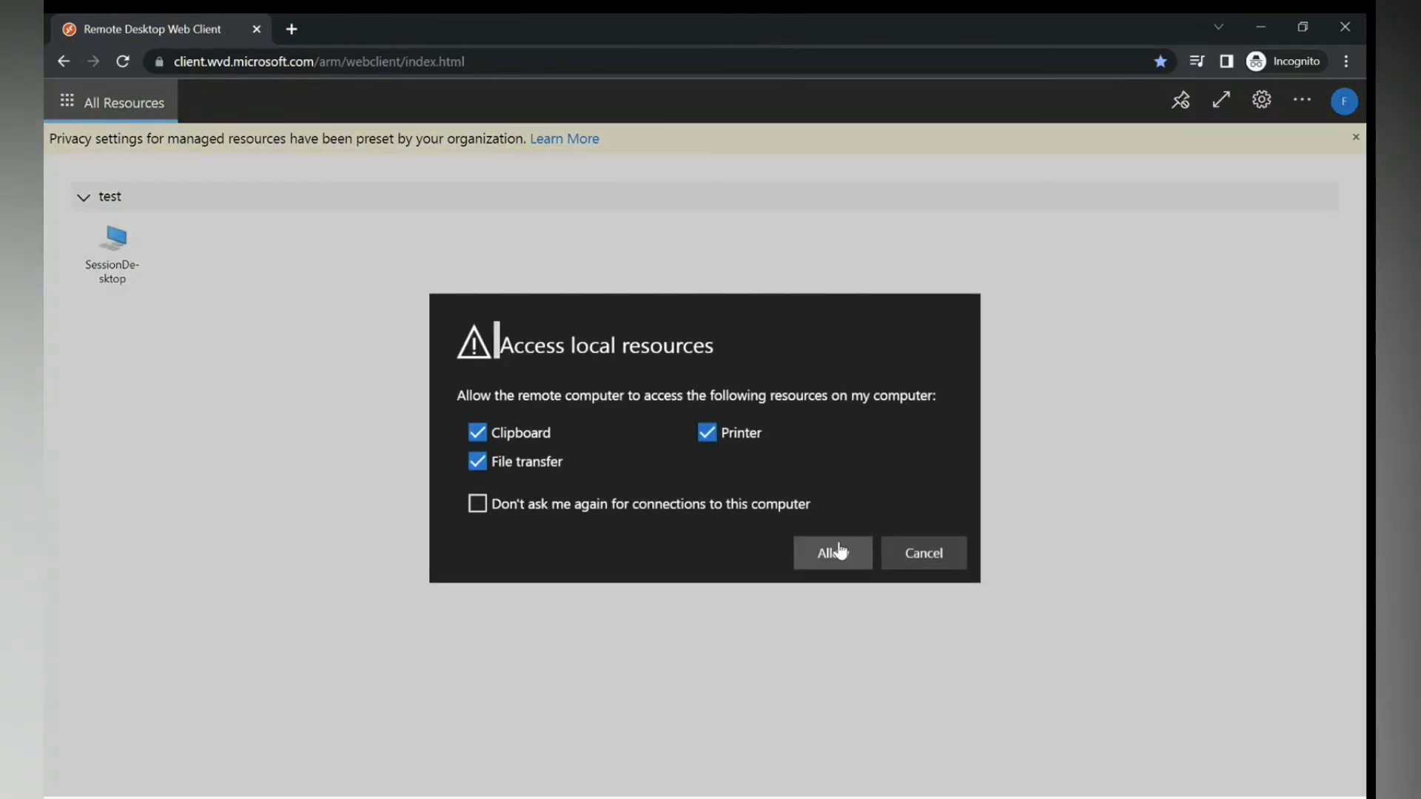
click(833, 550)
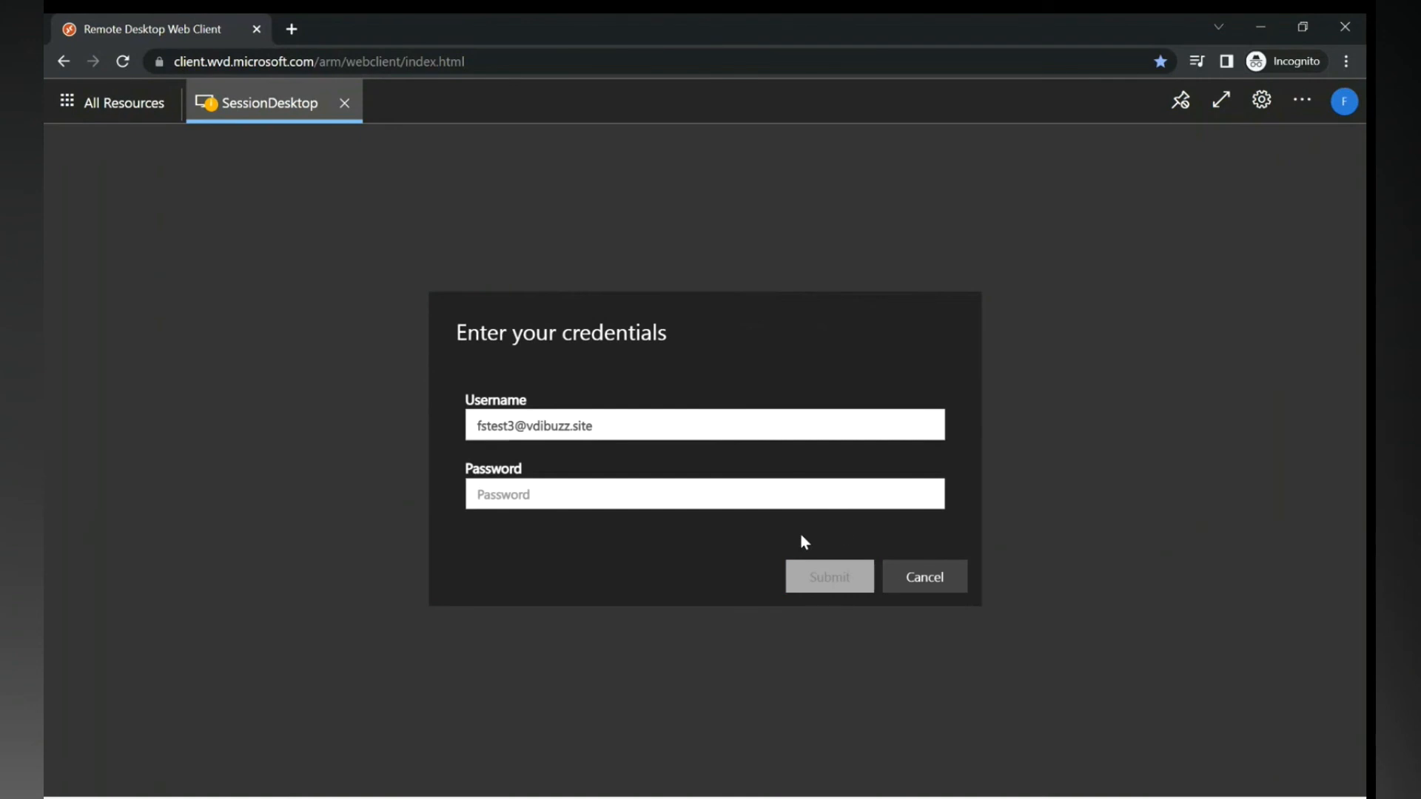
click(793, 491)
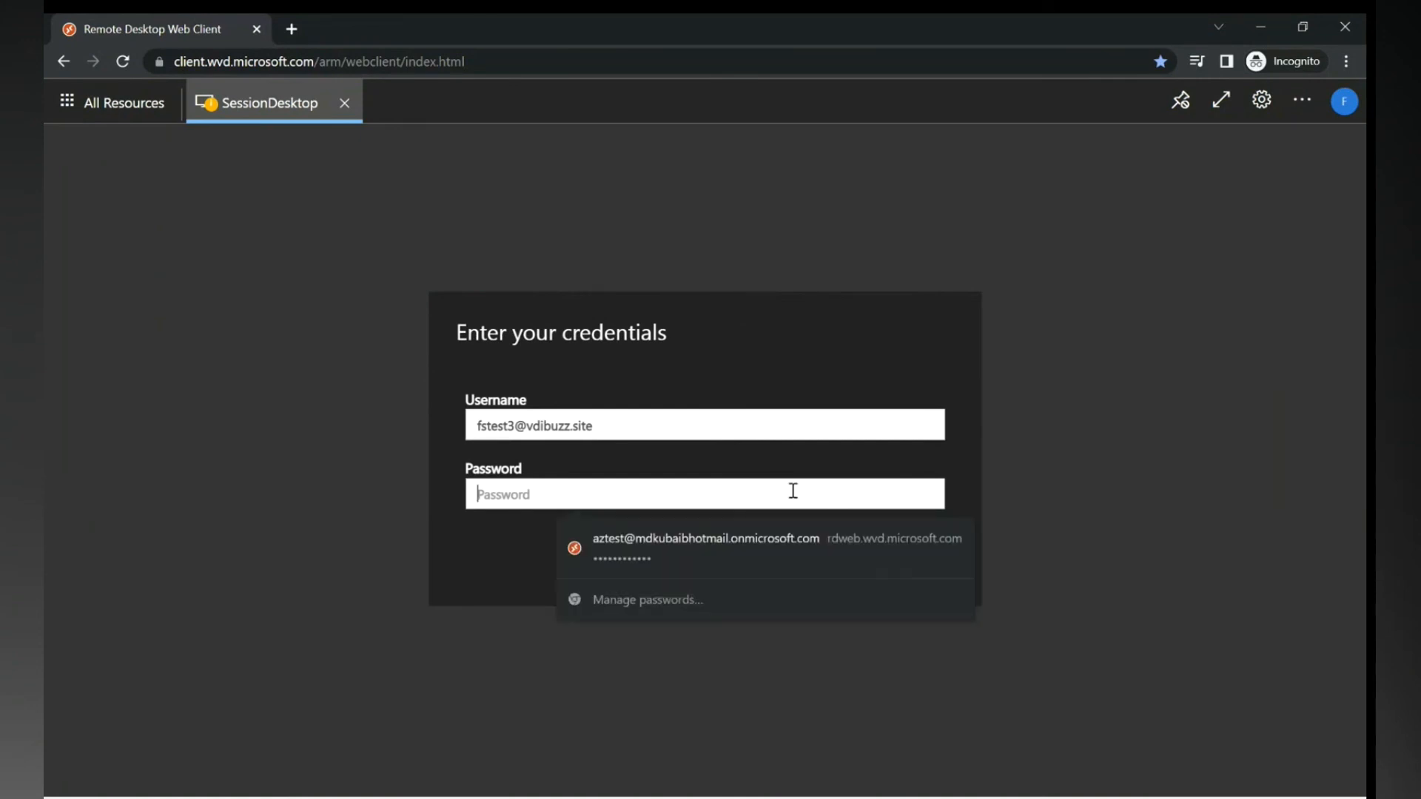
text(•••••••)
key(Return)
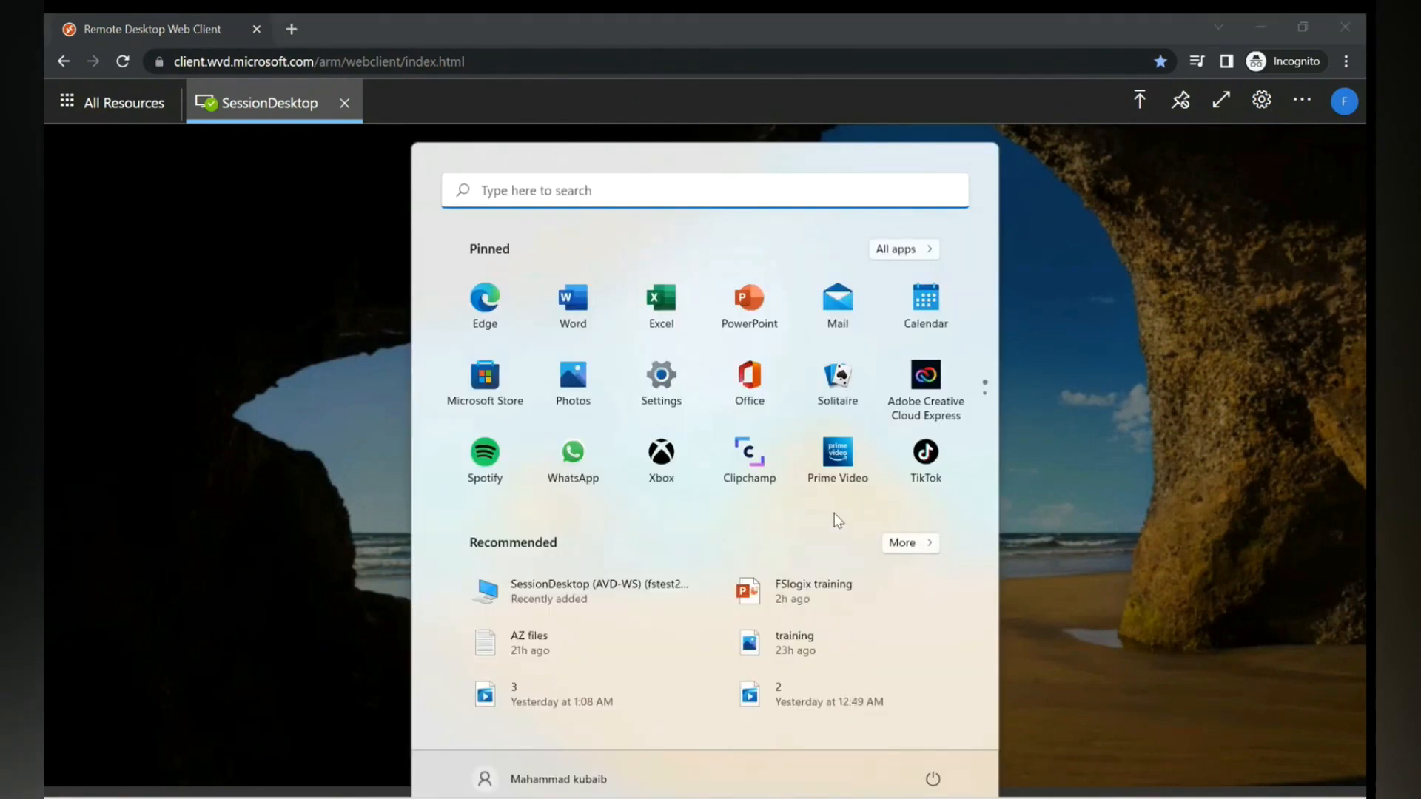
- On the server, refresh the profile folder and select the recreated 68 KB ODFC_fstest3 disk
mouse_move(948, 797)
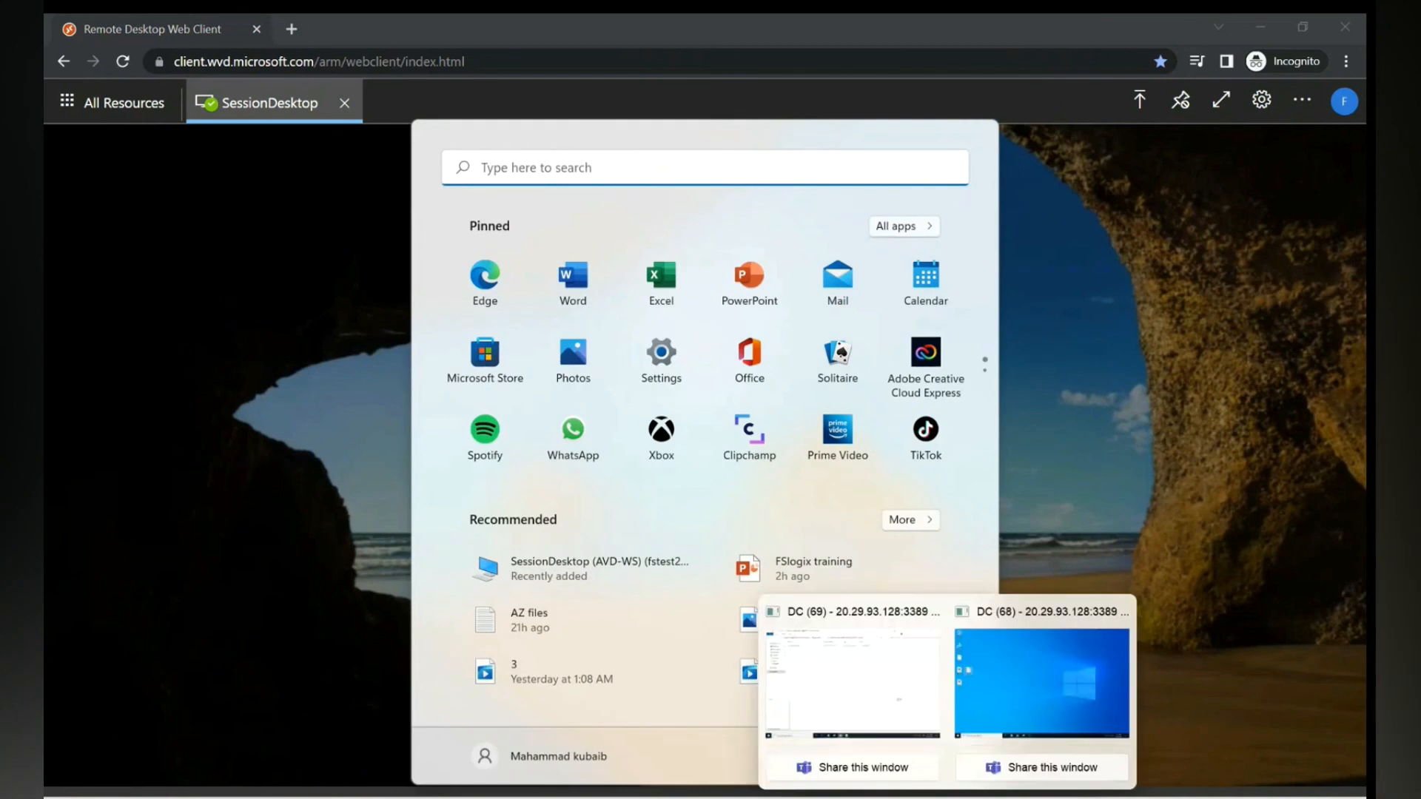
click(854, 680)
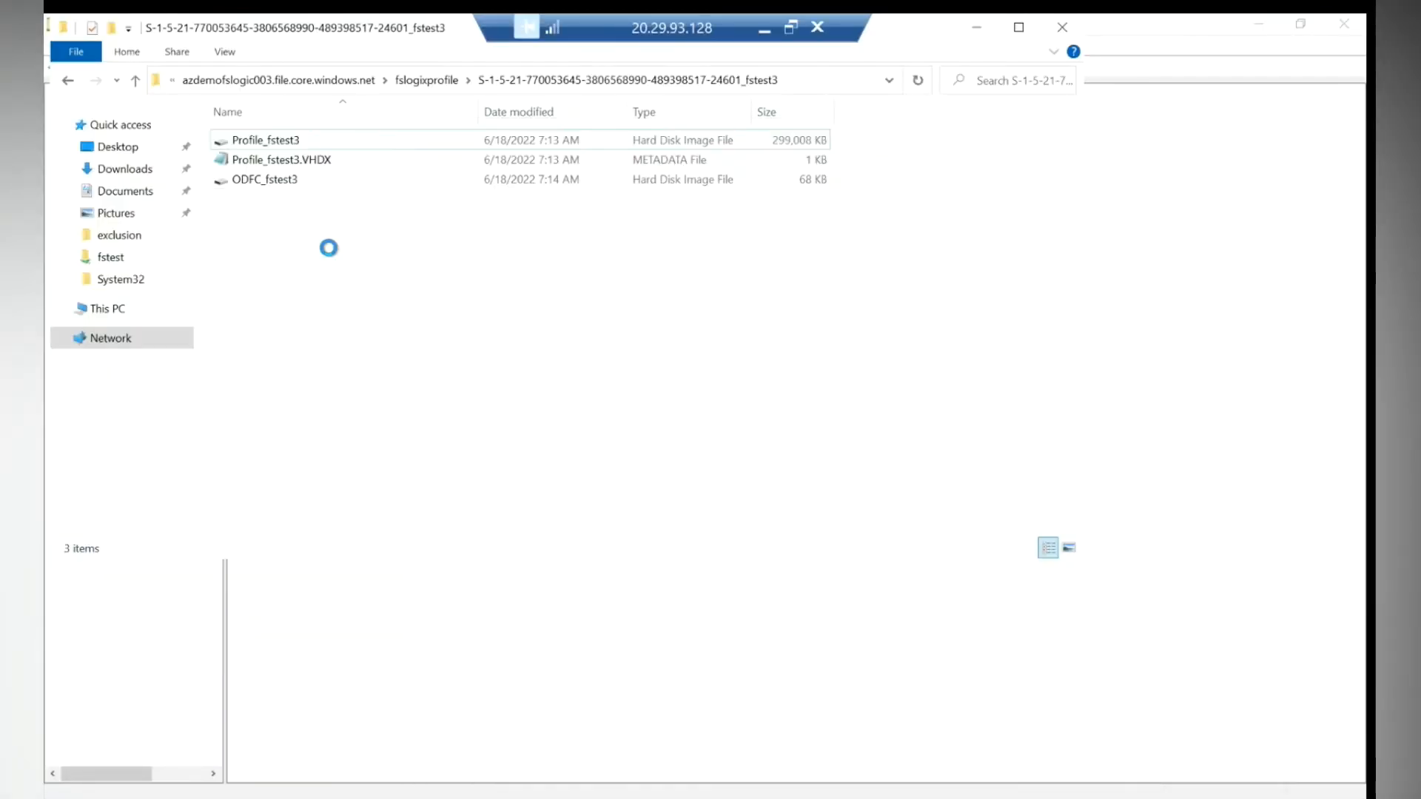
right_click(434, 265)
click(270, 180)
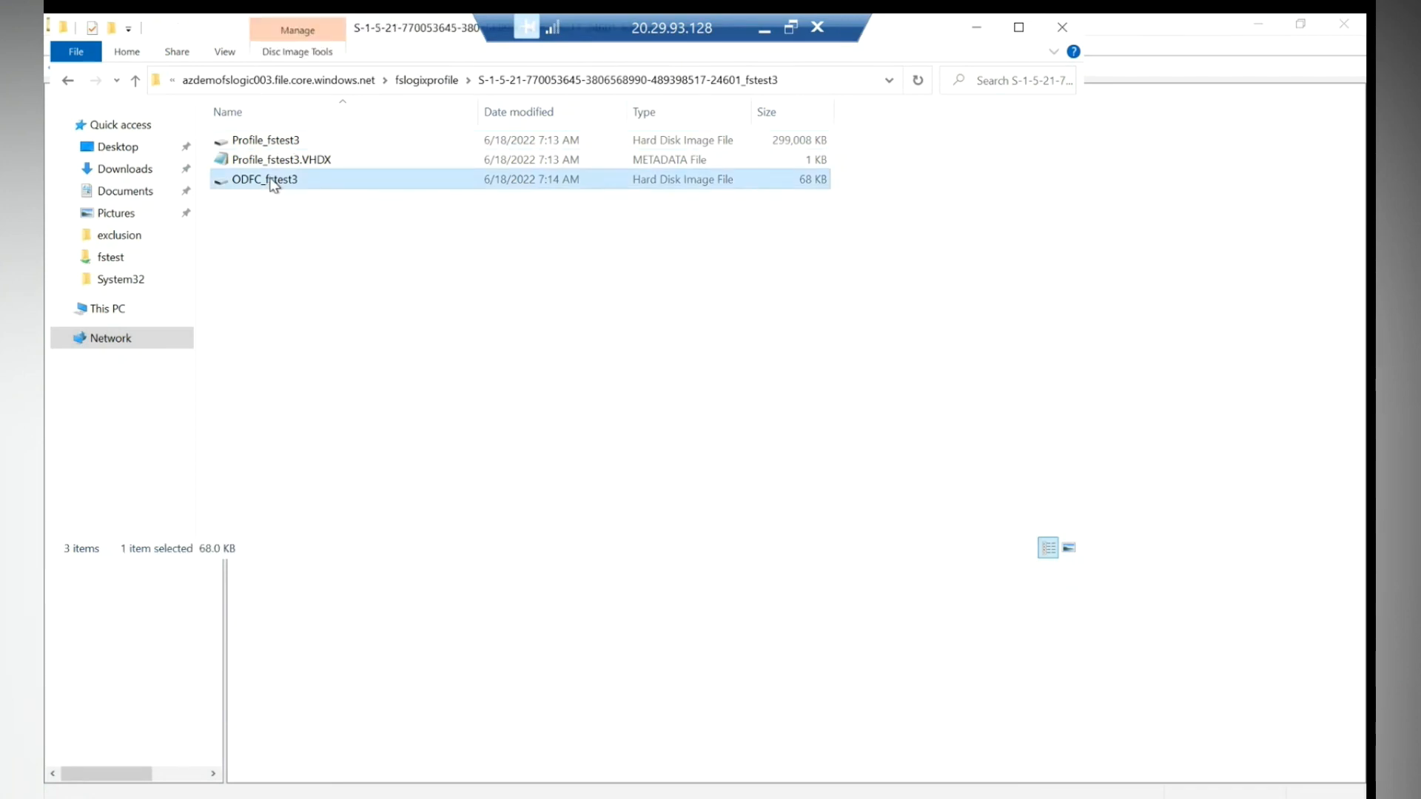
click(765, 29)
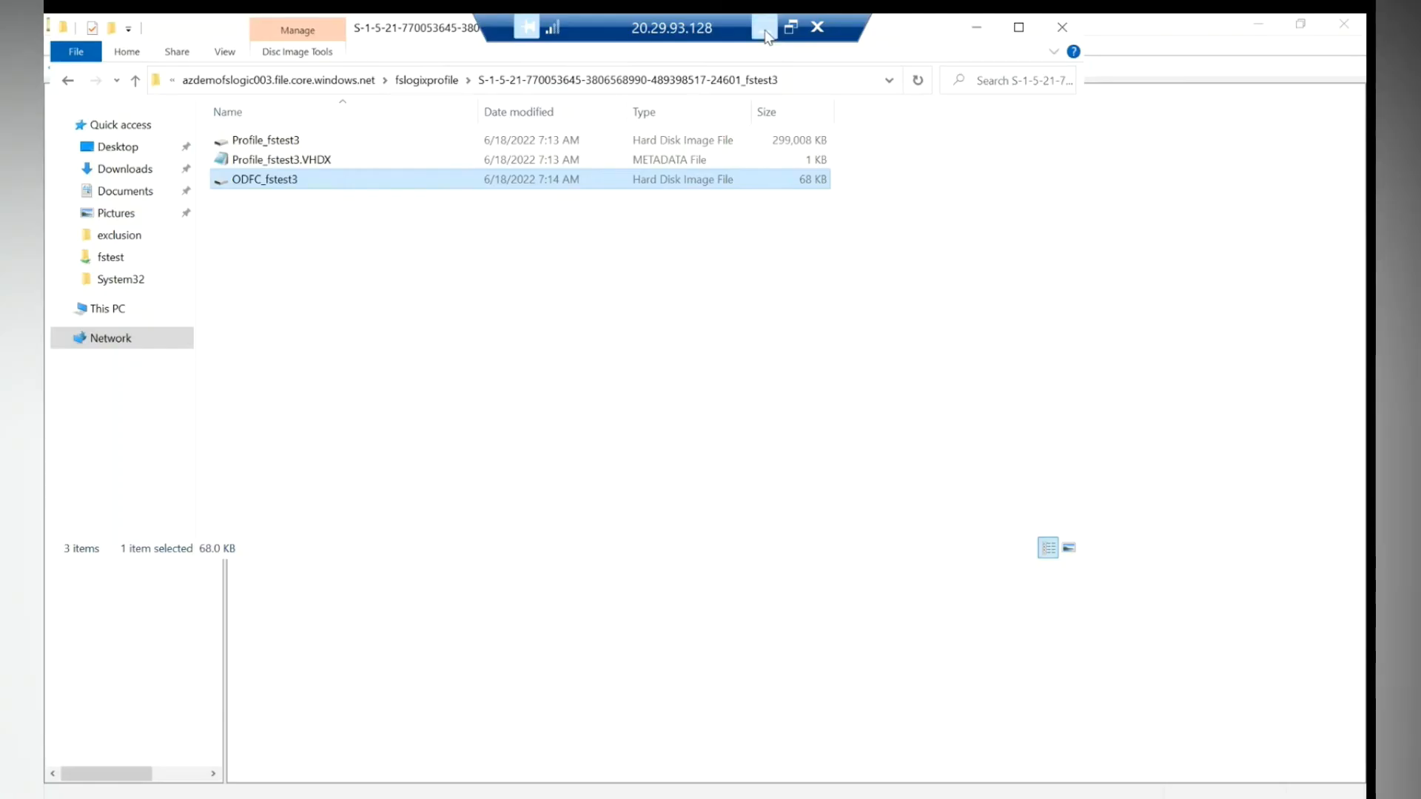
click(764, 30)
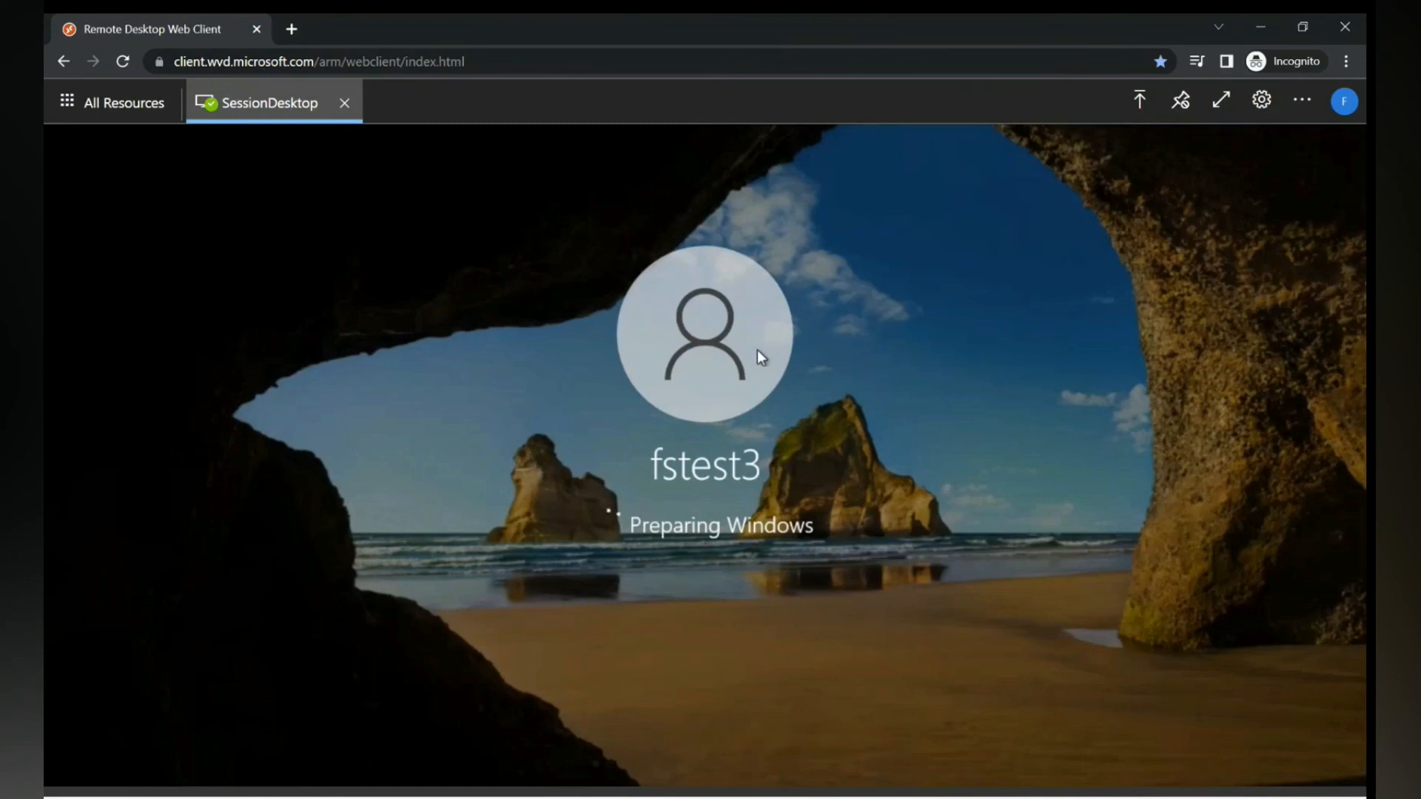